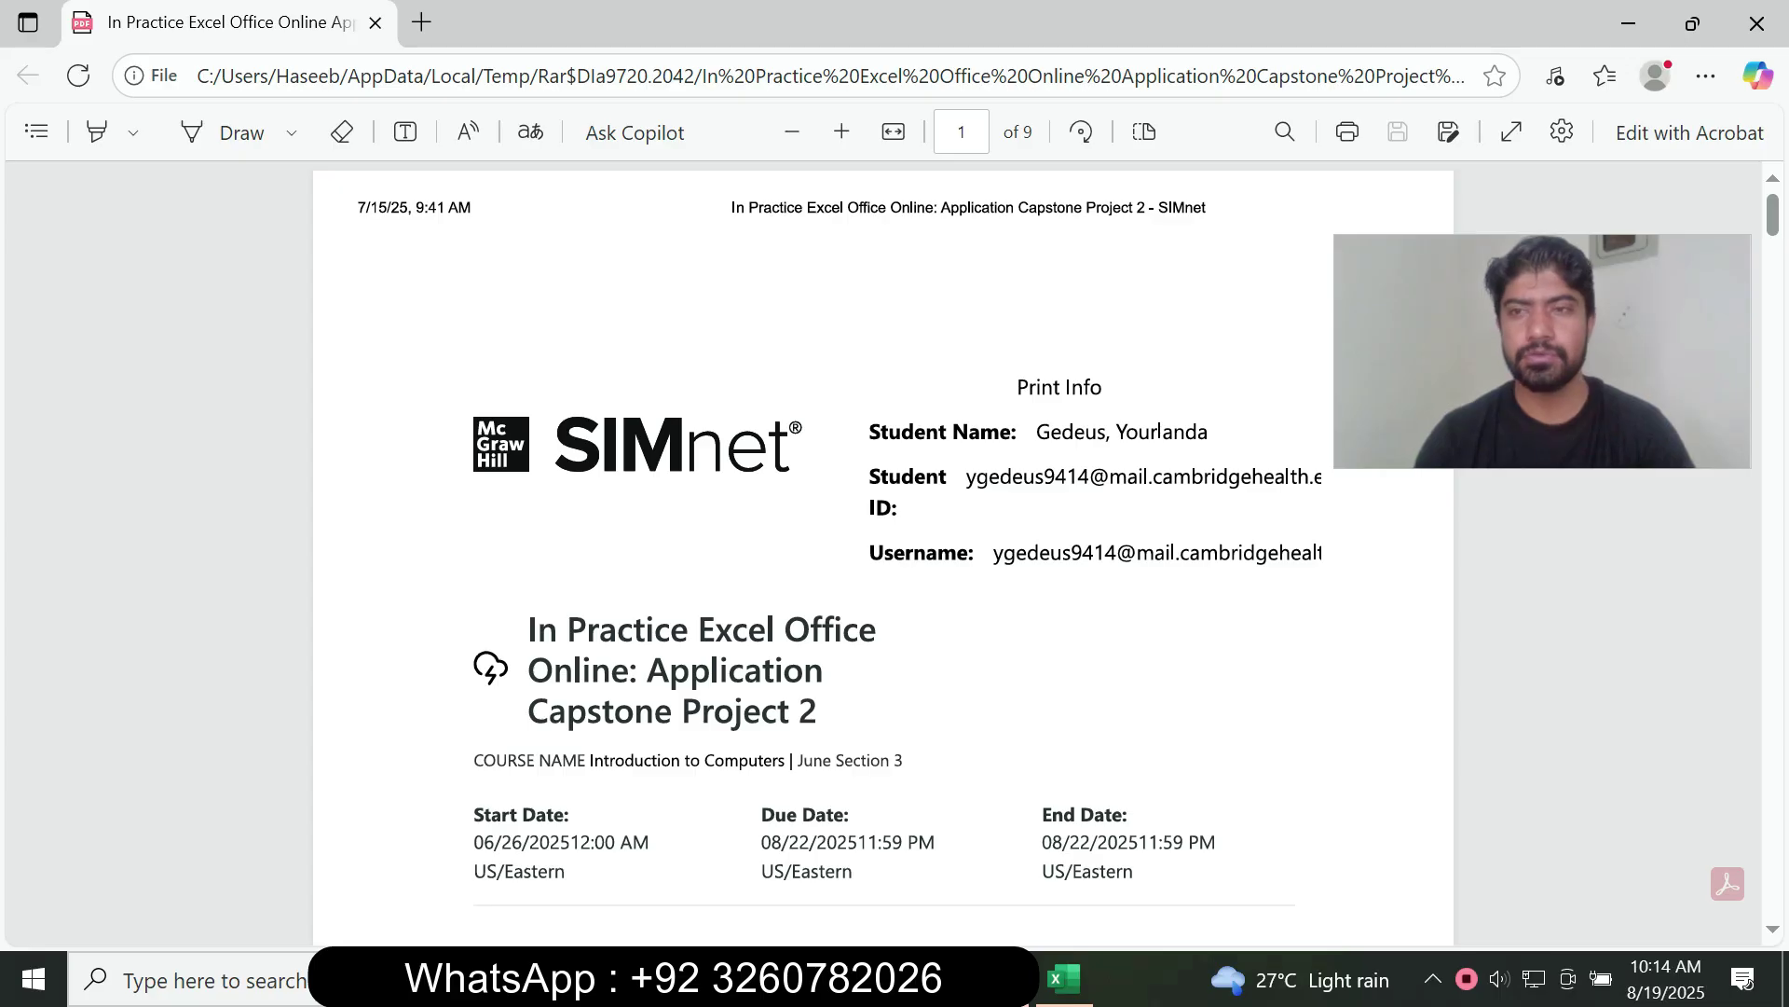
# Read through the capstone project instructions, focusing on the formatting tasks for Sheet1, and look at the start workbook in Excel.
pyautogui.scroll(-20, 883, 550)
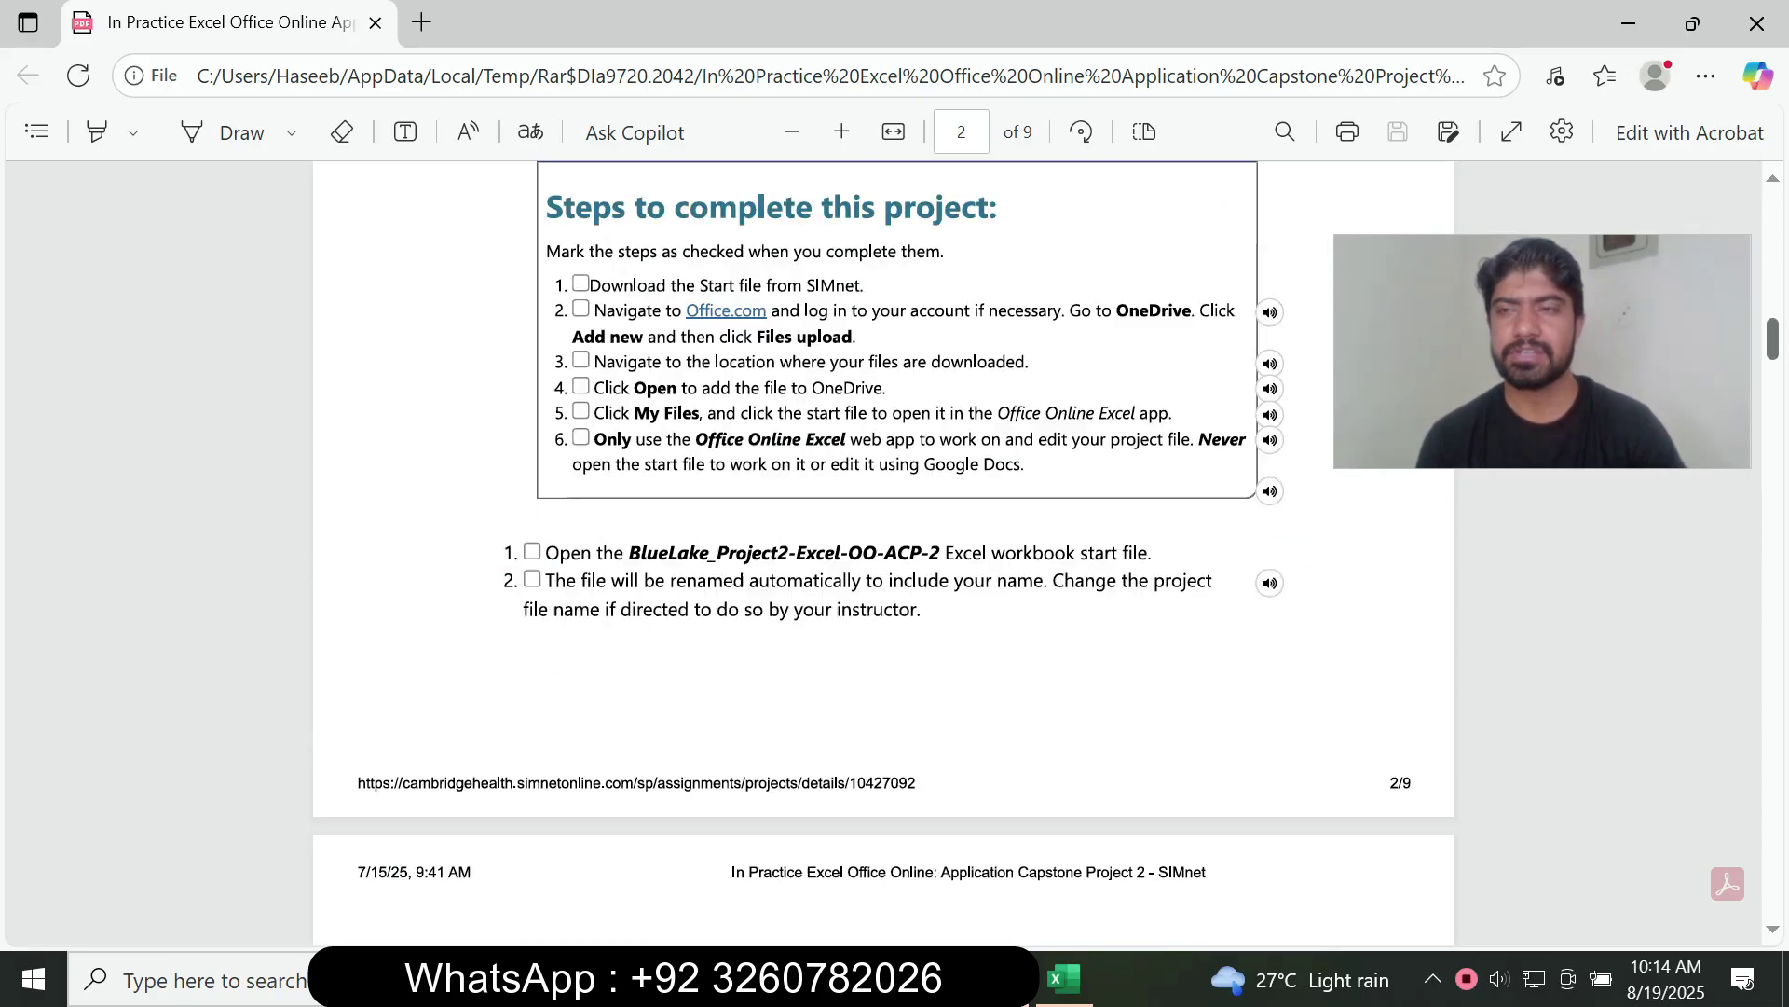
pyautogui.scroll(-20, 883, 550)
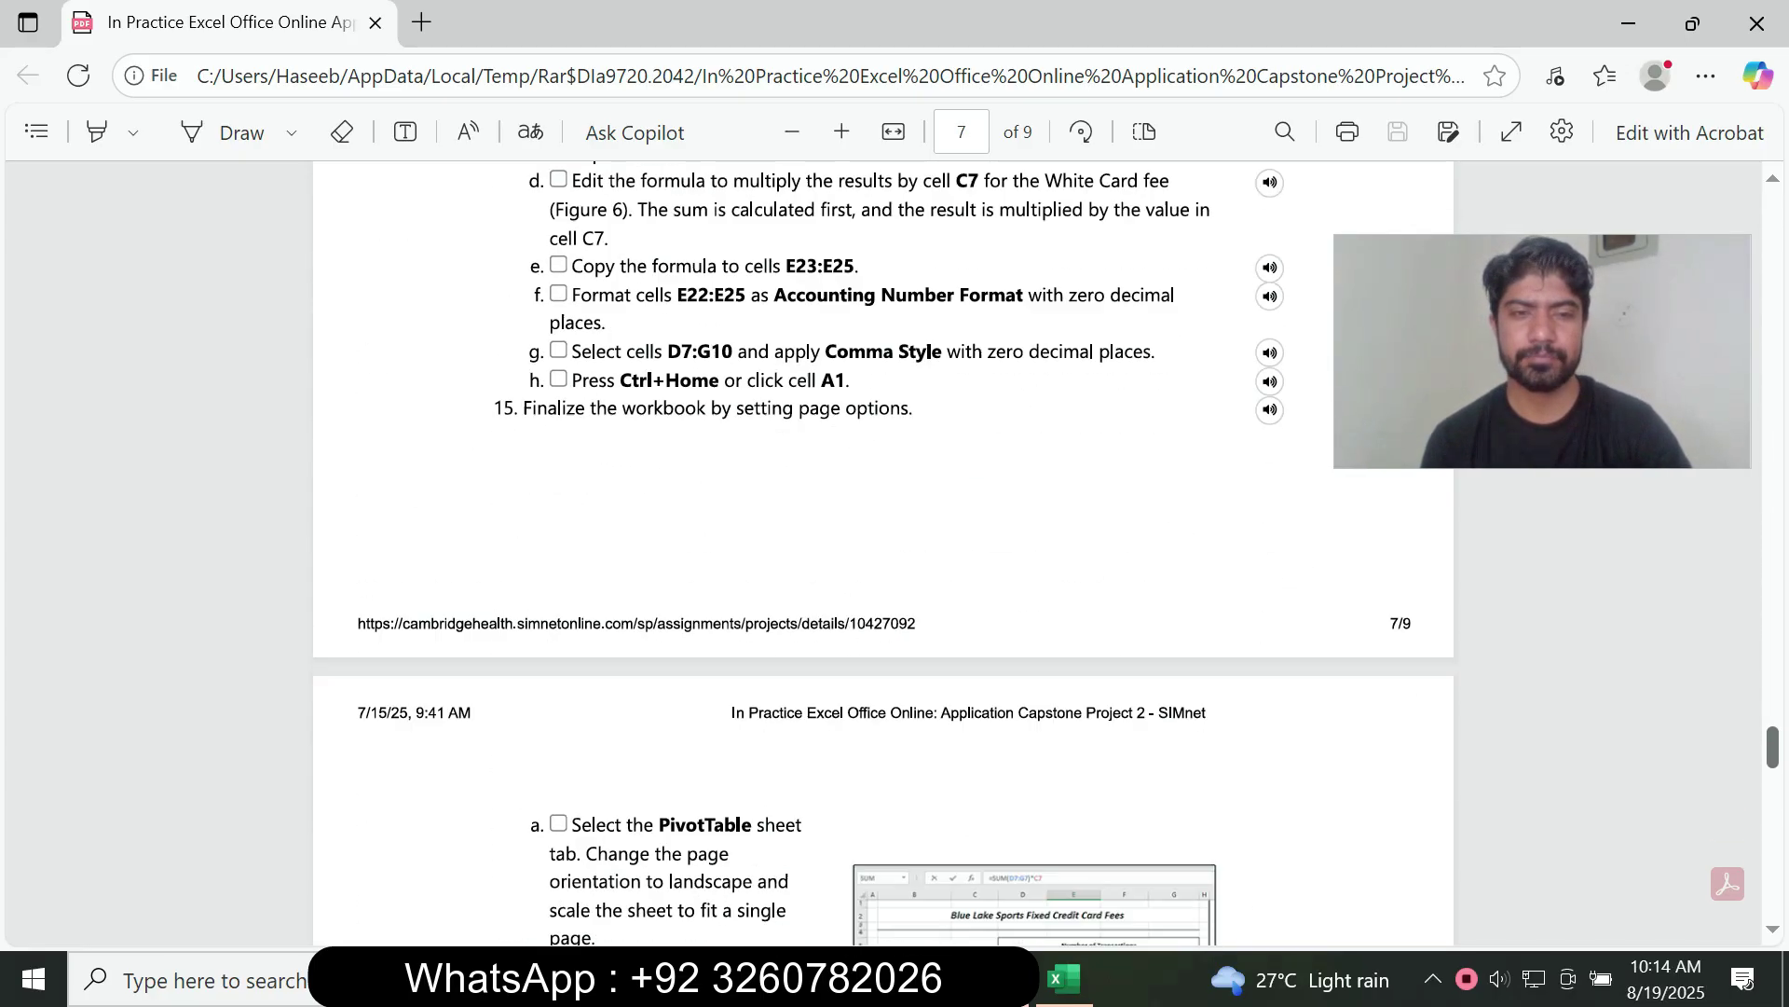
pyautogui.scroll(20, 883, 550)
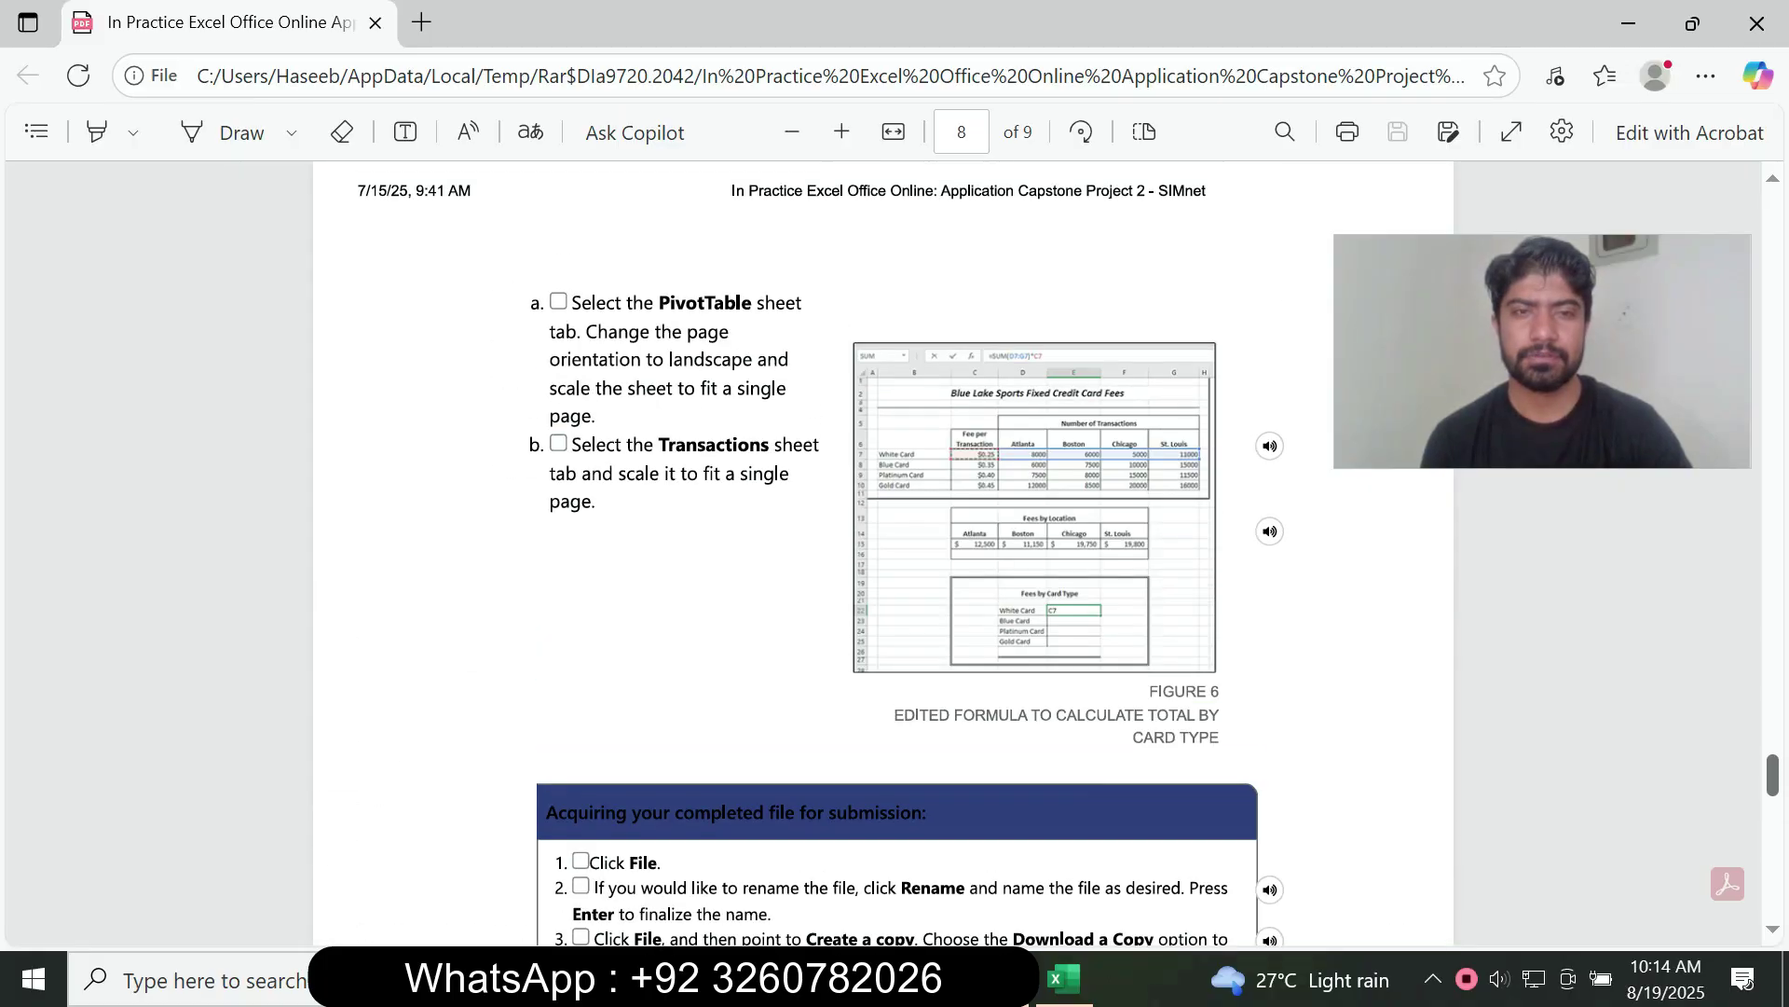
pyautogui.scroll(20, 883, 549)
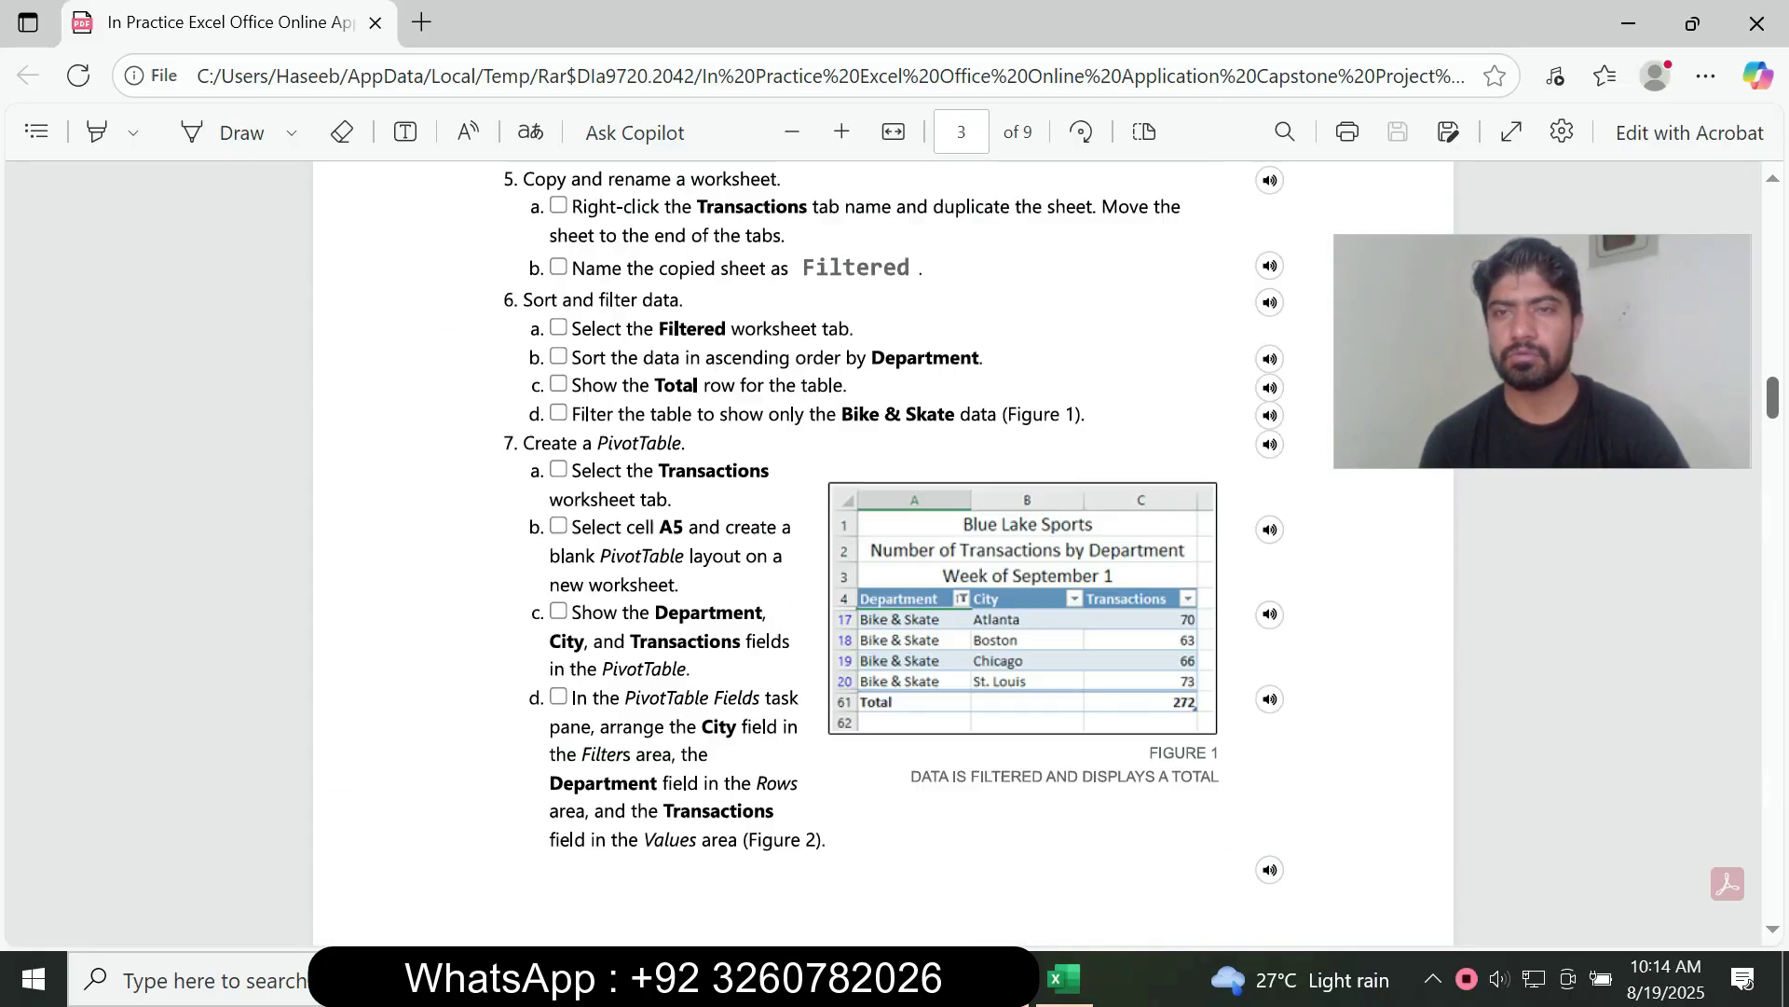
pyautogui.scroll(3, 884, 550)
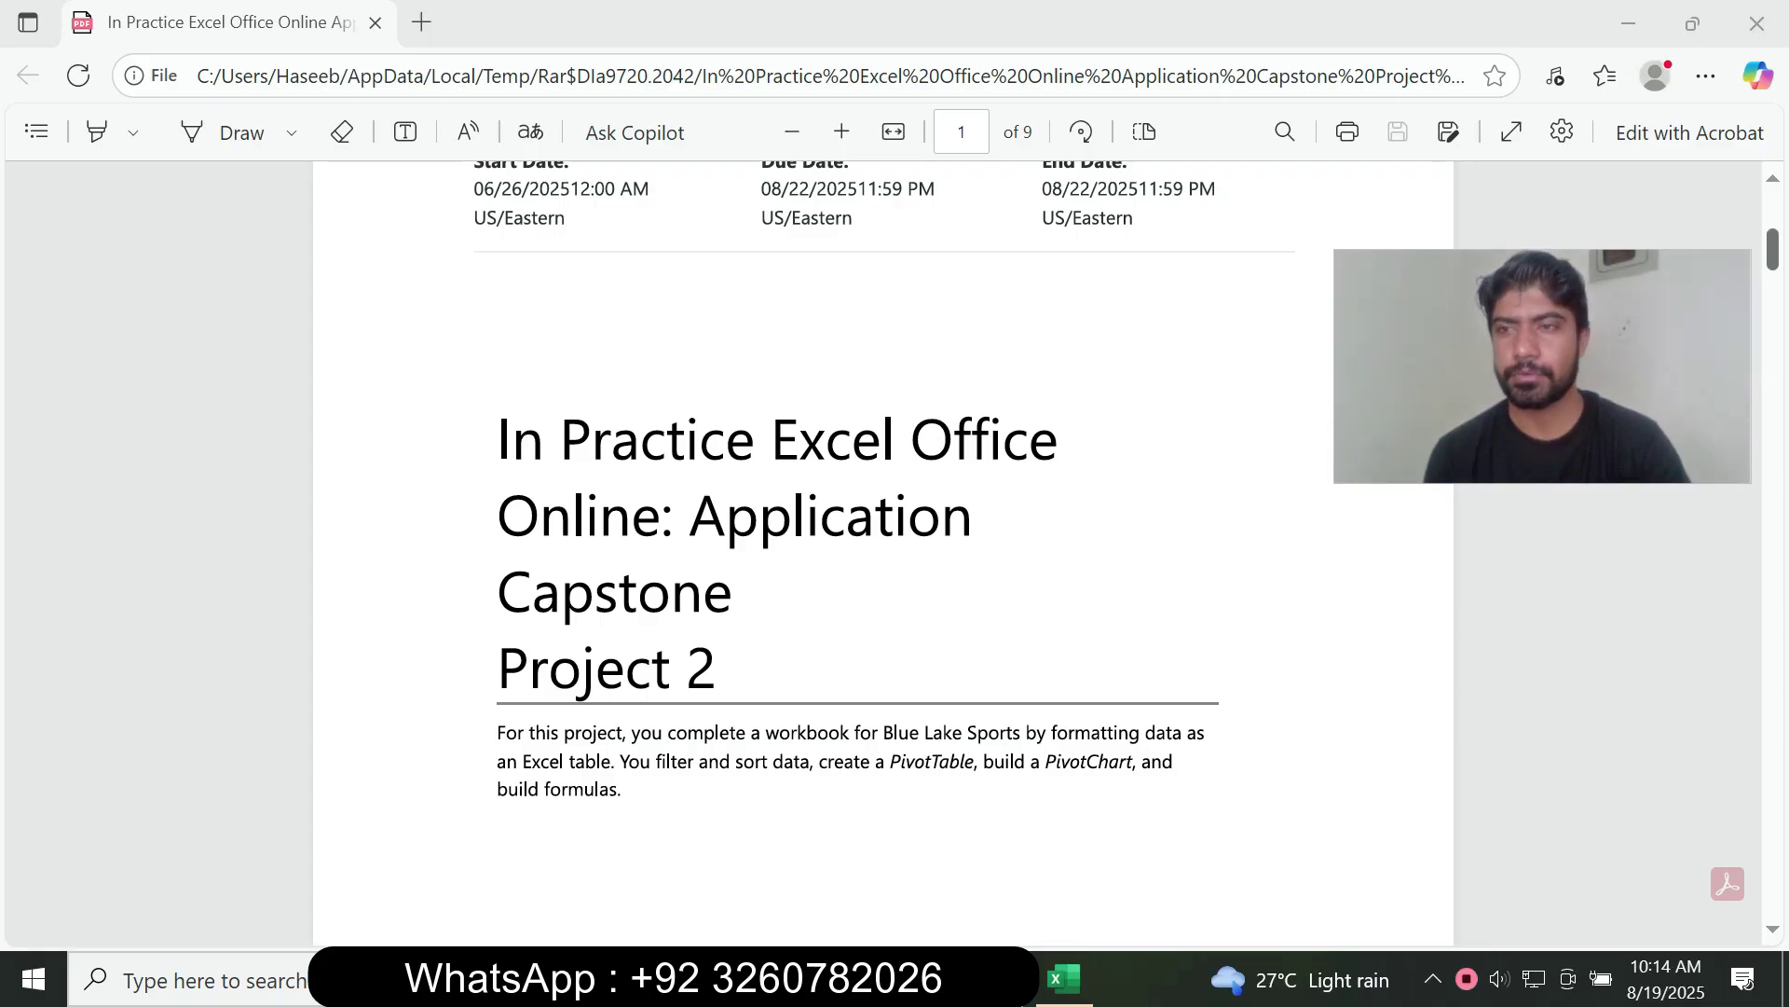
pyautogui.scroll(-15, 884, 550)
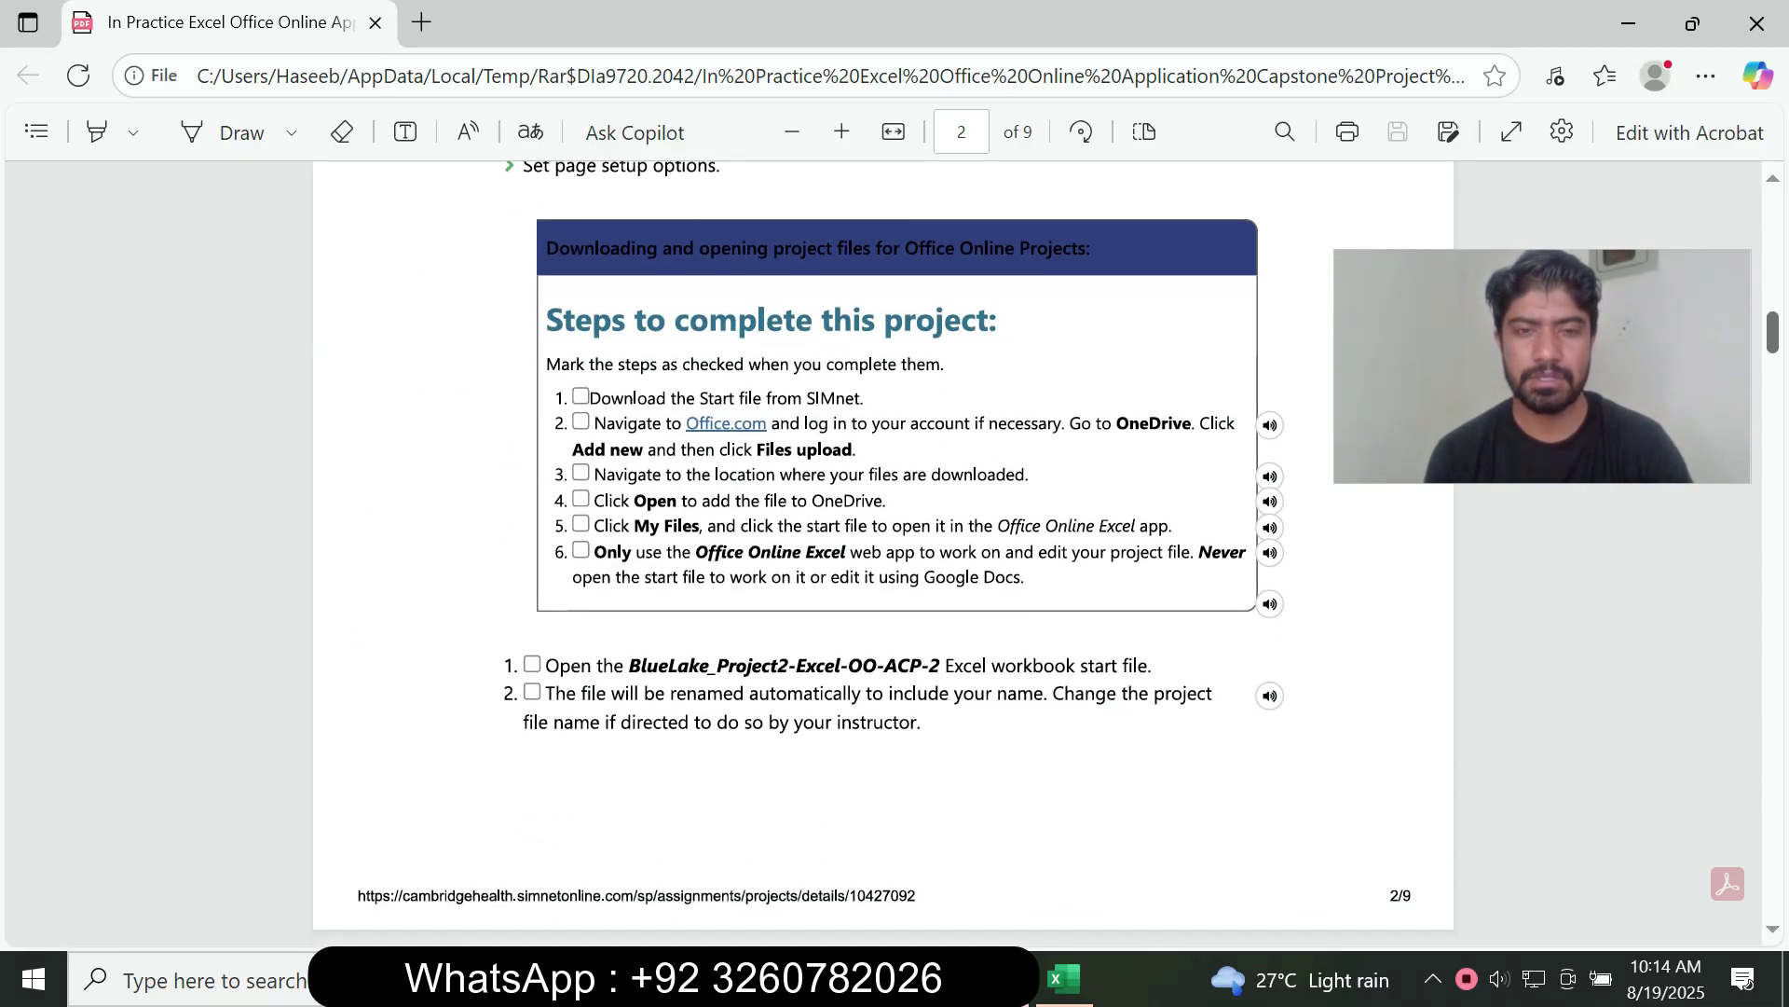
pyautogui.scroll(-3, 883, 550)
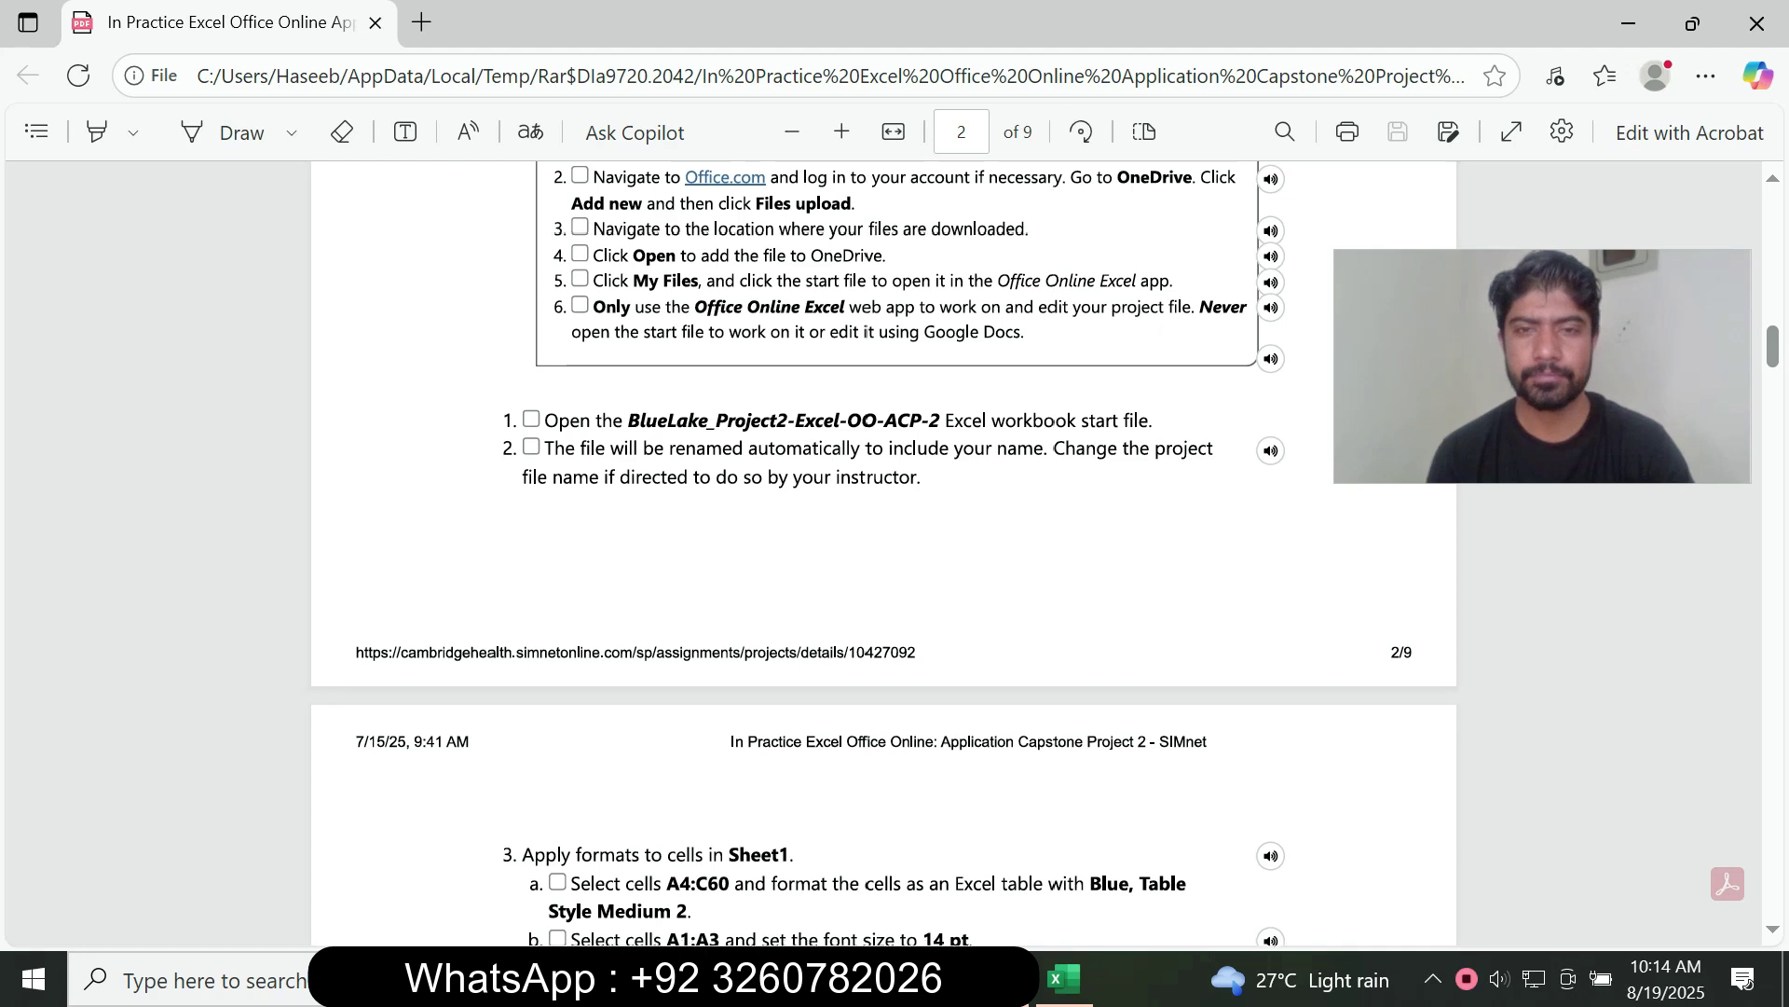
pyautogui.hotkey('ctrl', '+')
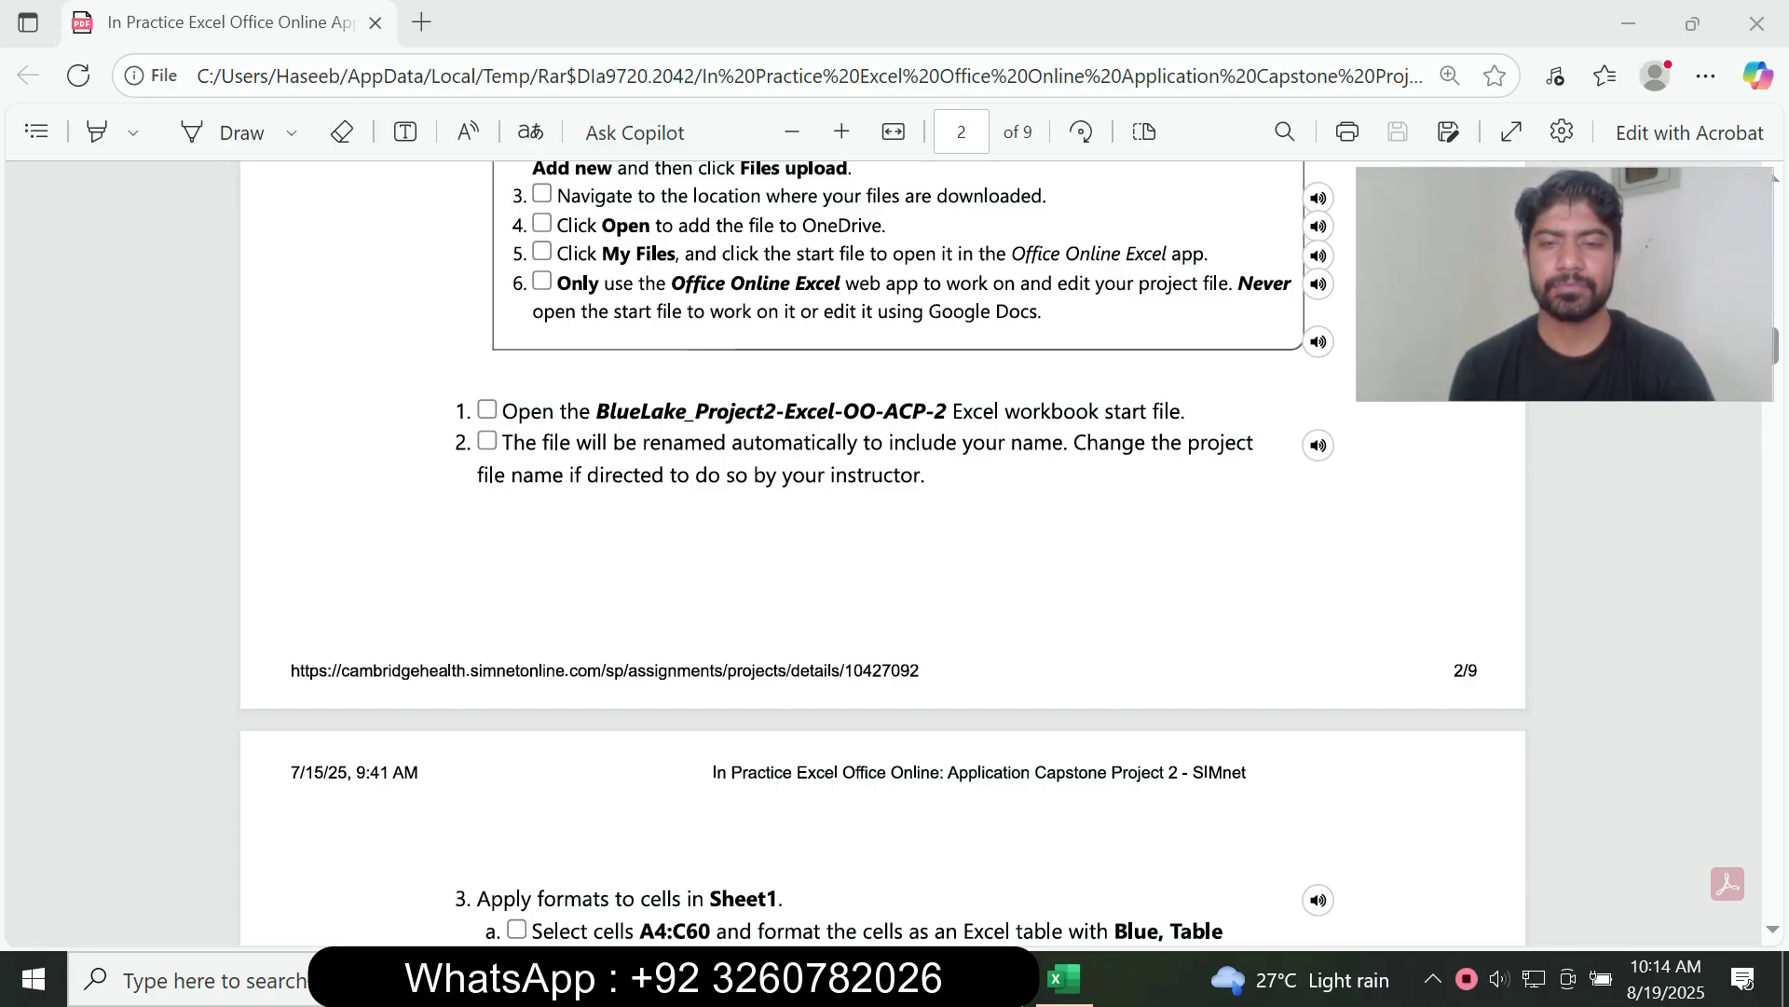
pyautogui.click(1065, 979)
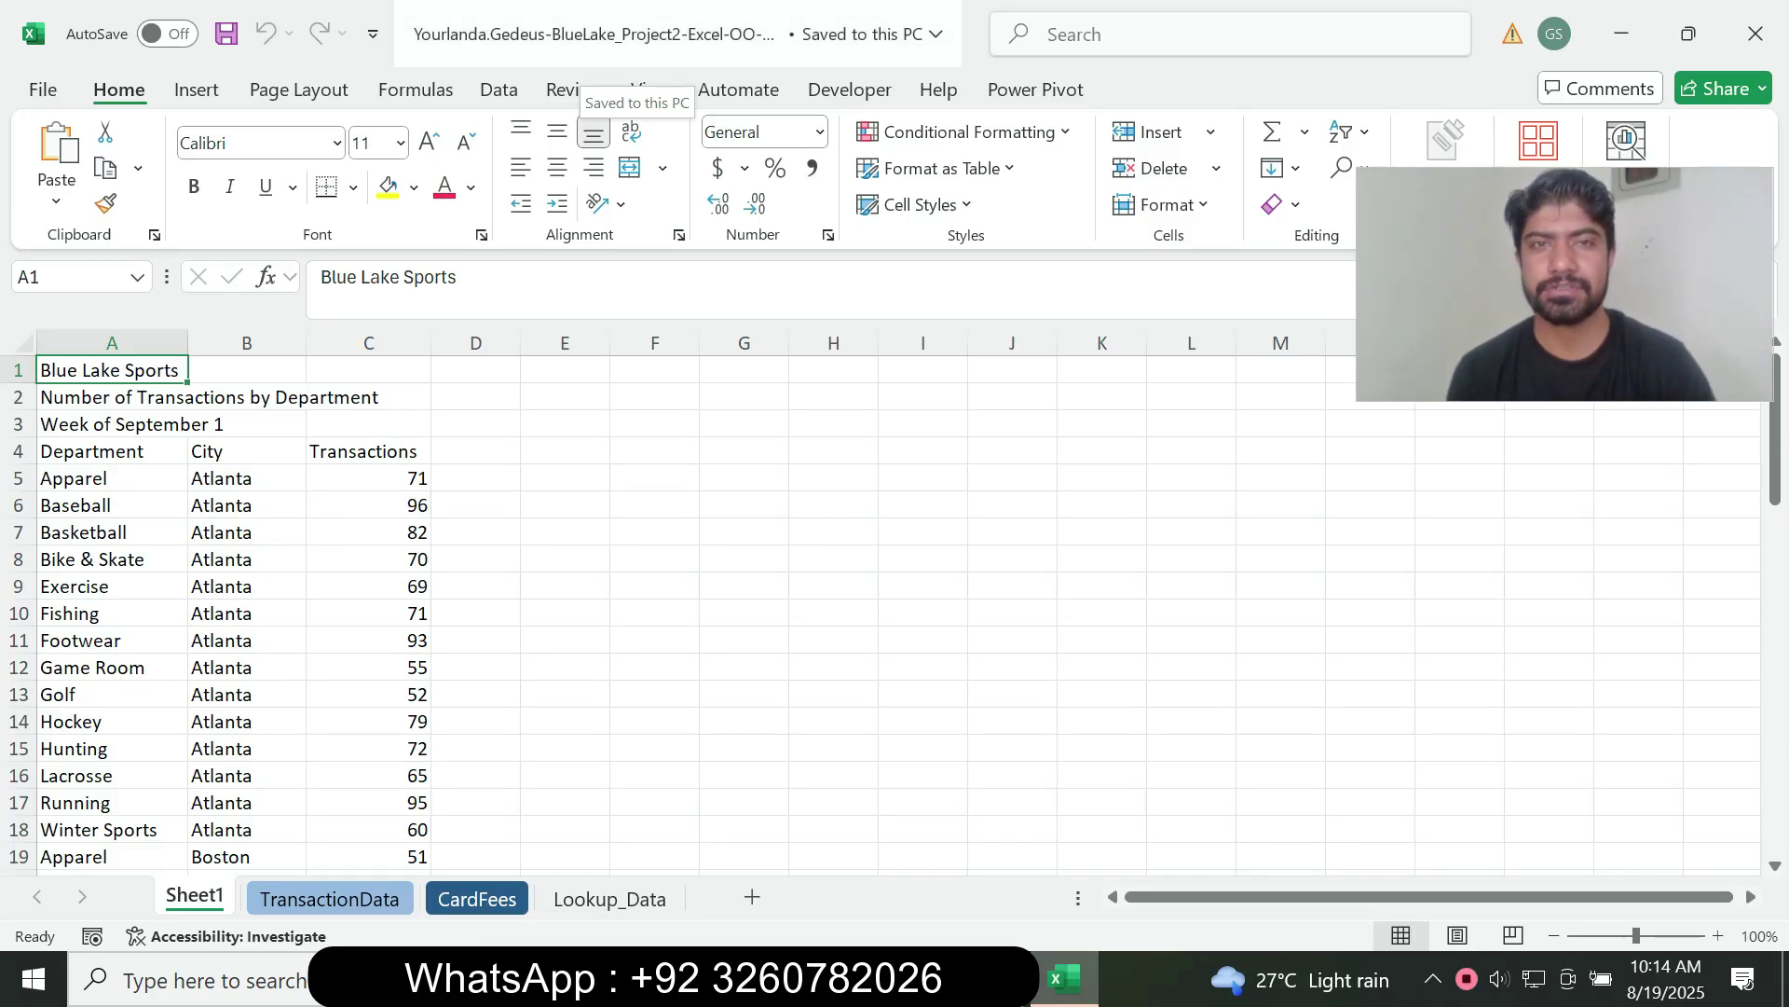
pyautogui.hotkey('alt', 'Tab')
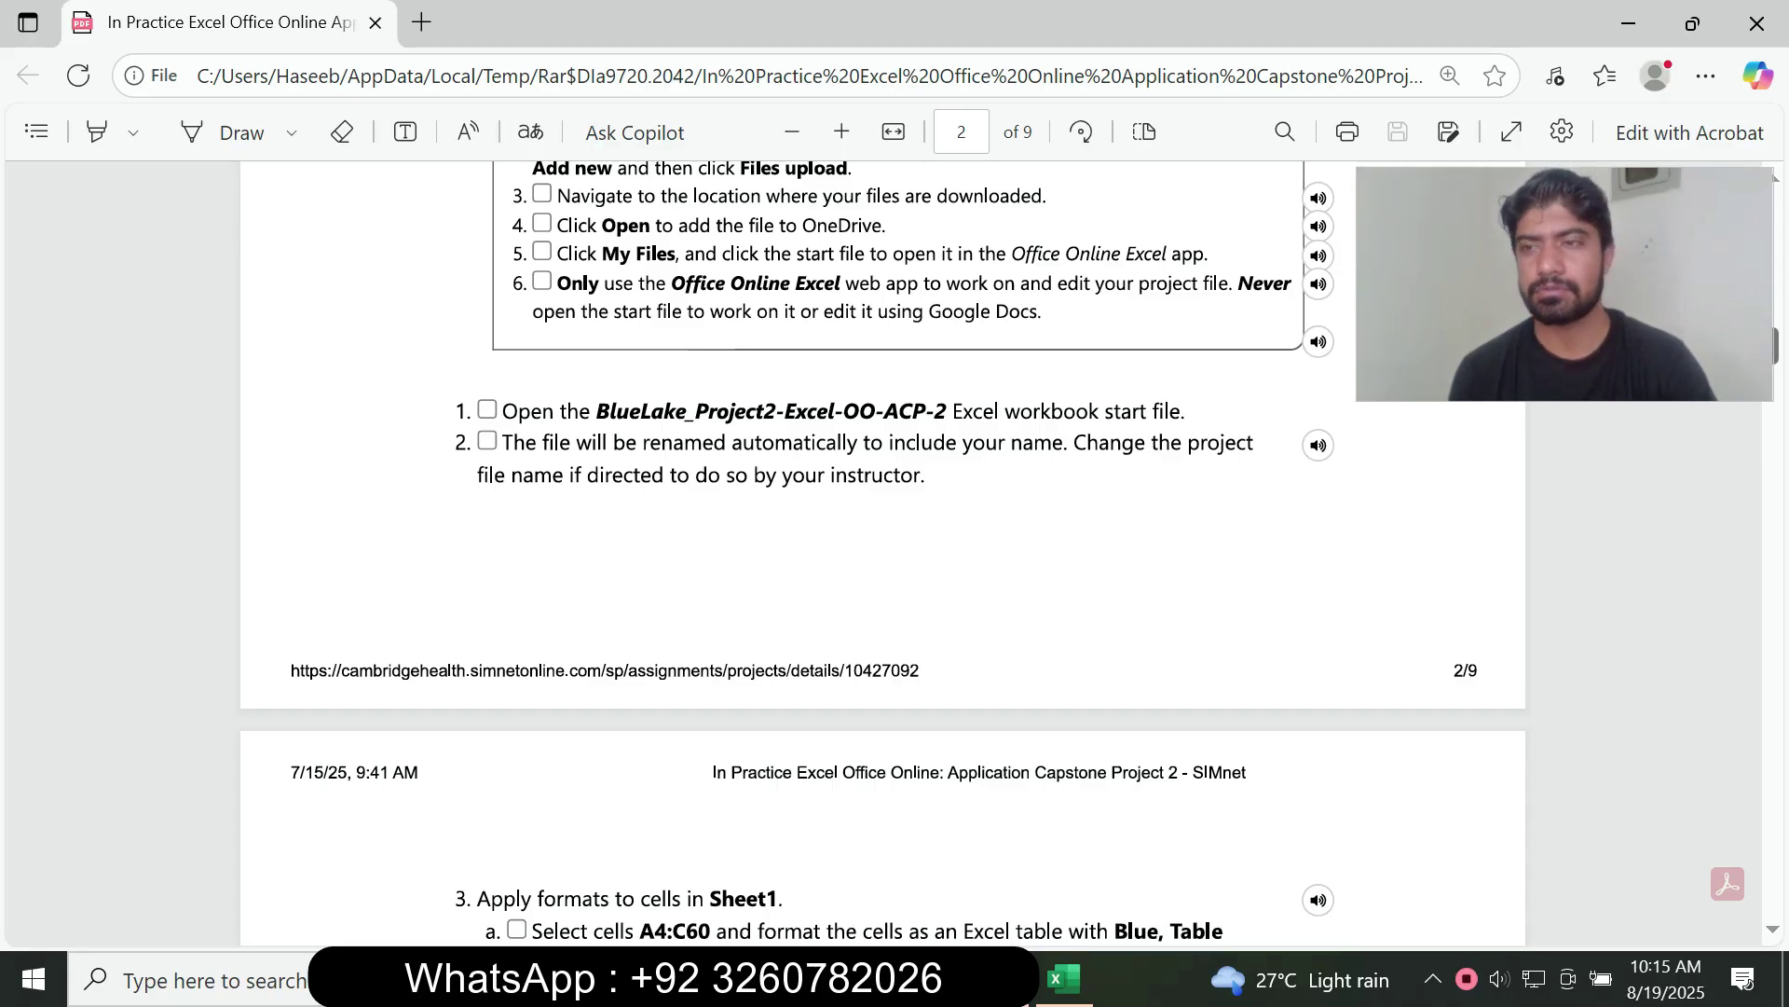
pyautogui.scroll(-5, 883, 550)
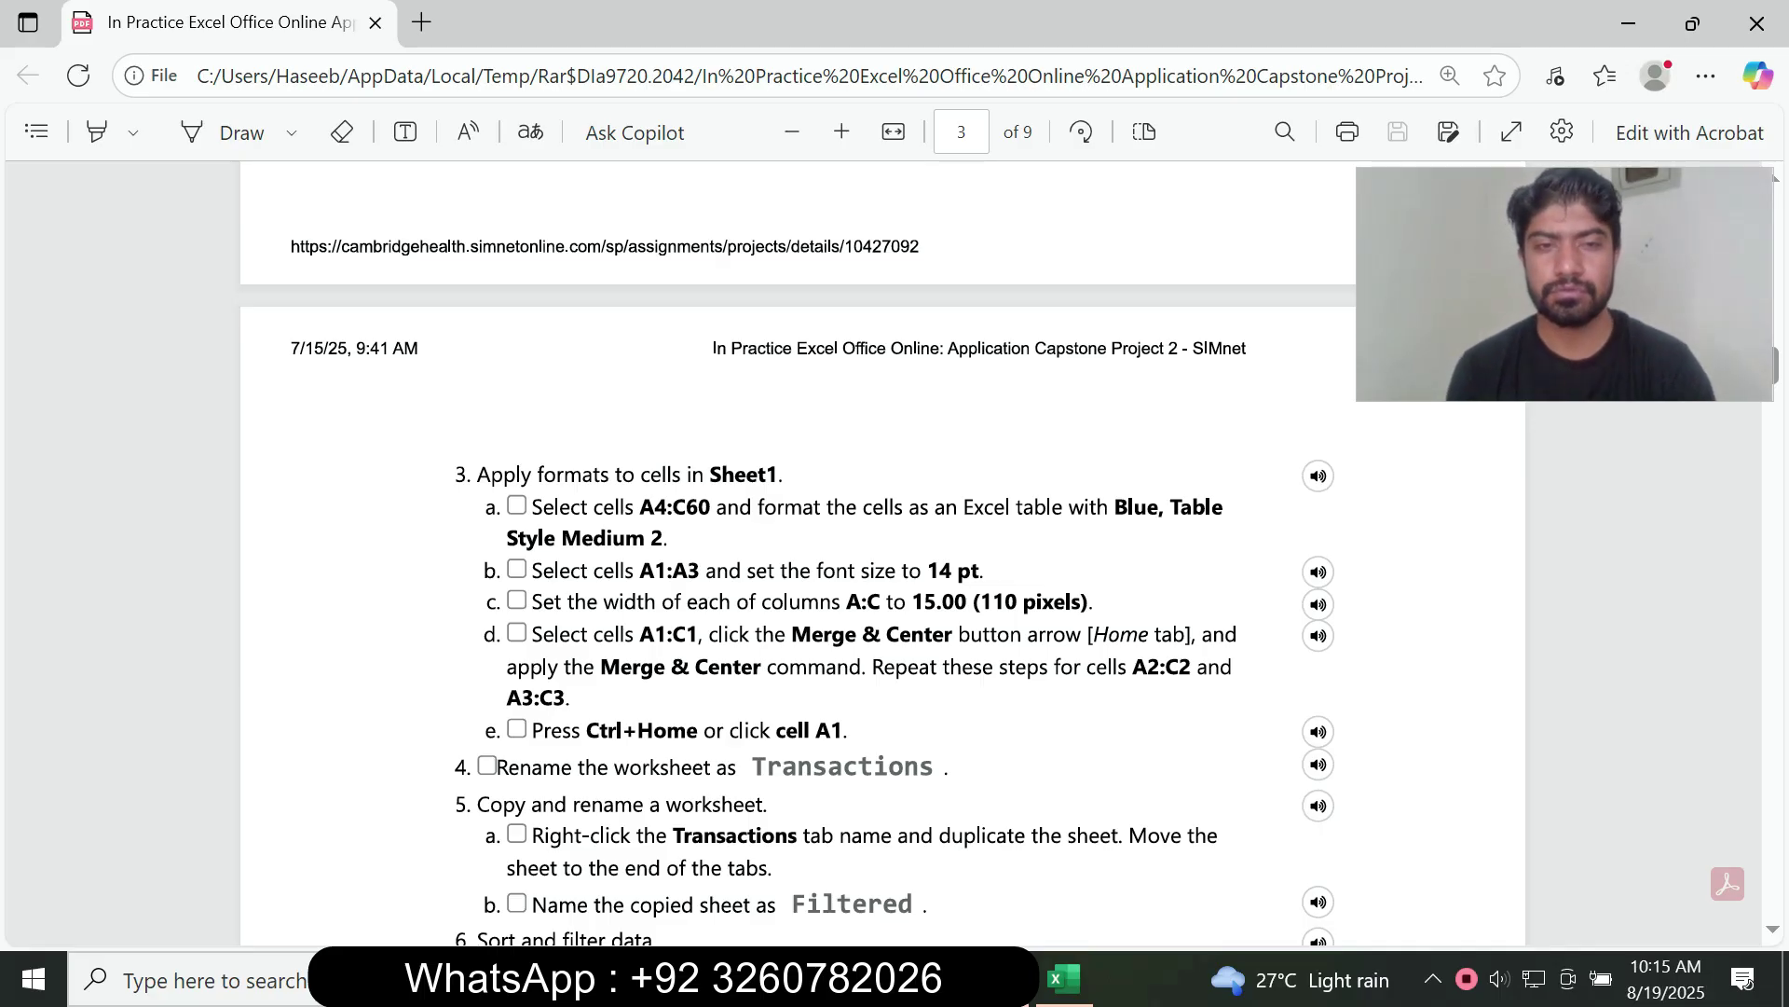
pyautogui.click(1064, 977)
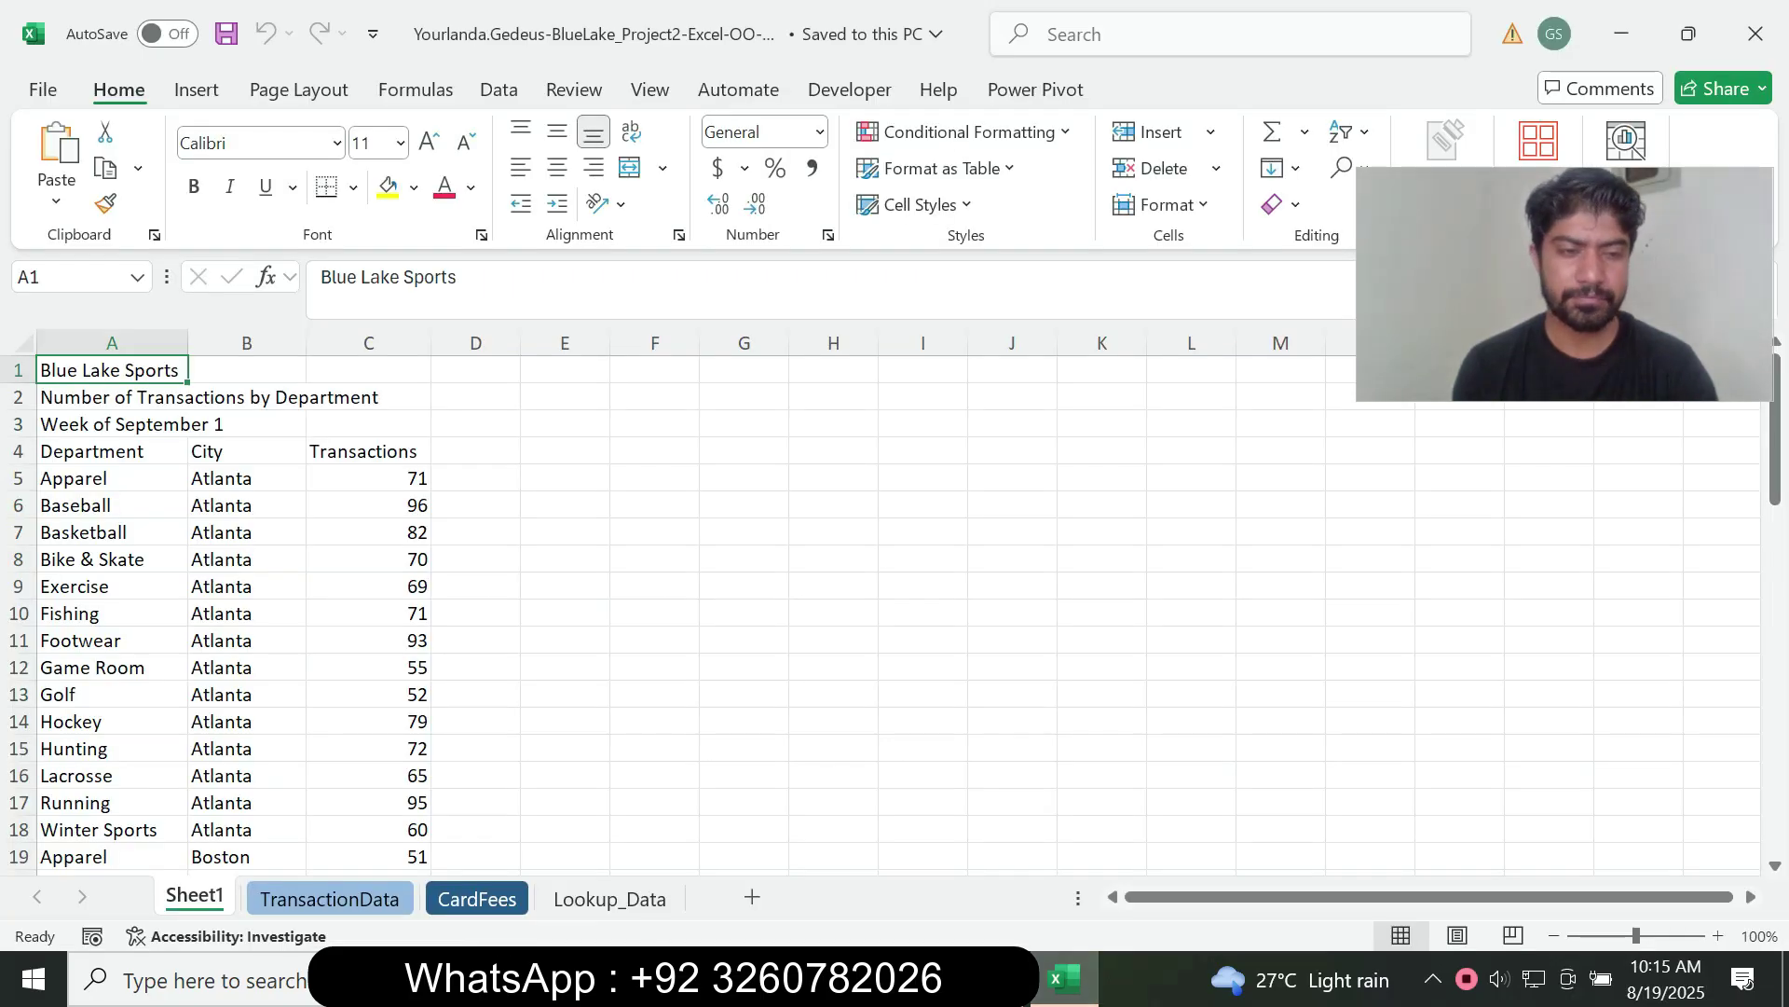
pyautogui.moveTo(993, 978)
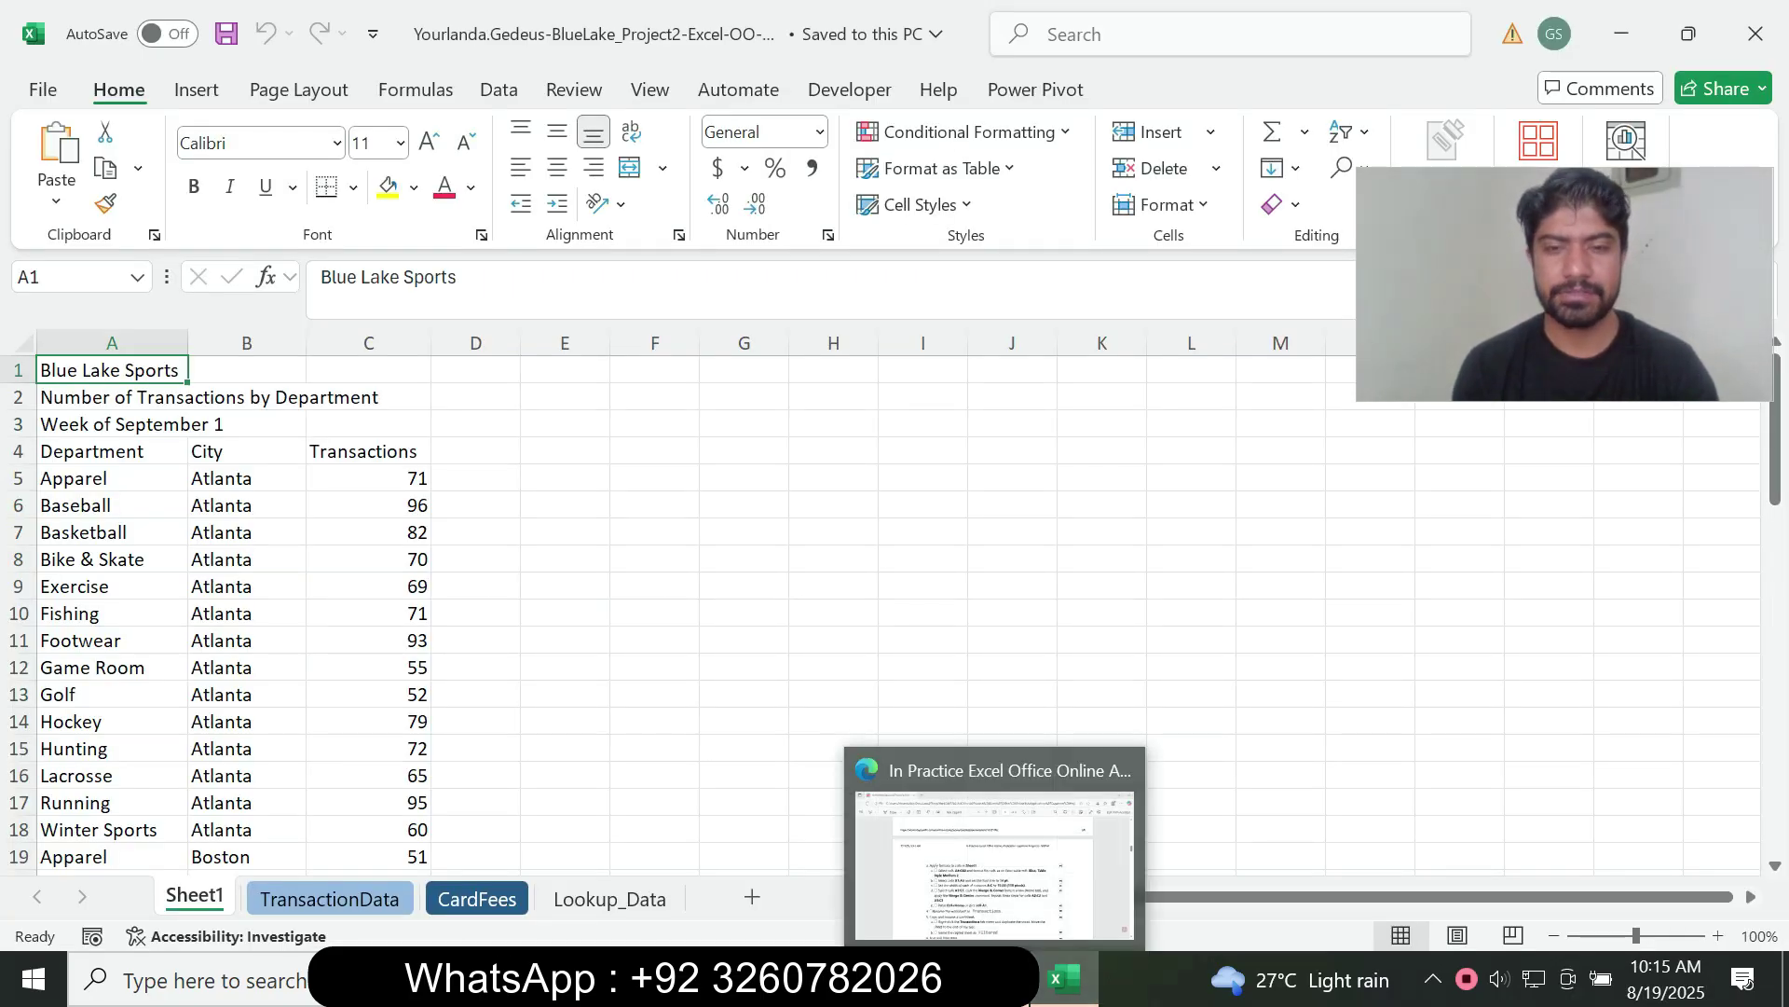
pyautogui.click(990, 848)
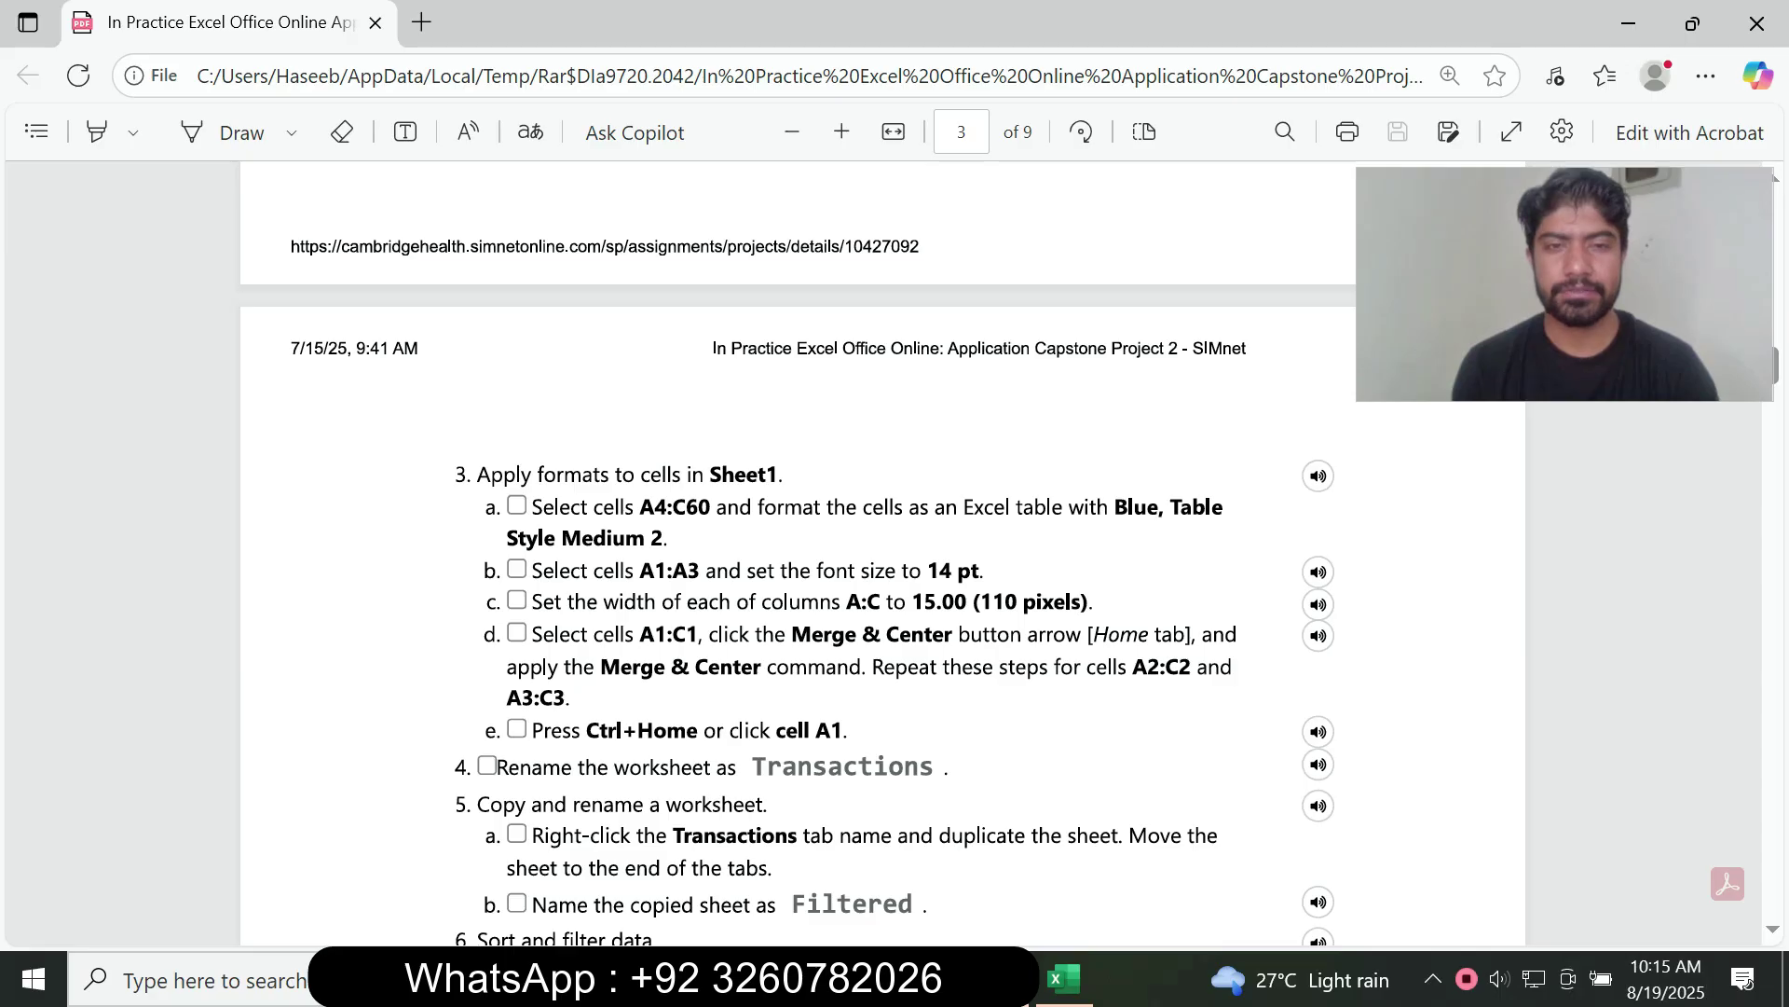
# Switch to the Excel workbook and convert the range A4:C60 on Sheet1 into a table with headers.
pyautogui.click(1064, 978)
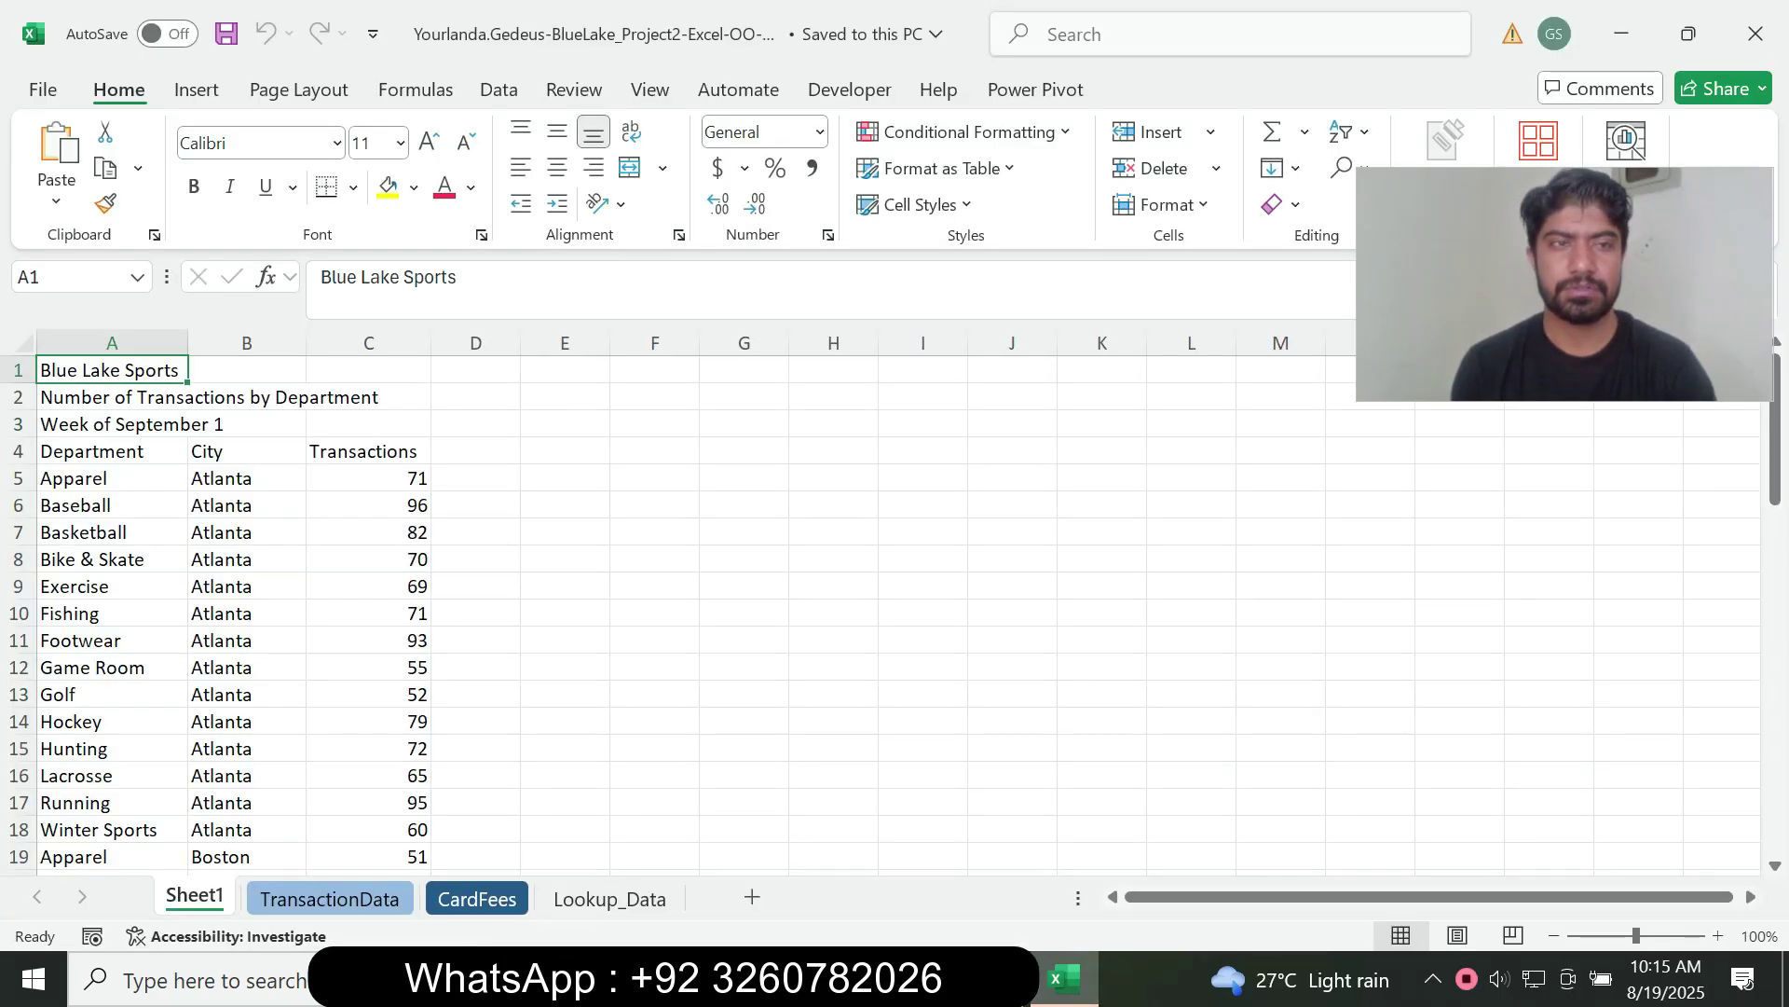
pyautogui.click(79, 276)
pyautogui.write('A4')
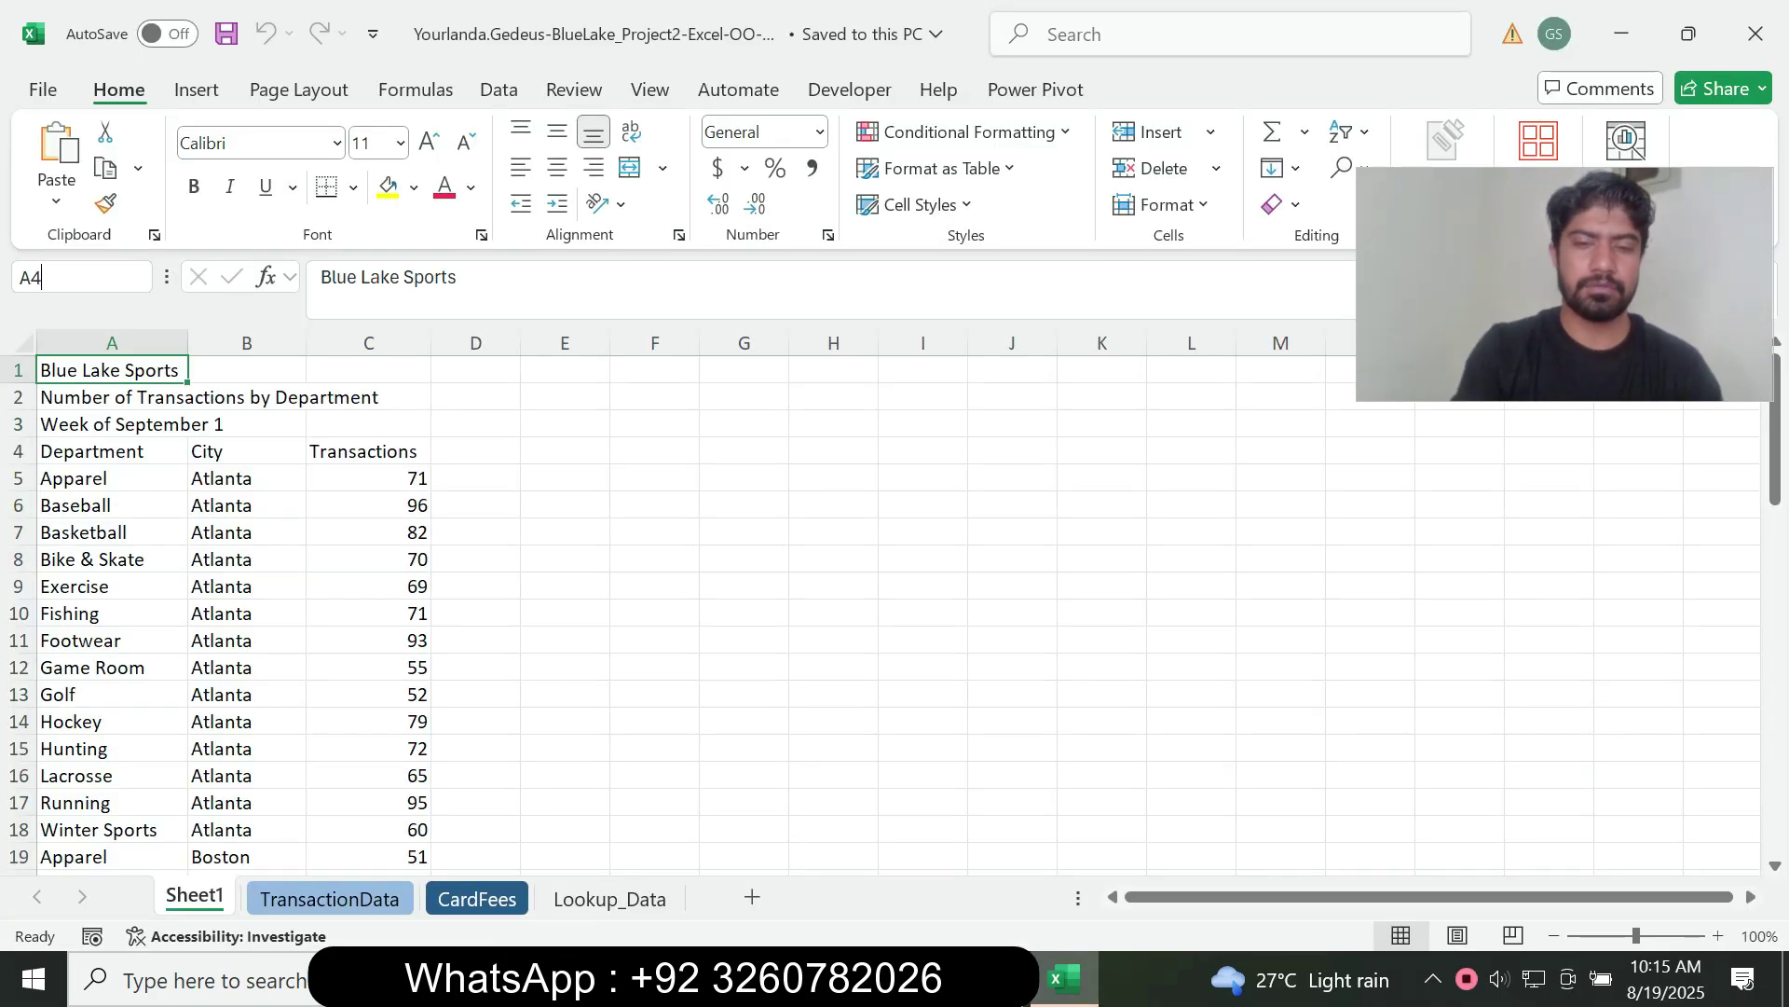
pyautogui.write(':C60')
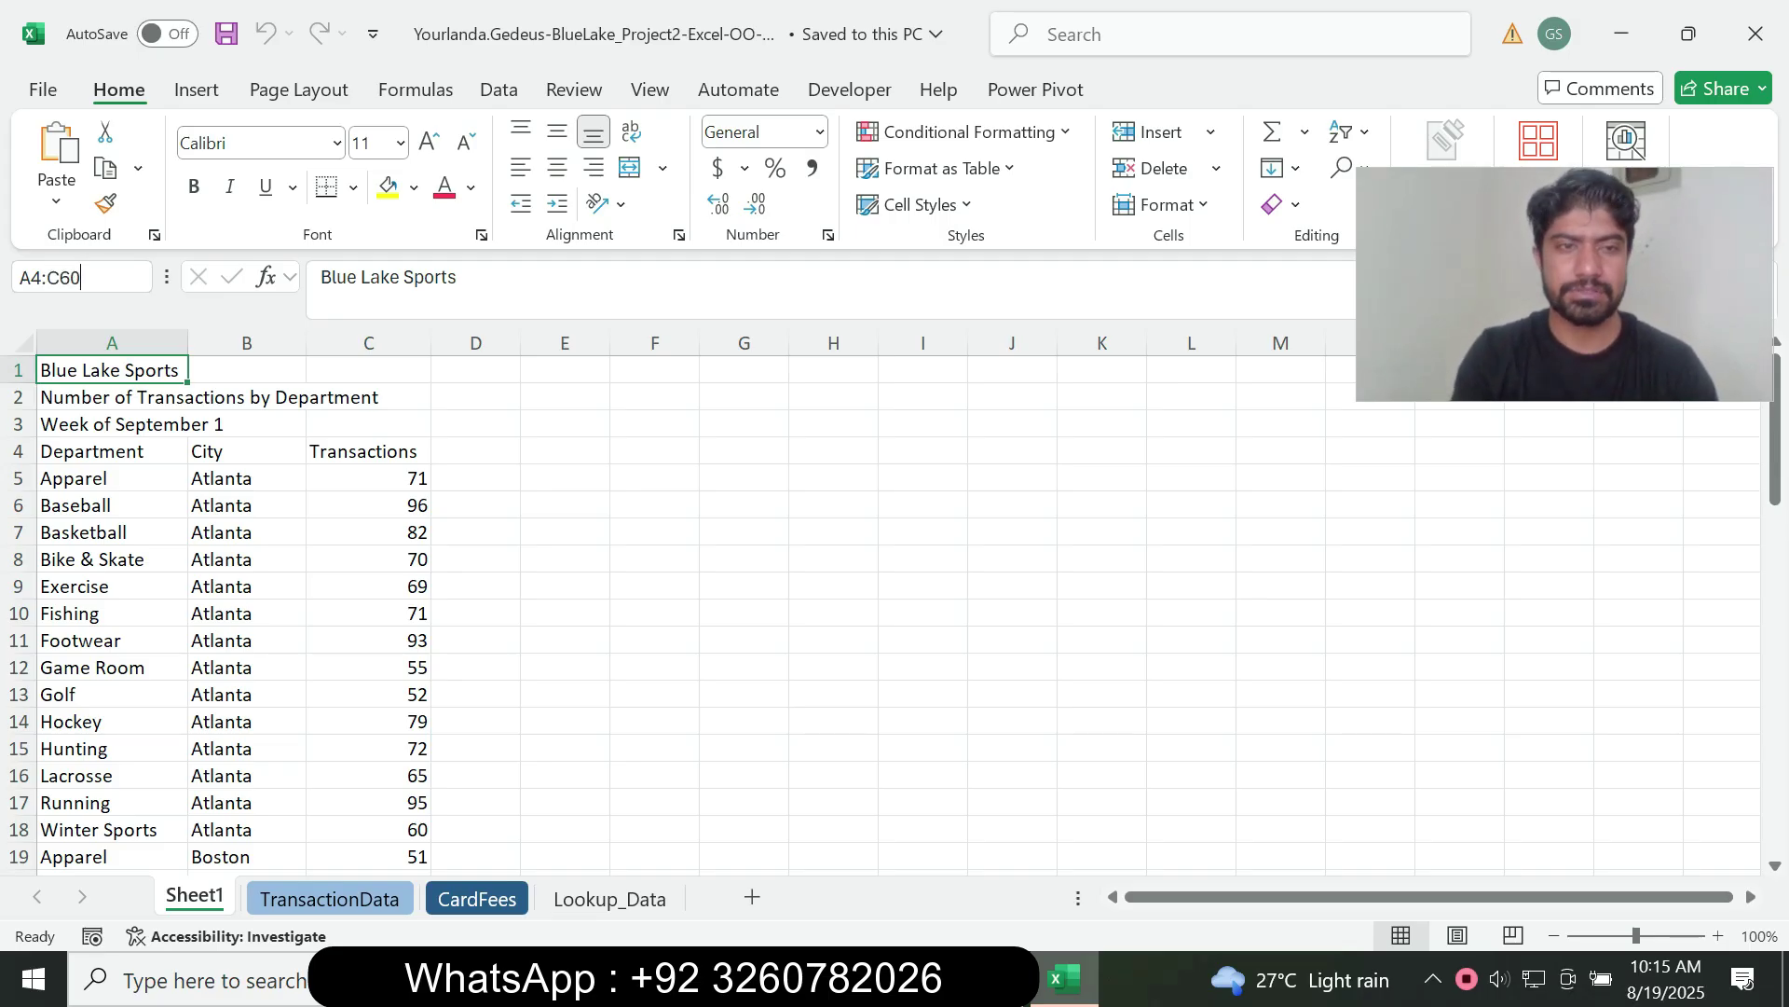
pyautogui.press('Return')
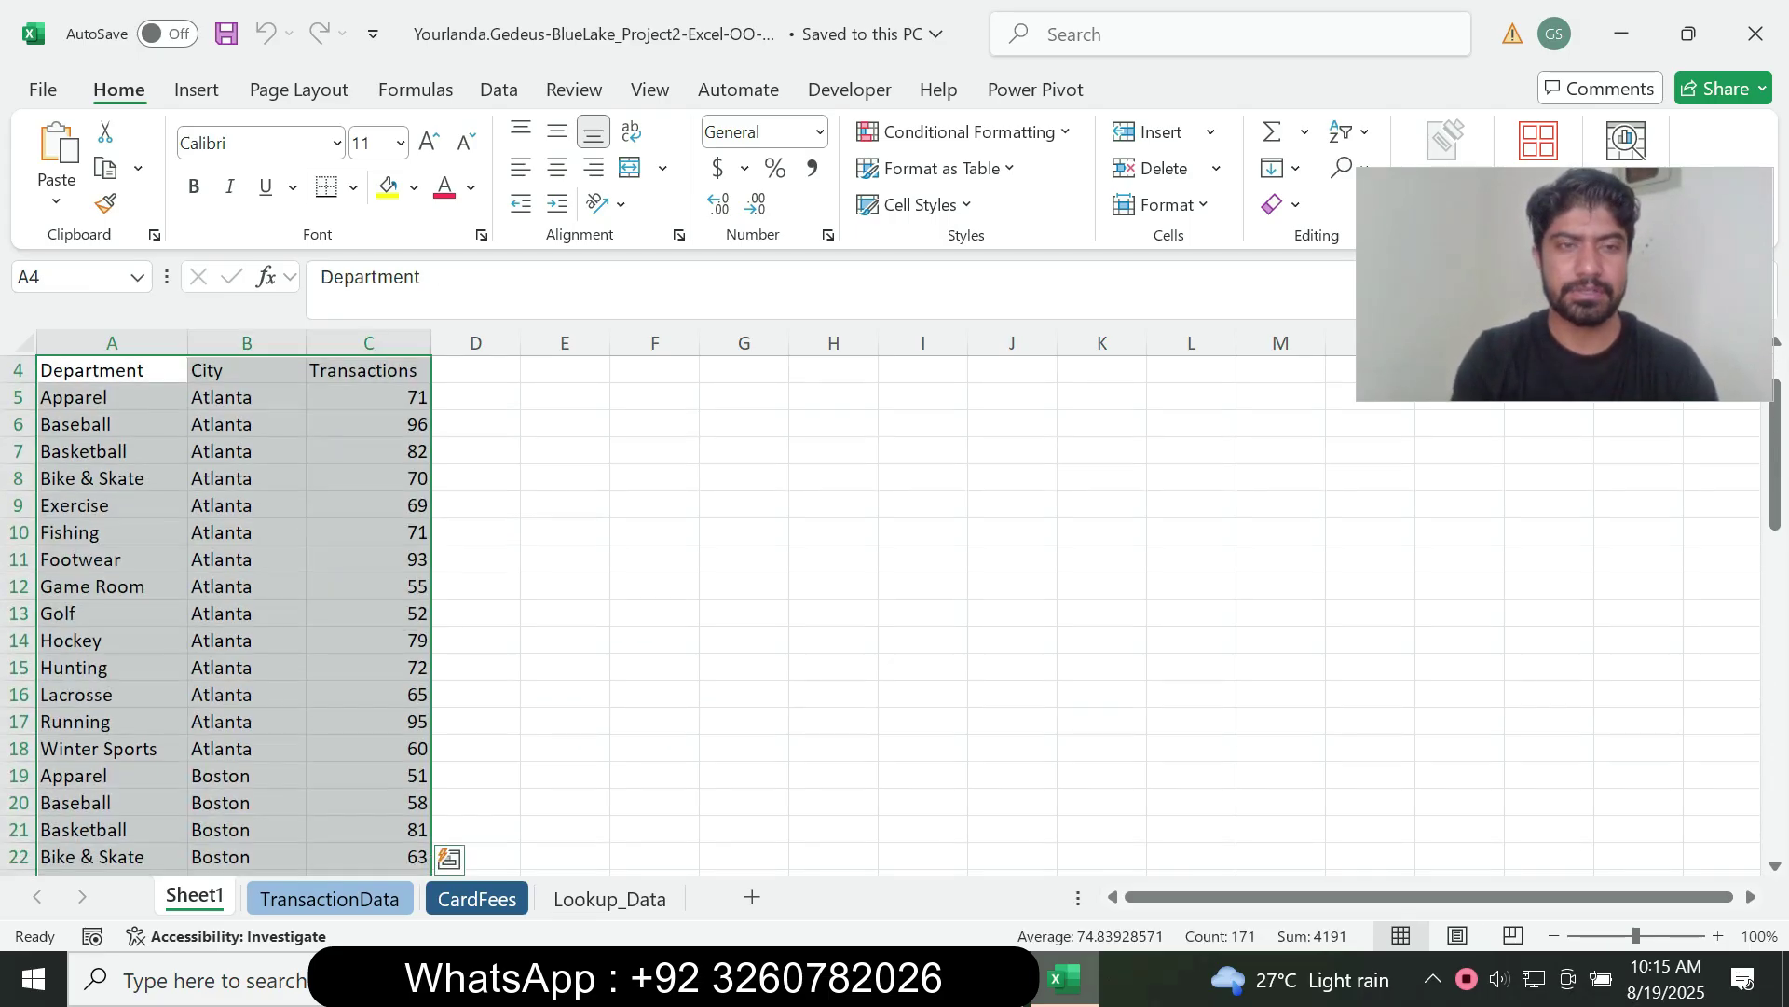
pyautogui.moveTo(1775, 466)
pyautogui.mouseDown()
pyautogui.moveTo(1775, 438)
pyautogui.moveTo(1776, 787)
pyautogui.moveTo(1776, 438)
pyautogui.mouseUp()
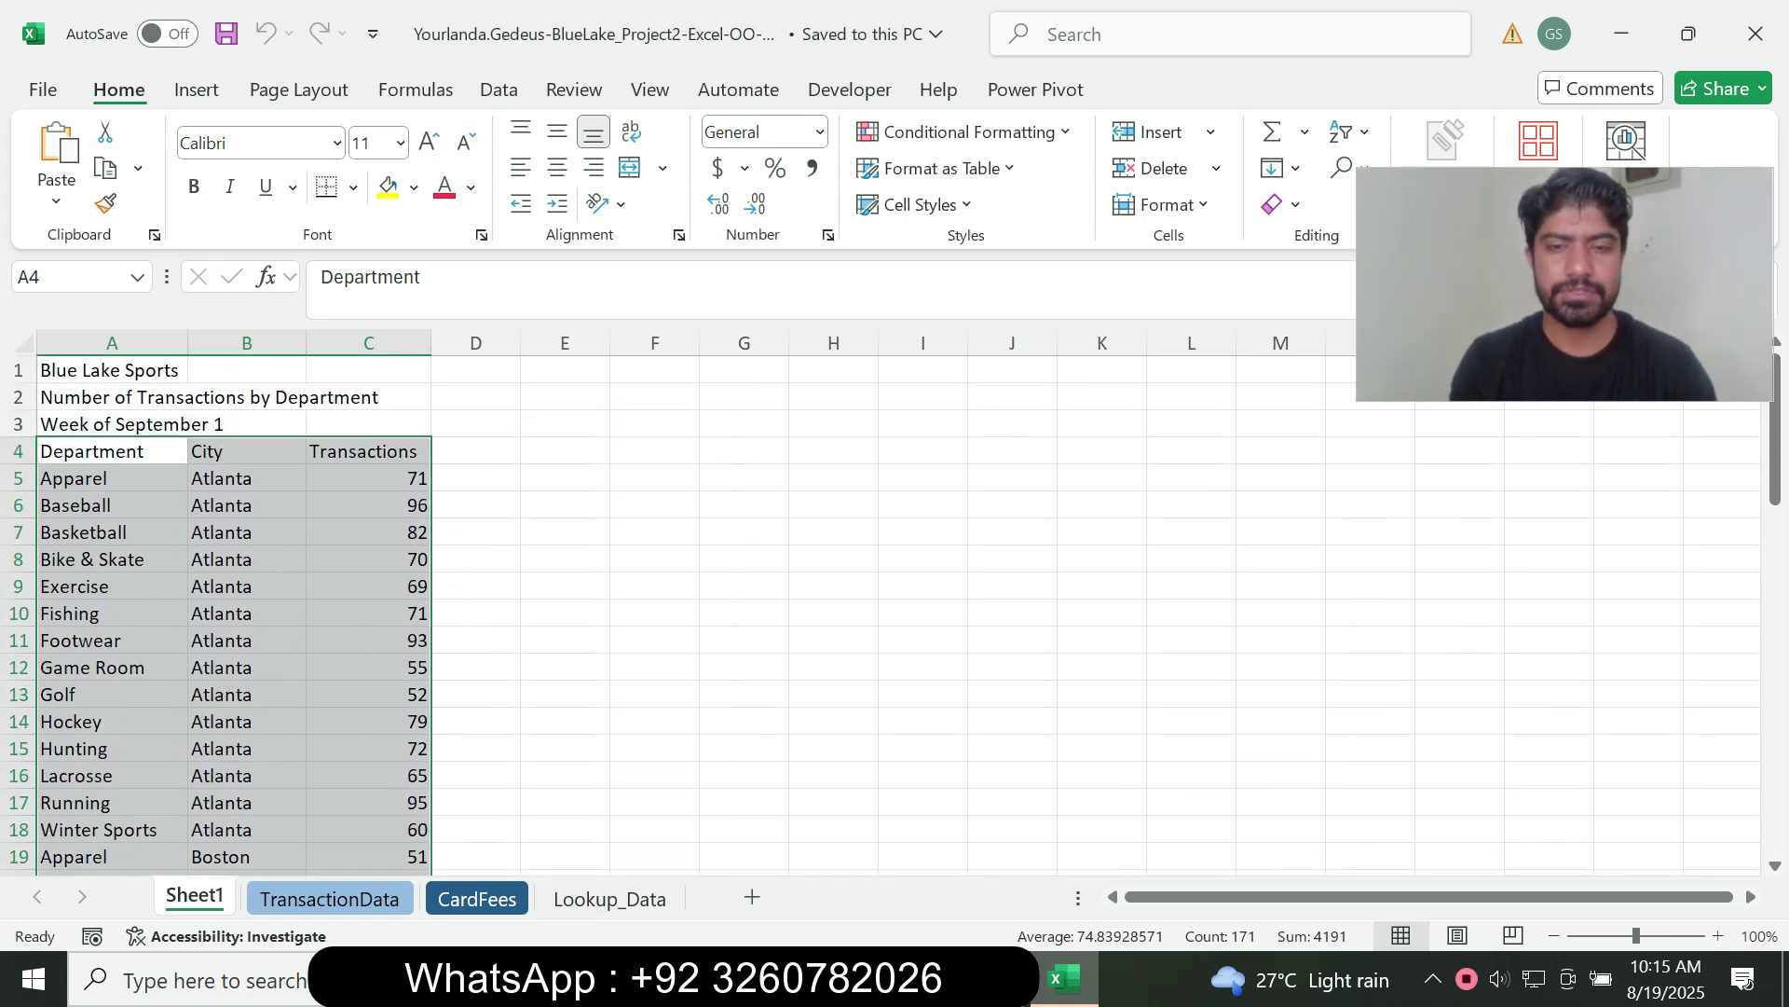
pyautogui.hotkey('alt', 'Tab')
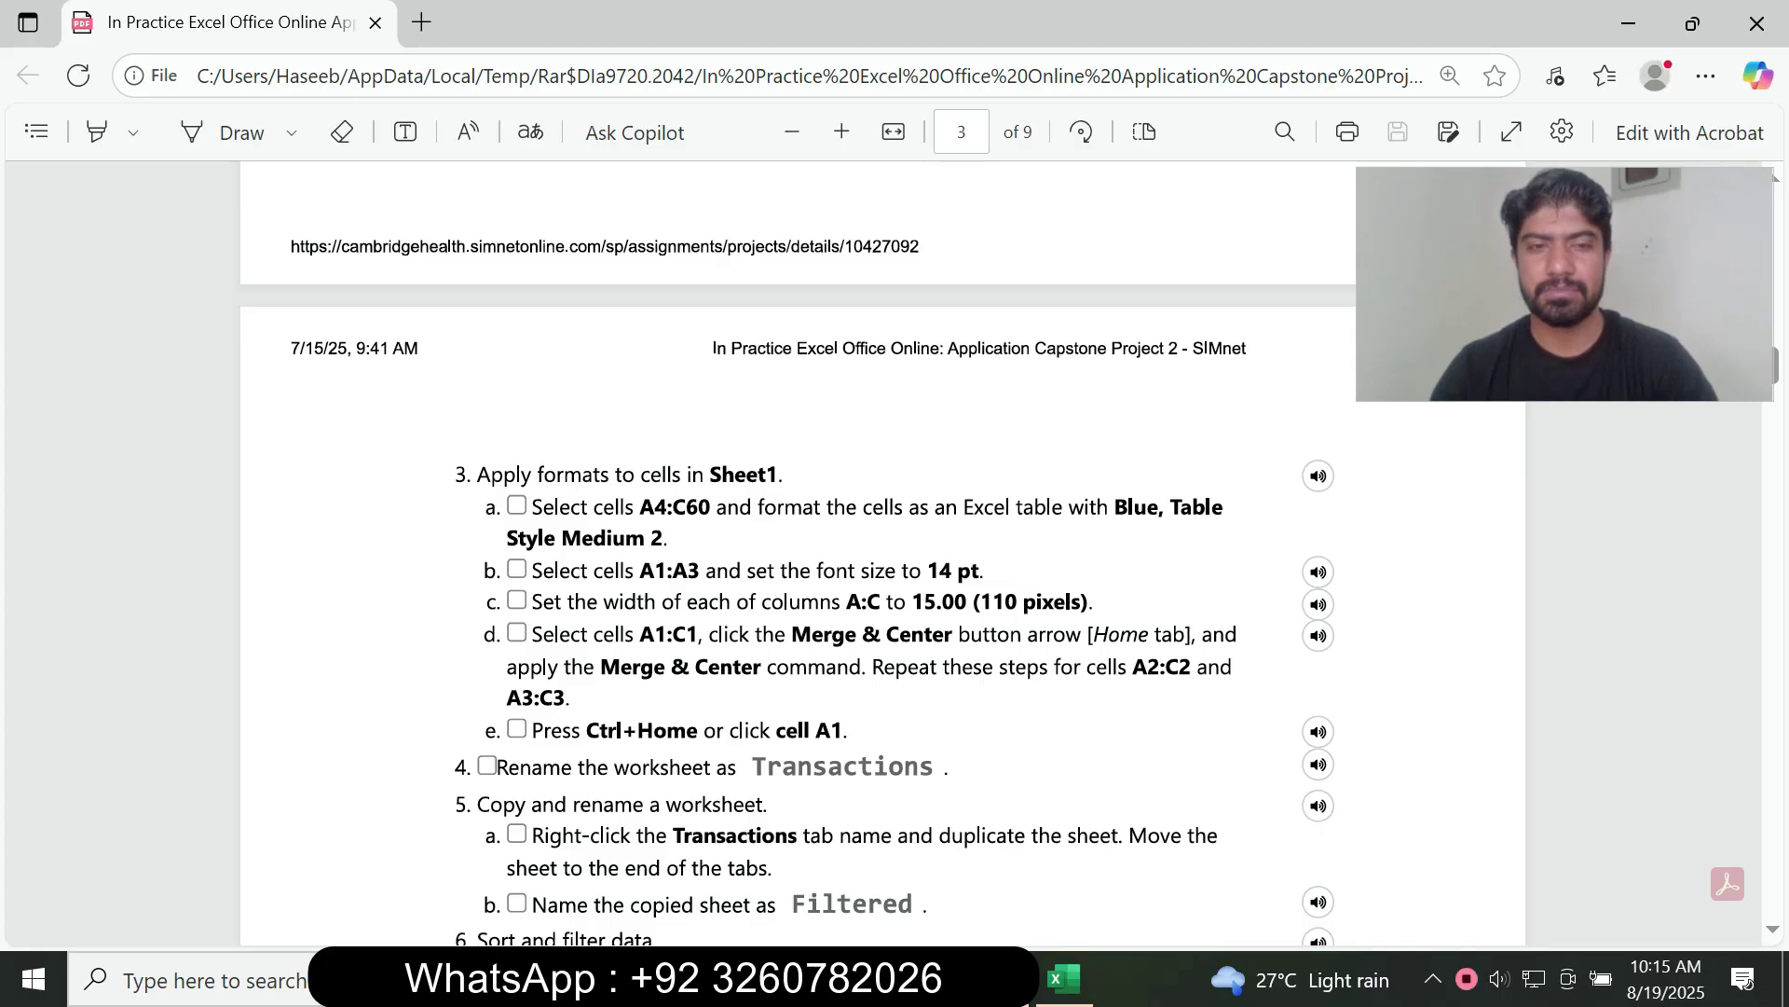
pyautogui.hotkey('alt', 'Tab')
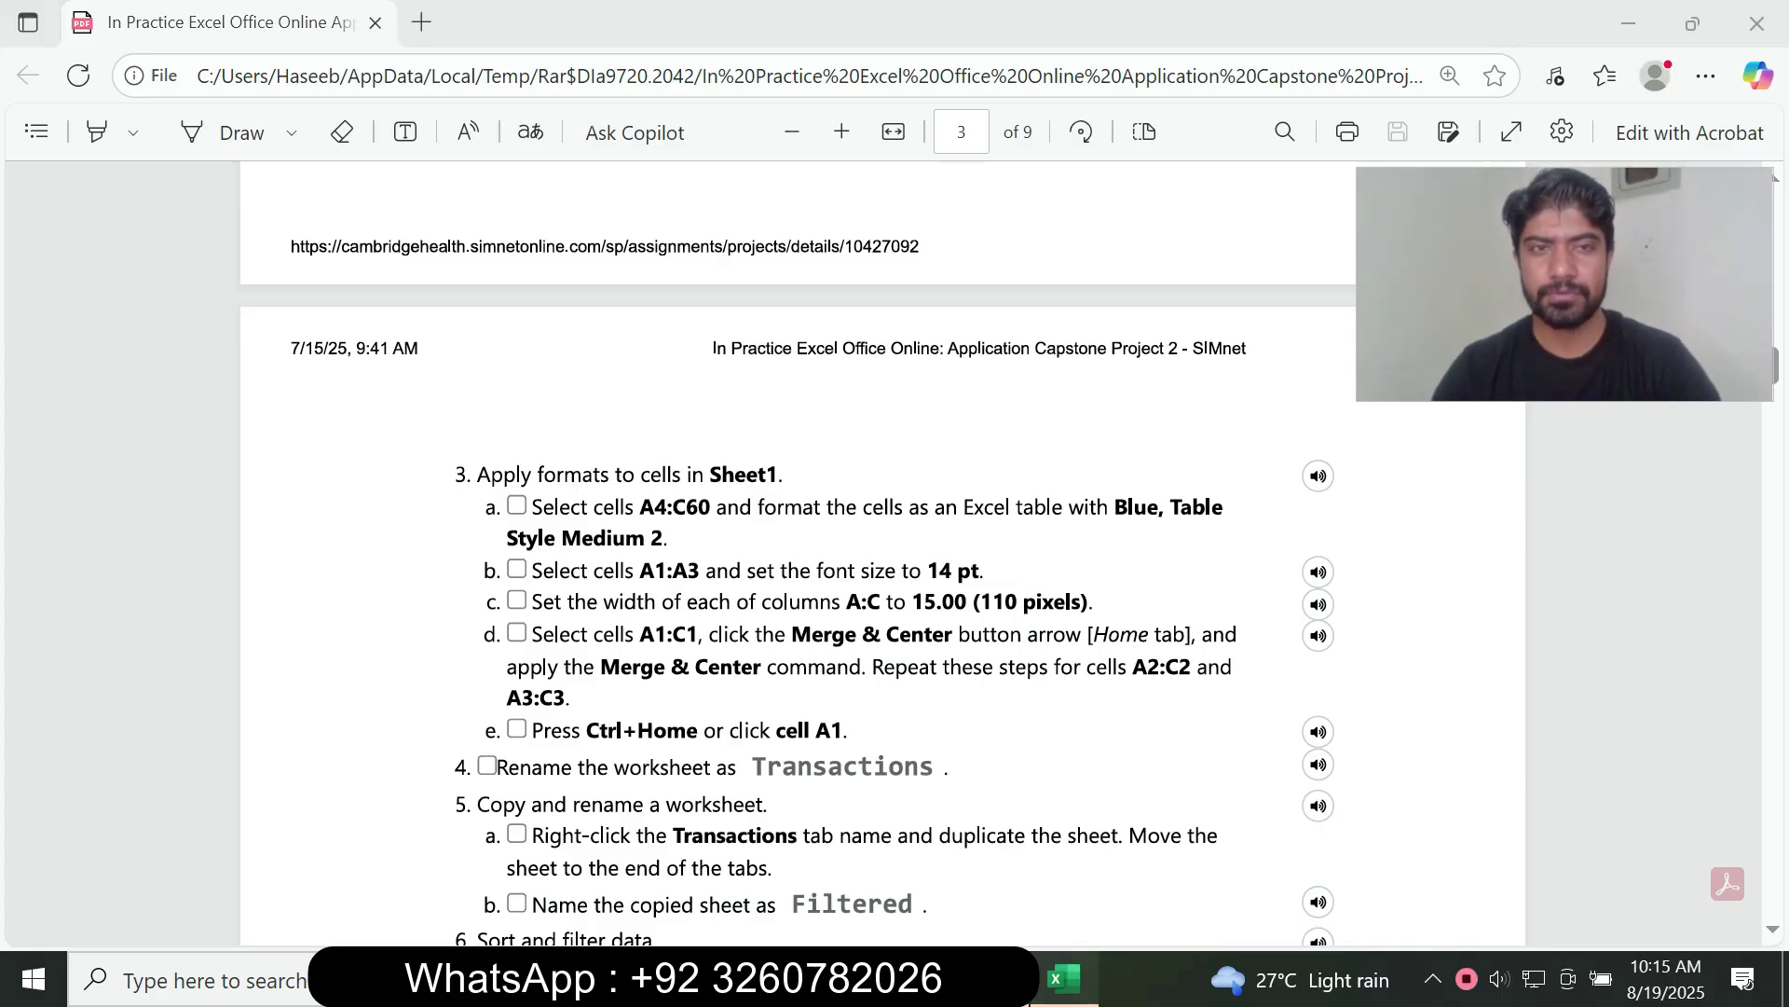
pyautogui.click(195, 89)
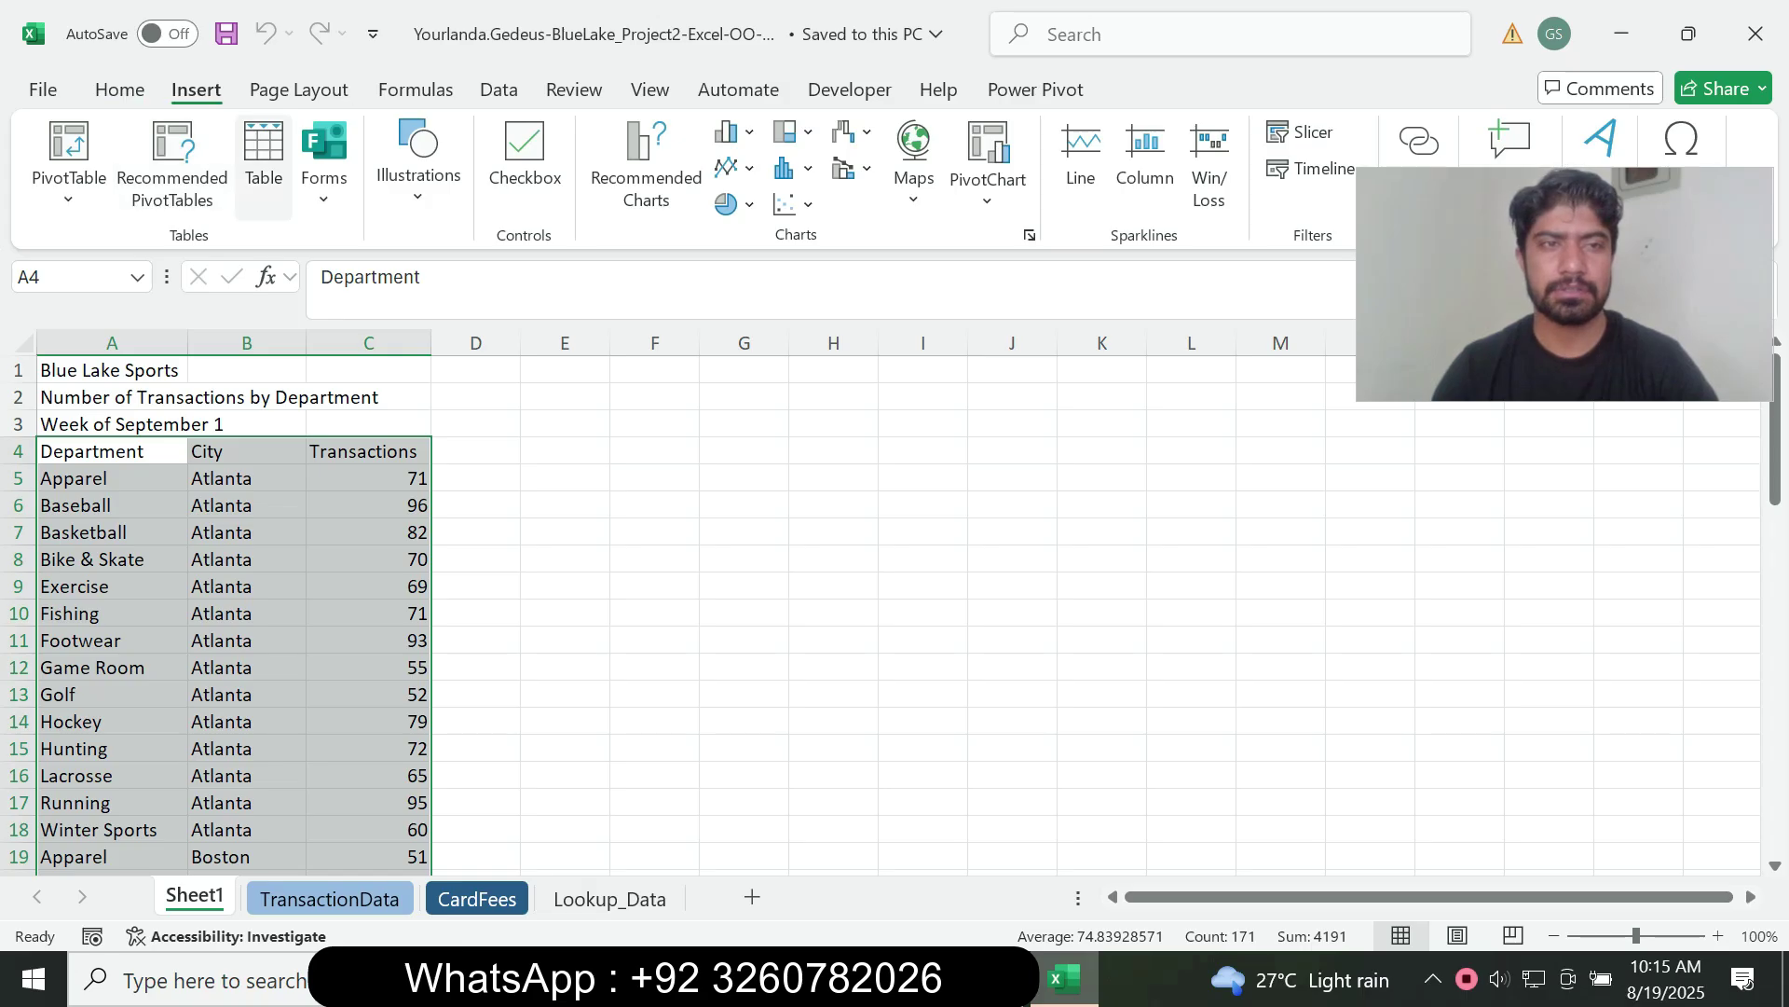
pyautogui.click(264, 158)
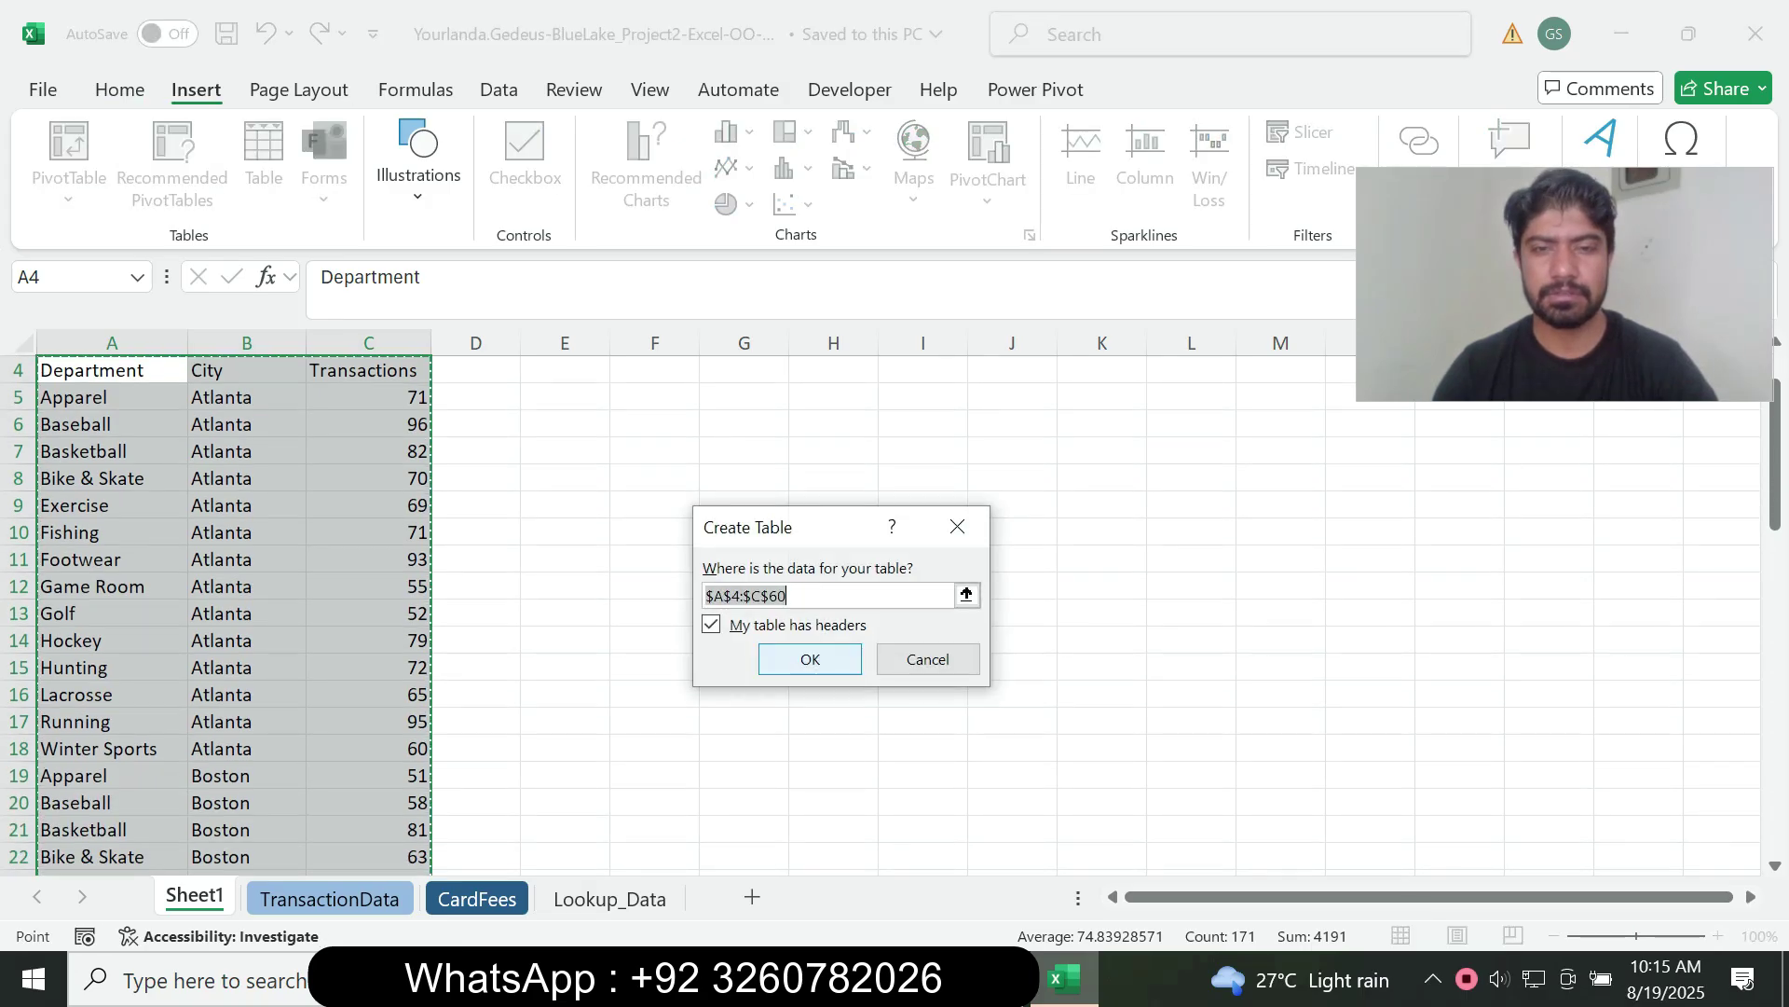
pyautogui.click(809, 659)
# Apply the Blue, Table Style Medium 2 style to the table on Sheet1.
pyautogui.hotkey('alt', 'Tab')
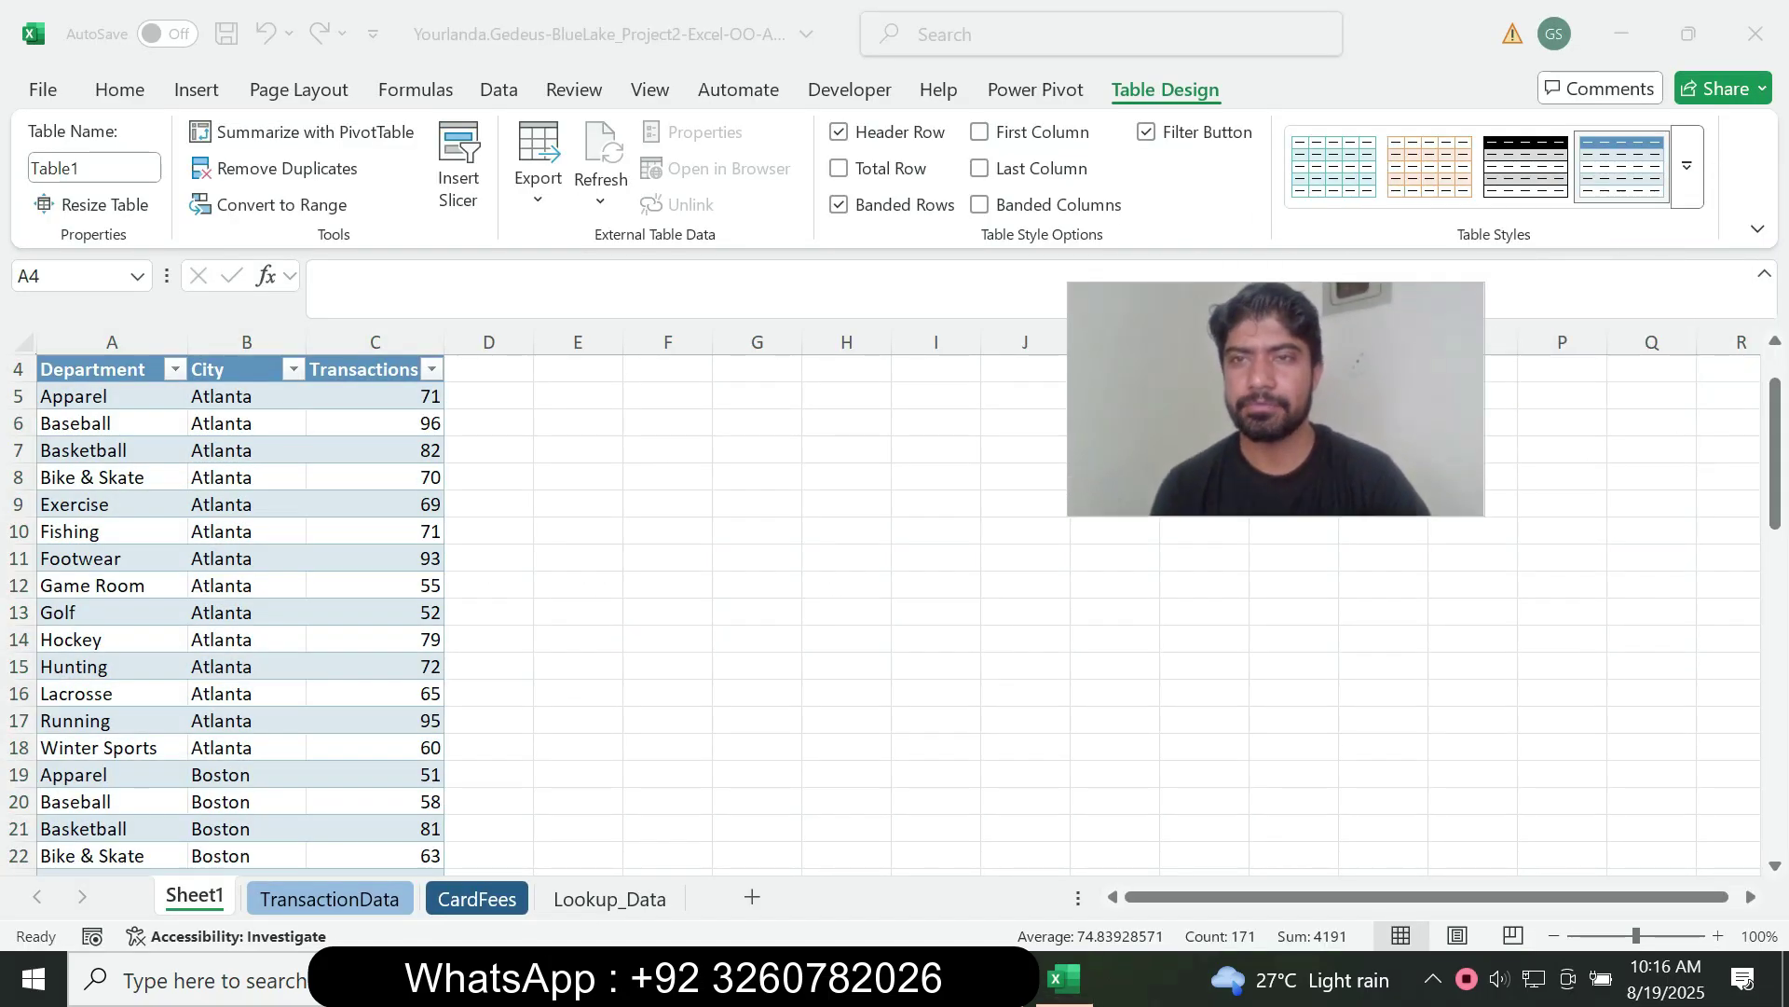
pyautogui.hotkey('alt', 'Tab')
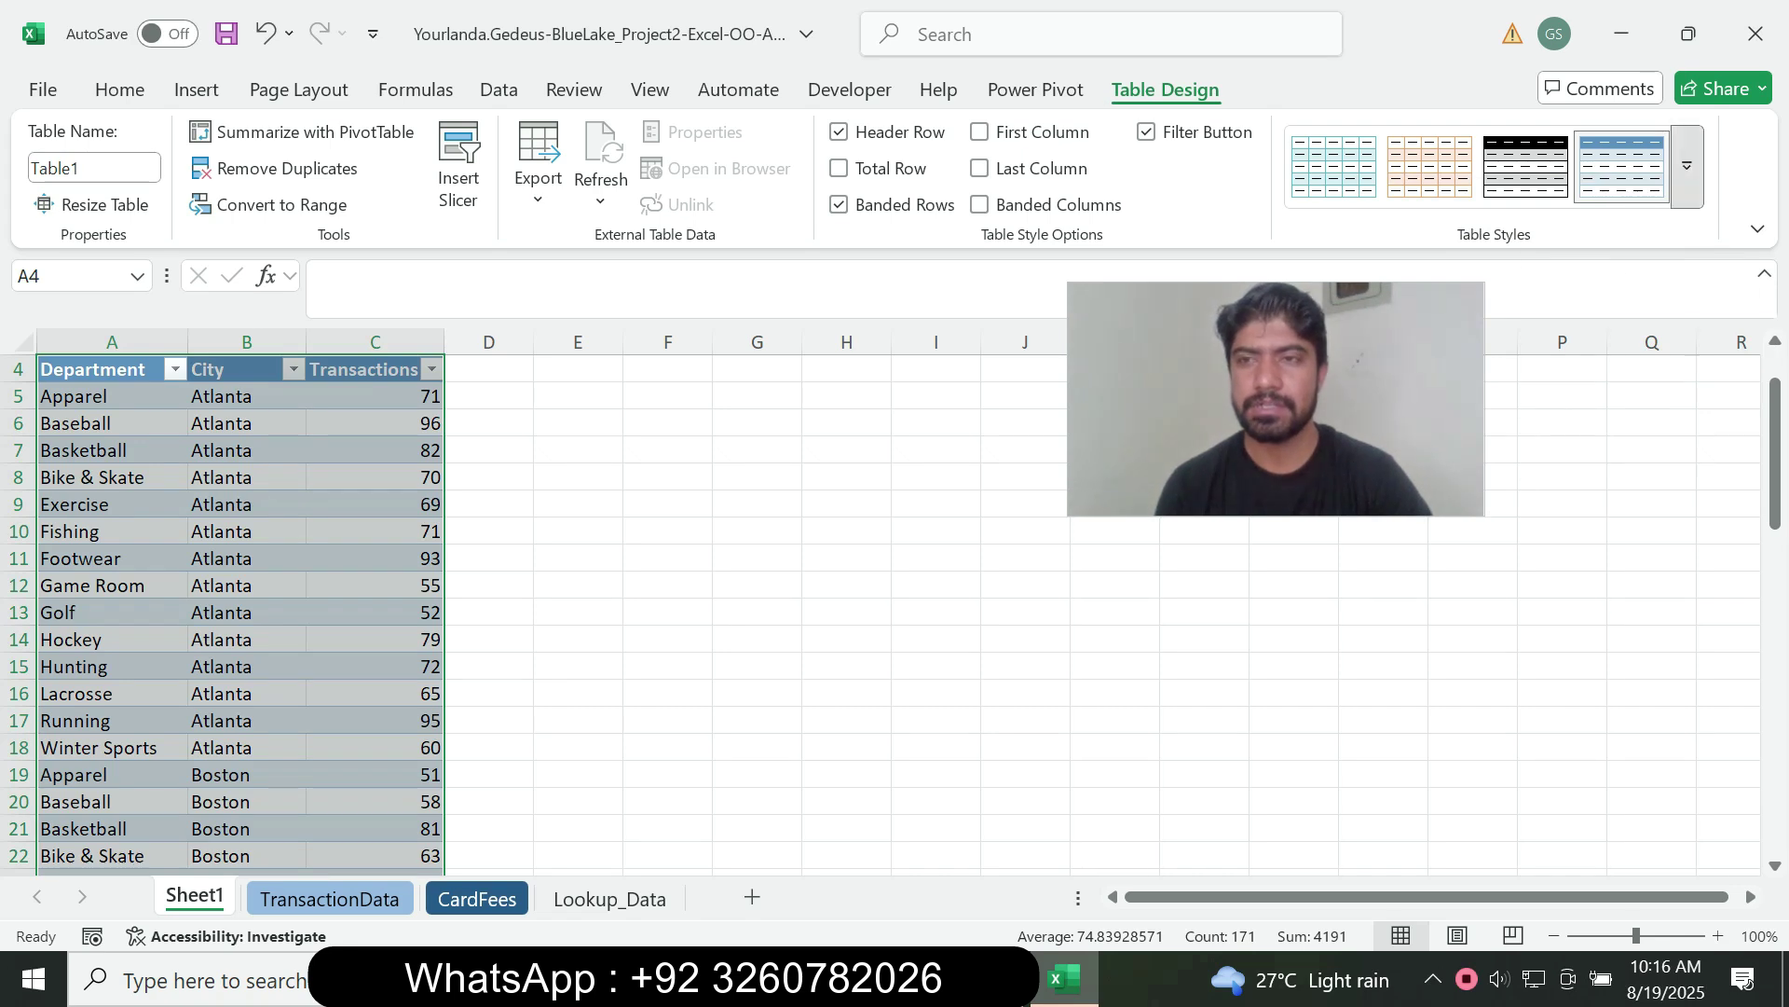
pyautogui.click(1686, 166)
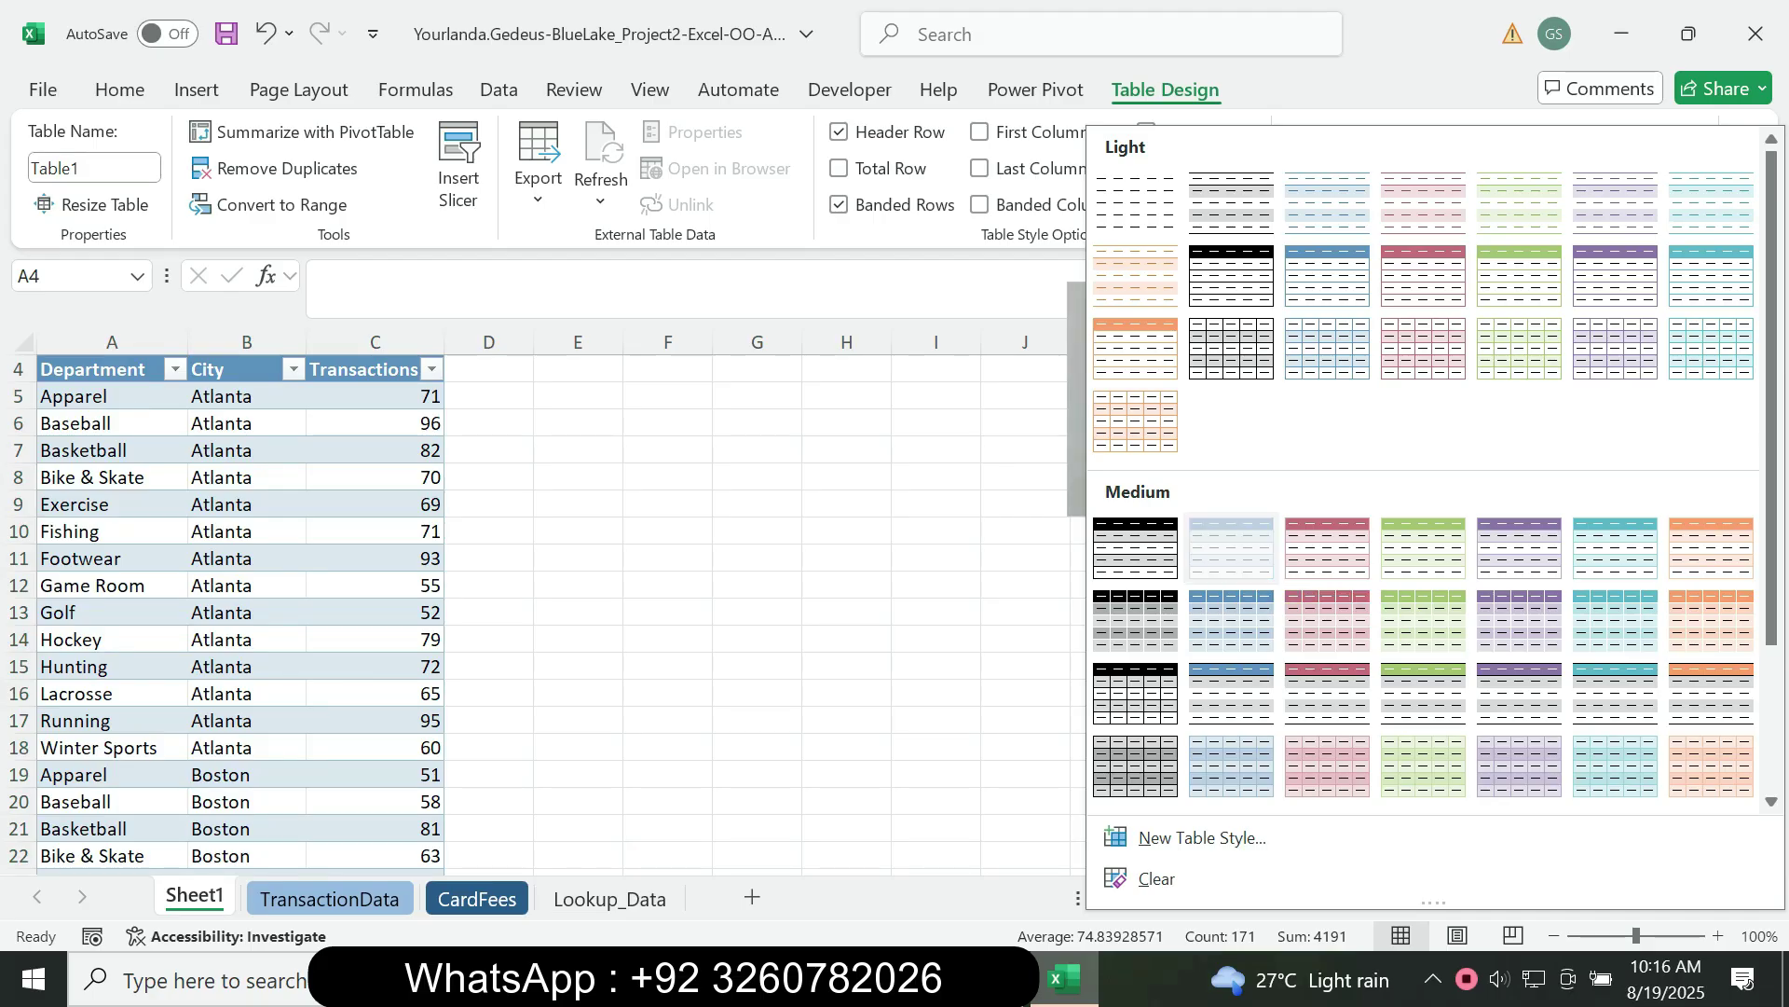
pyautogui.click(1230, 564)
# Set the font size of the title cells A1:A3 on Sheet1 to 14 pt, checking the project instructions.
pyautogui.hotkey('alt', 'Tab')
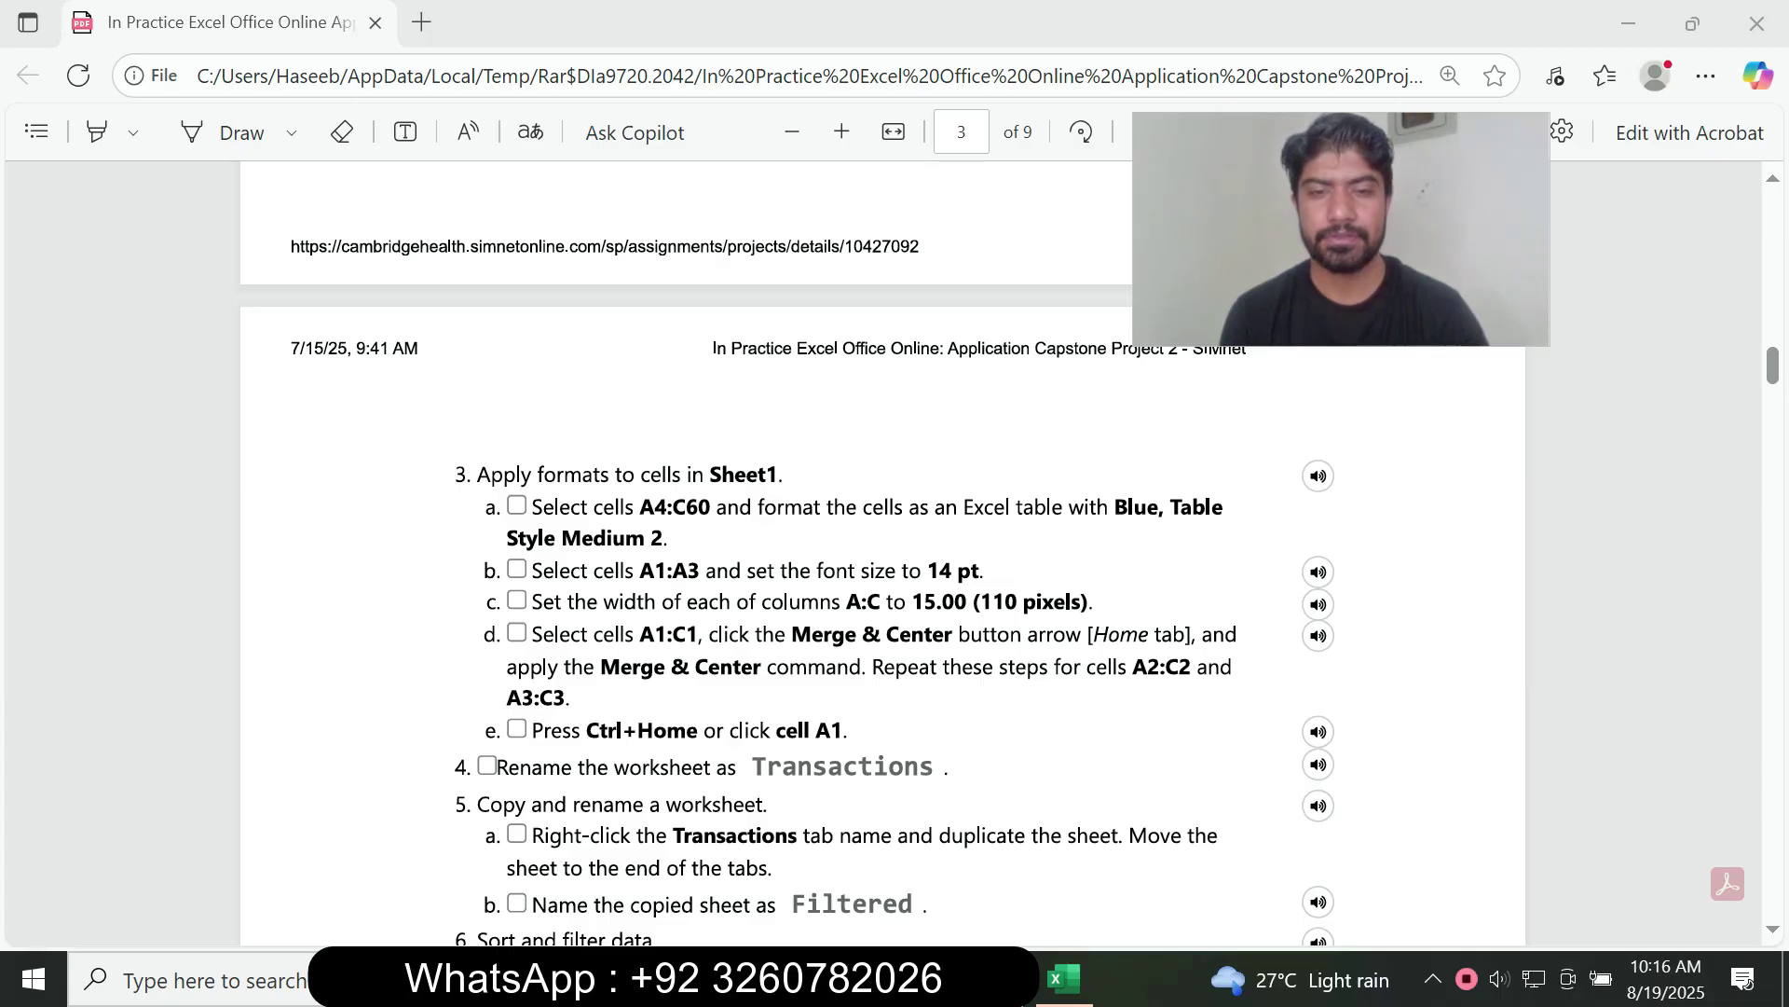
pyautogui.click(1063, 979)
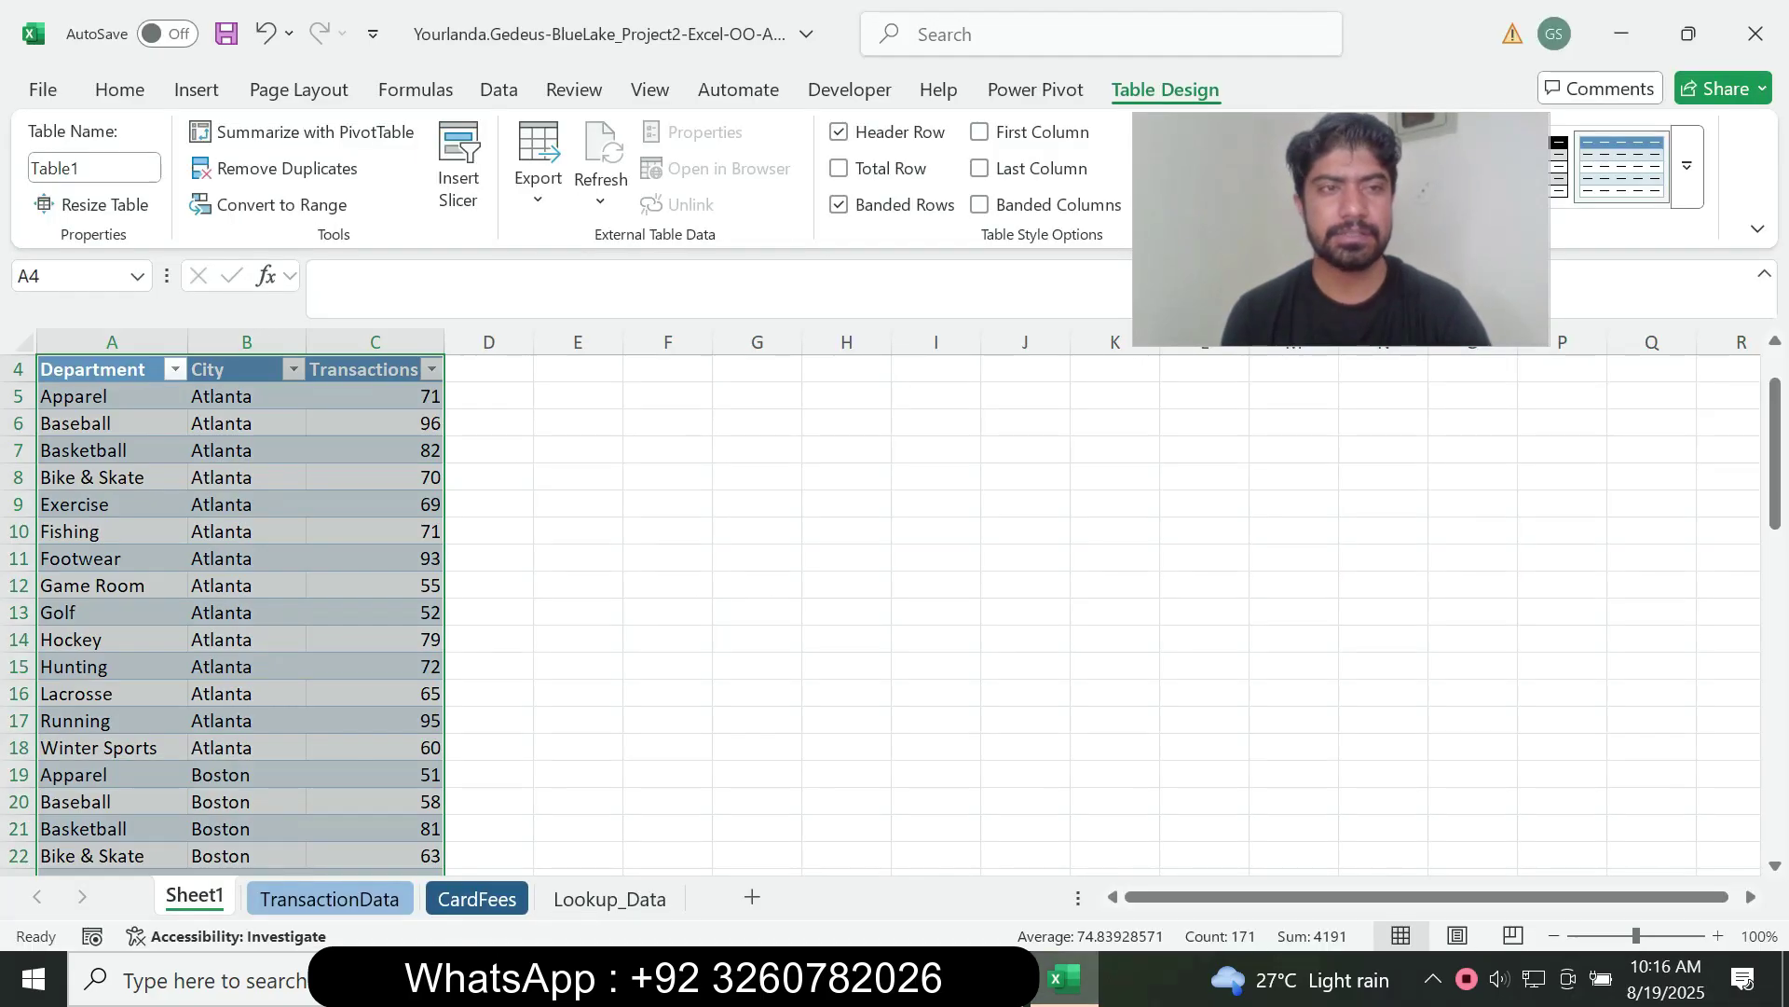
pyautogui.click(80, 276)
pyautogui.write('A1')
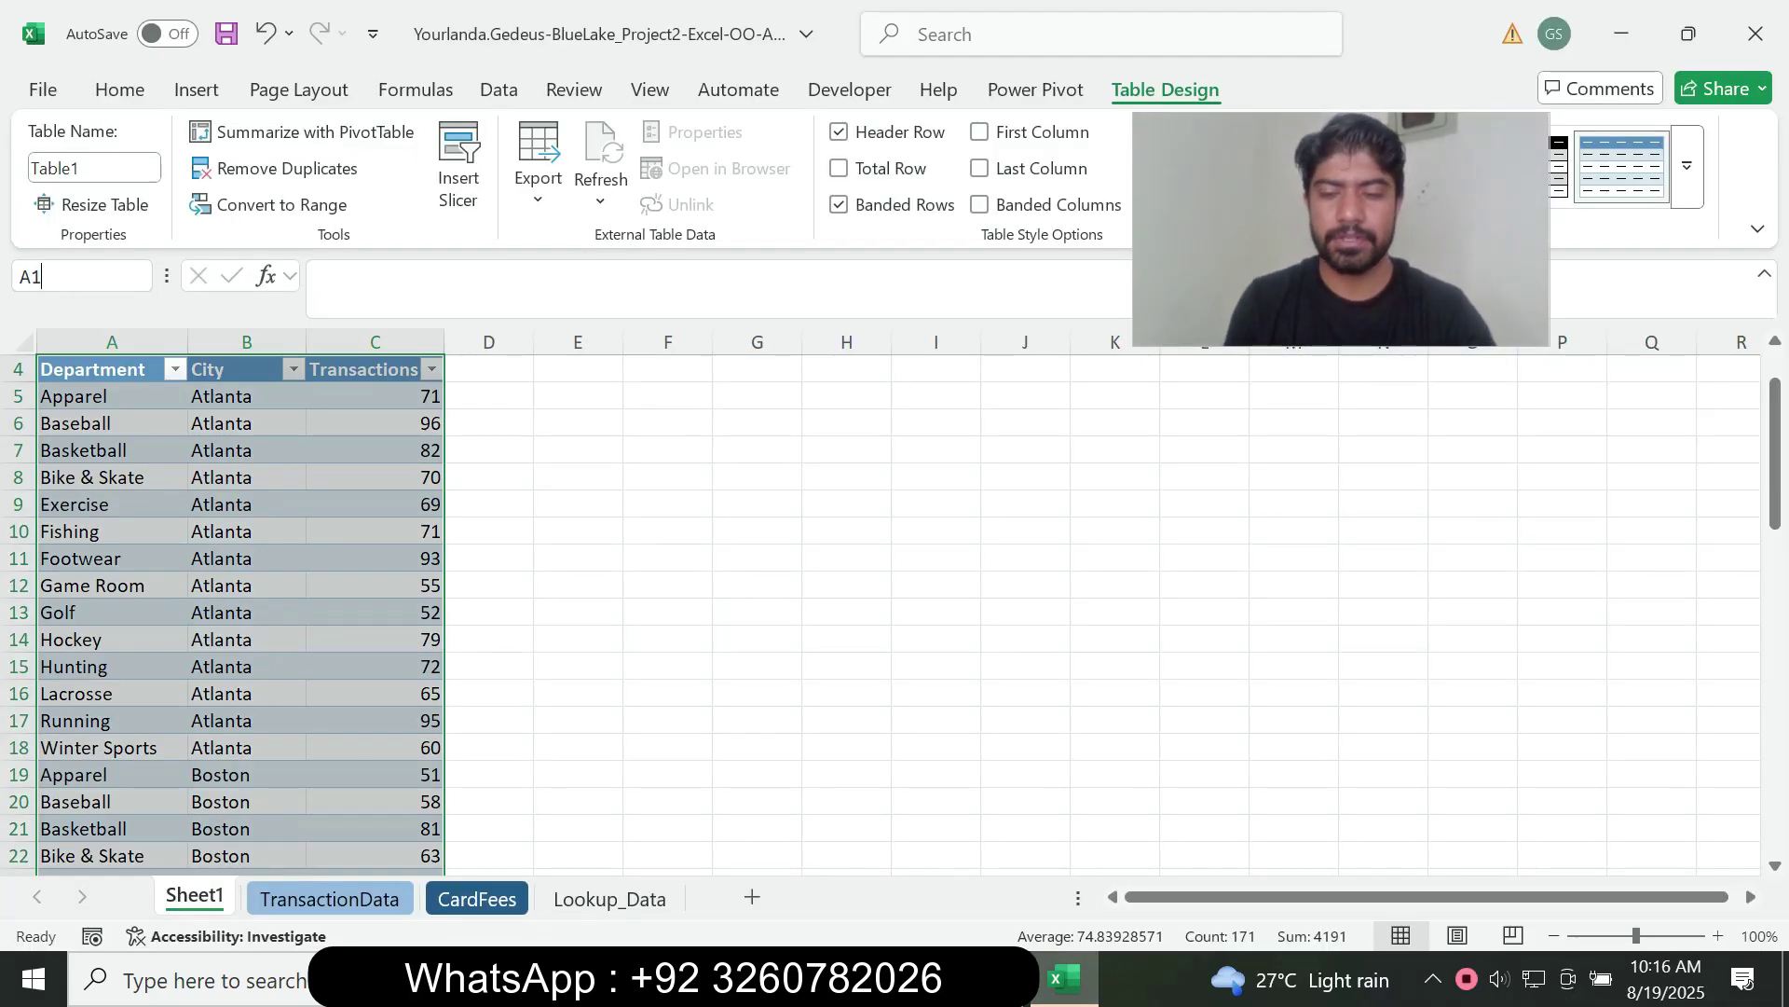
pyautogui.write(':A3')
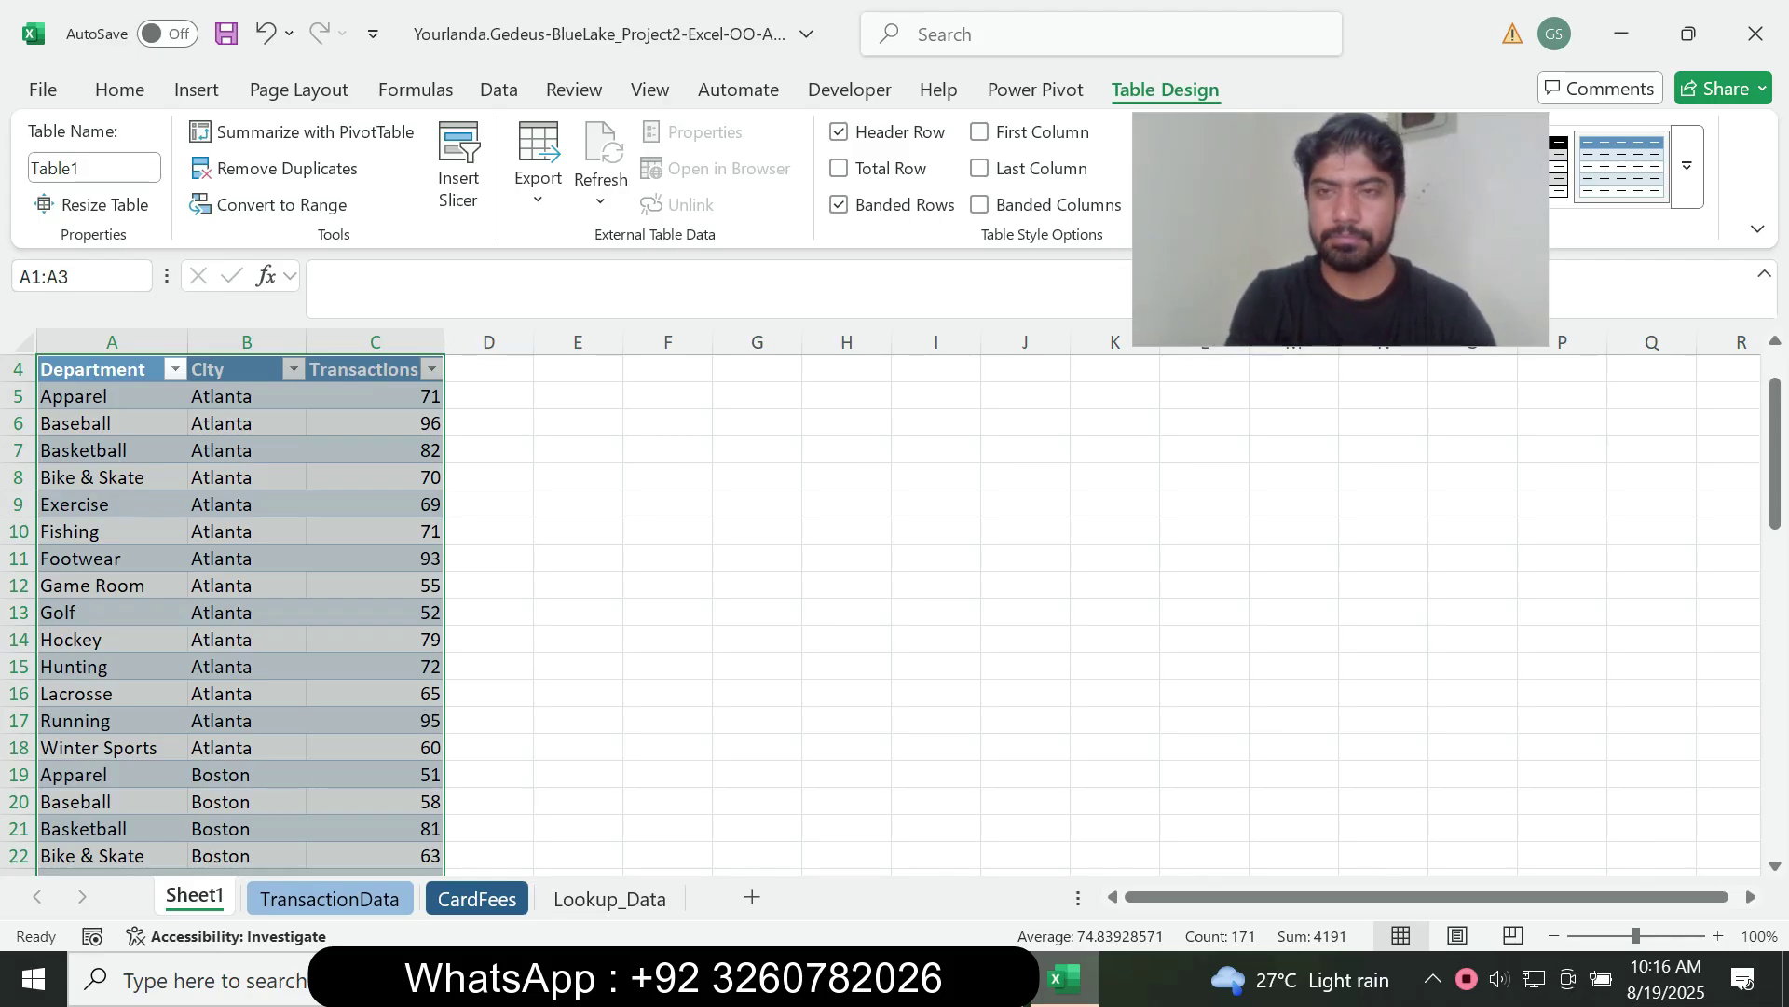
pyautogui.press('Return')
pyautogui.hotkey('alt', 'Tab')
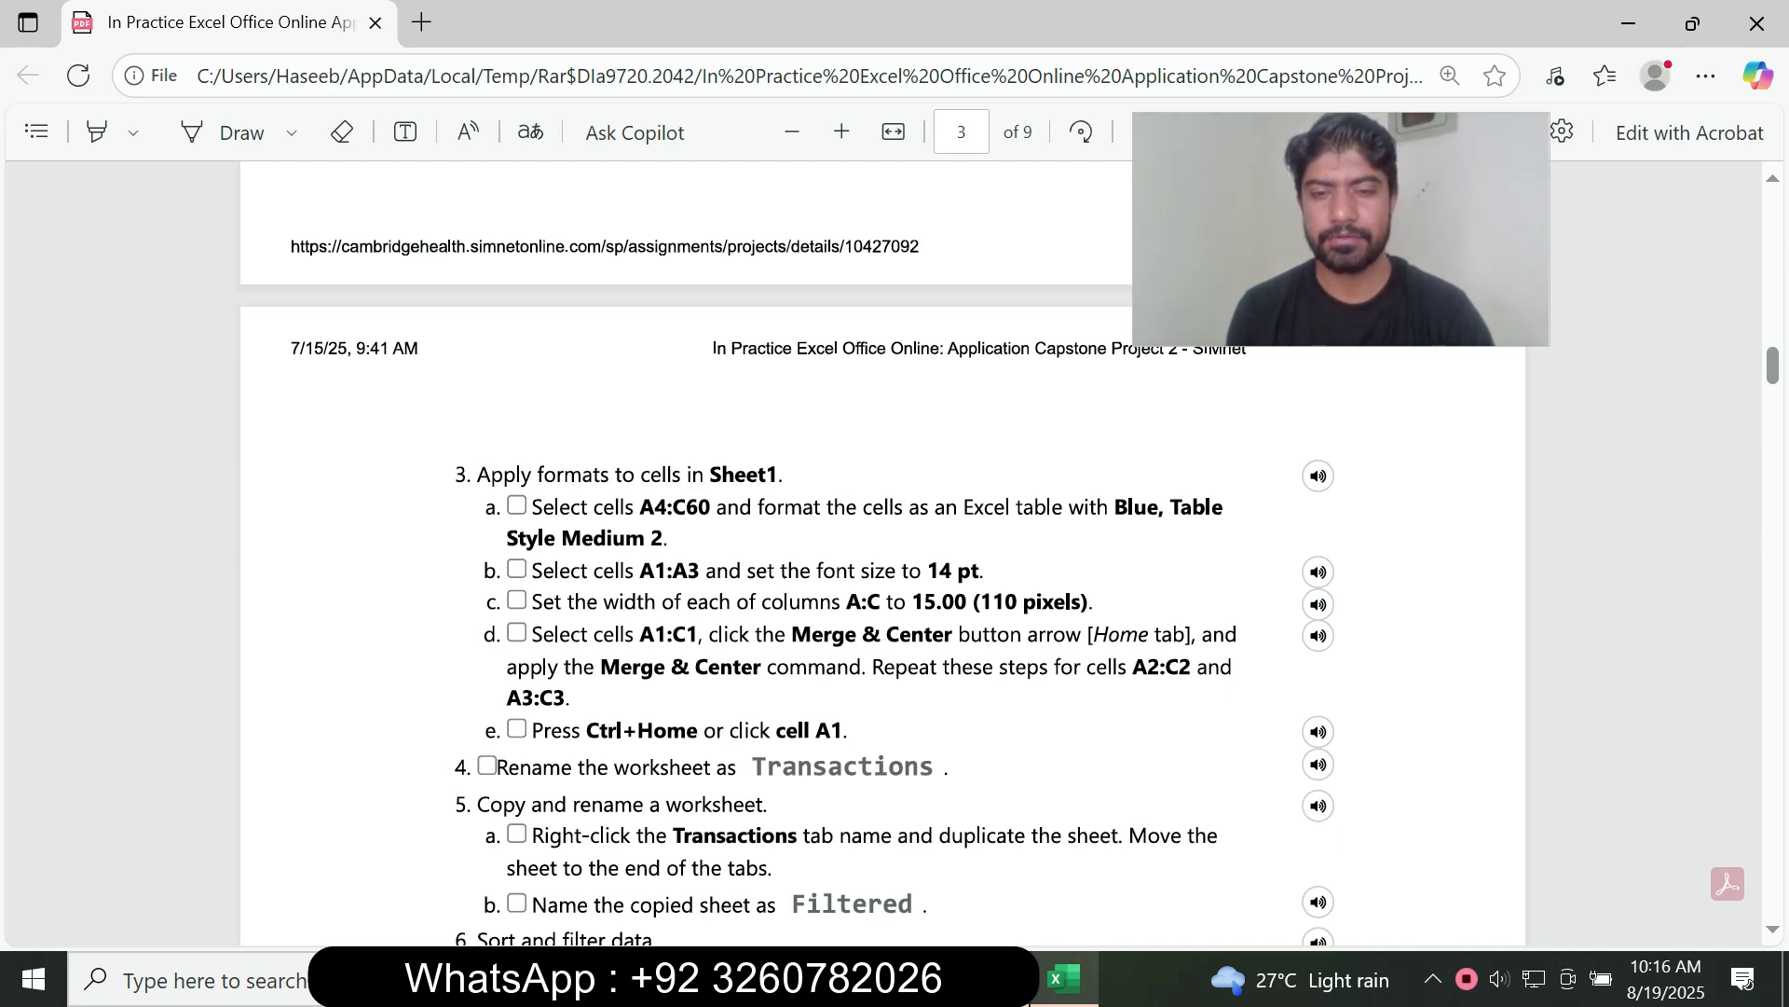
pyautogui.hotkey('alt', 'Tab')
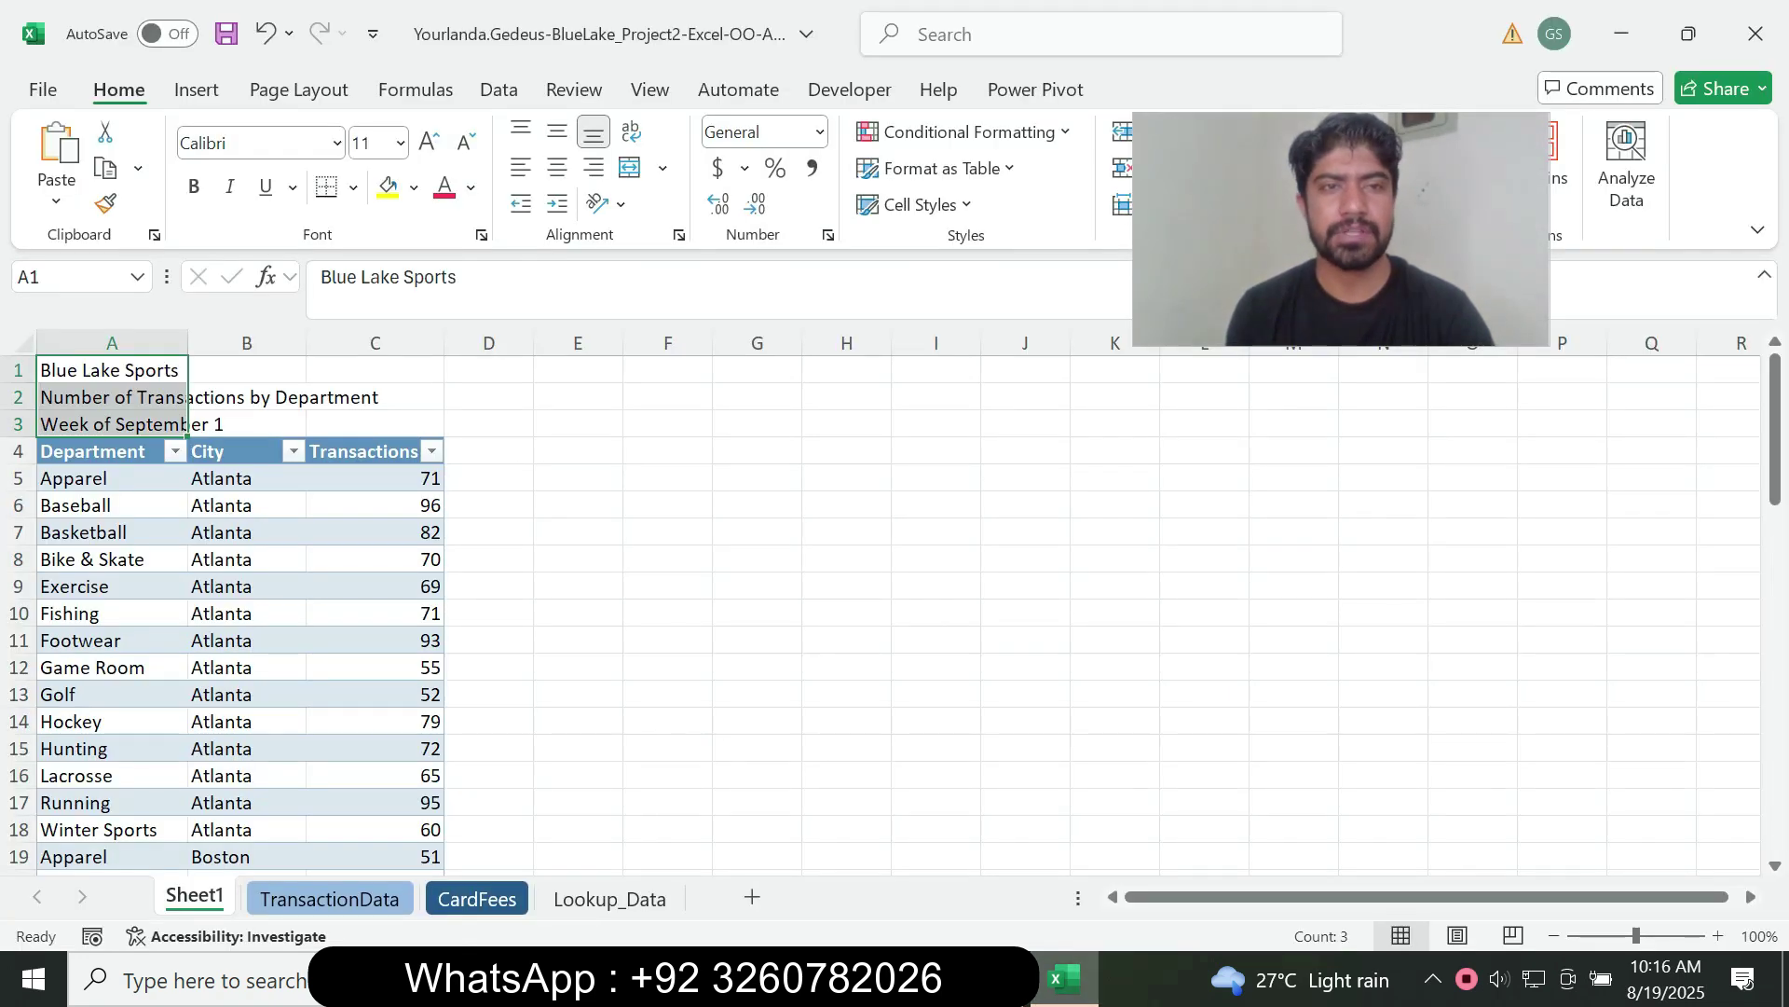
pyautogui.click(400, 142)
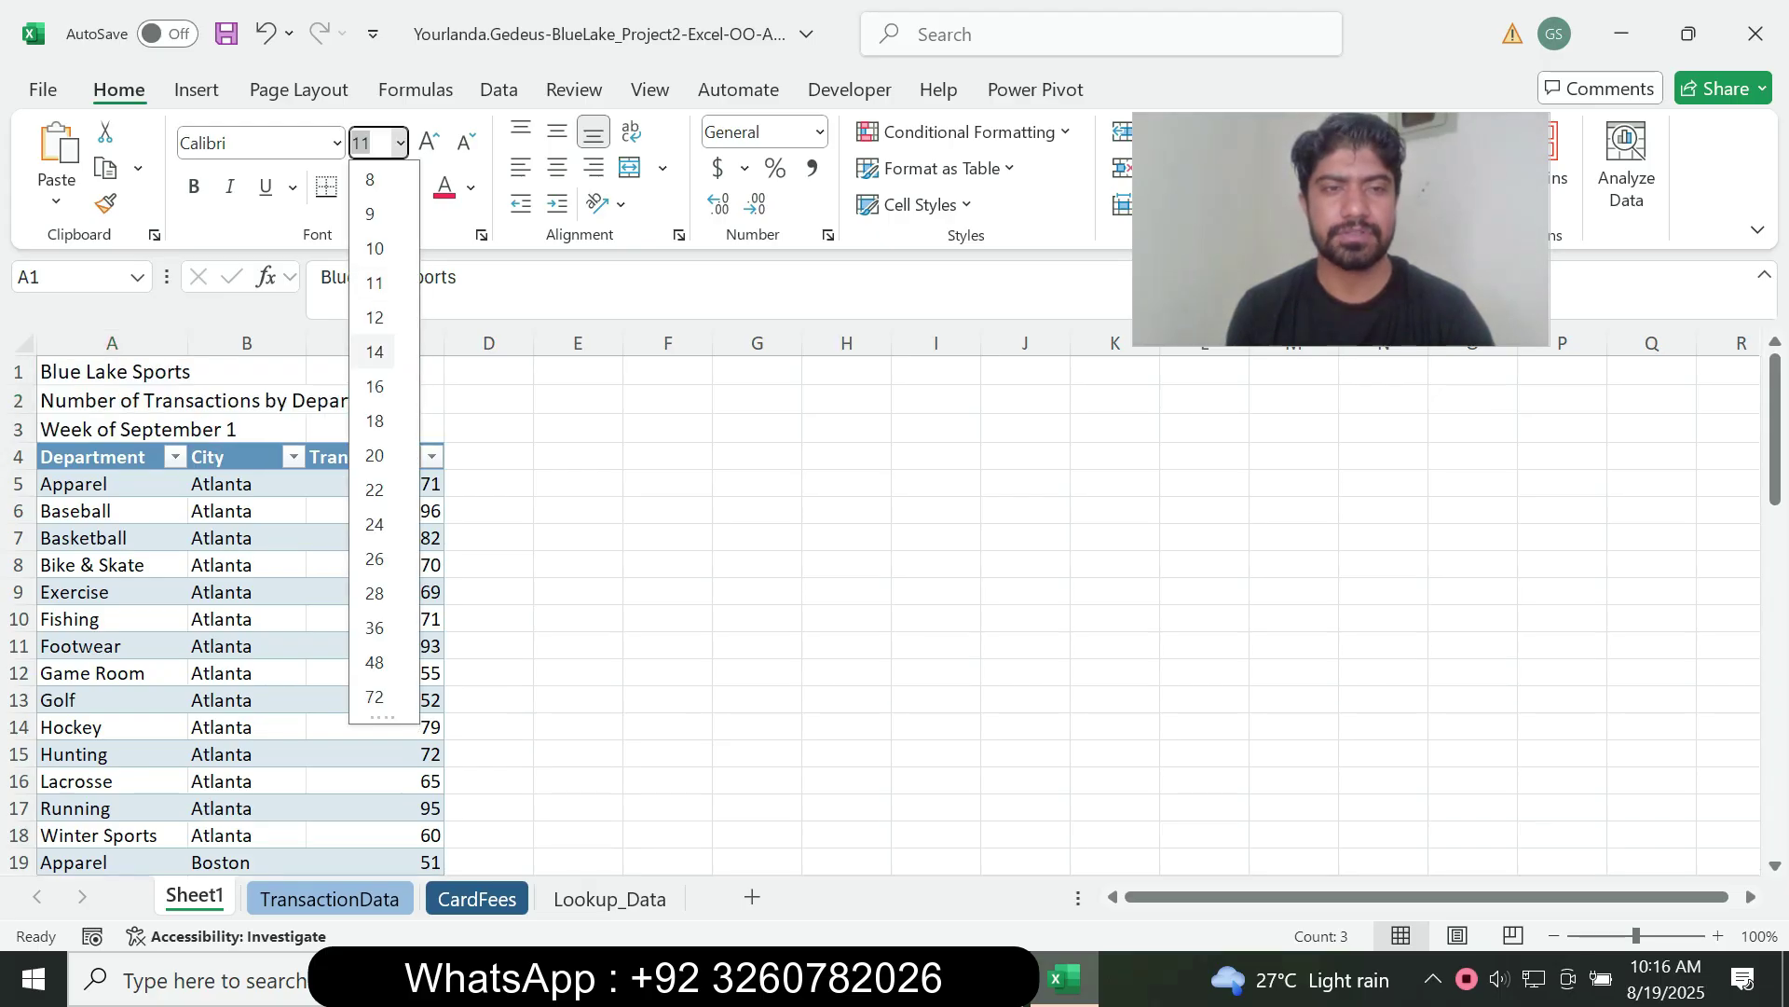
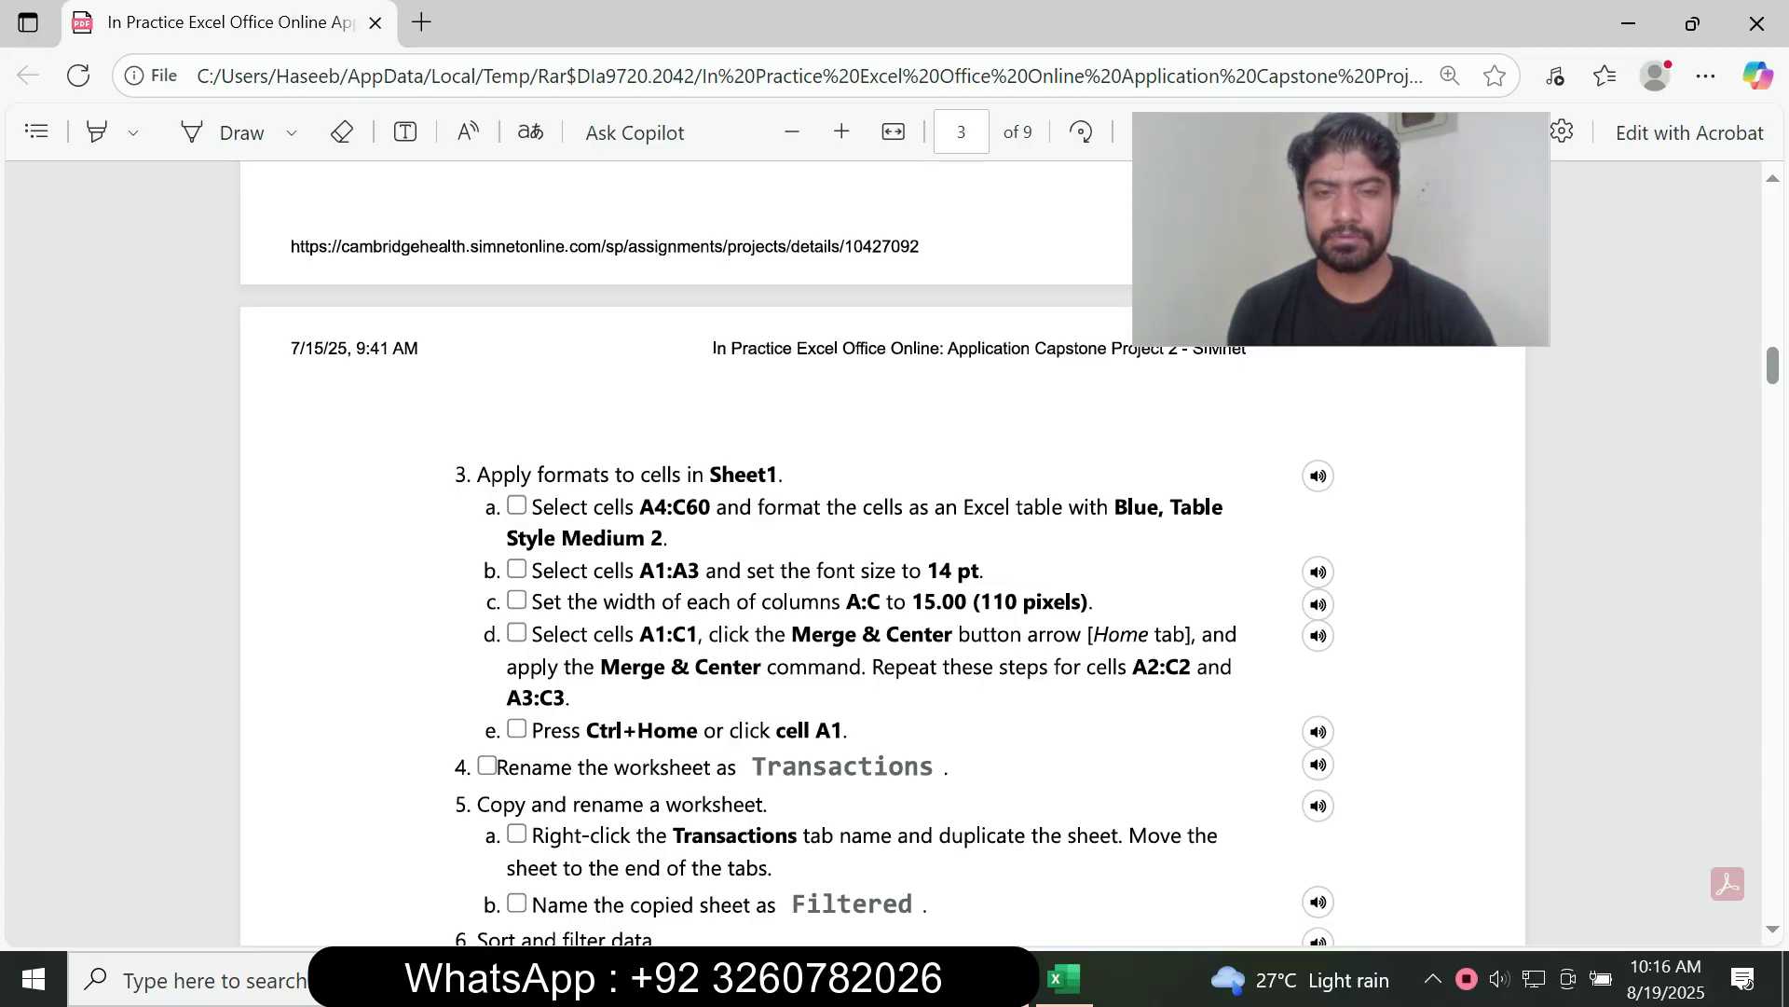
pyautogui.hotkey('alt', 'Tab')
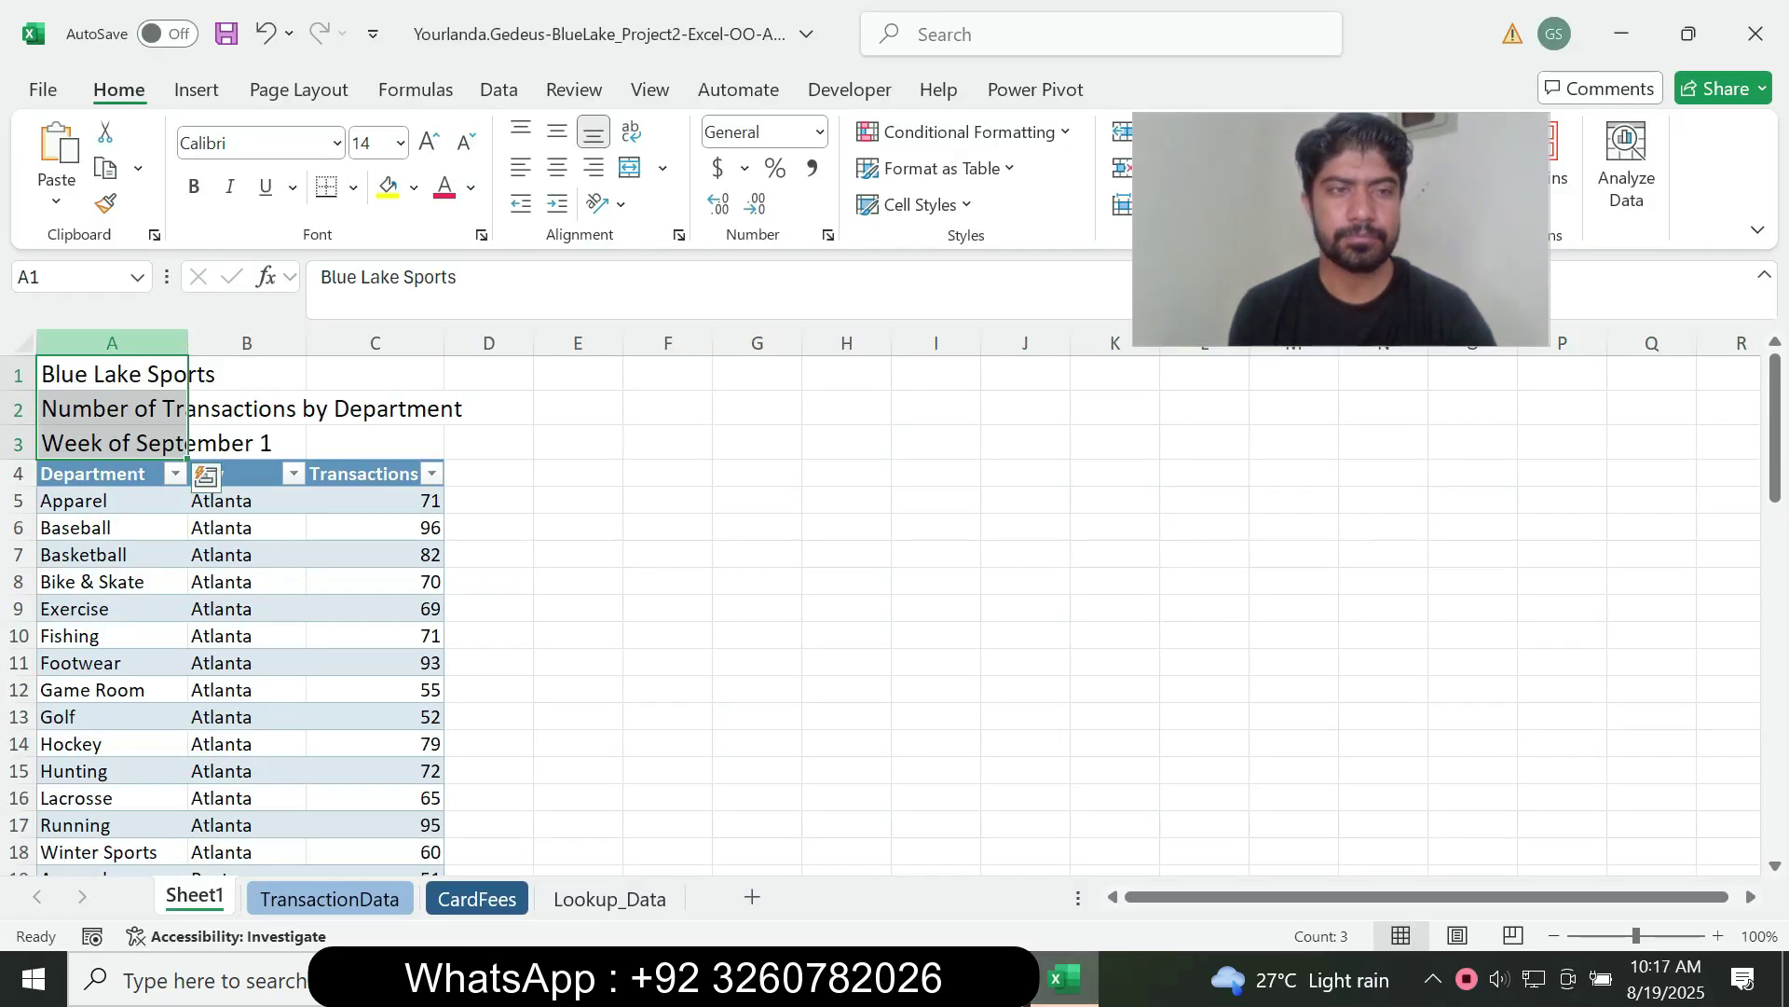
# Set the width of columns A:C on Sheet1 to 15.00, checking the project instructions for the value.
pyautogui.click(111, 343)
pyautogui.moveTo(112, 343); pyautogui.dragTo(376, 343)
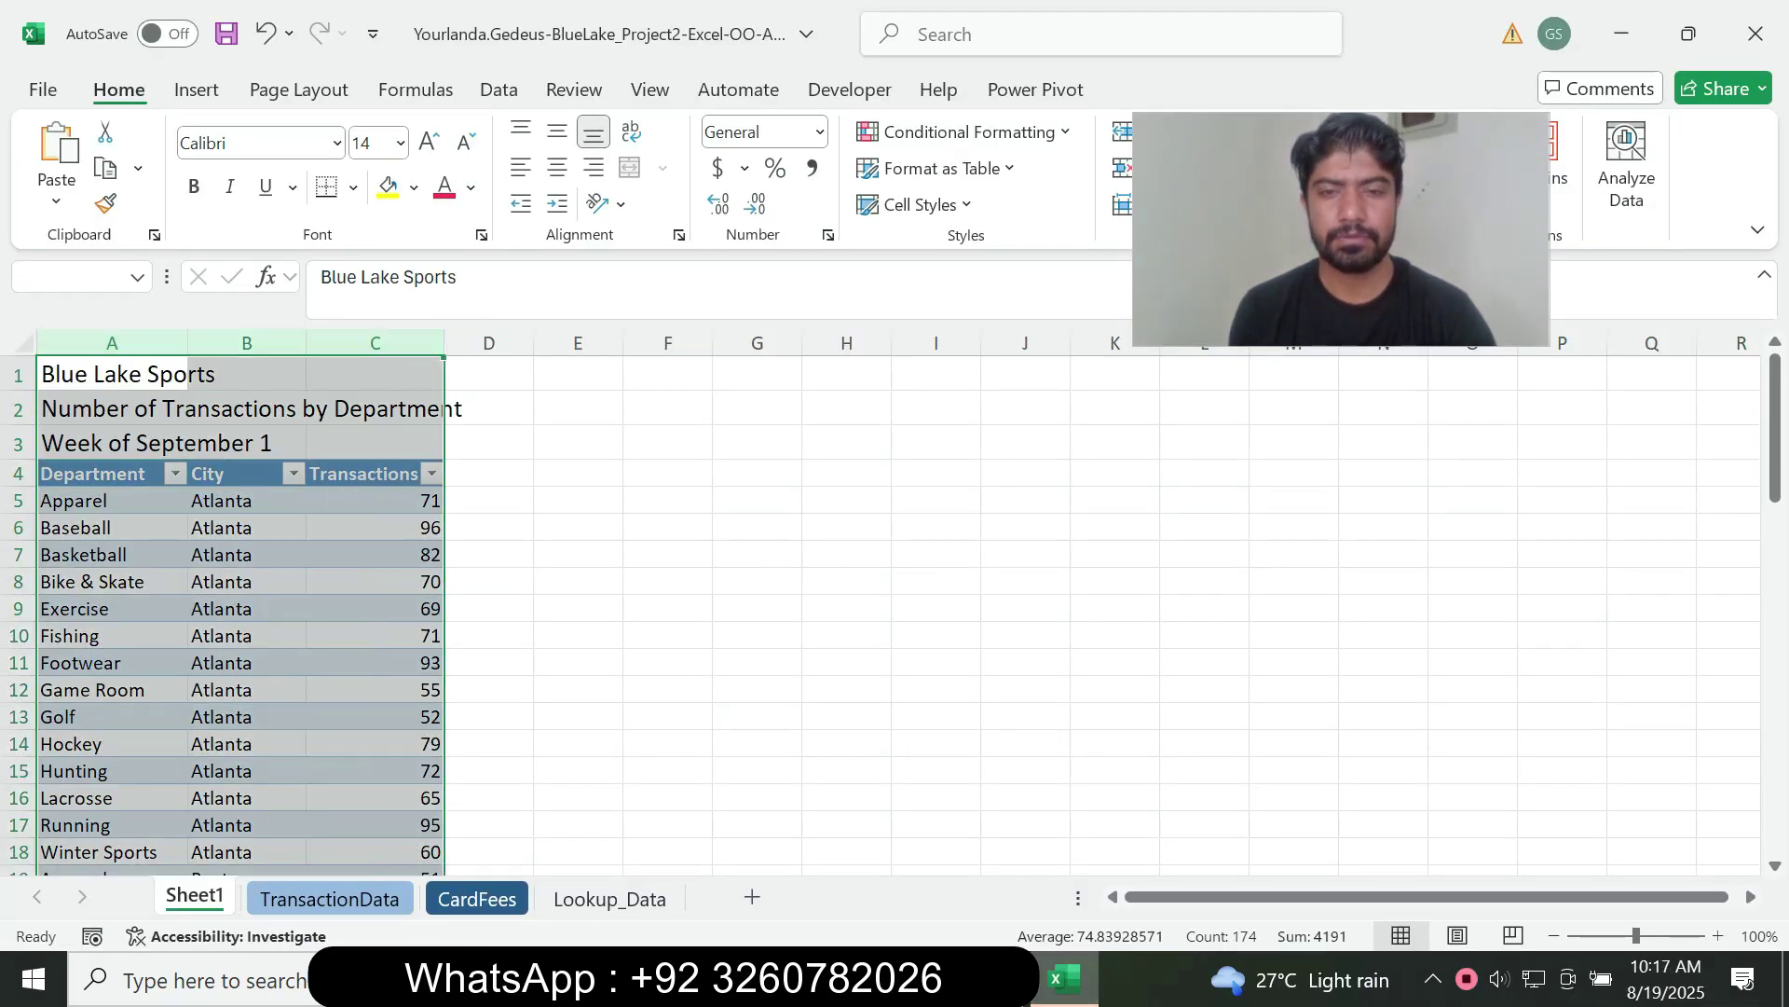
pyautogui.hotkey('alt', 'Tab')
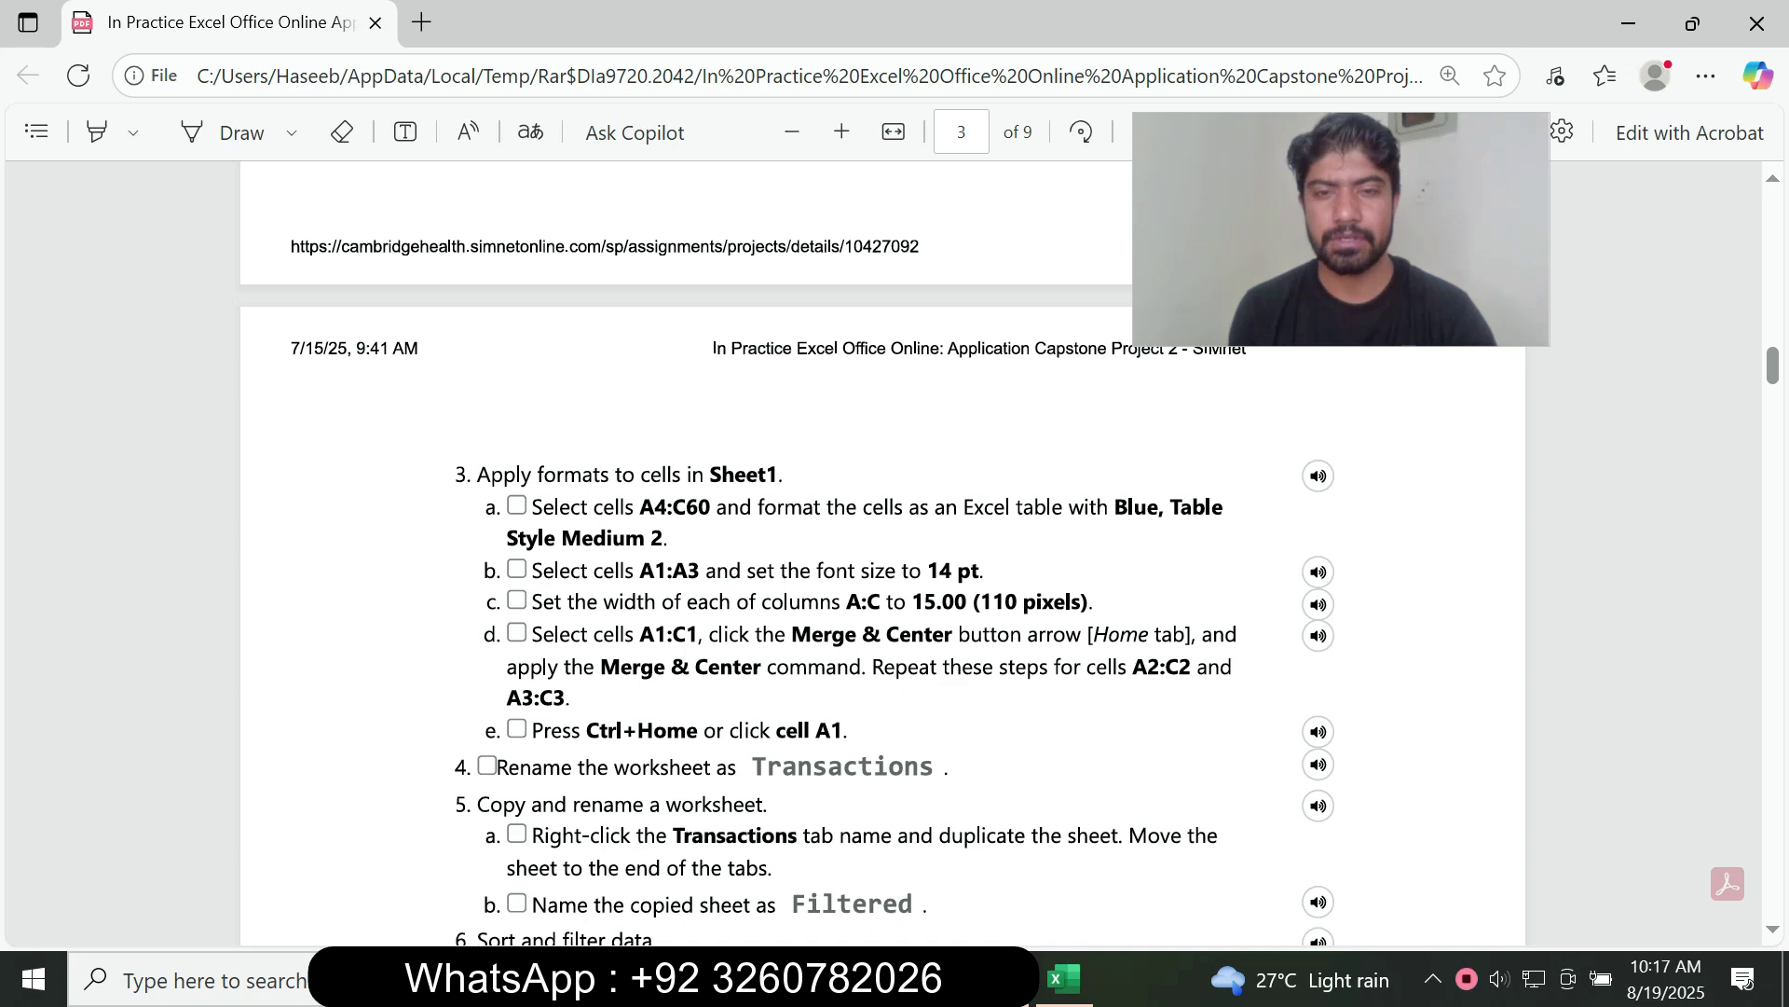
pyautogui.click(1064, 977)
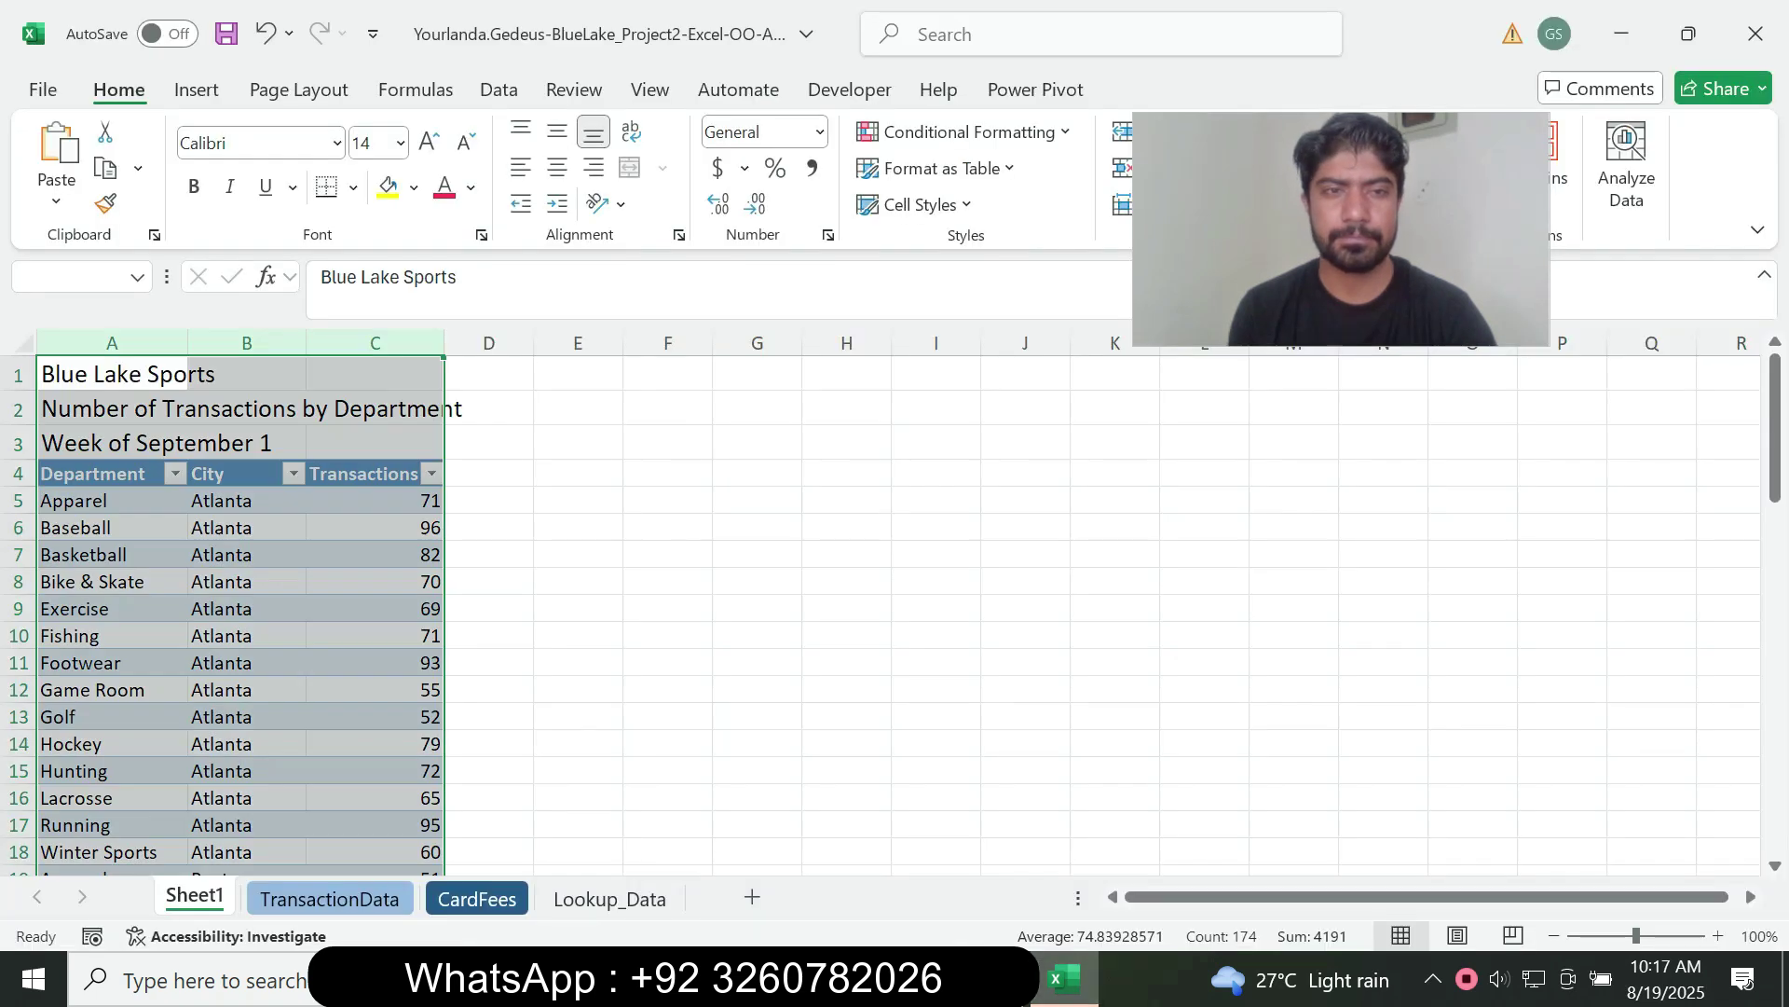
pyautogui.moveTo(445, 342)
pyautogui.mouseDown()
pyautogui.moveTo(491, 342)
pyautogui.moveTo(466, 343)
pyautogui.mouseUp()
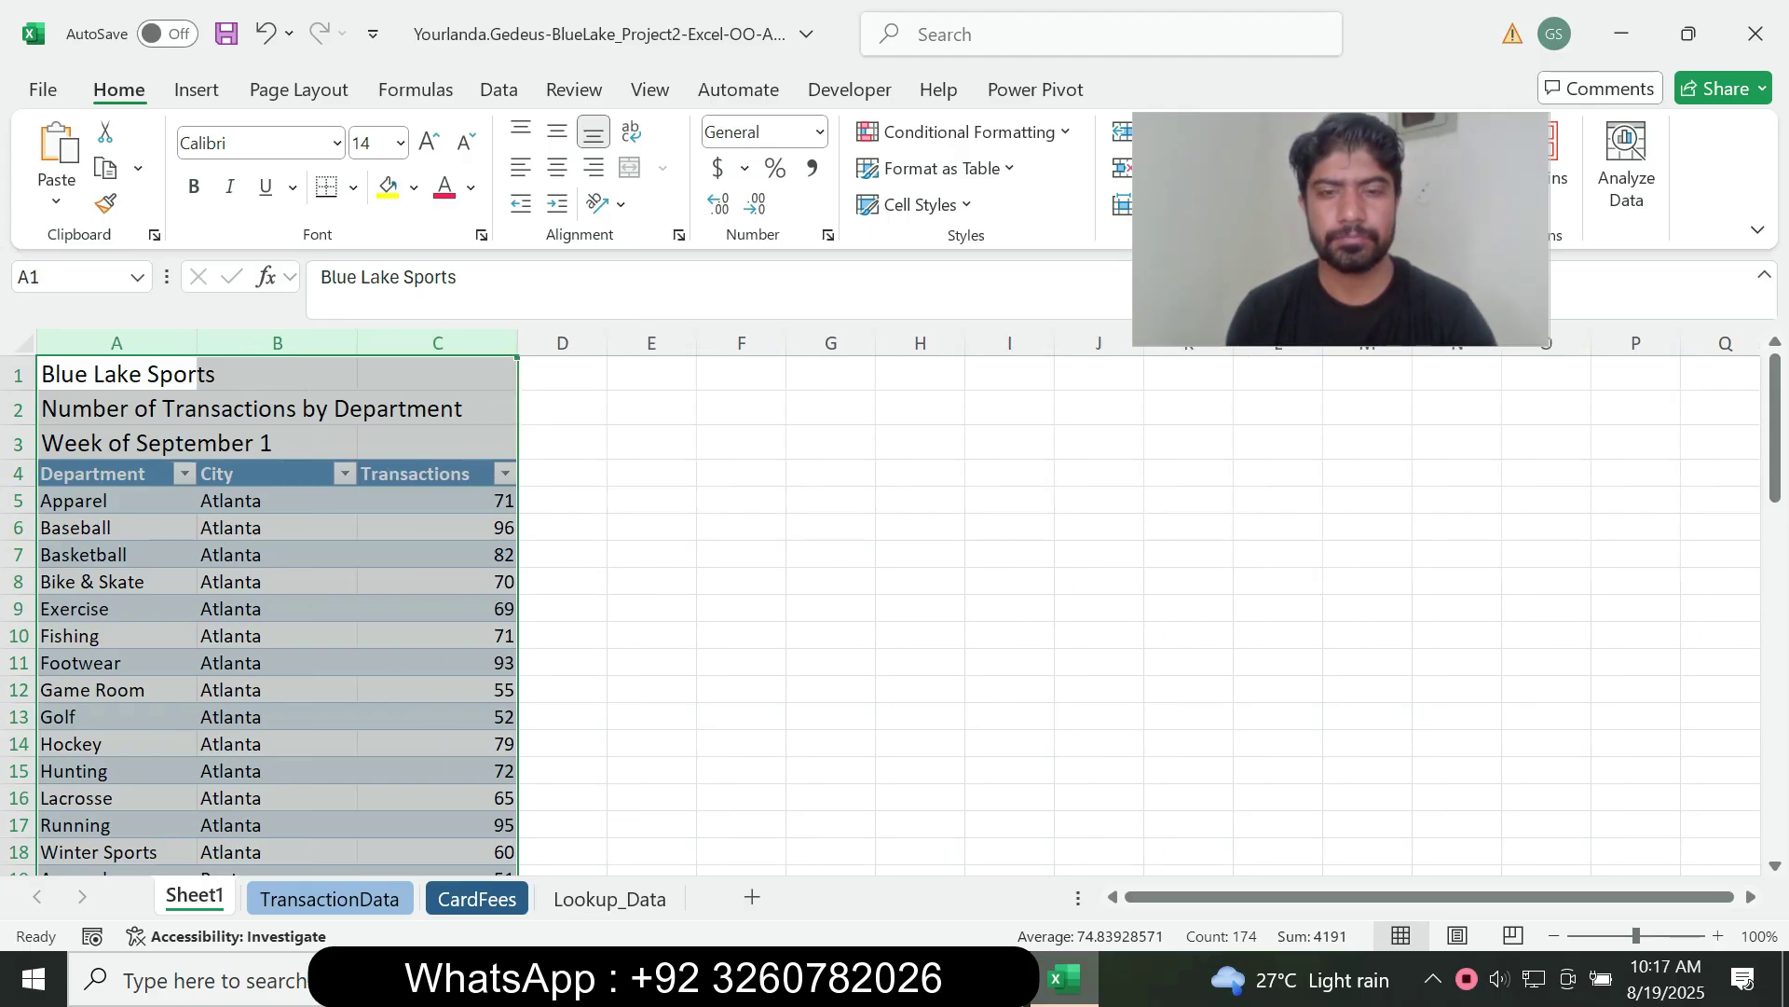
# Merge and center the title "Blue Lake Sports" across cells A1:C1 on Sheet1, following the project instructions.
pyautogui.click(1063, 979)
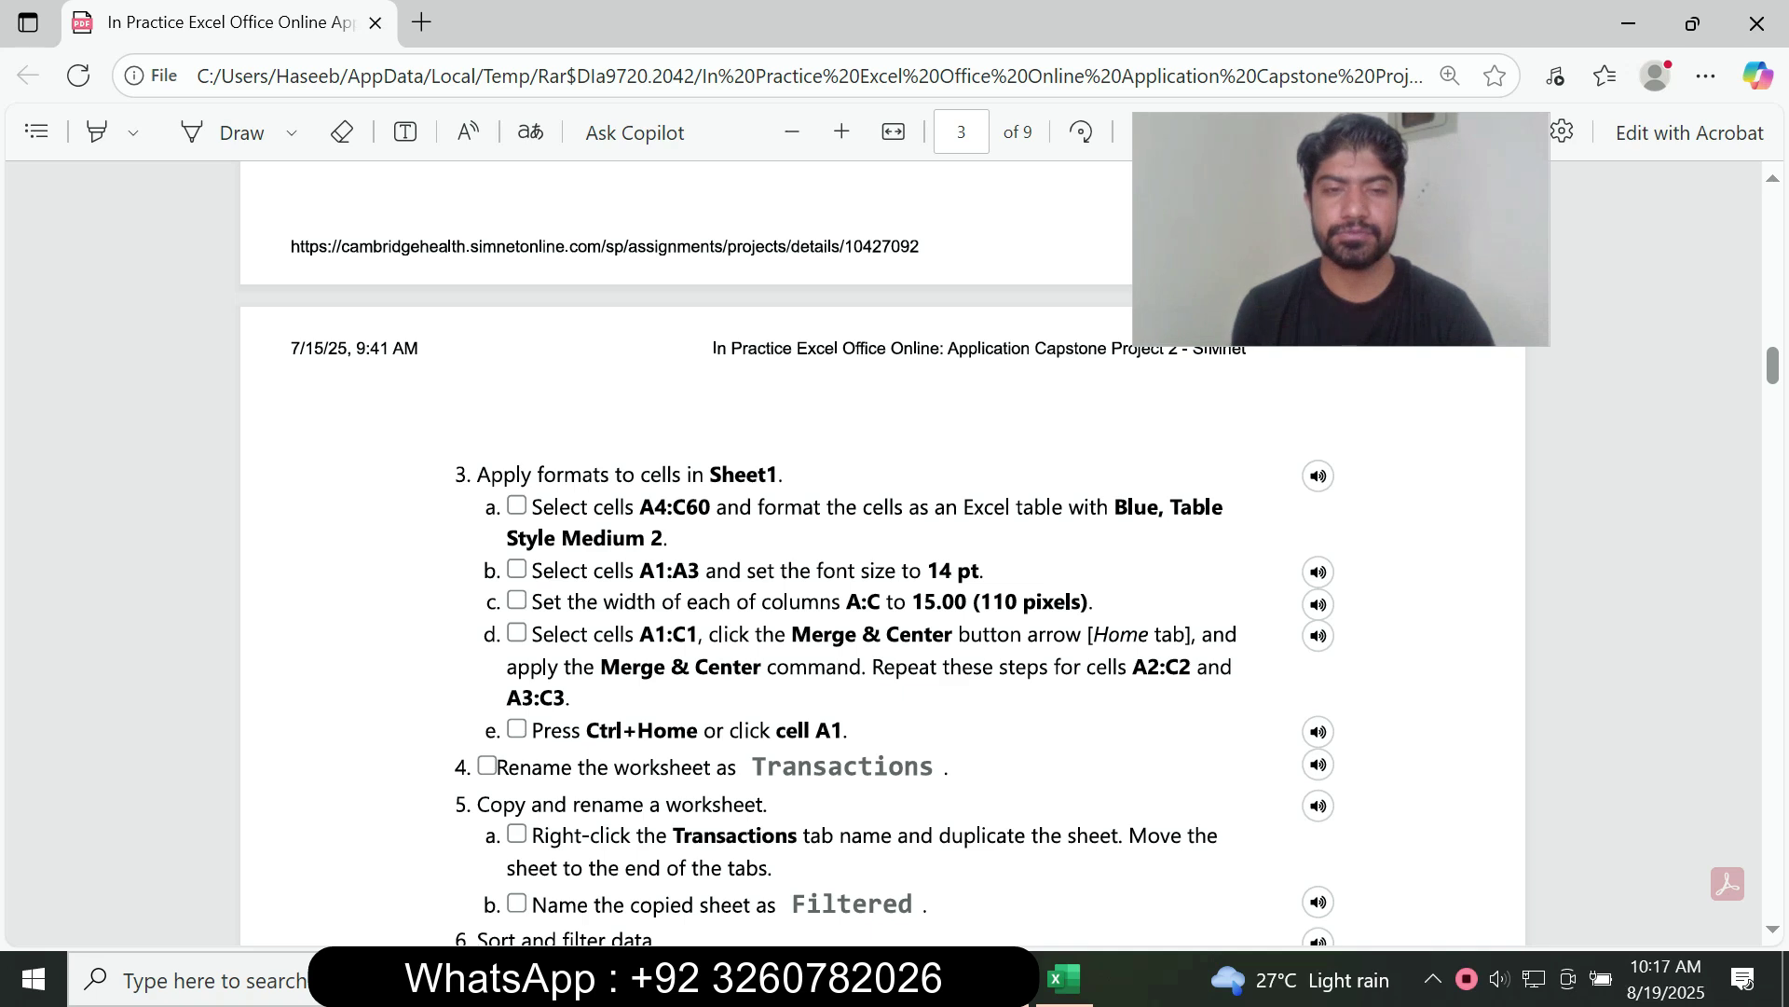
pyautogui.click(1064, 978)
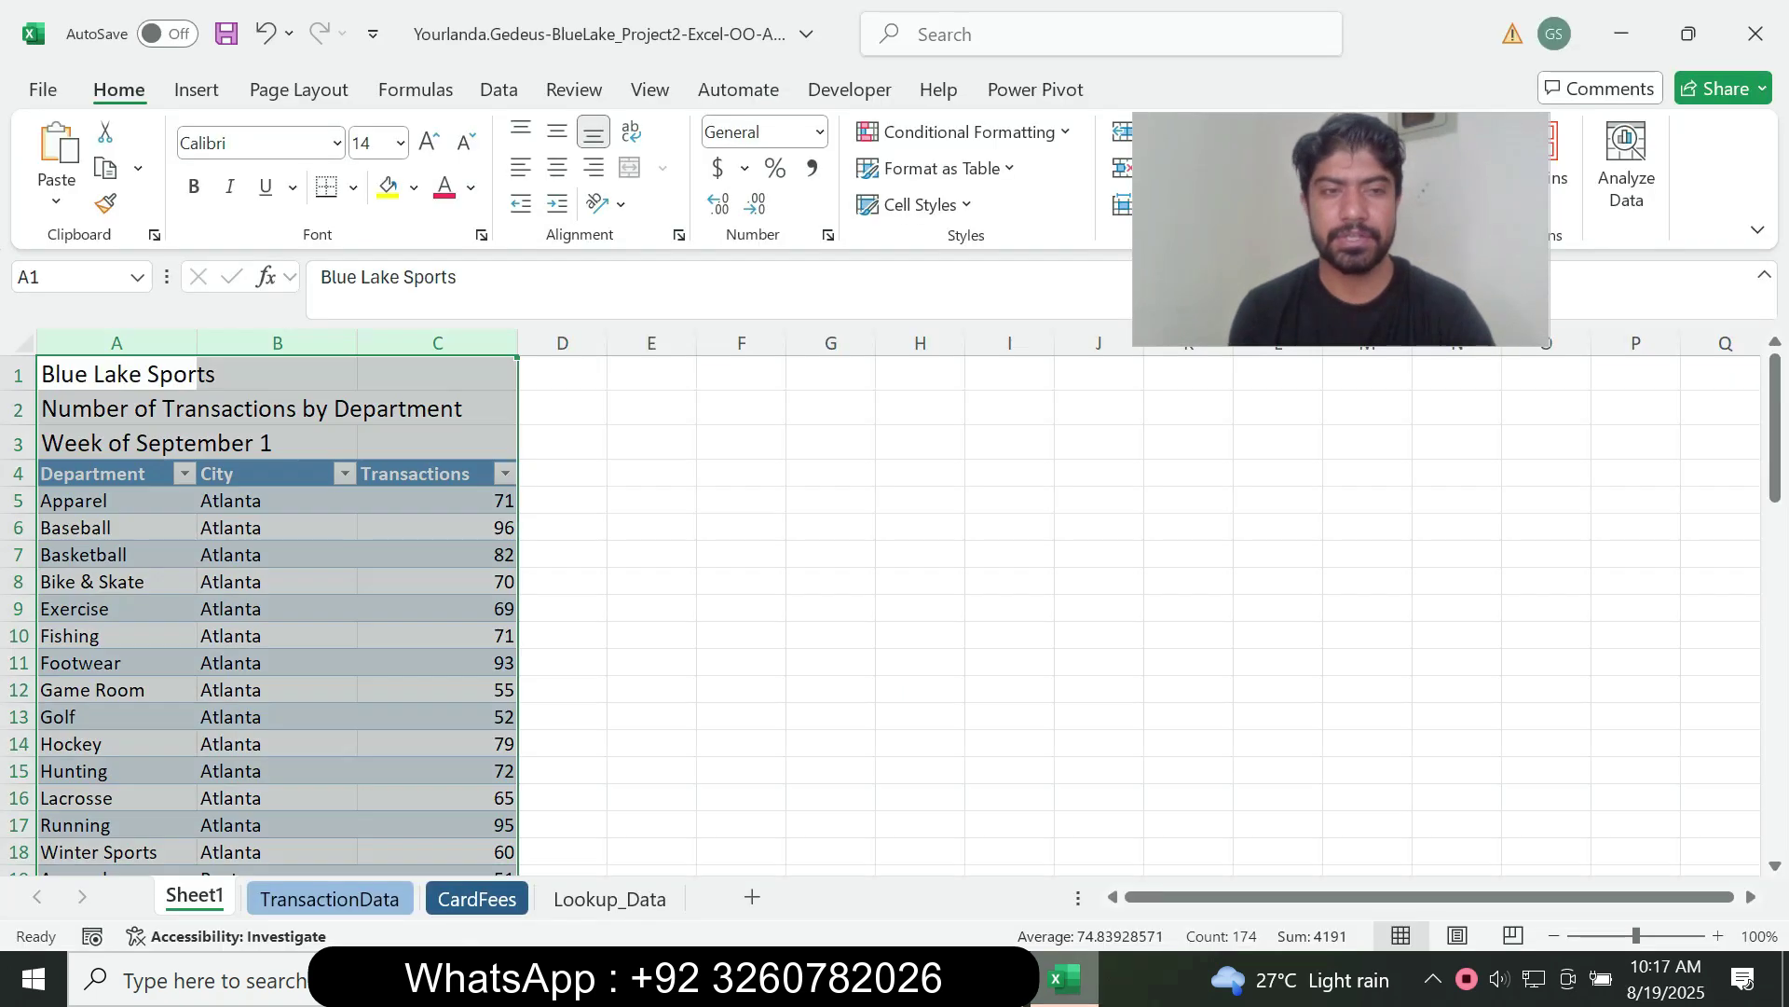
pyautogui.moveTo(186, 374); pyautogui.dragTo(484, 374)
pyautogui.hotkey('alt', 'Tab')
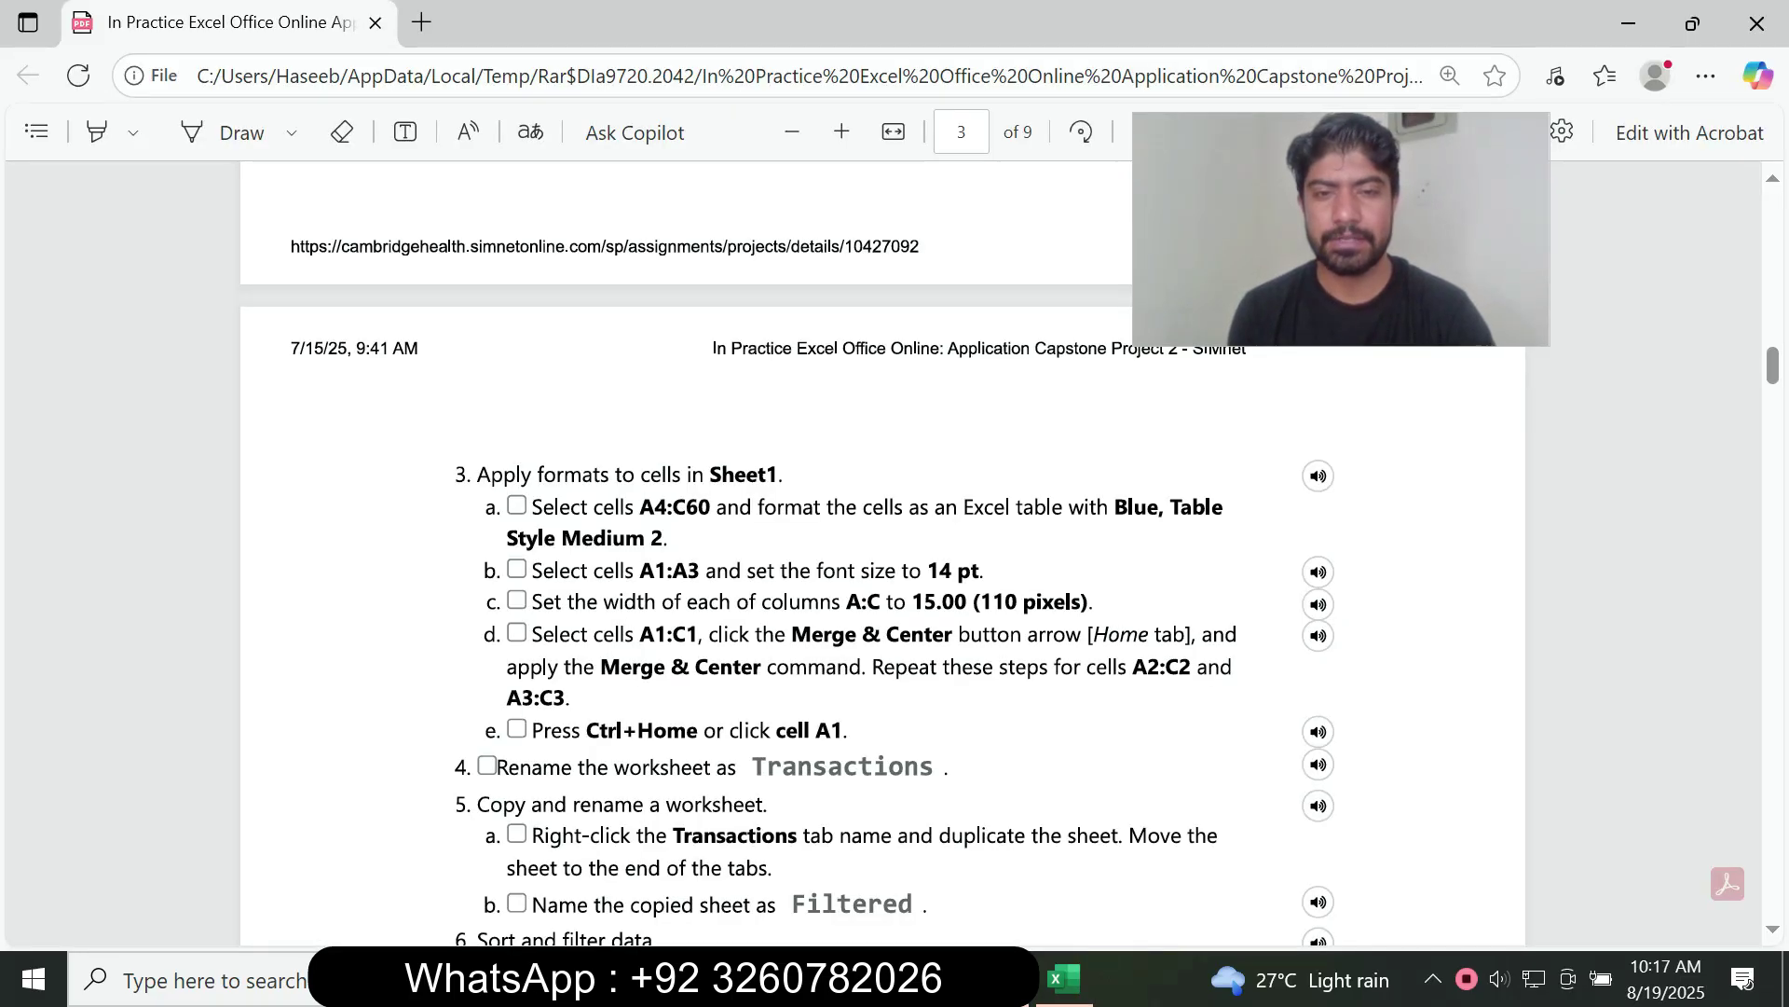
pyautogui.hotkey('alt', 'Tab')
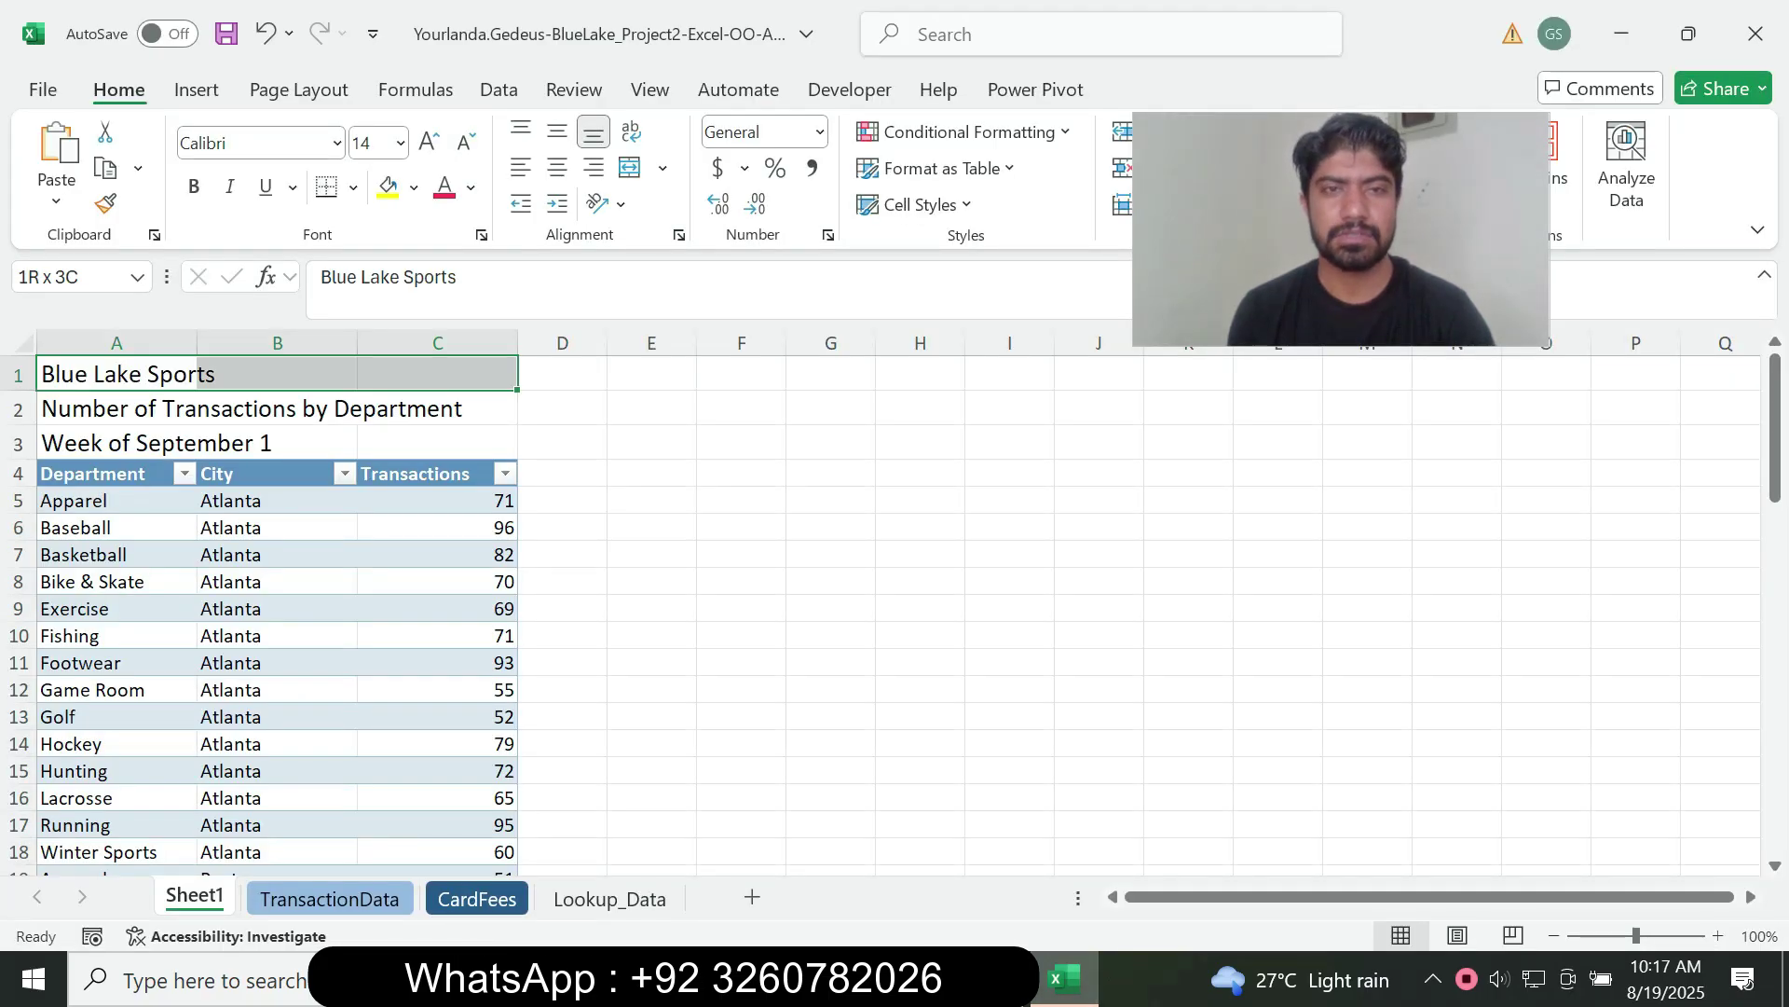
pyautogui.click(630, 168)
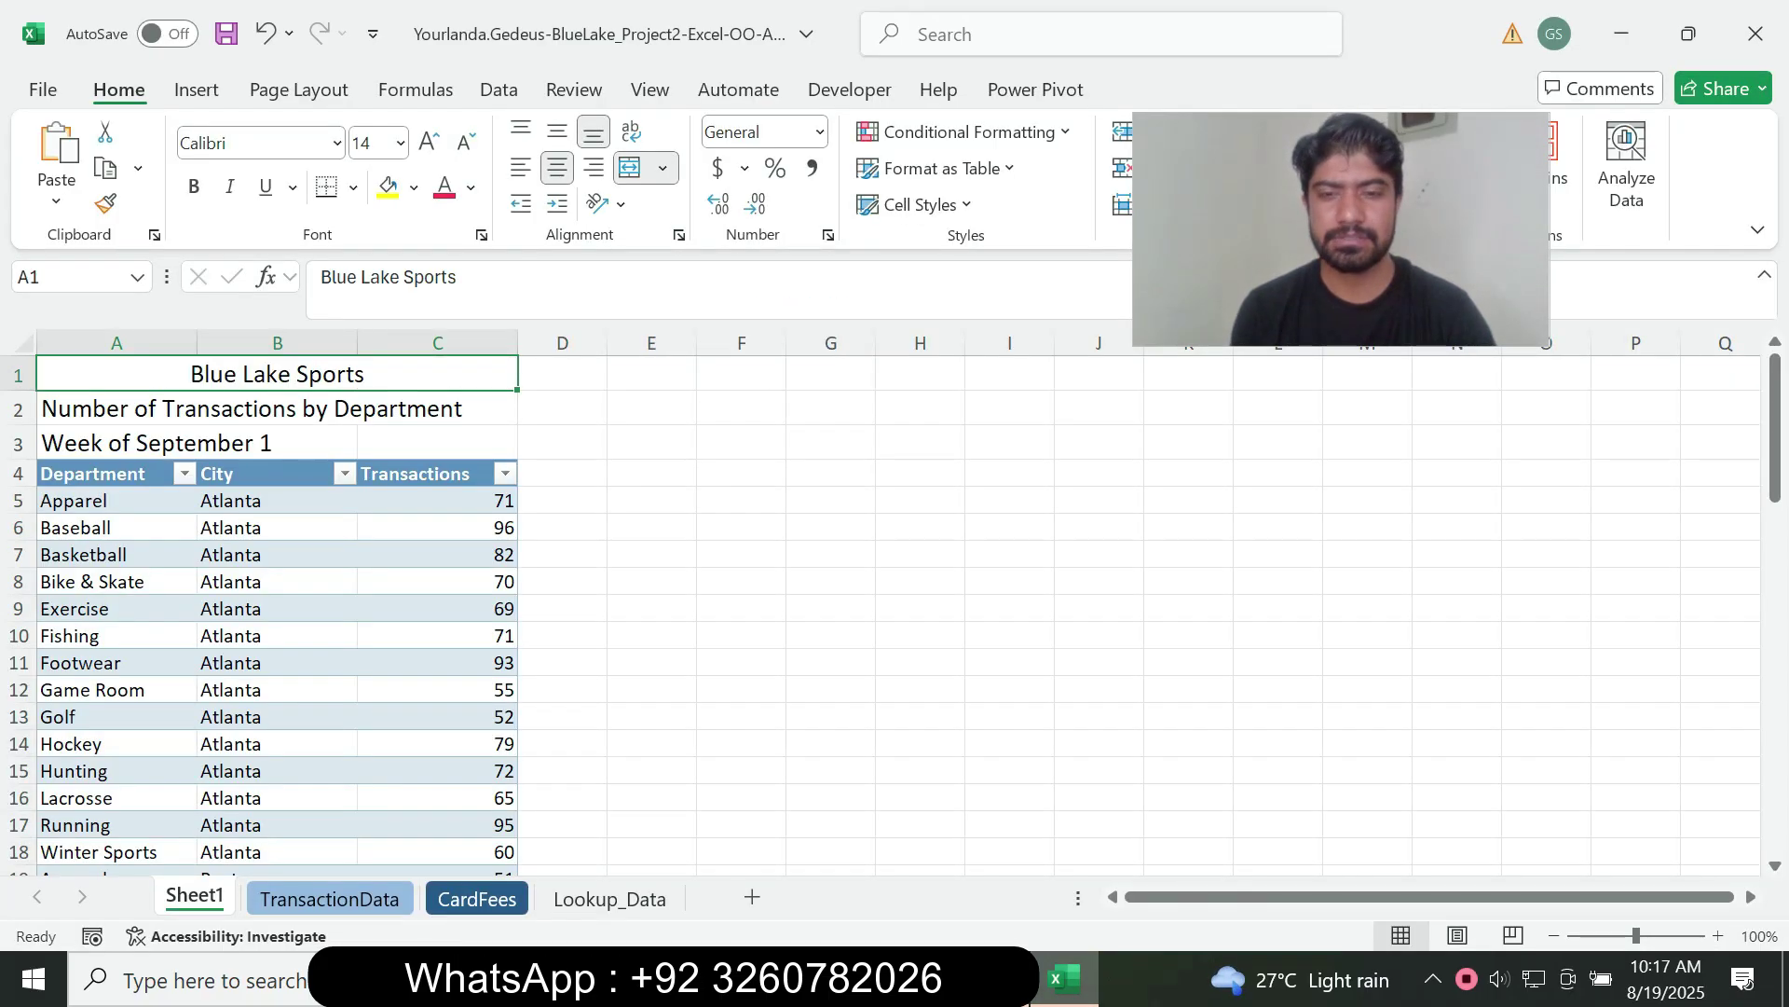
# Merge and center the subtitle "Number of Transactions by Department" across cells A2:C2.
pyautogui.hotkey('alt', 'Tab')
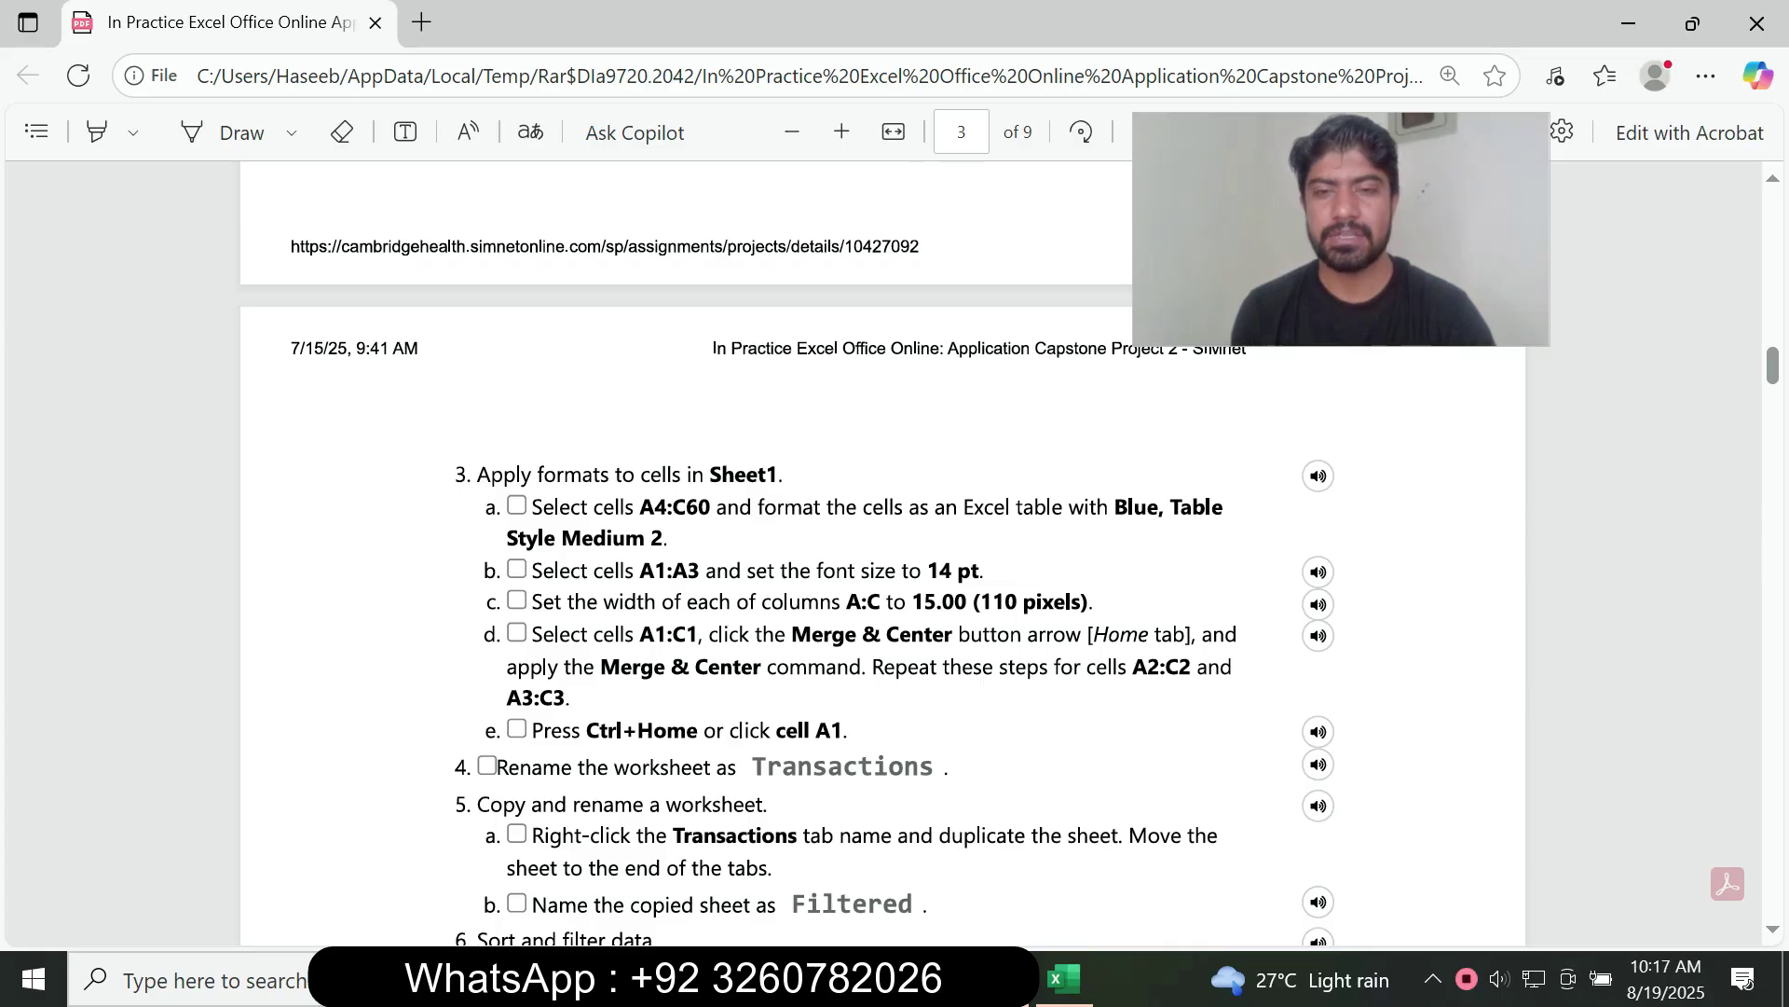
pyautogui.hotkey('alt', 'Tab')
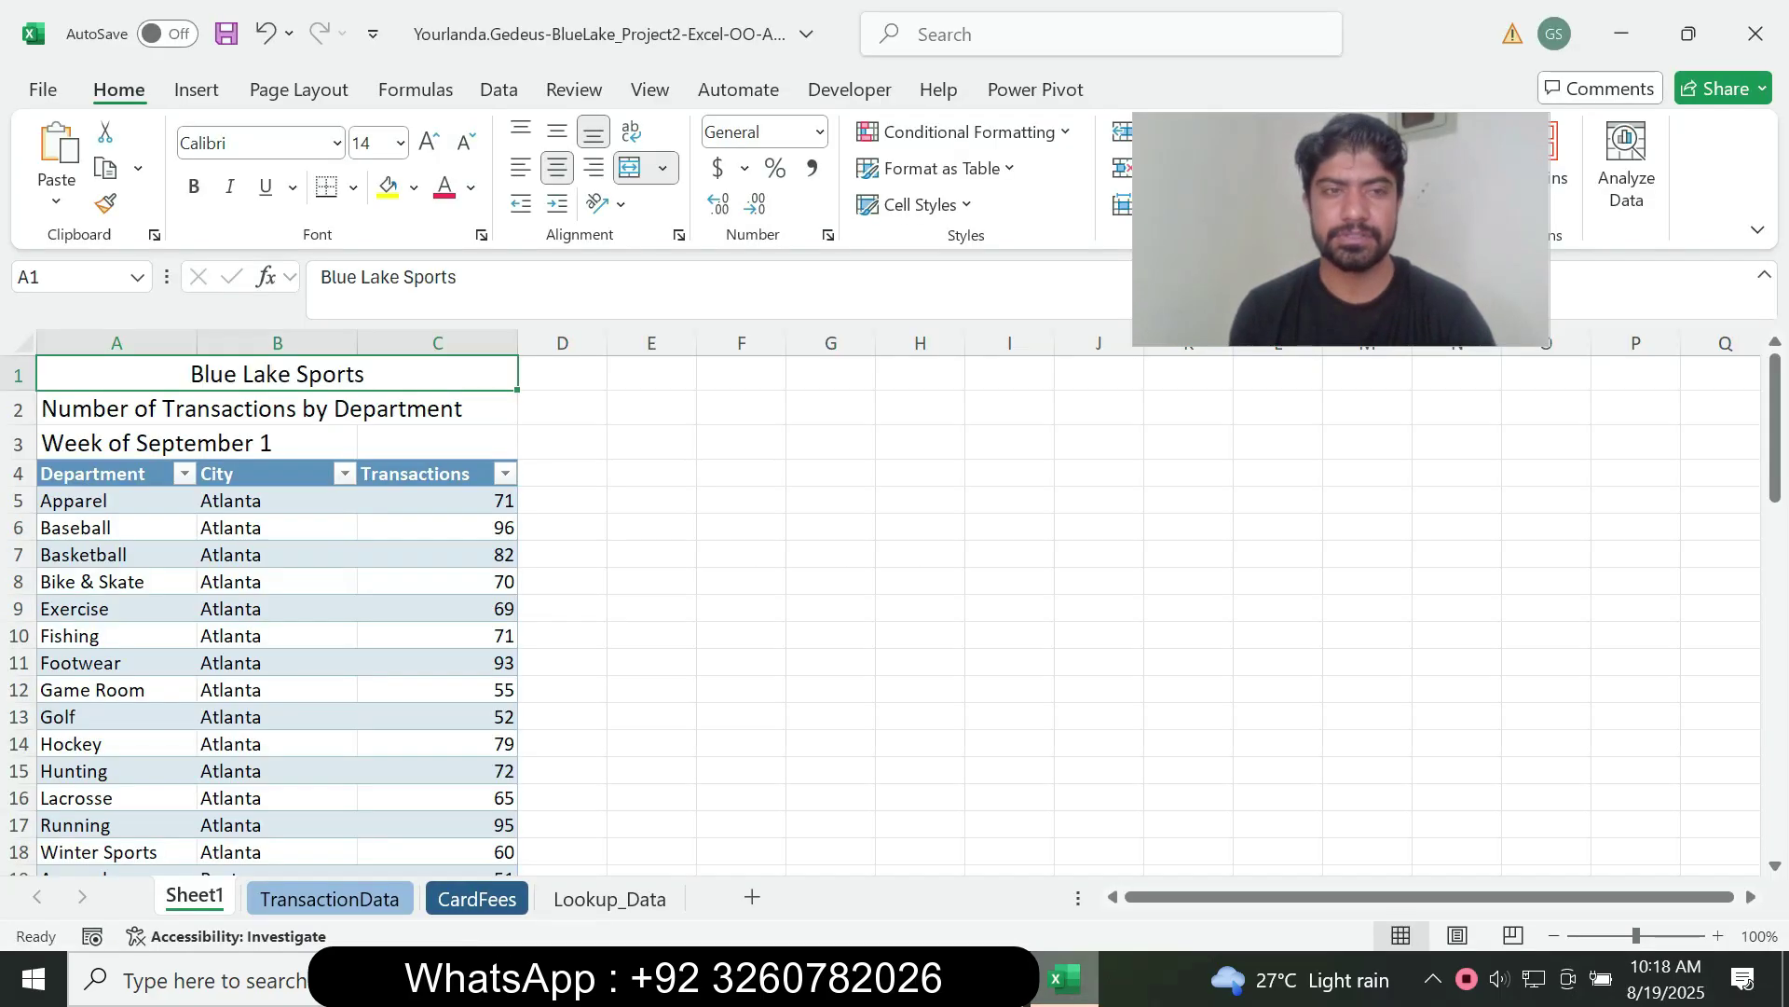
pyautogui.click(116, 409)
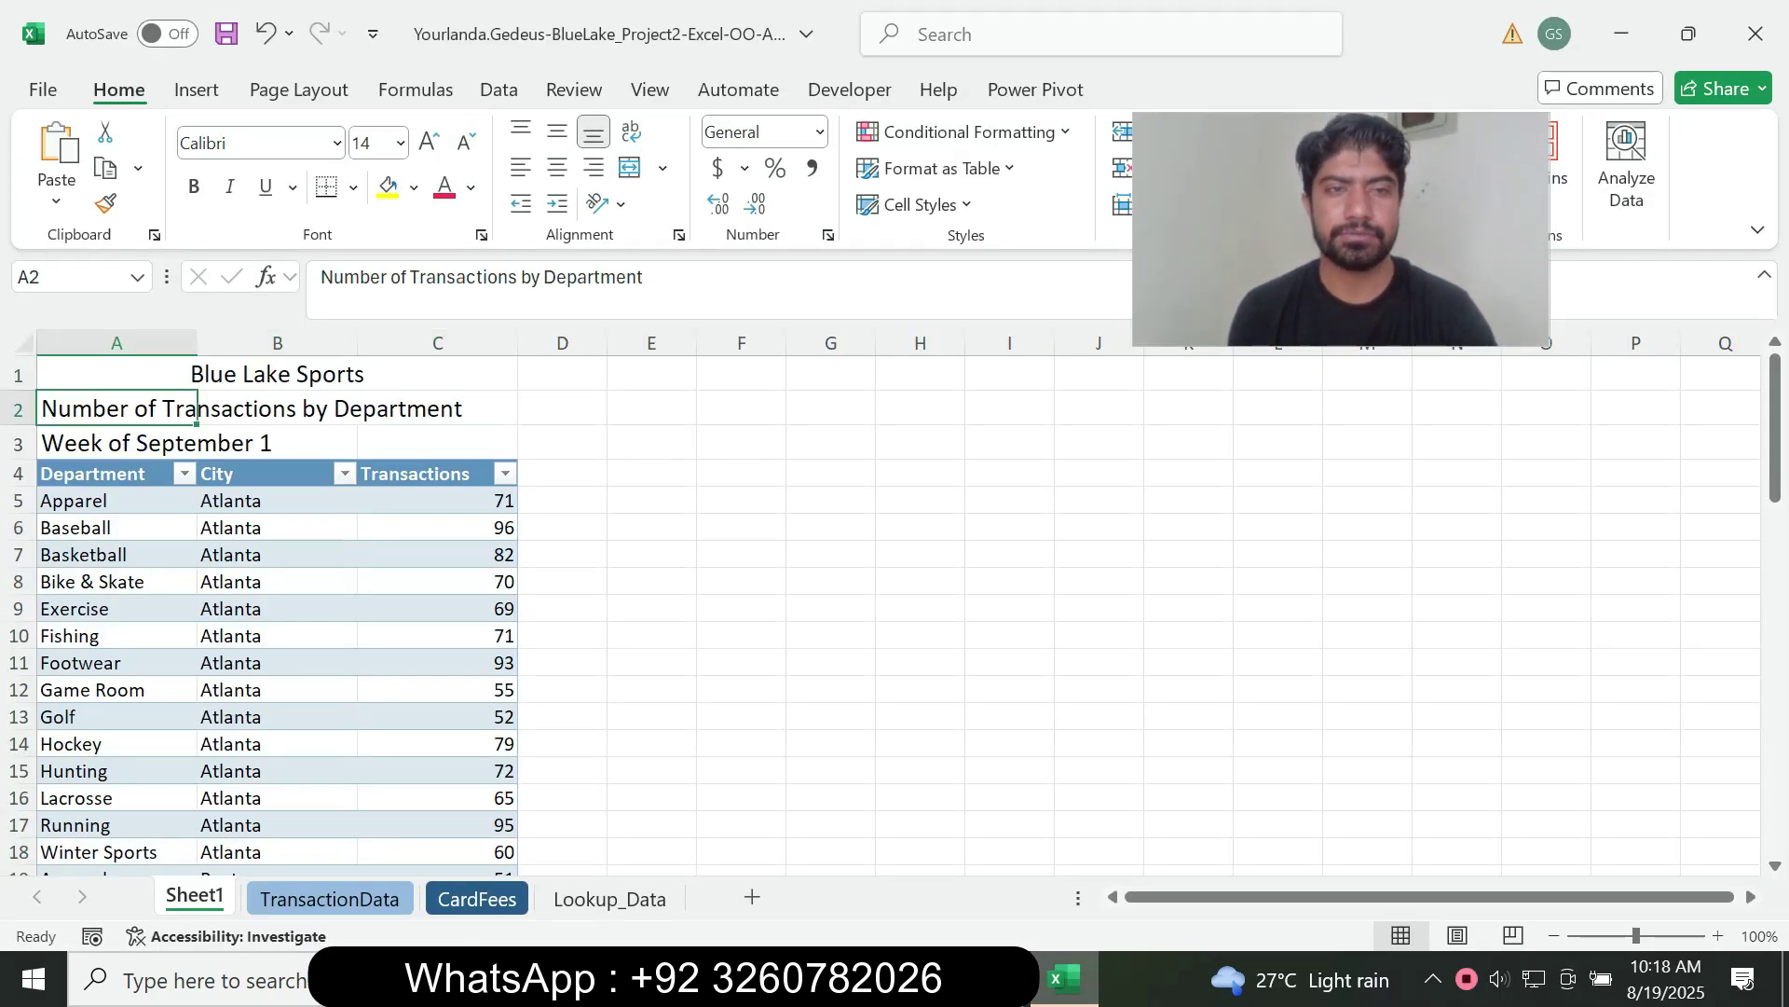
pyautogui.moveTo(117, 408); pyautogui.dragTo(438, 408)
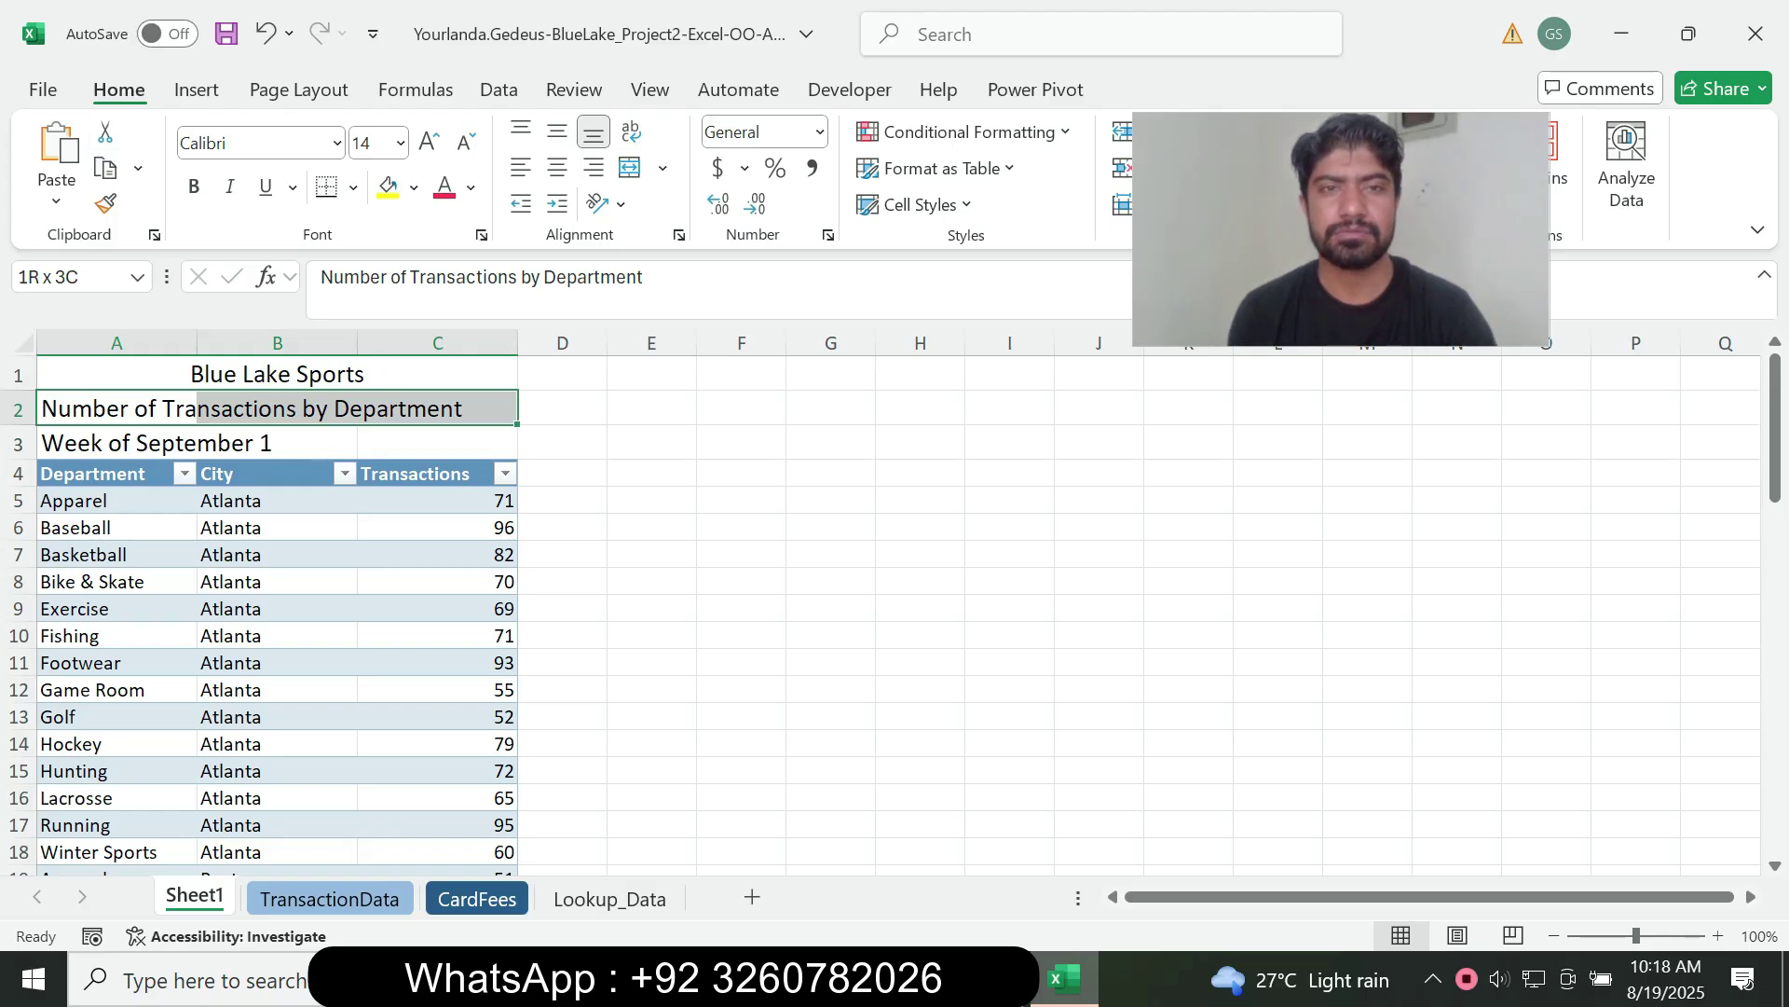
pyautogui.click(630, 167)
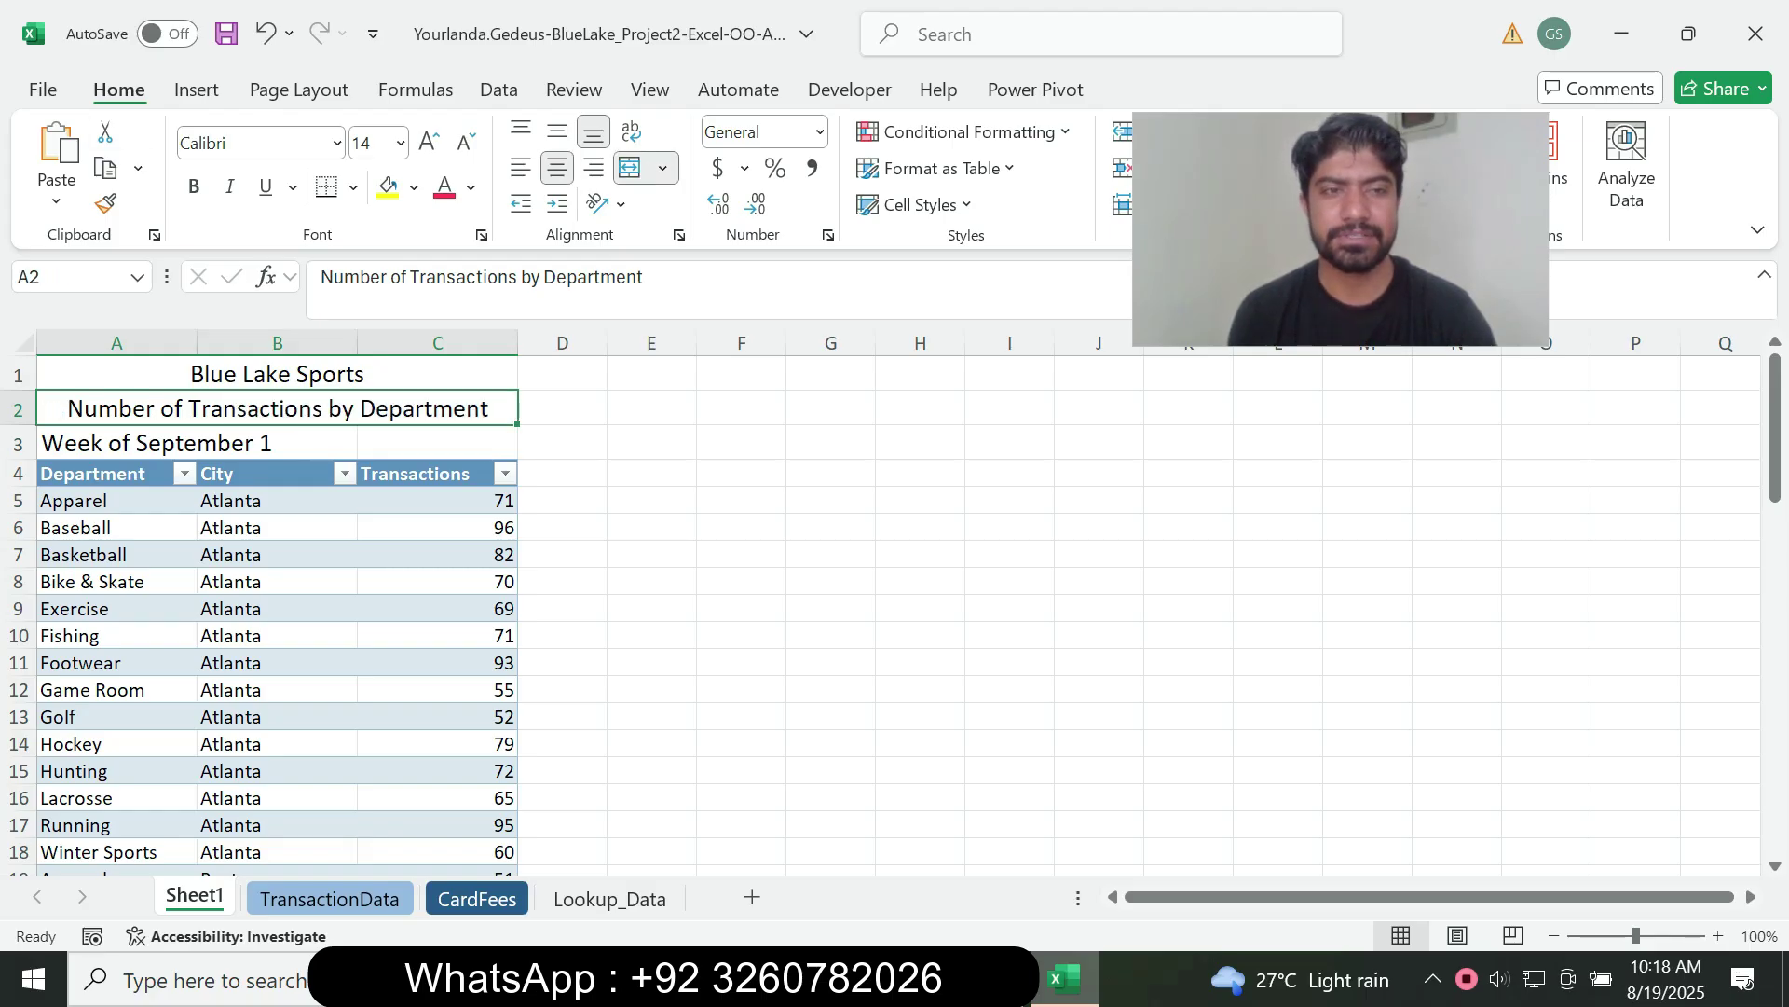
# Merge and center "Week of September 1" across cells A3:C3 and return to cell A1.
pyautogui.hotkey('alt', 'Tab')
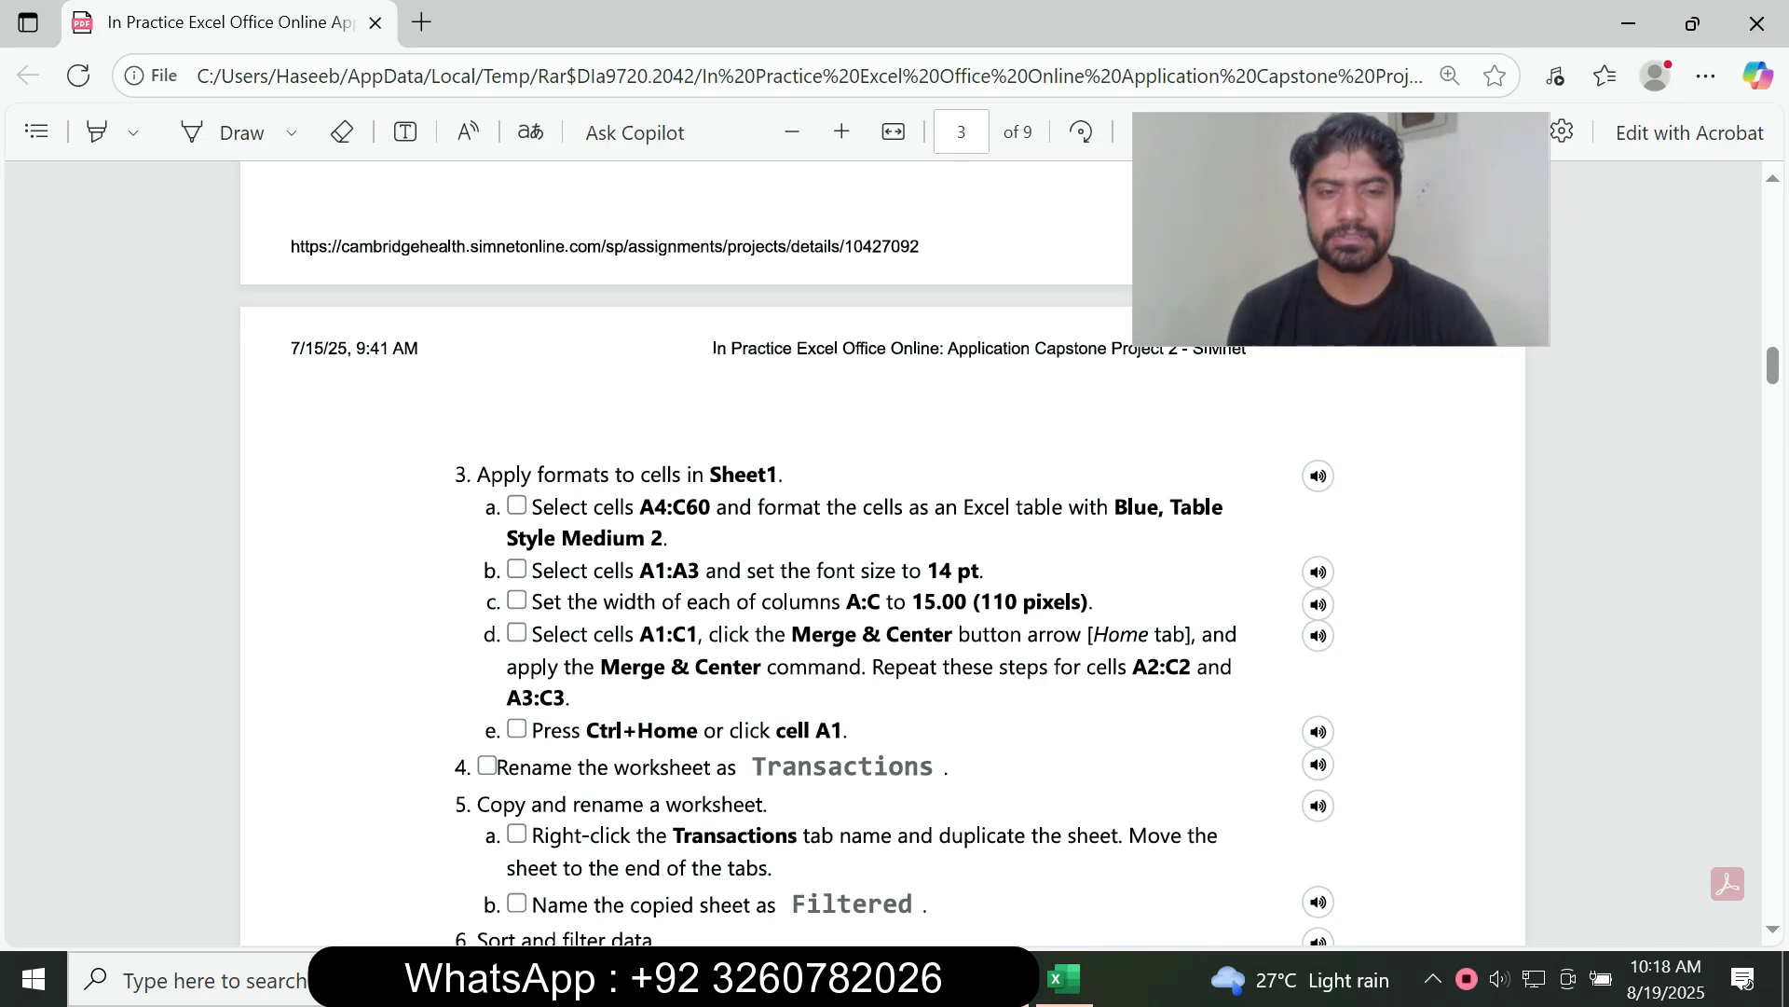
pyautogui.hotkey('alt', 'Tab')
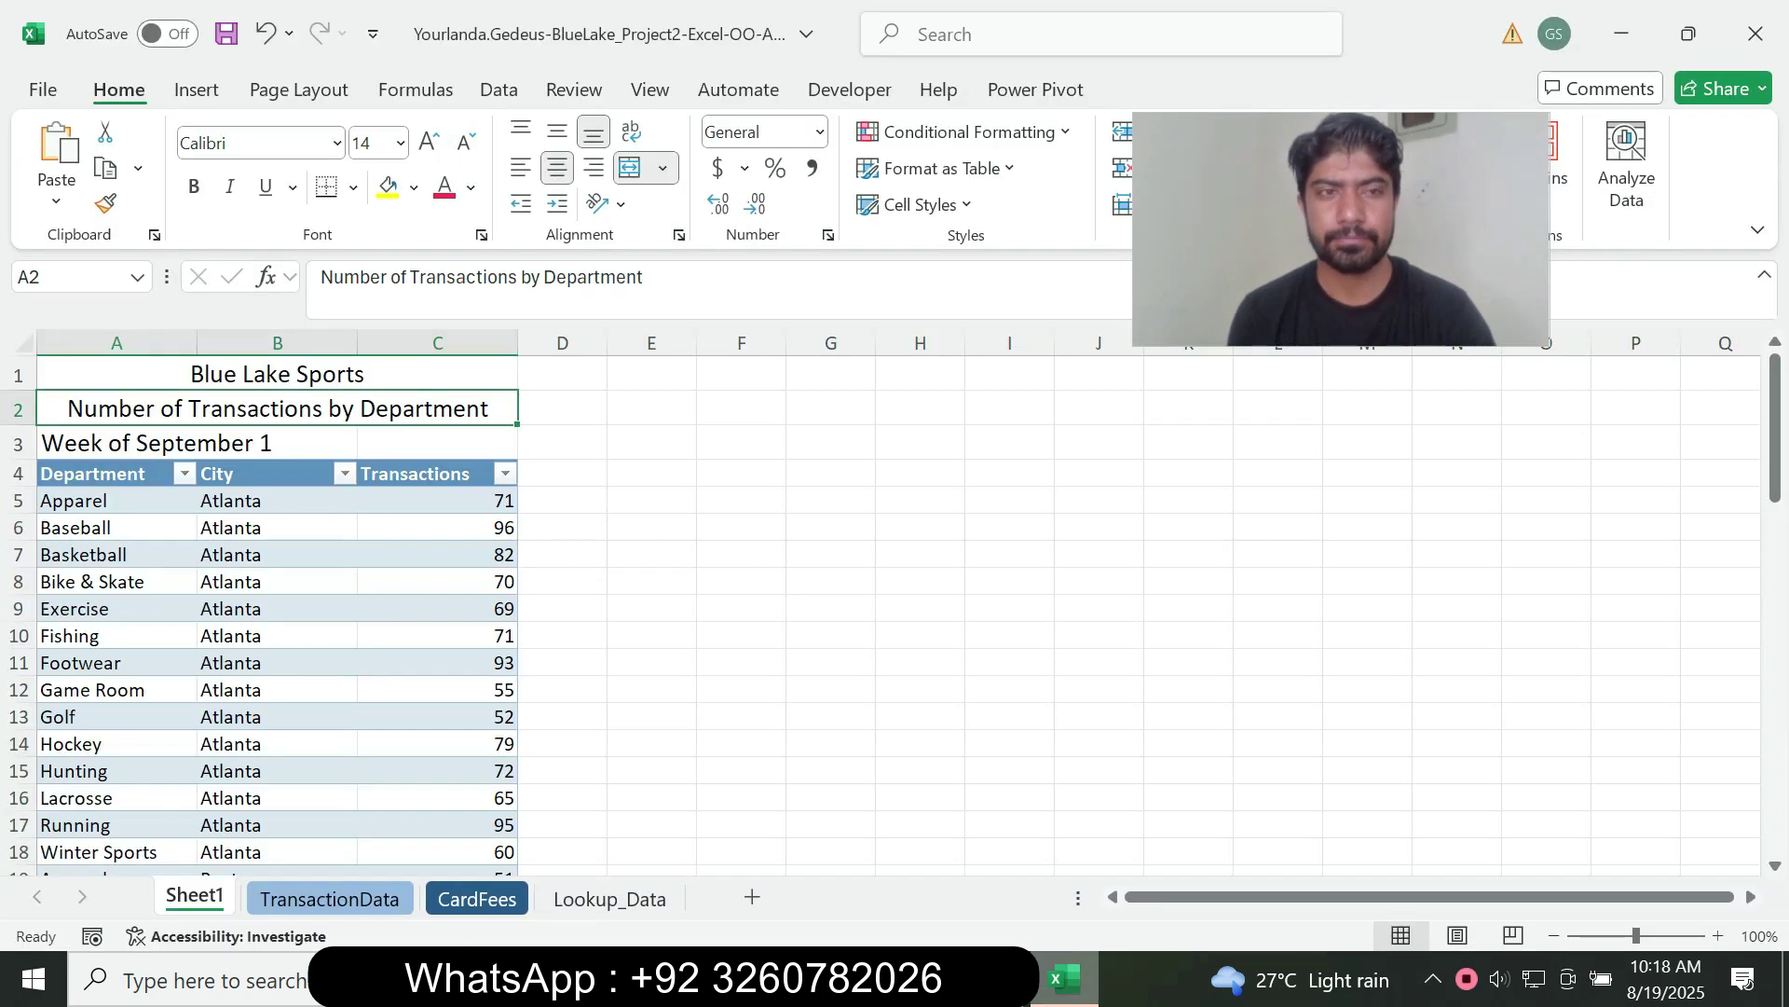
pyautogui.click(117, 442)
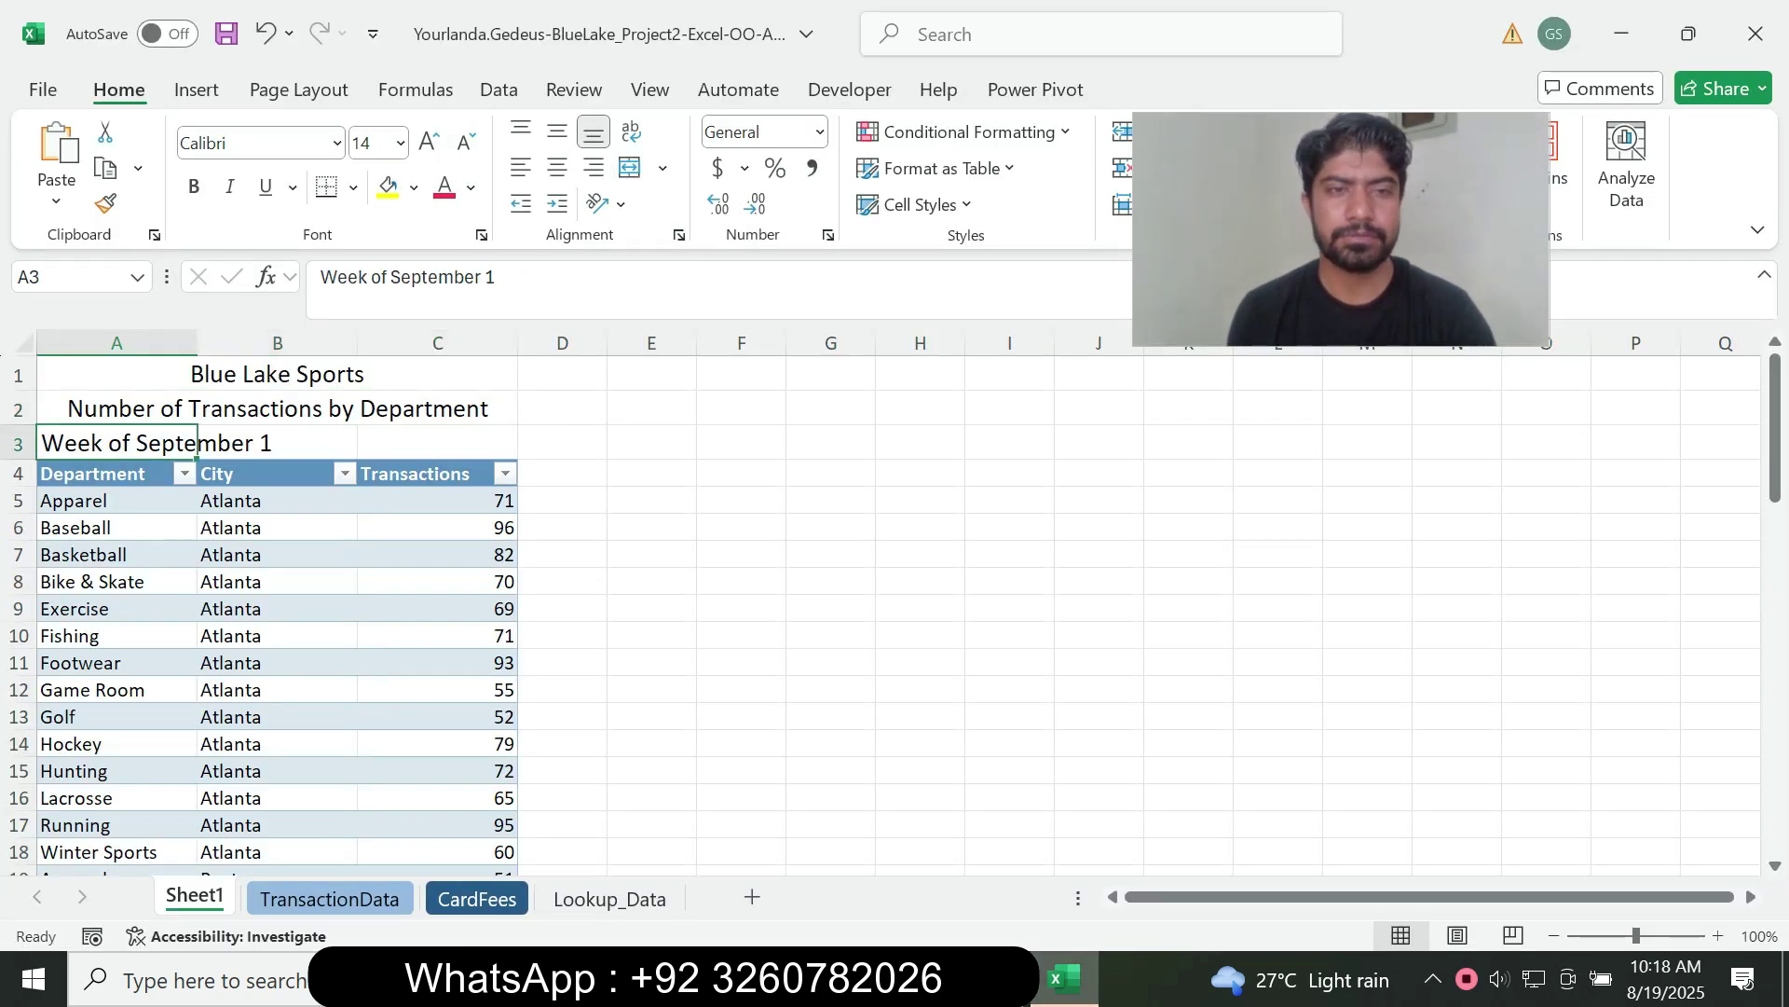
pyautogui.moveTo(196, 445); pyautogui.dragTo(513, 445)
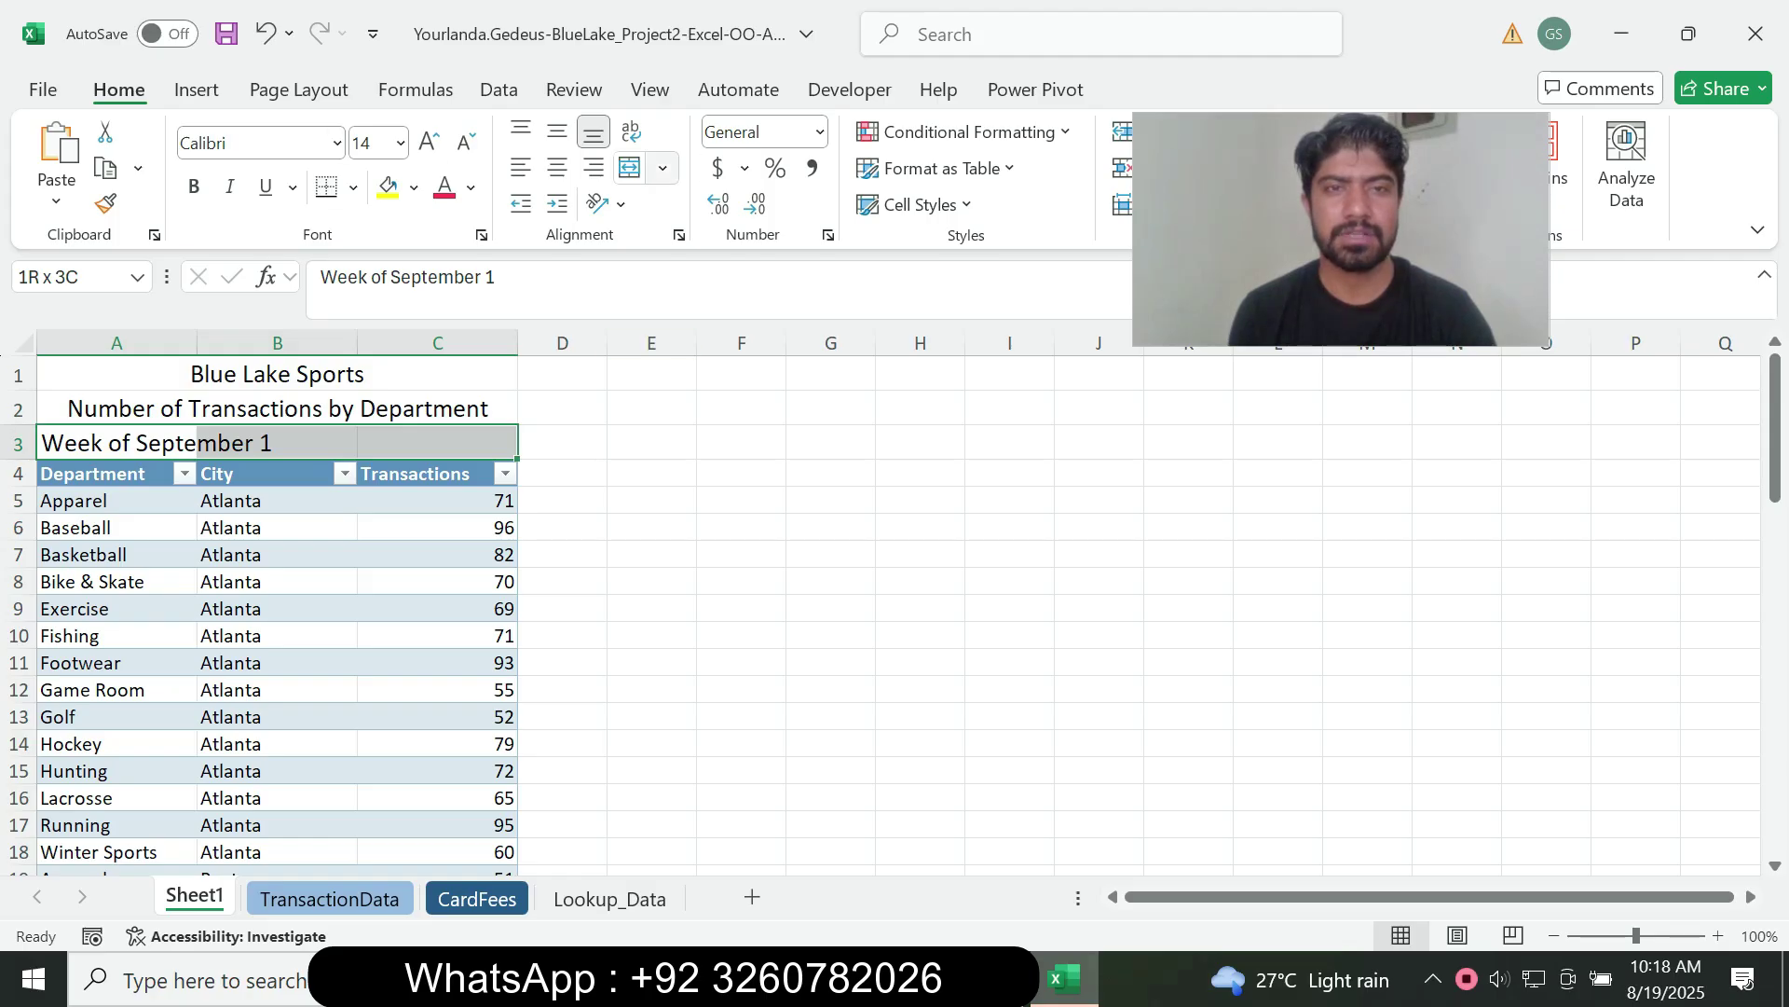
pyautogui.click(630, 168)
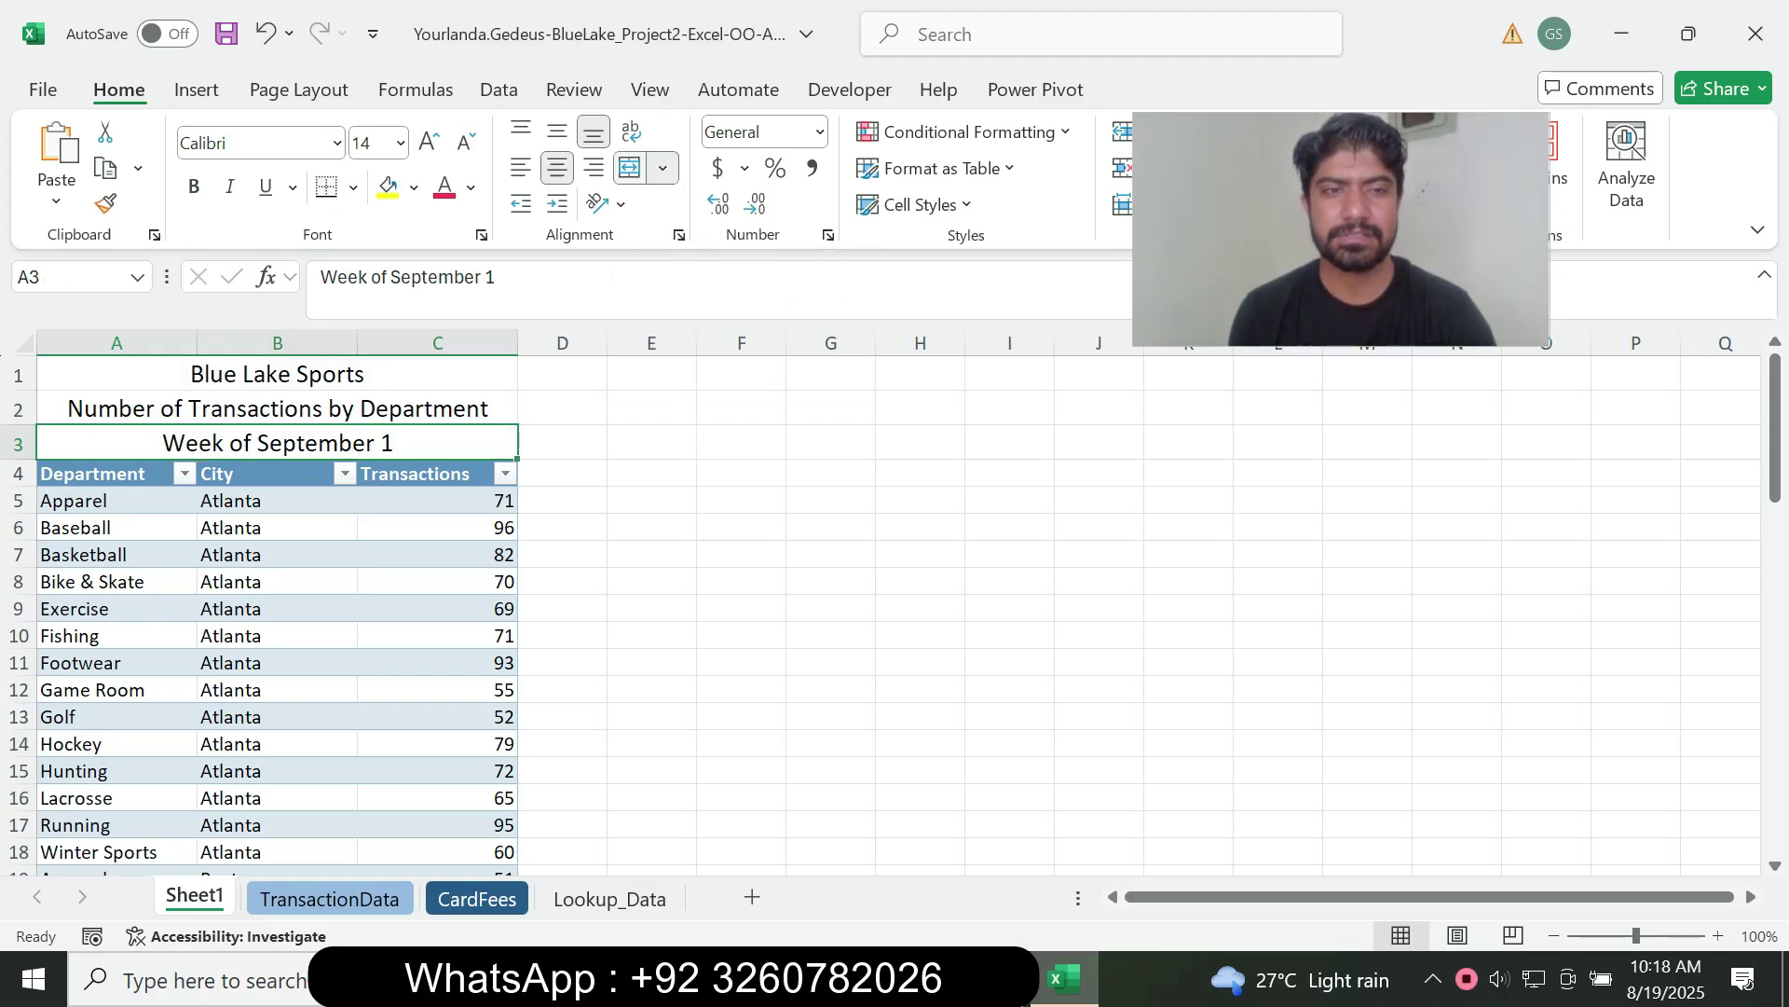
pyautogui.hotkey('alt', 'Tab')
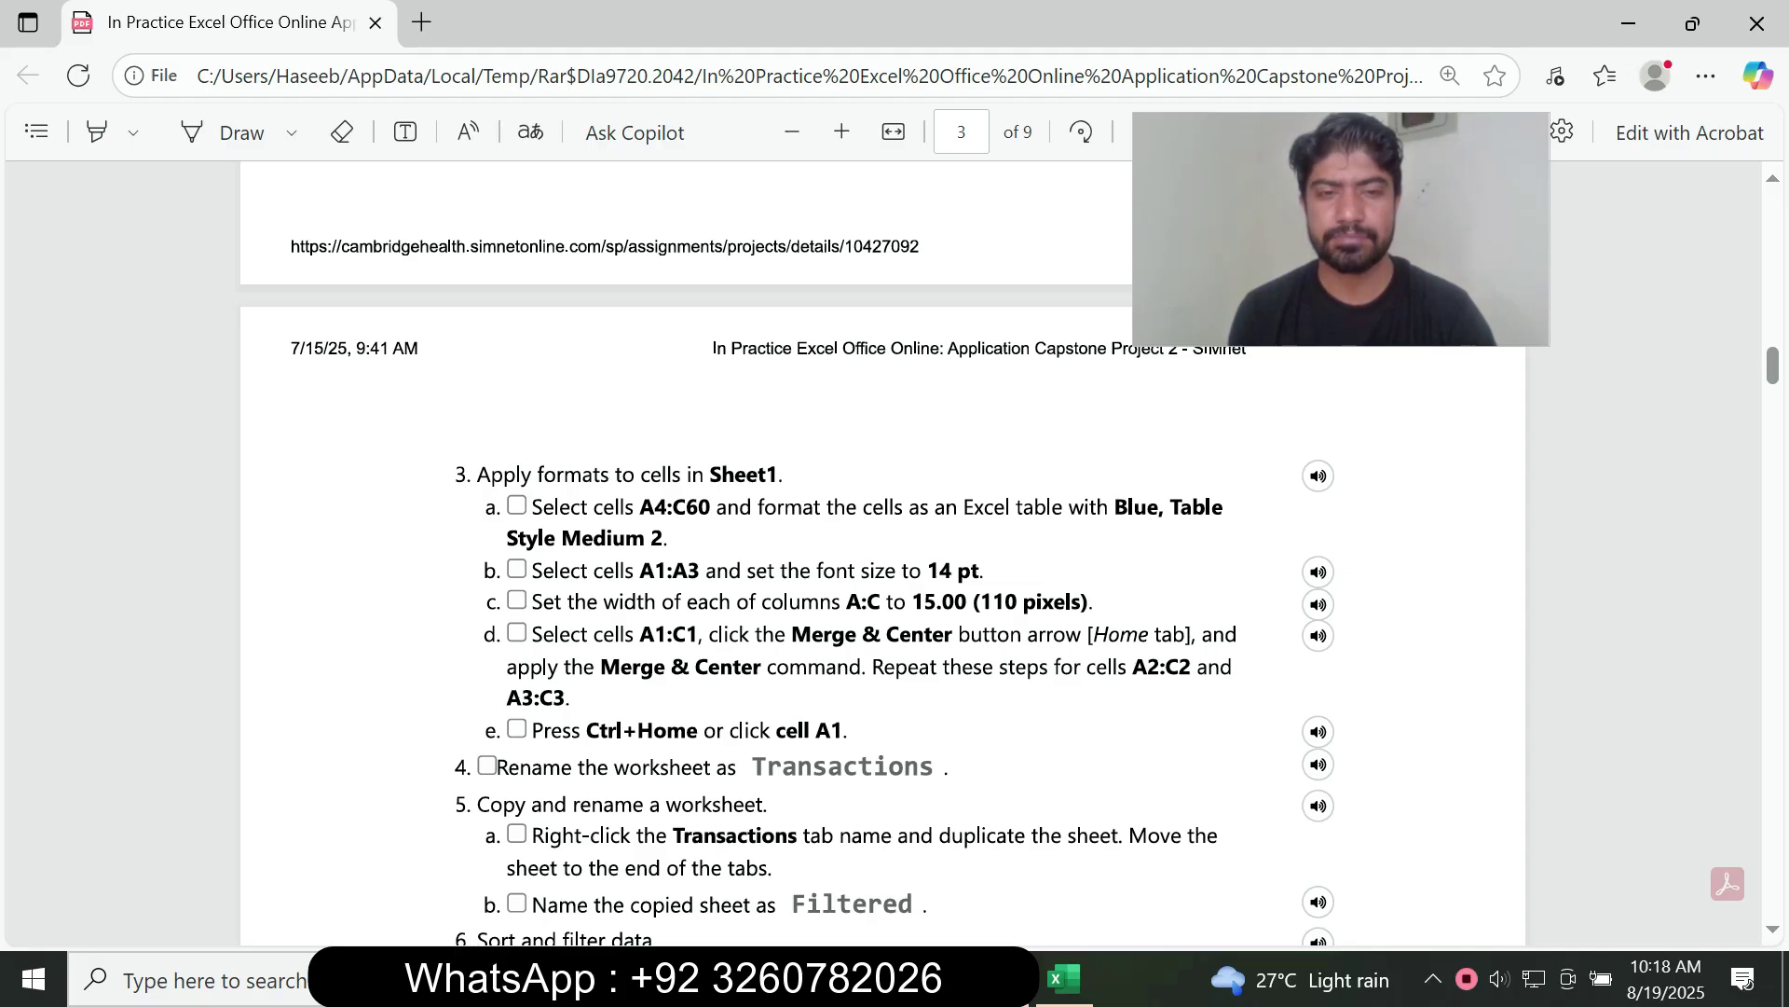
pyautogui.hotkey('alt', 'Tab')
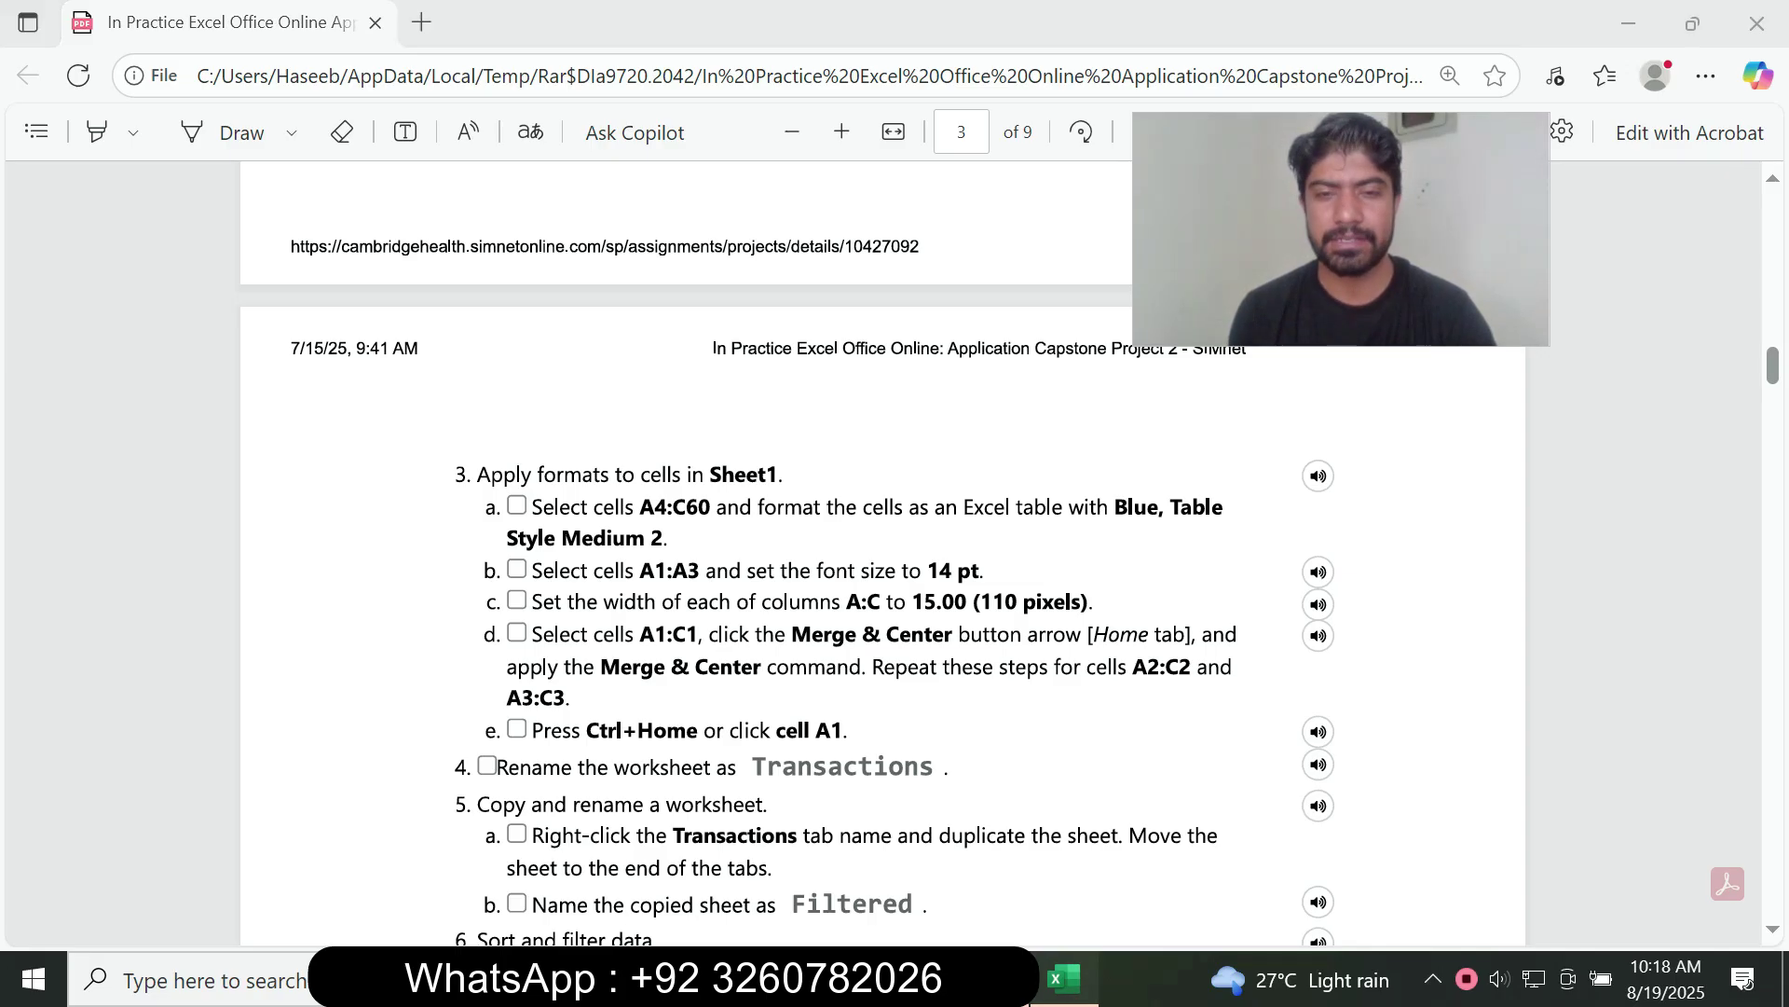
pyautogui.hotkey('ctrl', 'Home')
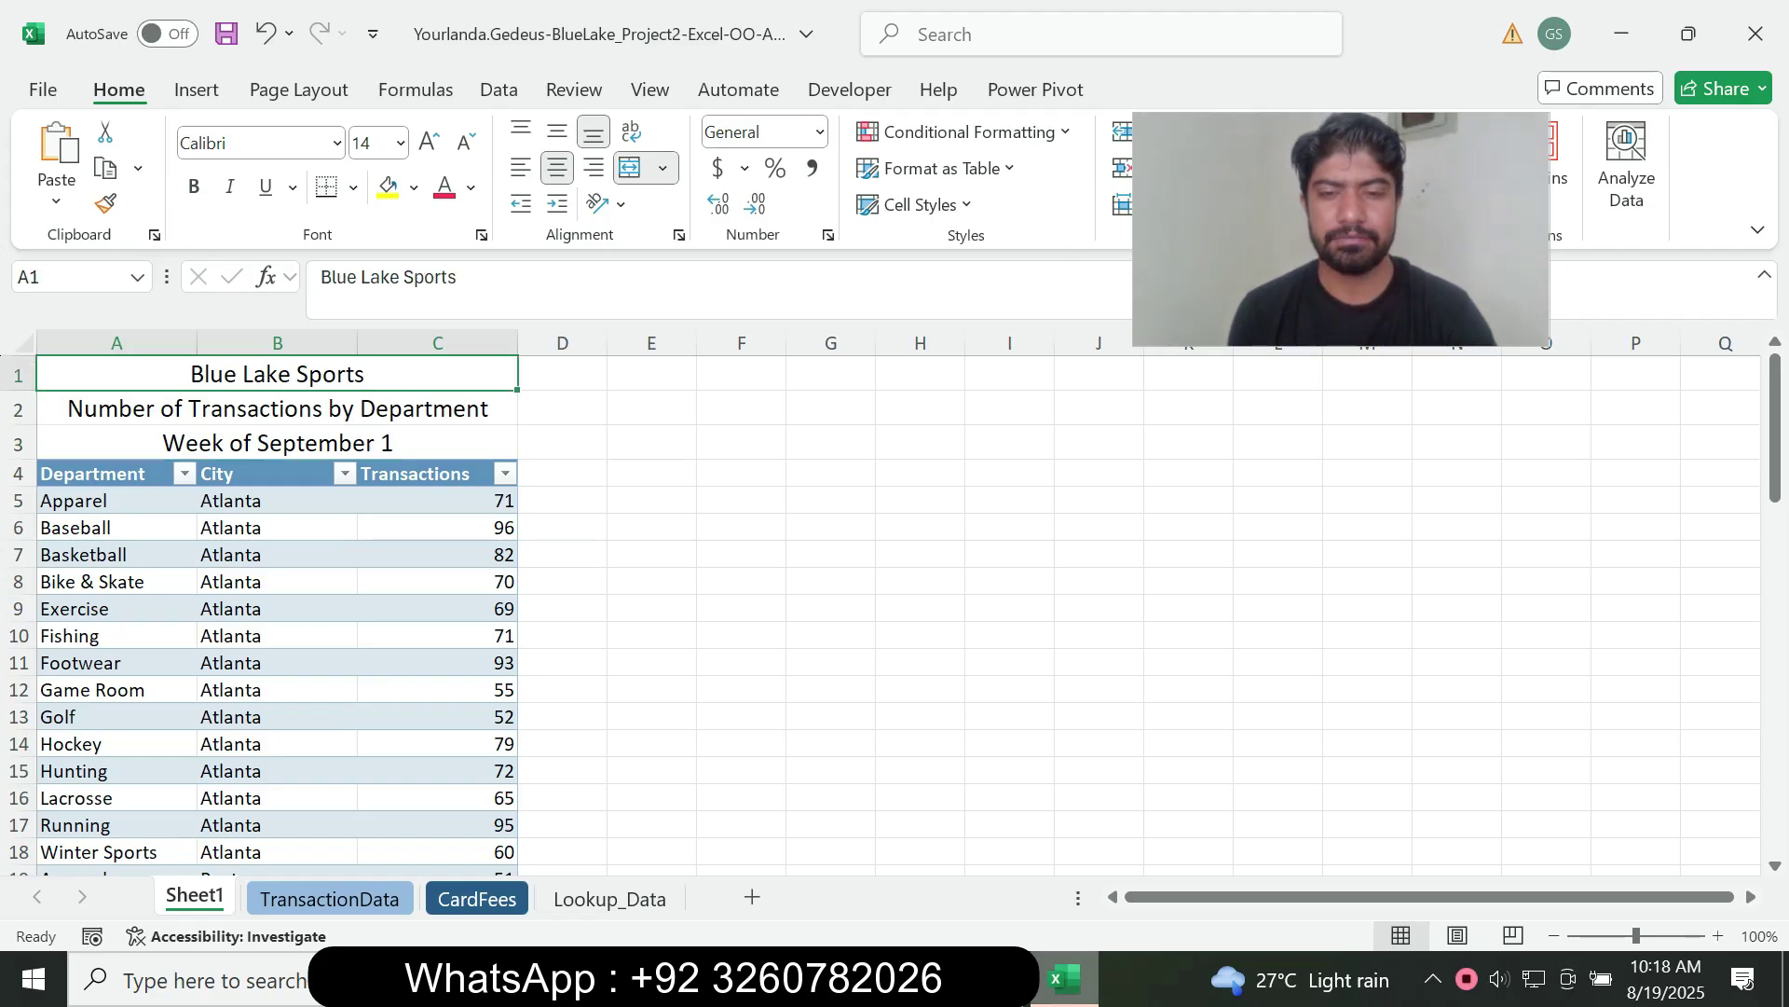
# Rename the Sheet1 worksheet as Transactions, checking the project instructions for the exact name.
pyautogui.hotkey('alt', 'Tab')
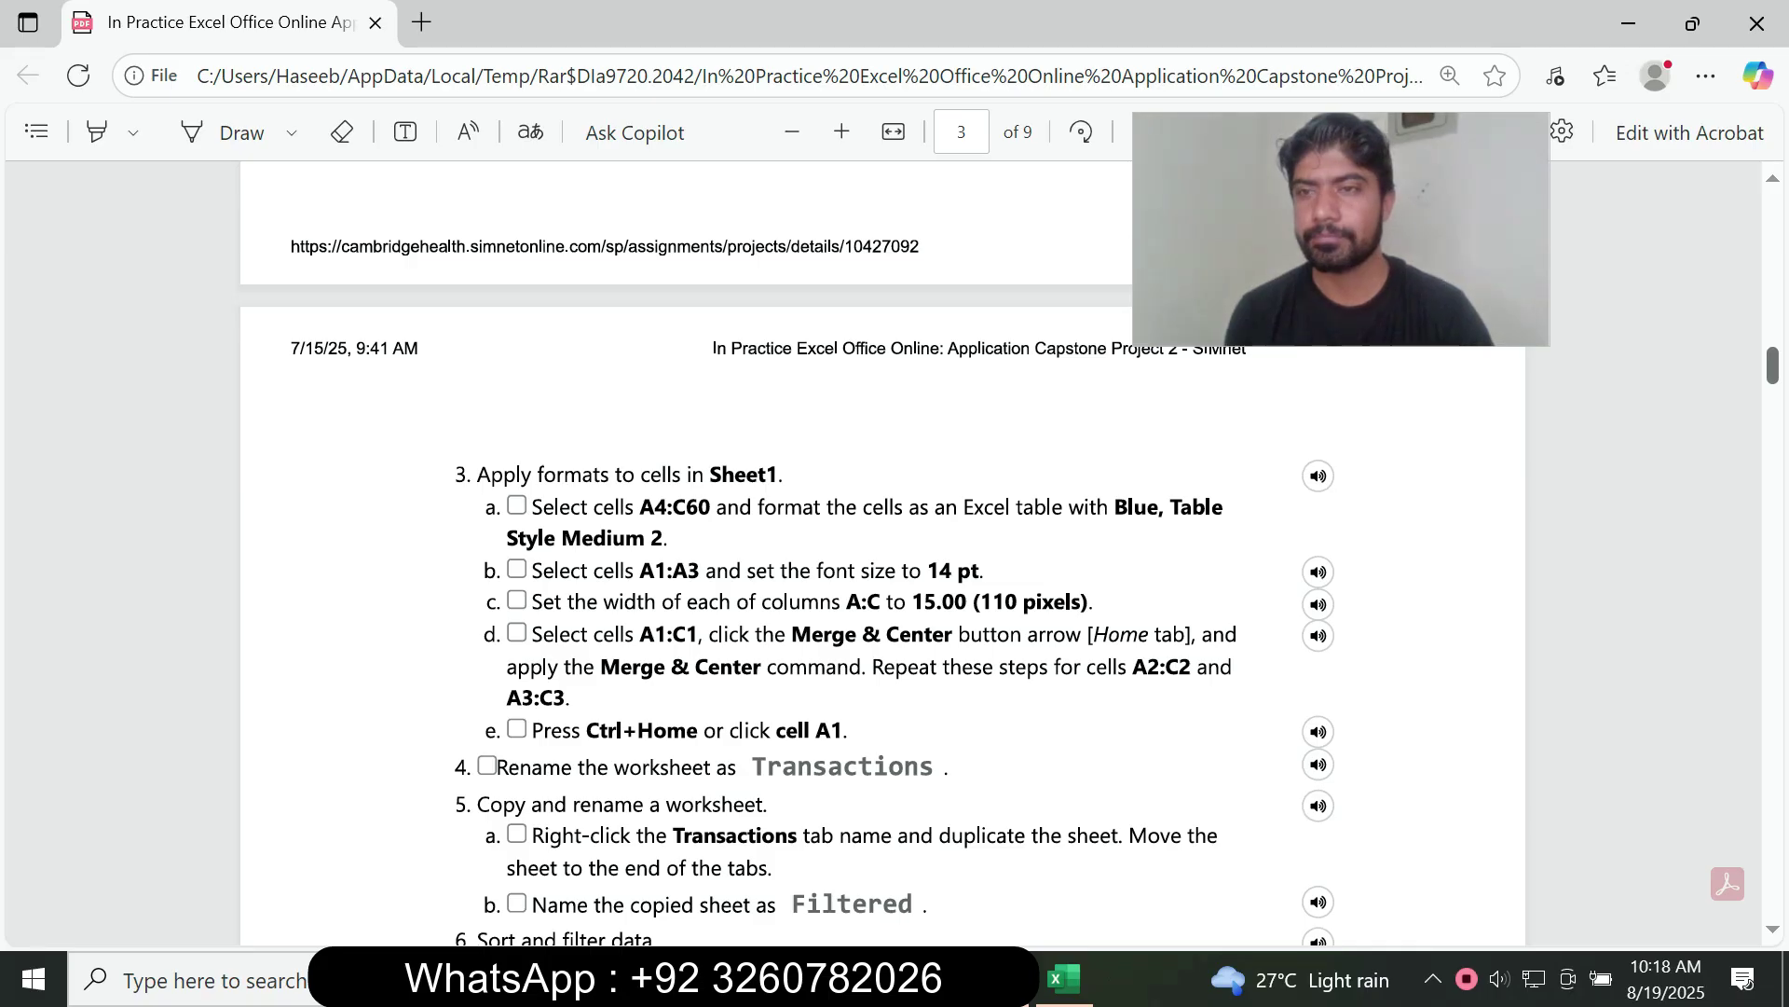
pyautogui.scroll(-2, 882, 554)
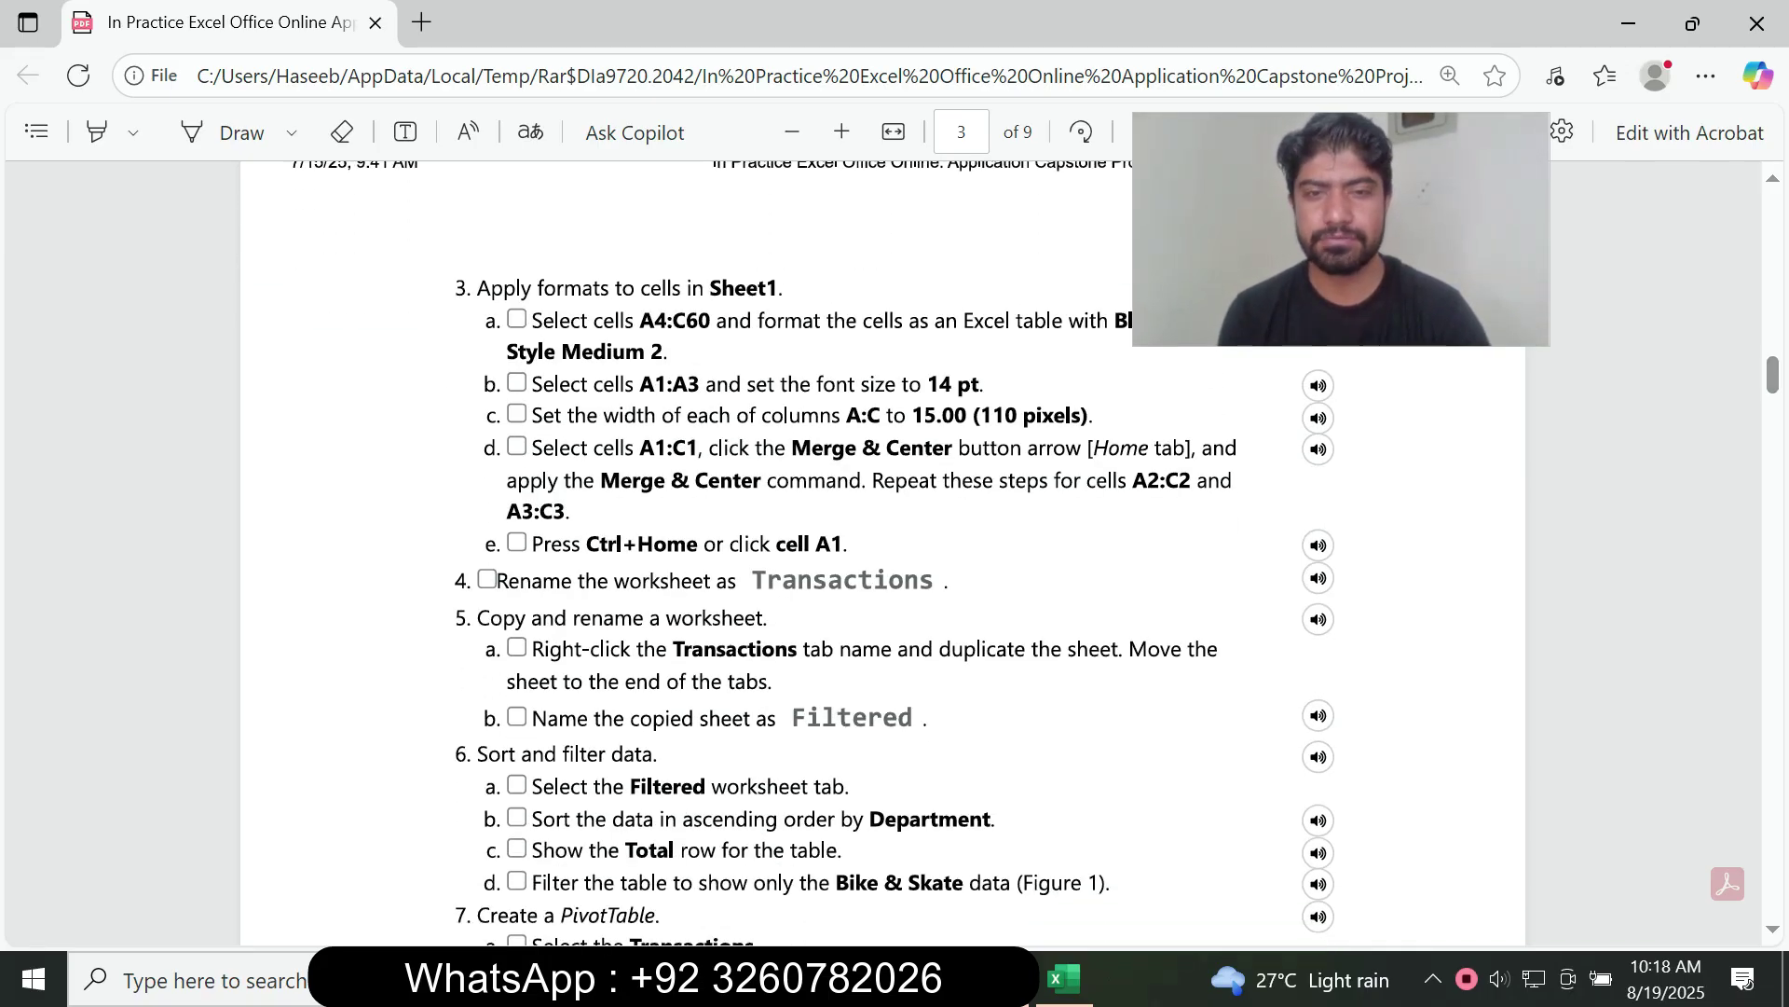
pyautogui.click(1064, 977)
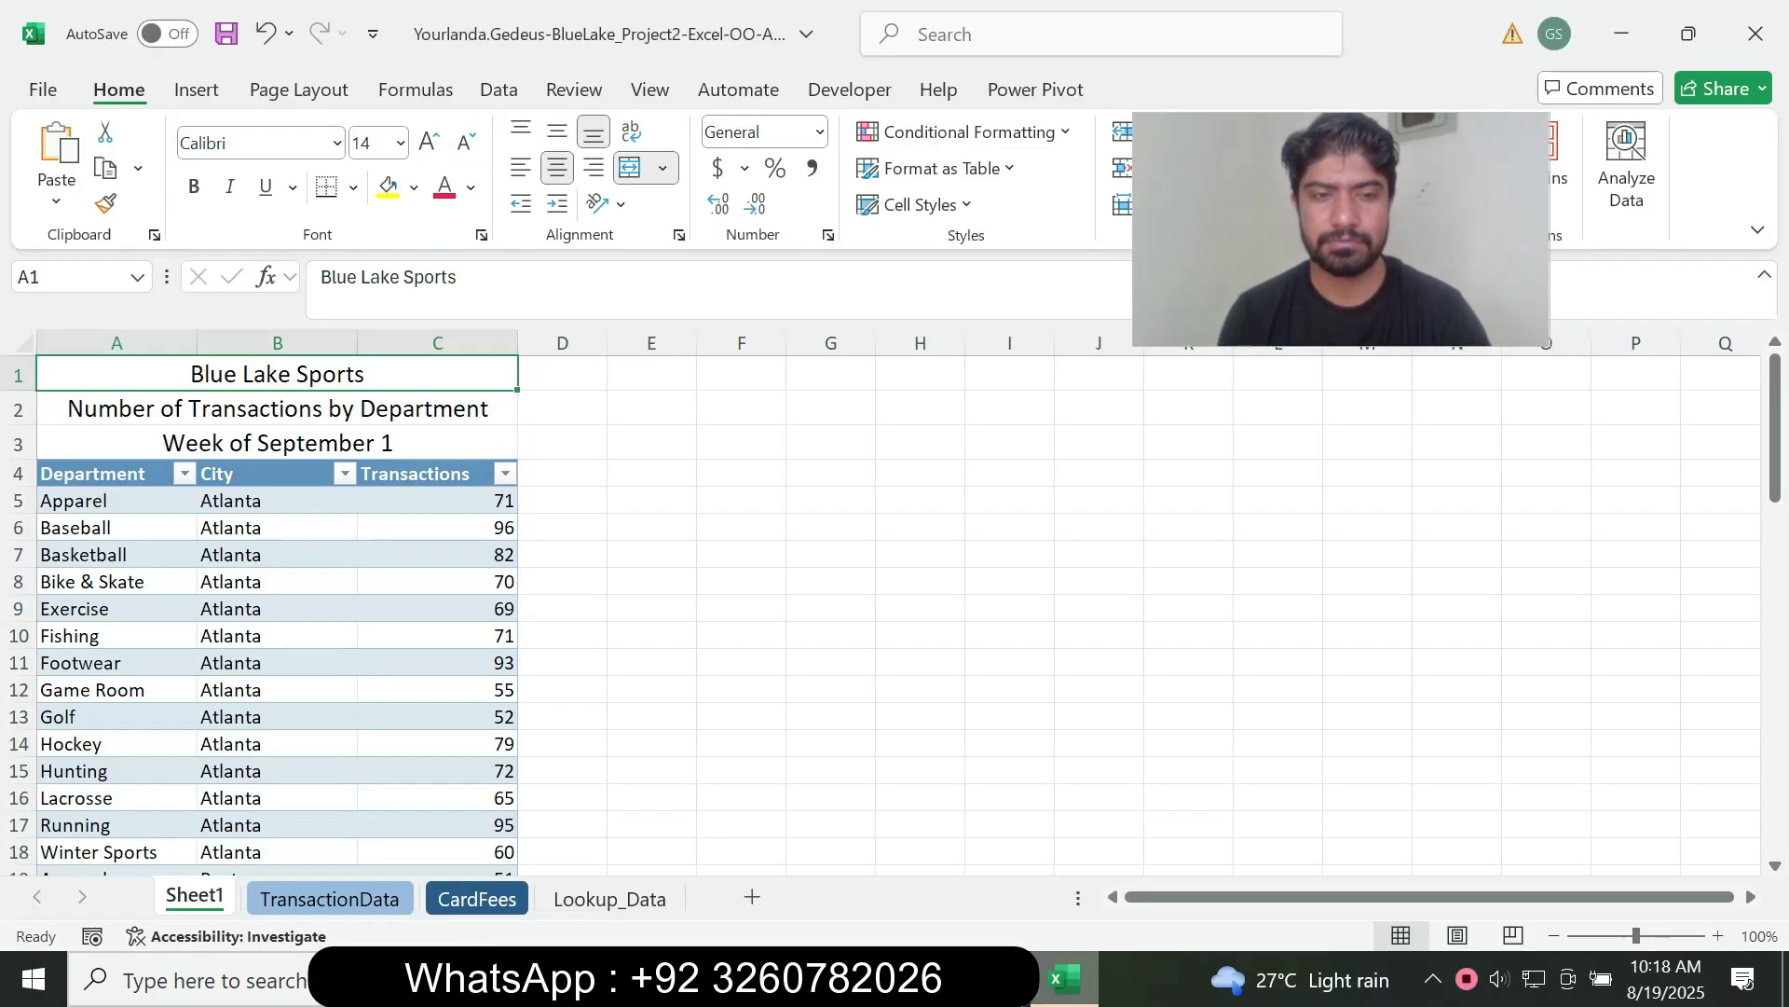
pyautogui.rightClick(207, 895)
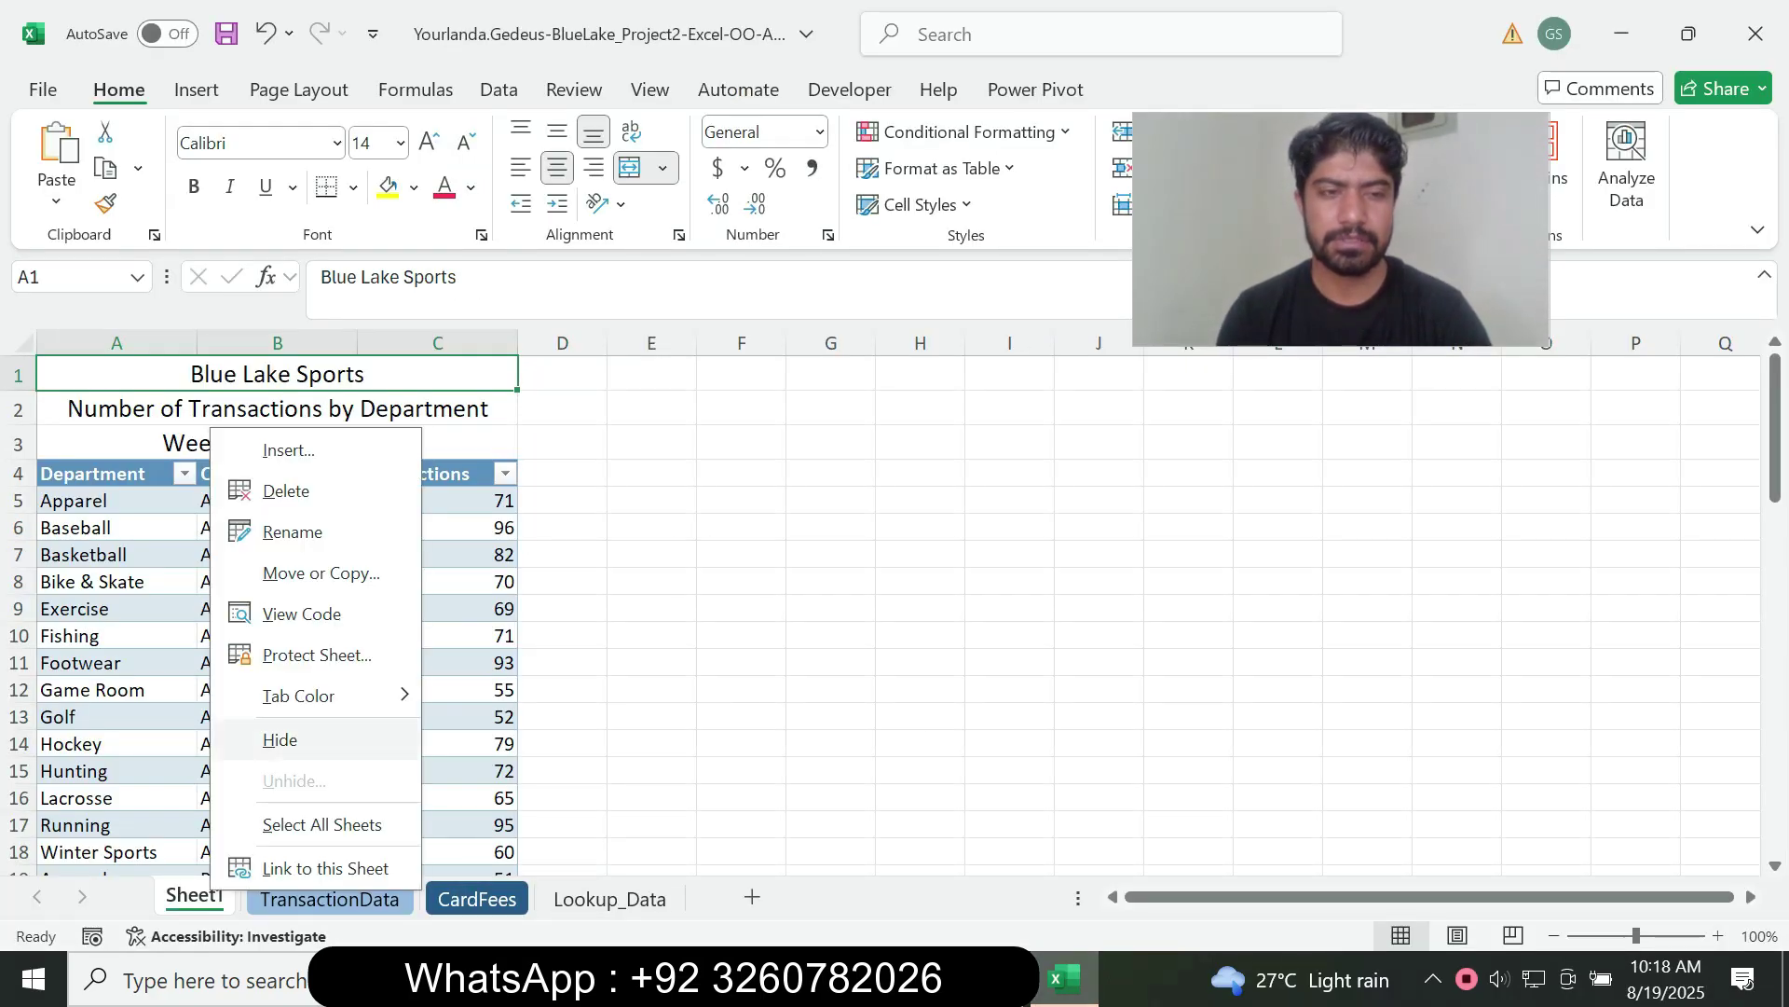
pyautogui.click(307, 531)
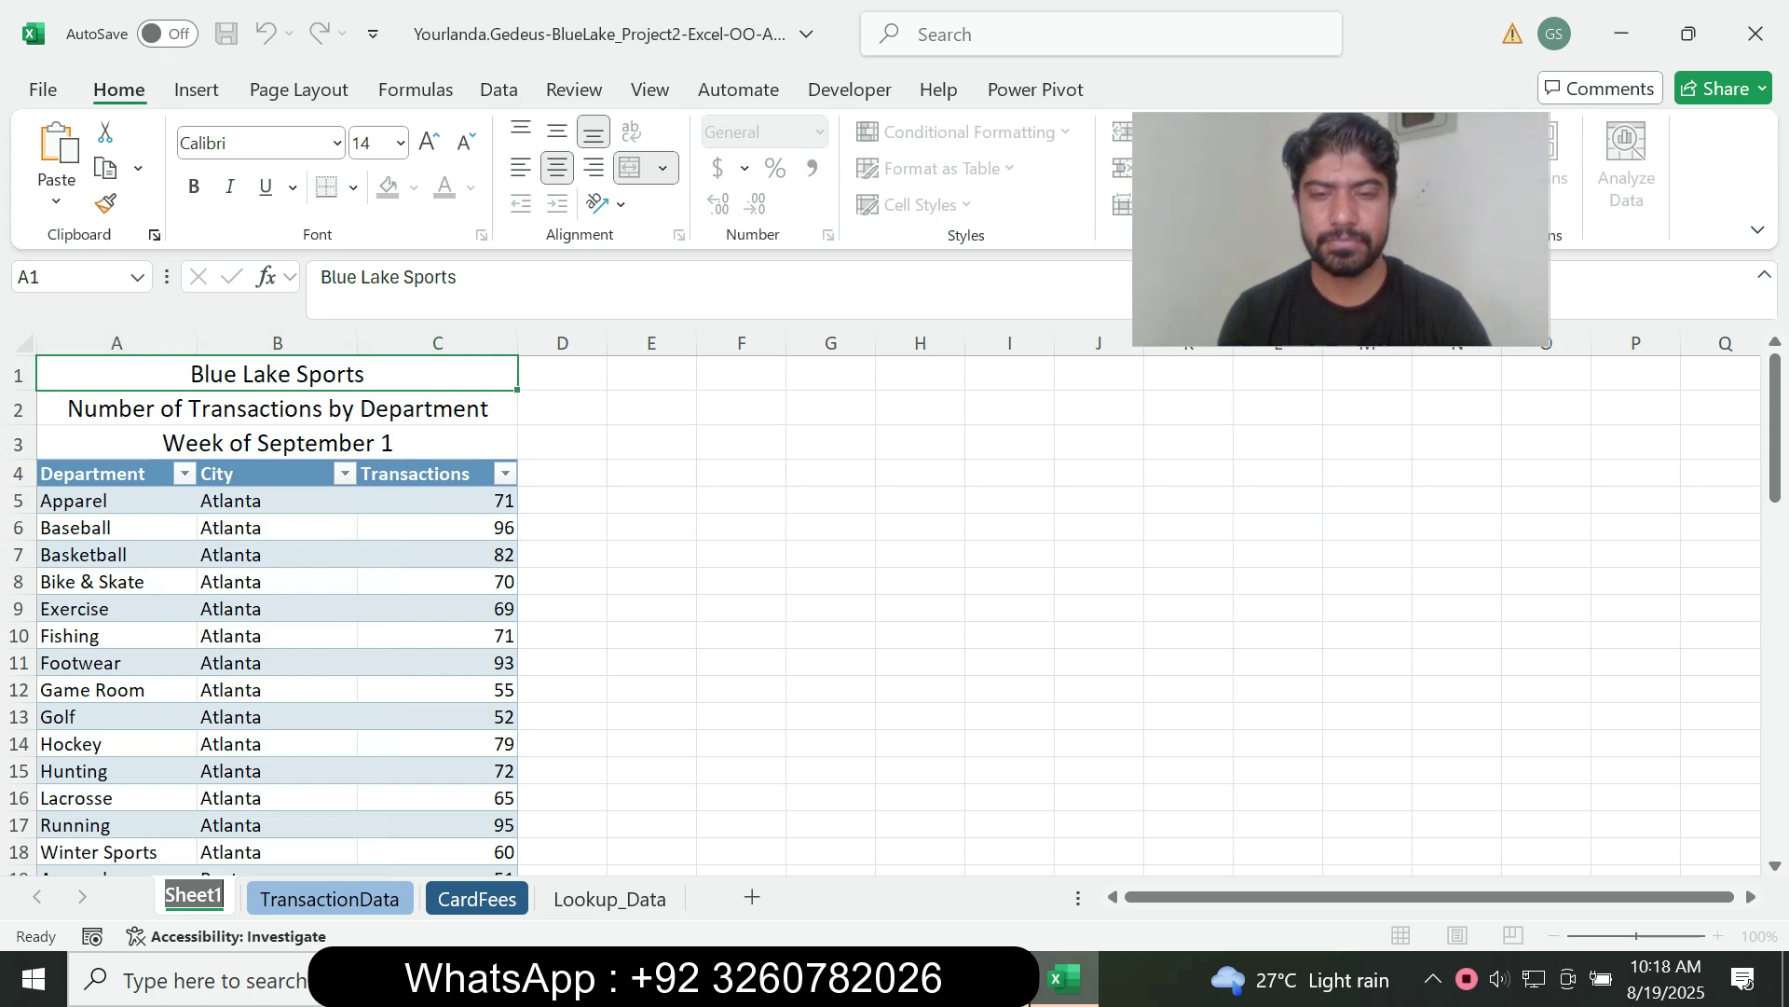
pyautogui.click(1063, 978)
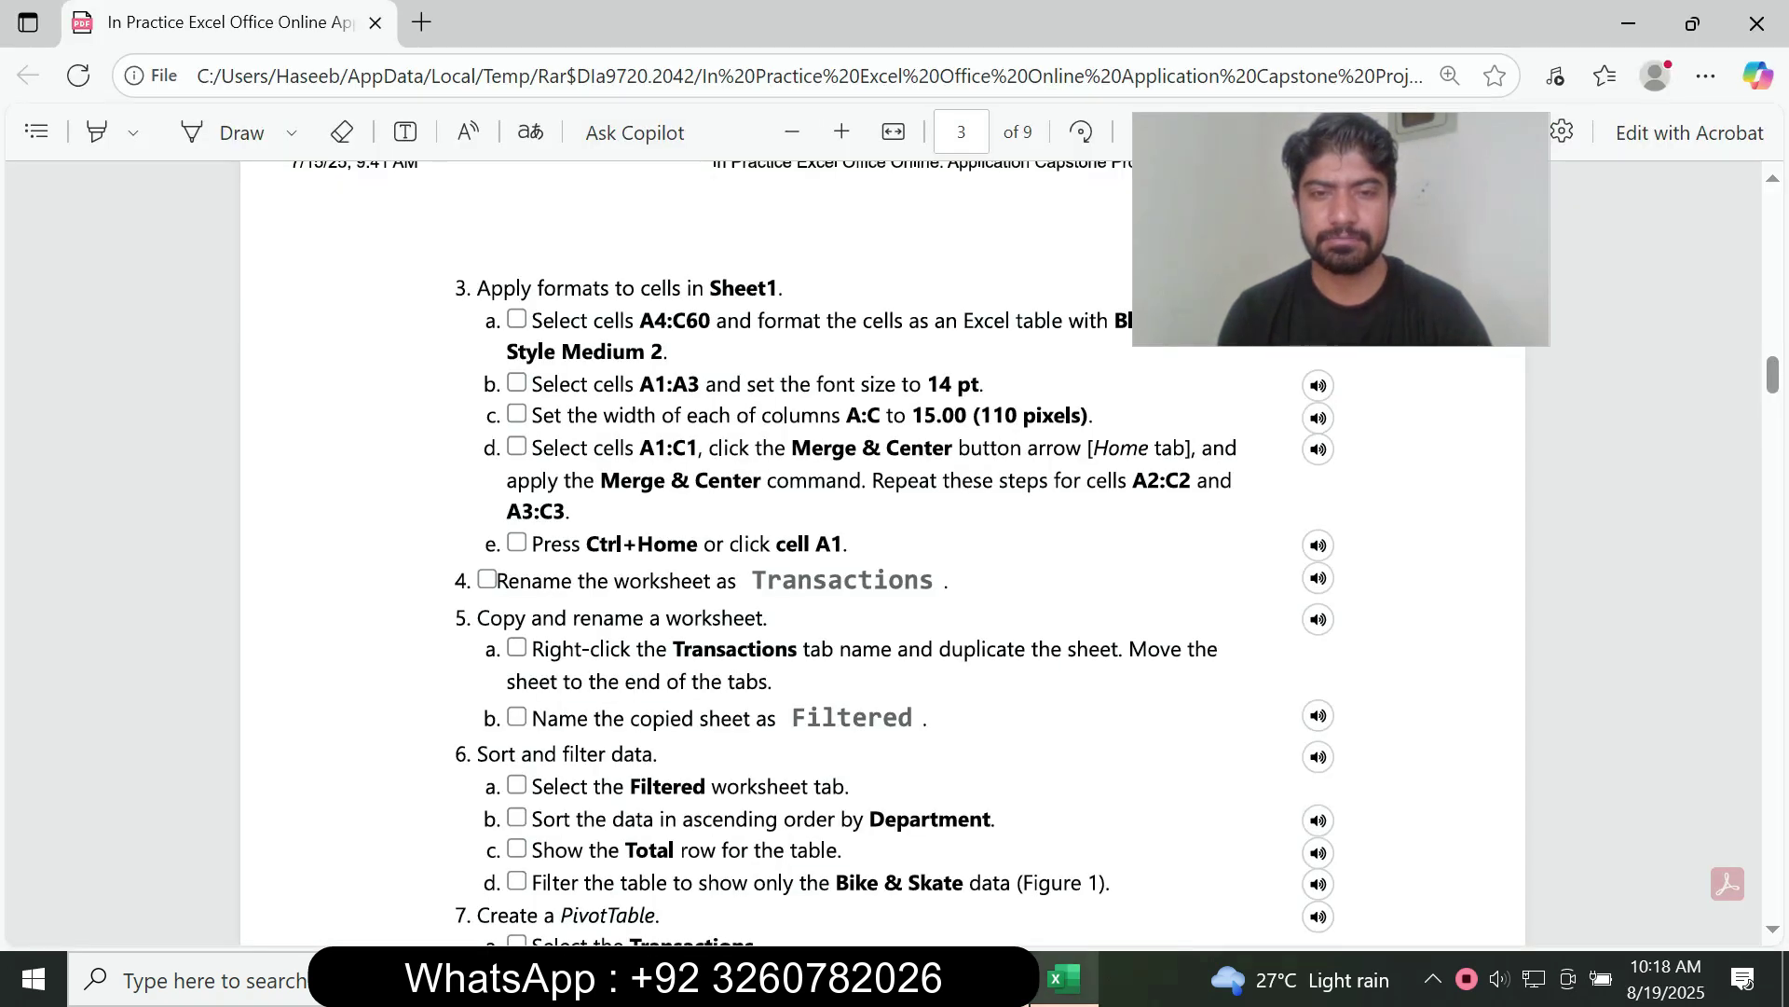
pyautogui.click(1063, 978)
pyautogui.write('Tran')
pyautogui.hotkey('alt', 'Tab')
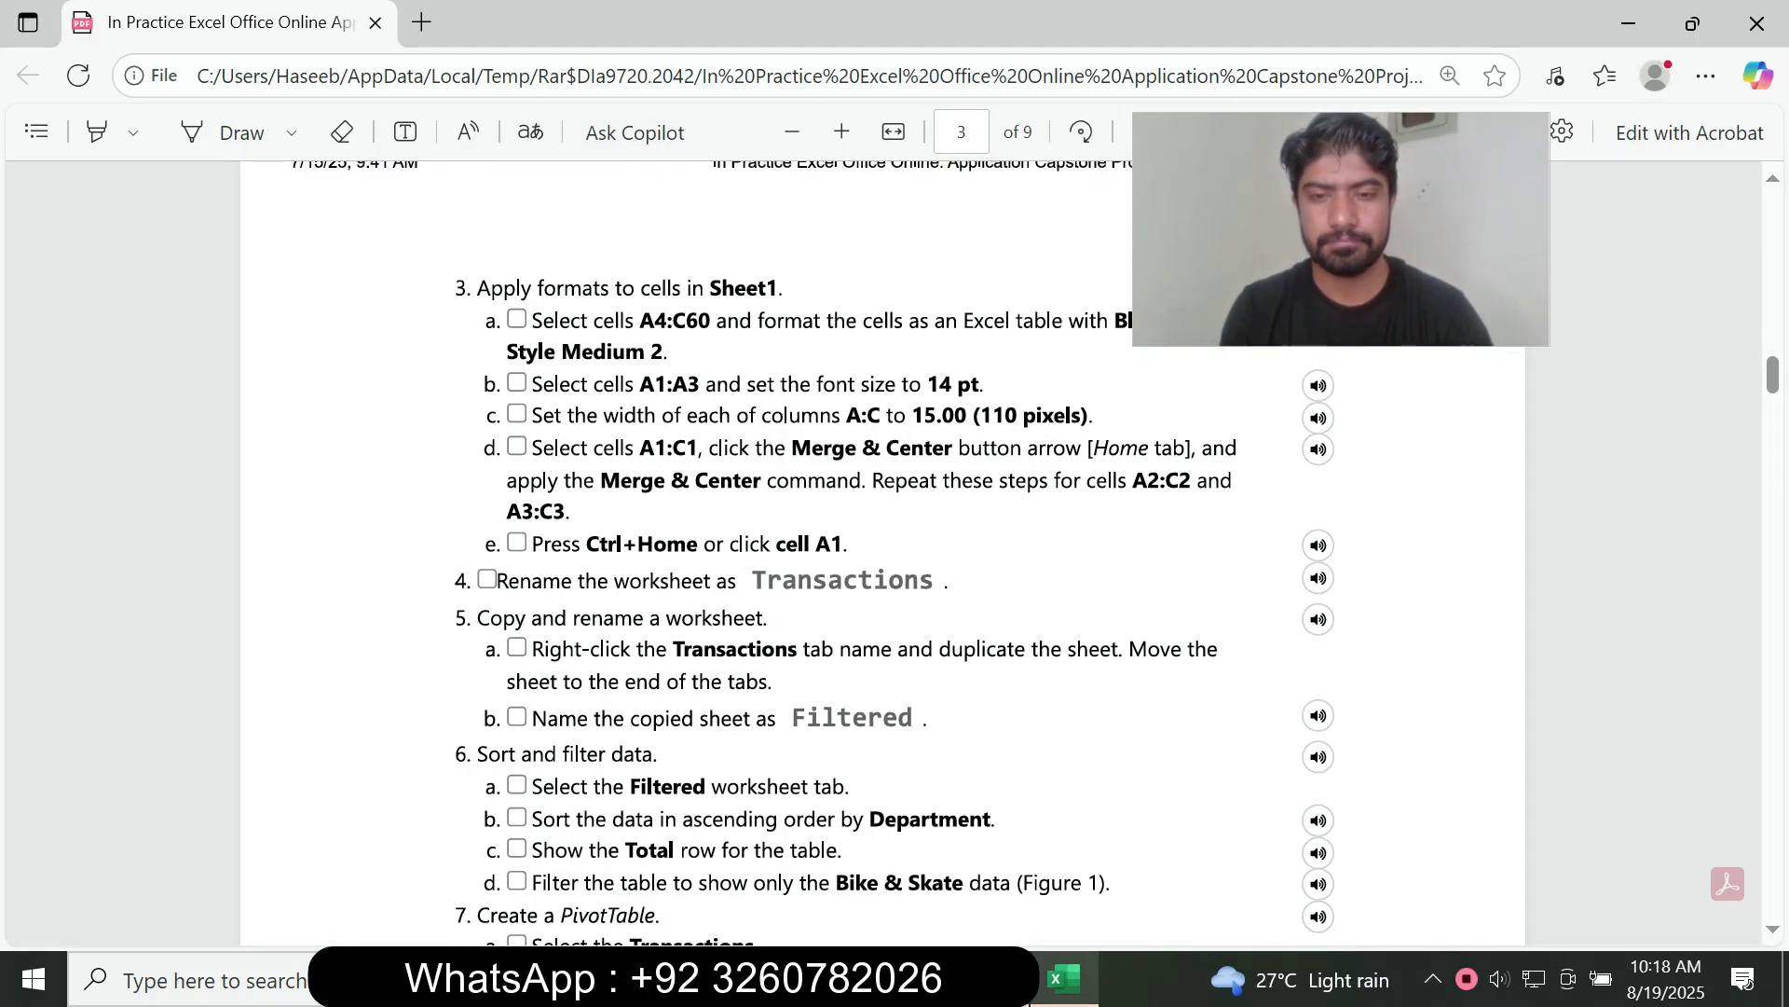
pyautogui.click(1064, 978)
pyautogui.write('Trans')
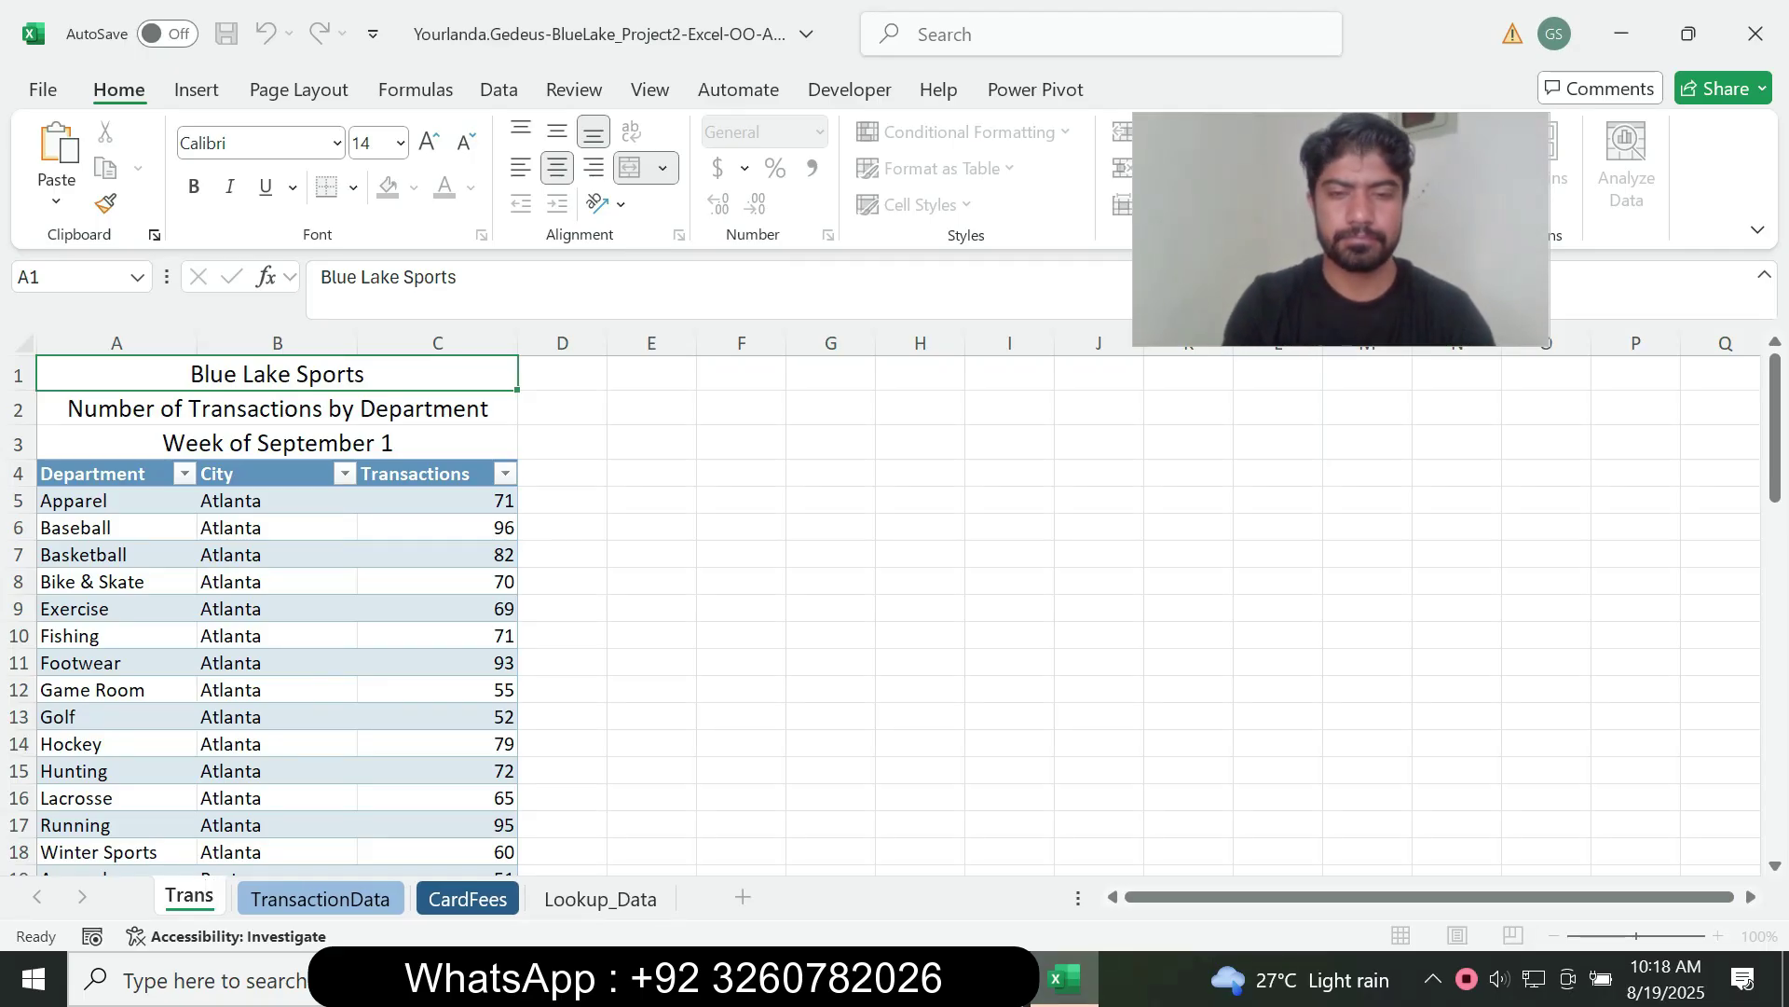
pyautogui.hotkey('alt', 'Tab')
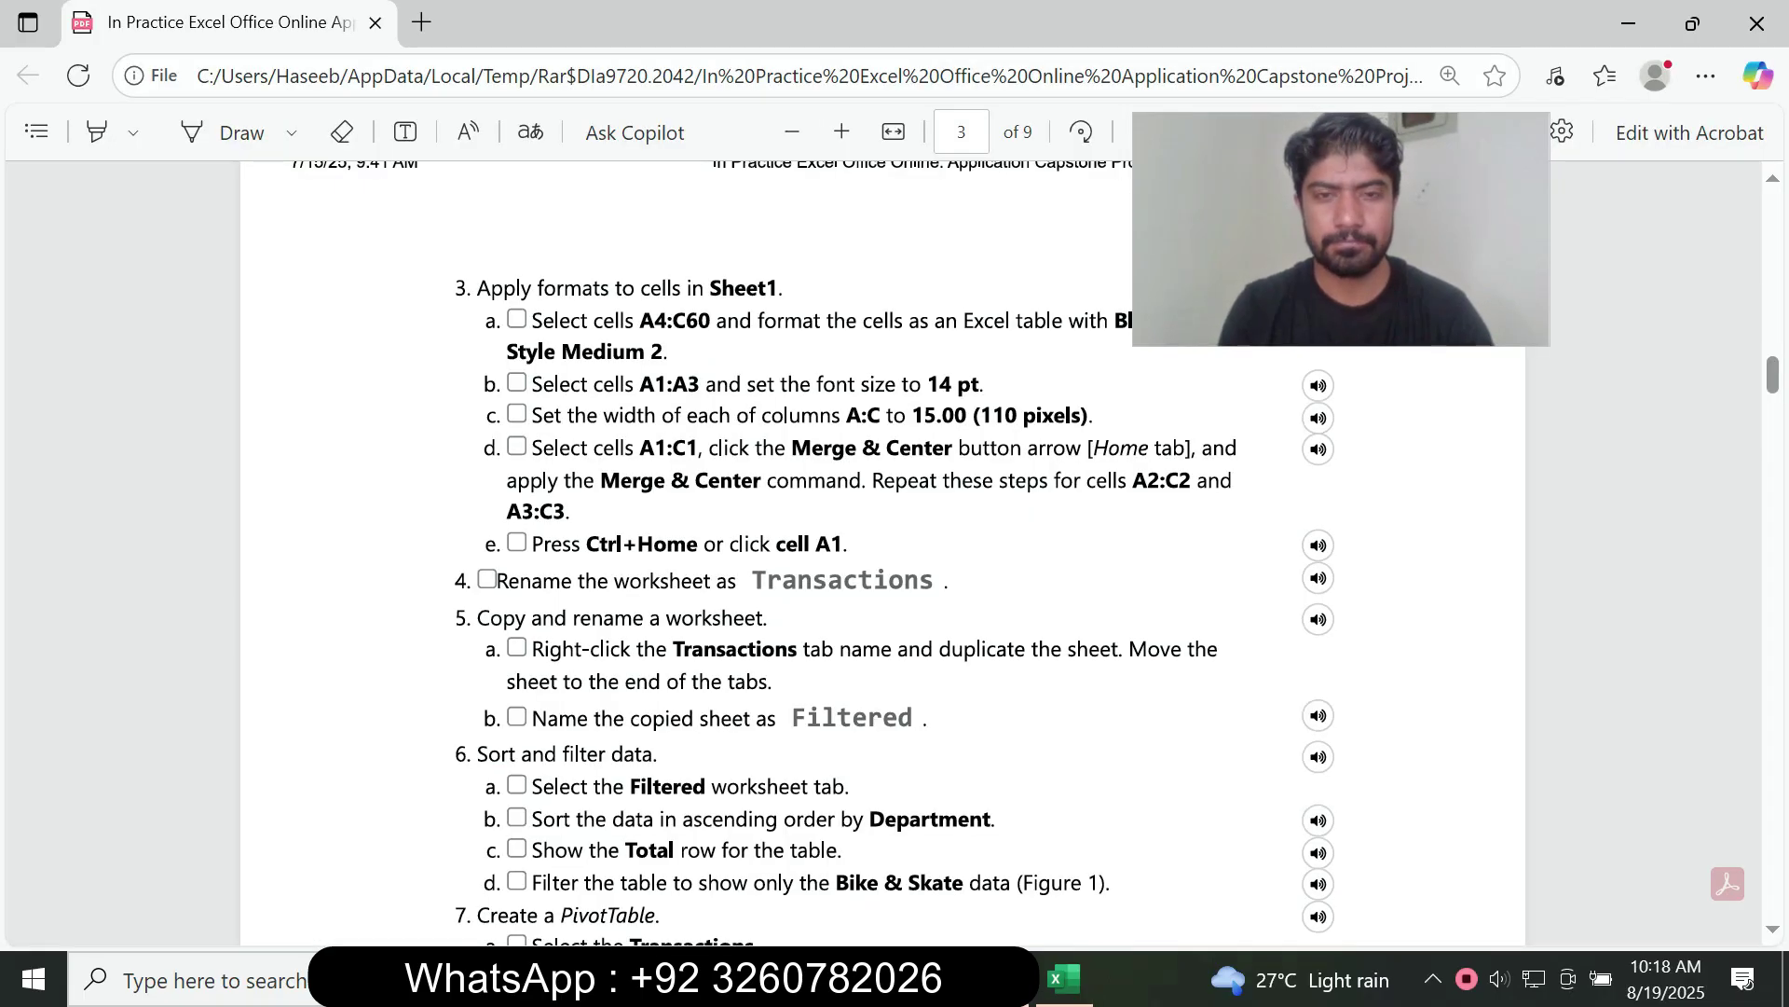
pyautogui.click(1064, 977)
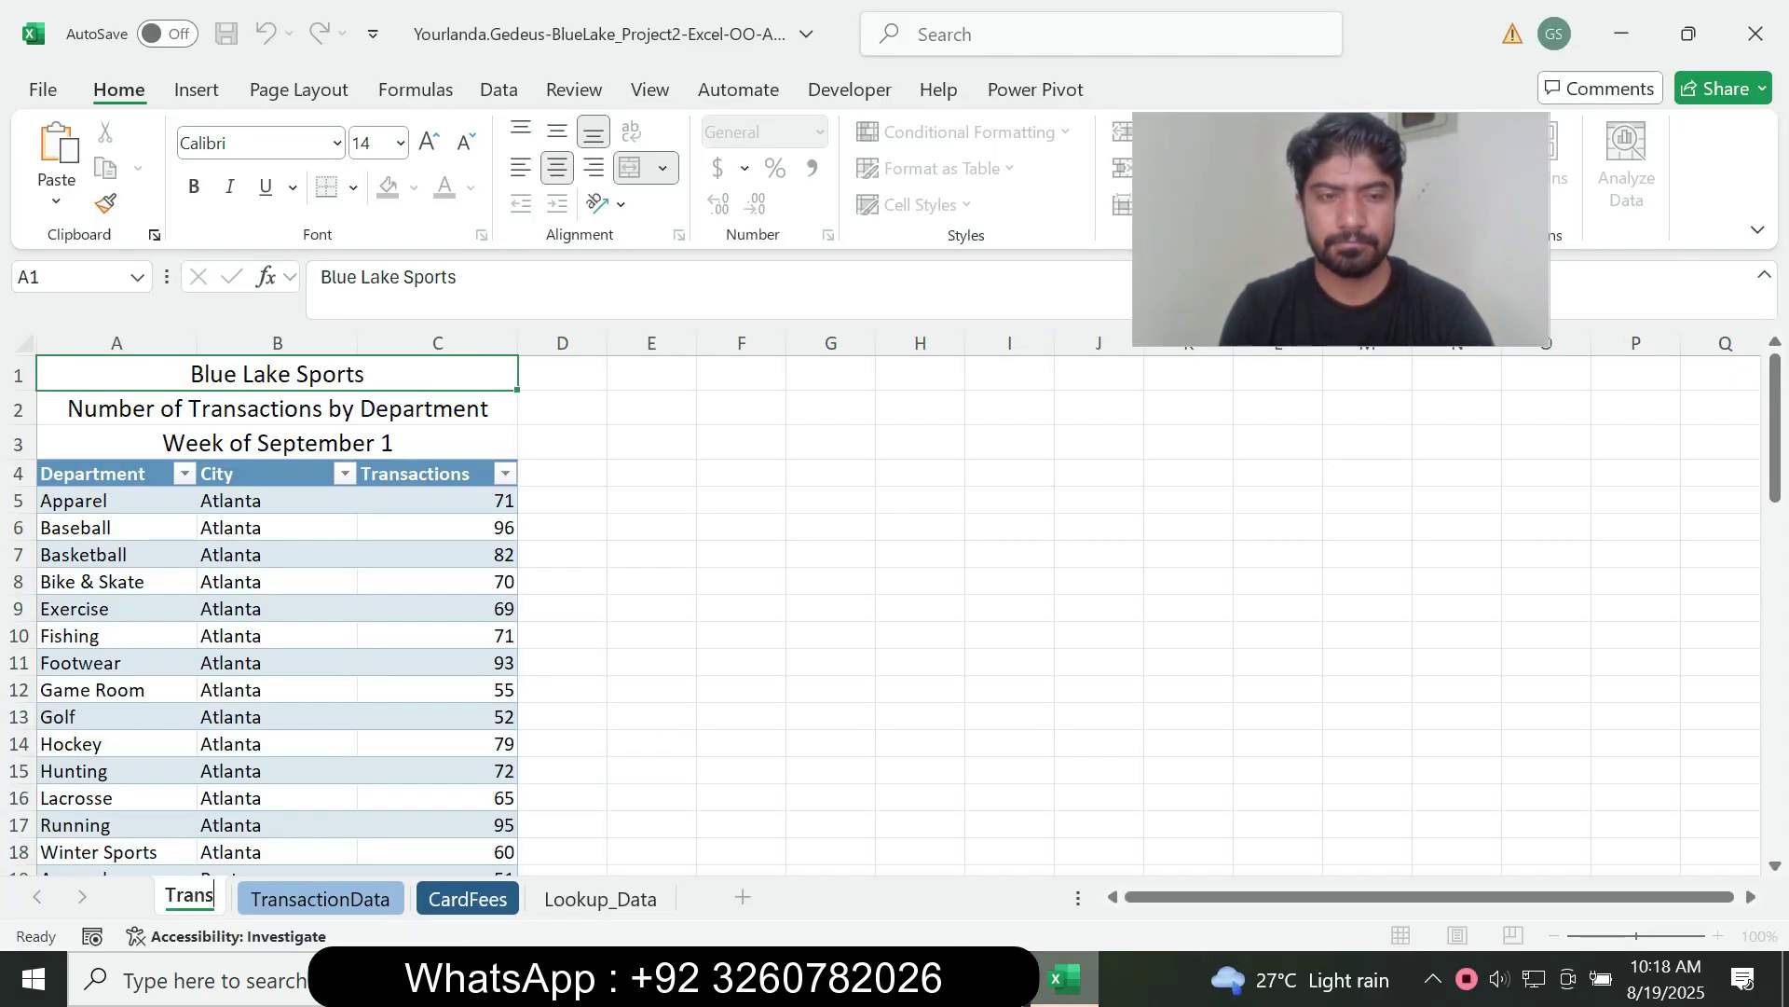
pyautogui.write('act')
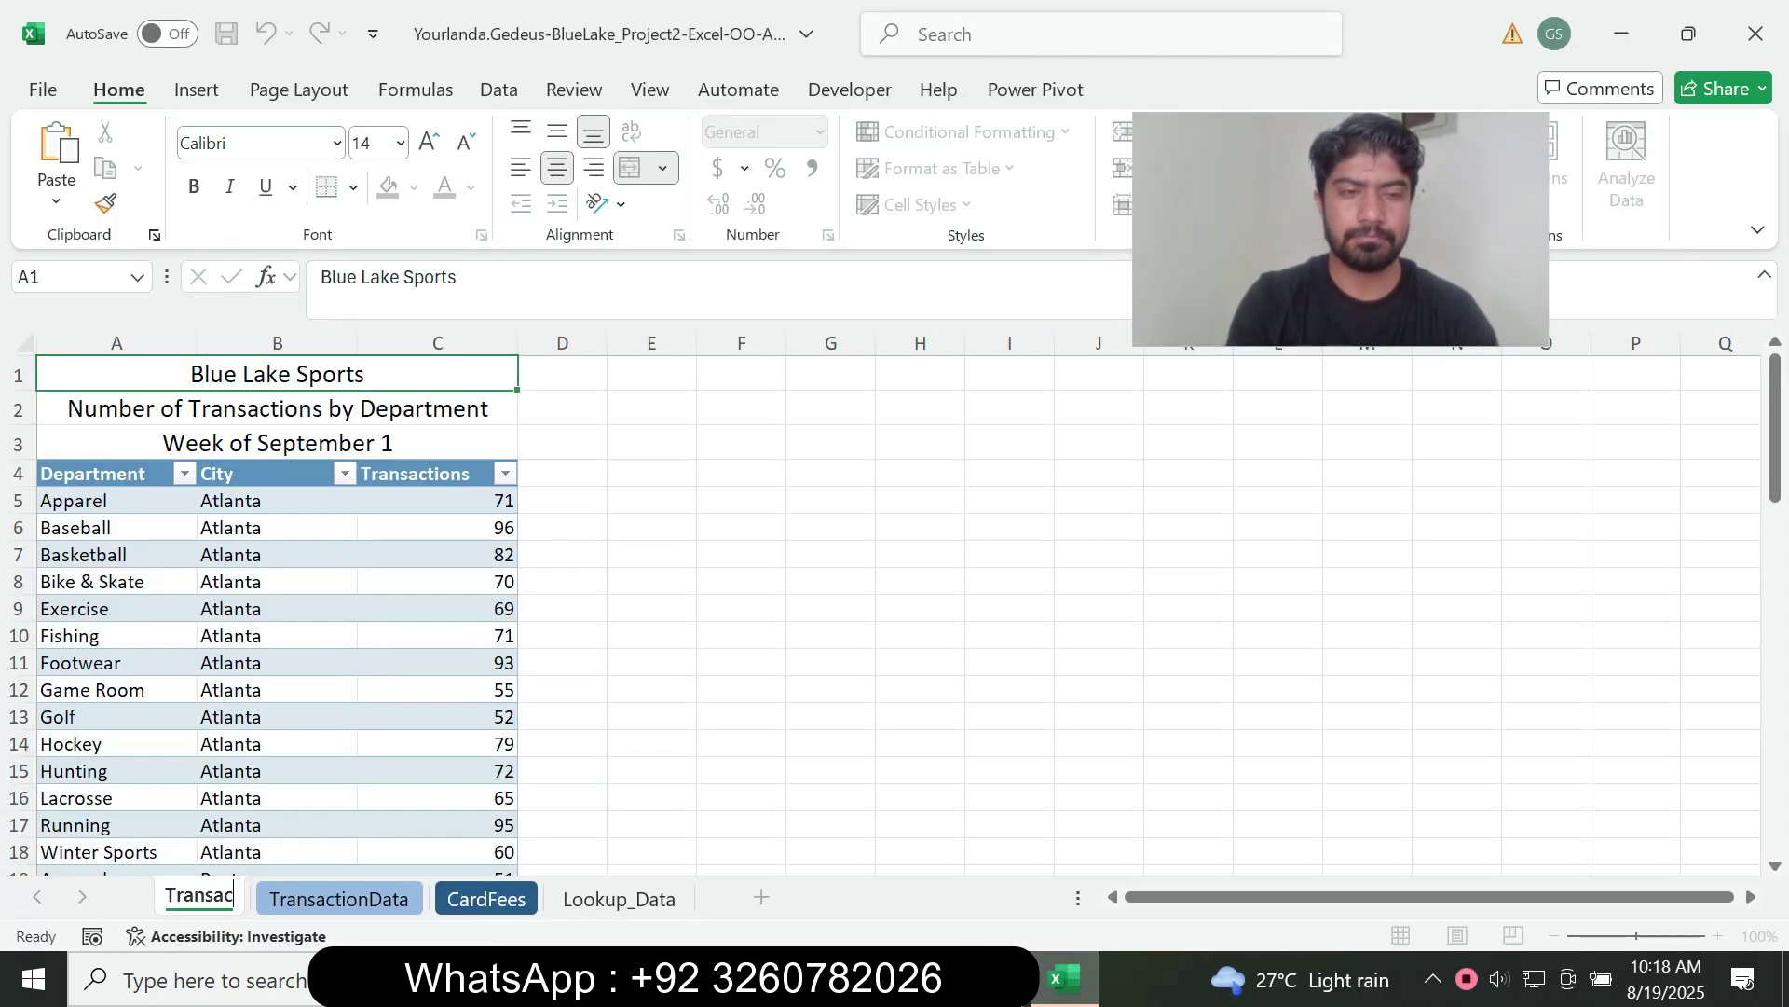
pyautogui.hotkey('alt', 'Tab')
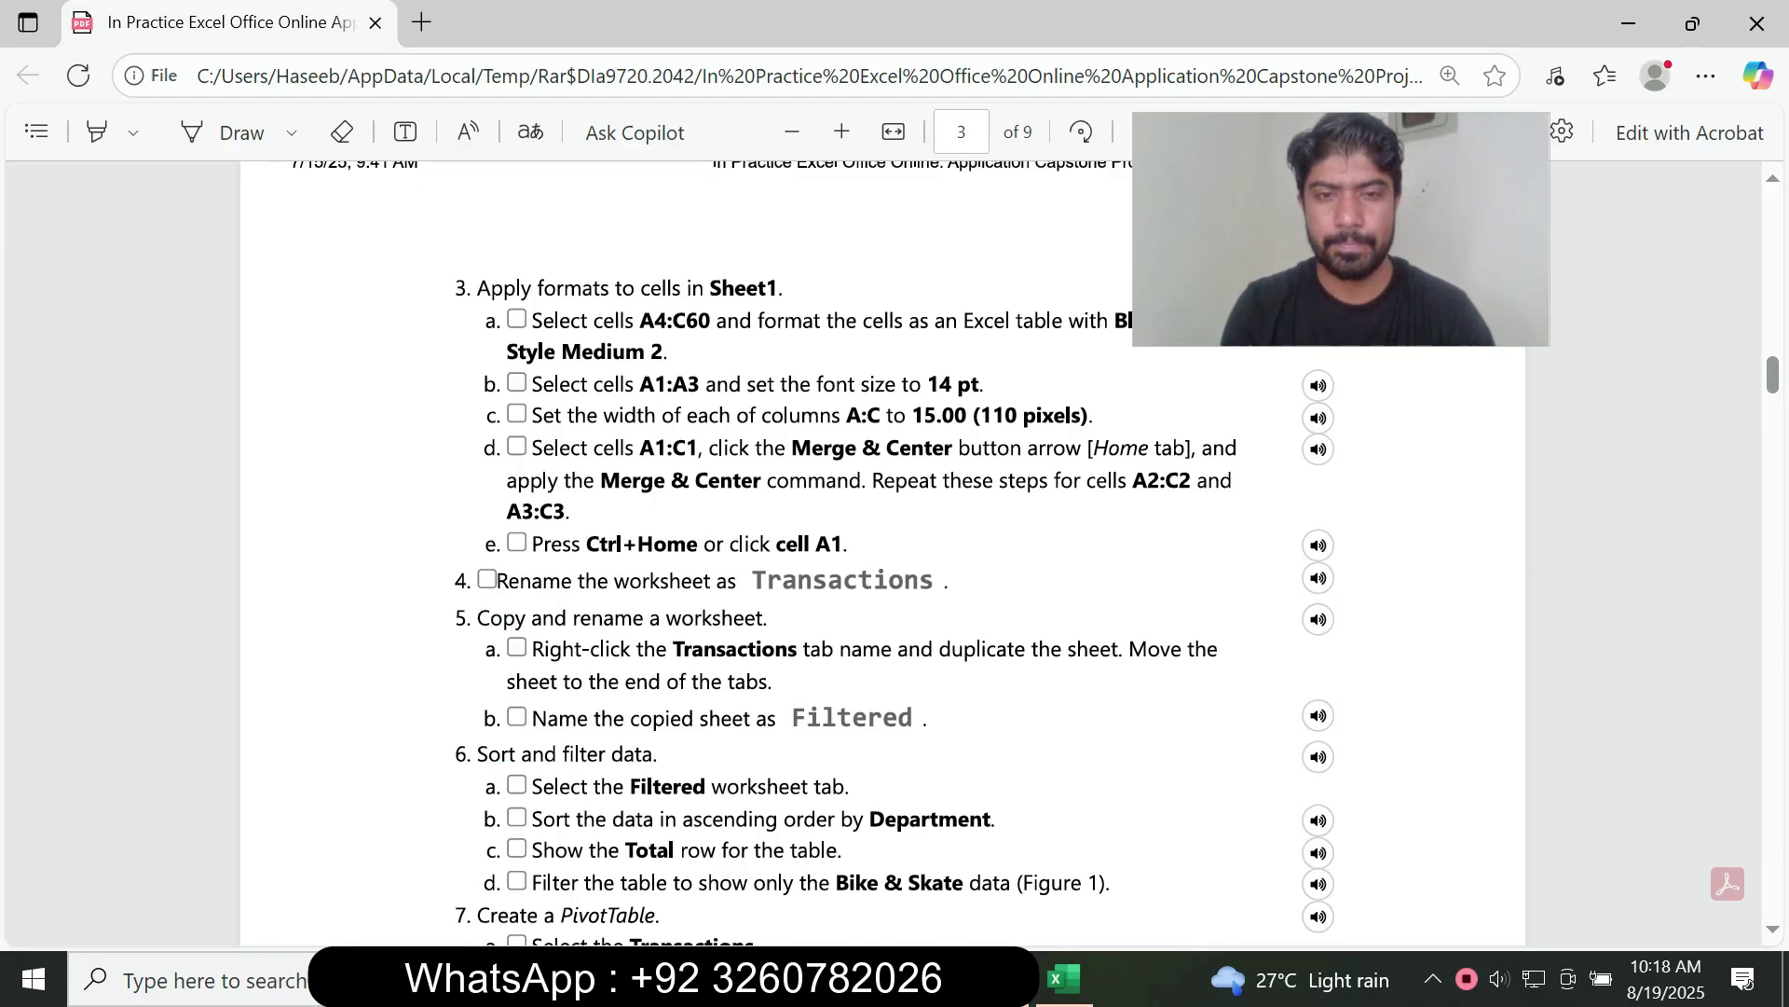
pyautogui.hotkey('alt', 'Tab')
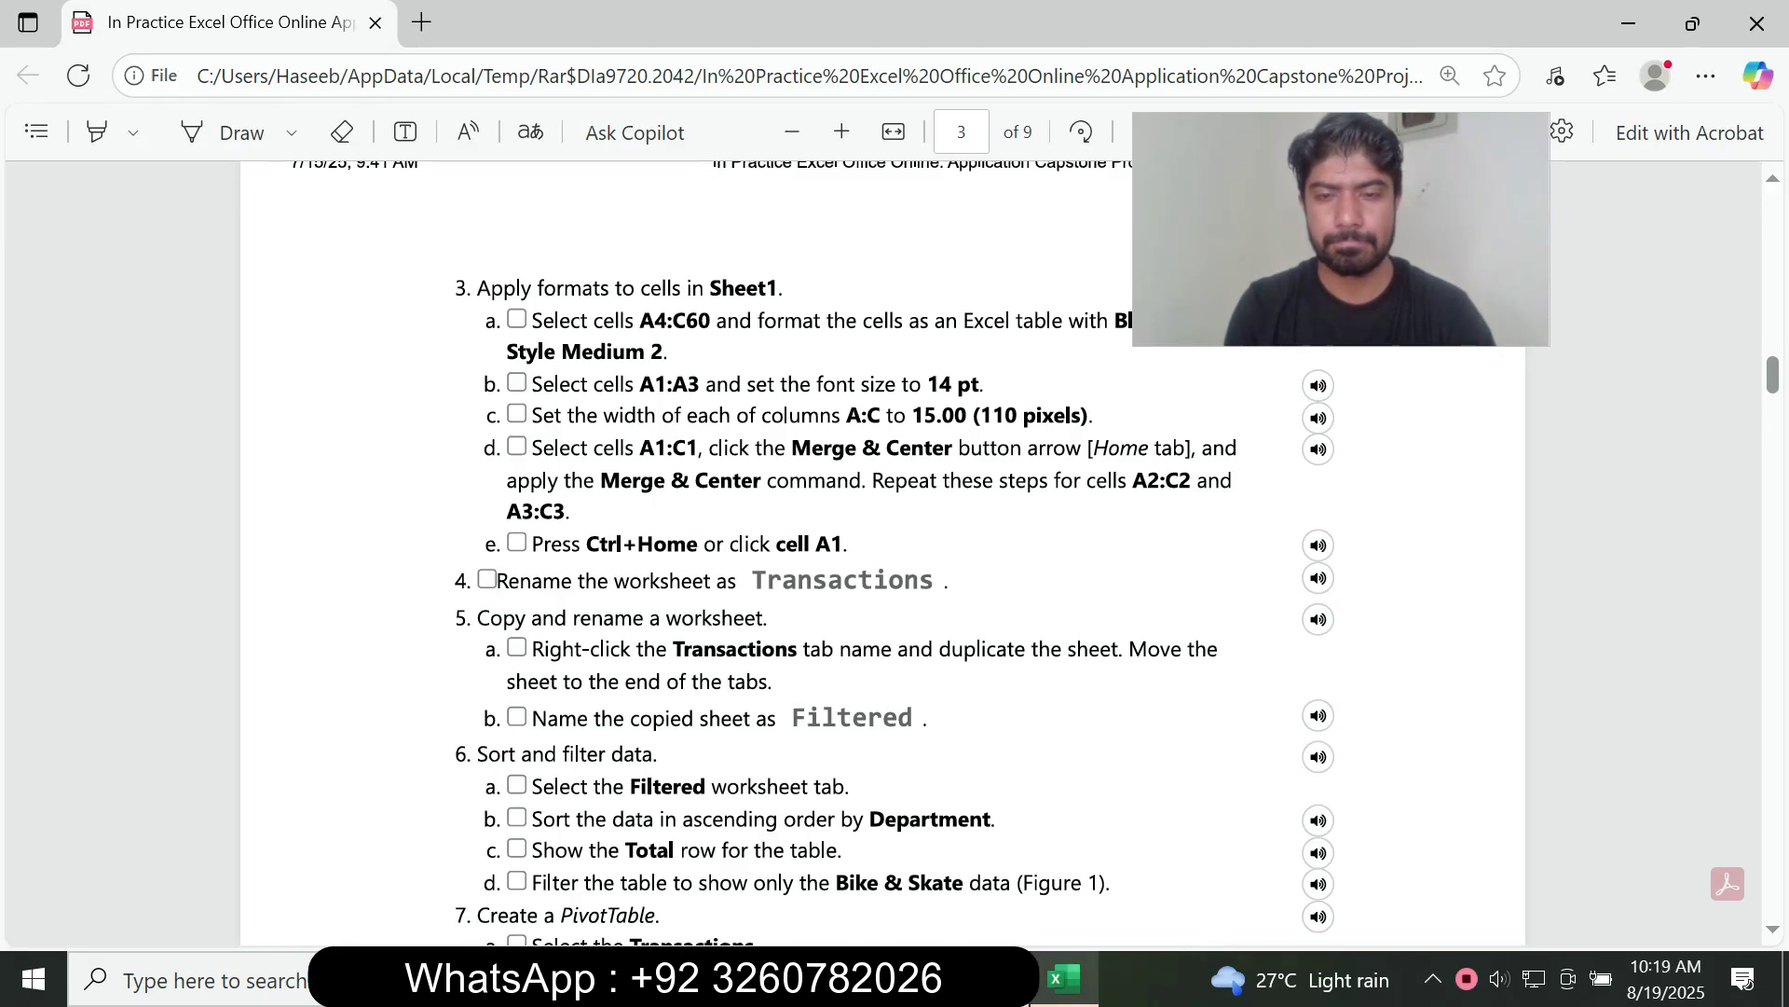
pyautogui.write('tions')
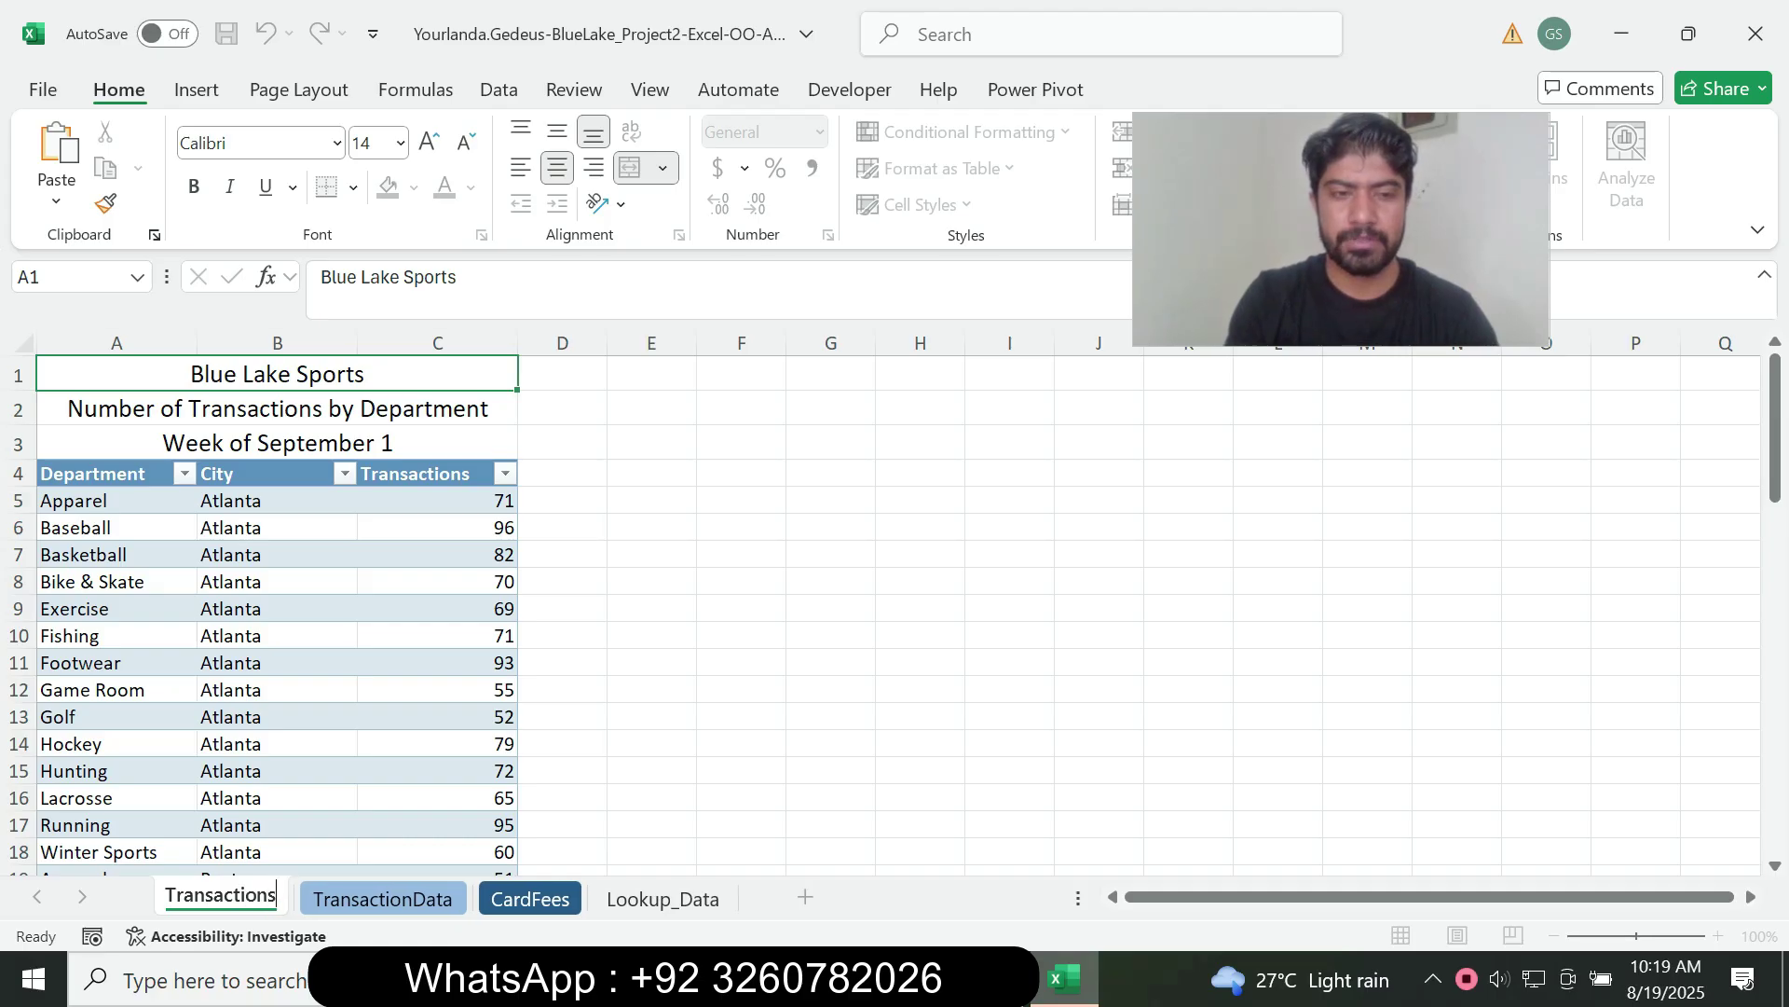
pyautogui.press('Return')
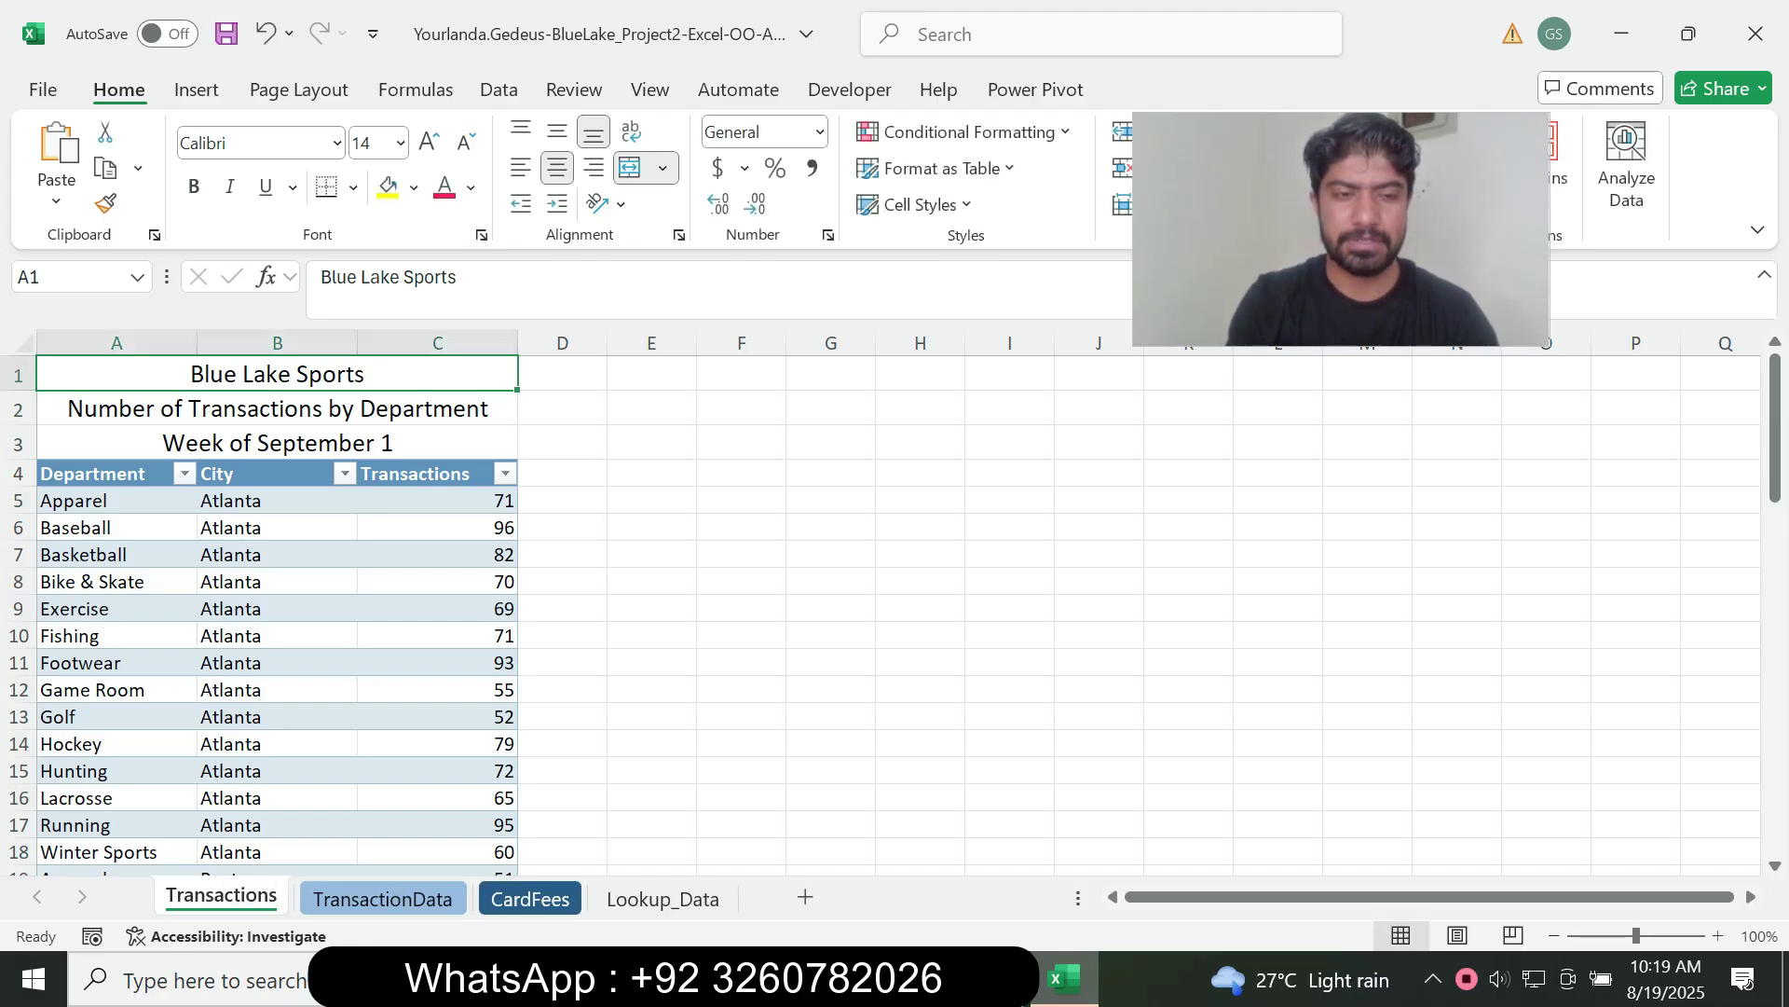
# Create a copy of the Transactions worksheet and place it after all the other sheets, as the project instructions require.
pyautogui.hotkey('alt', 'Tab')
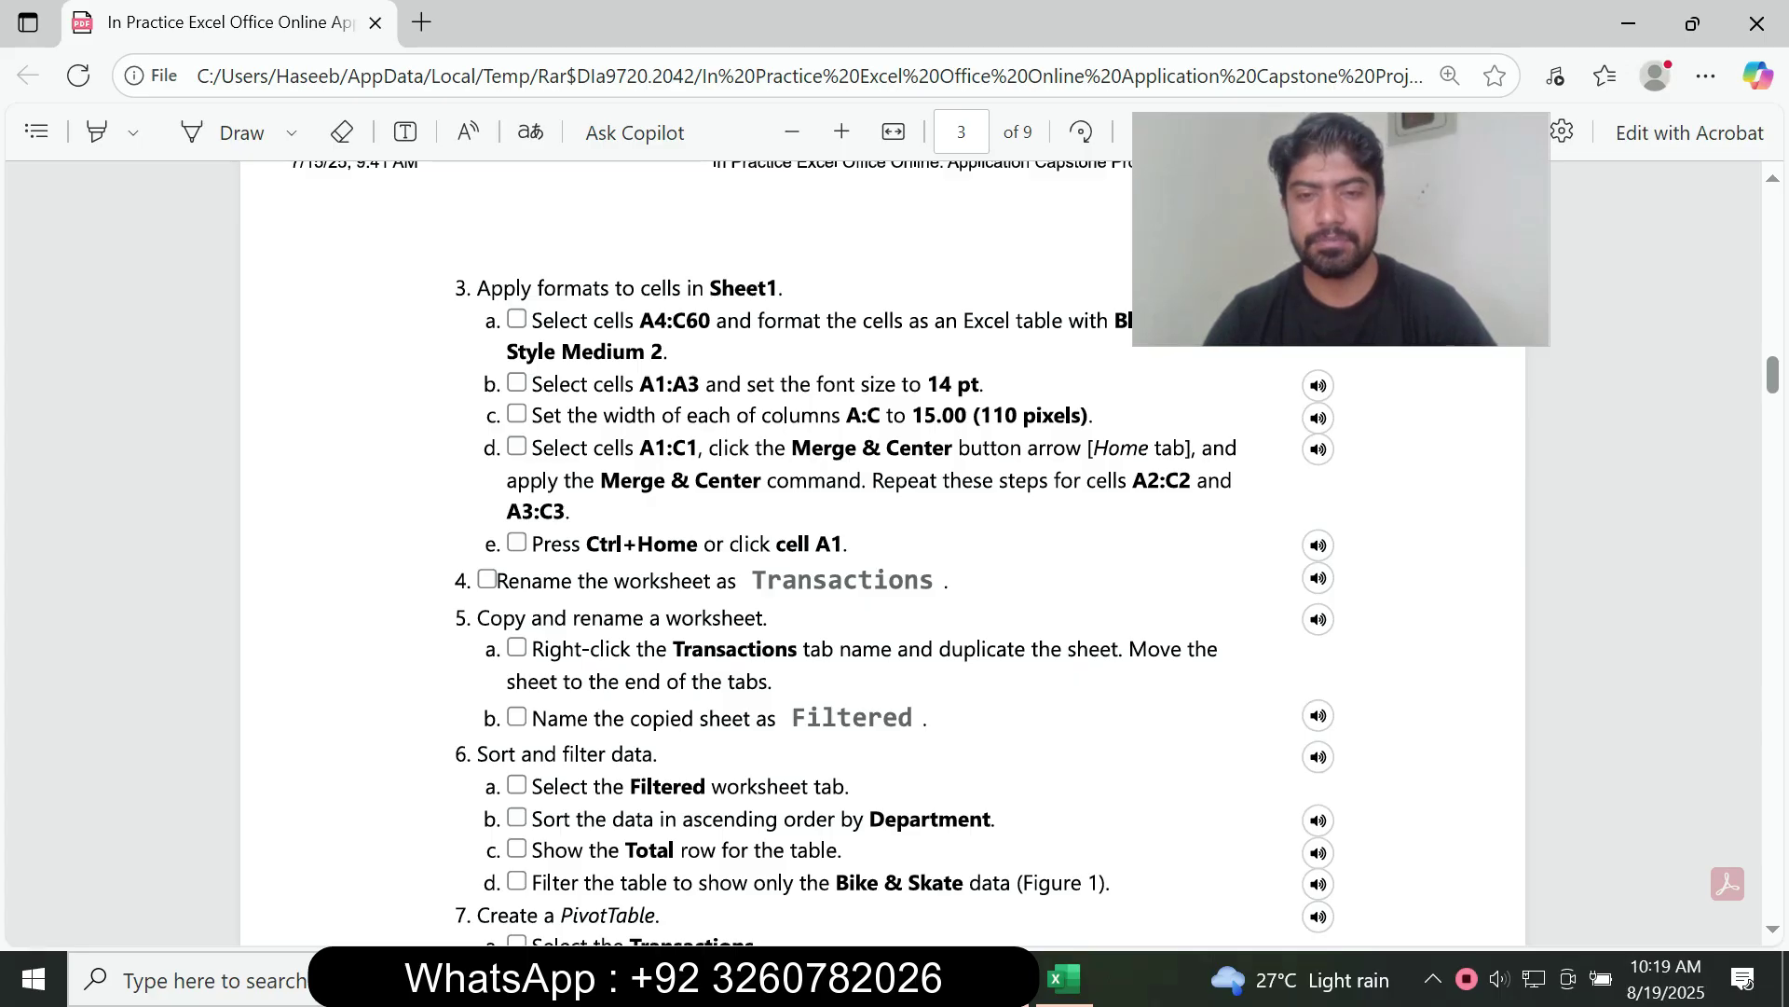
pyautogui.click(1063, 979)
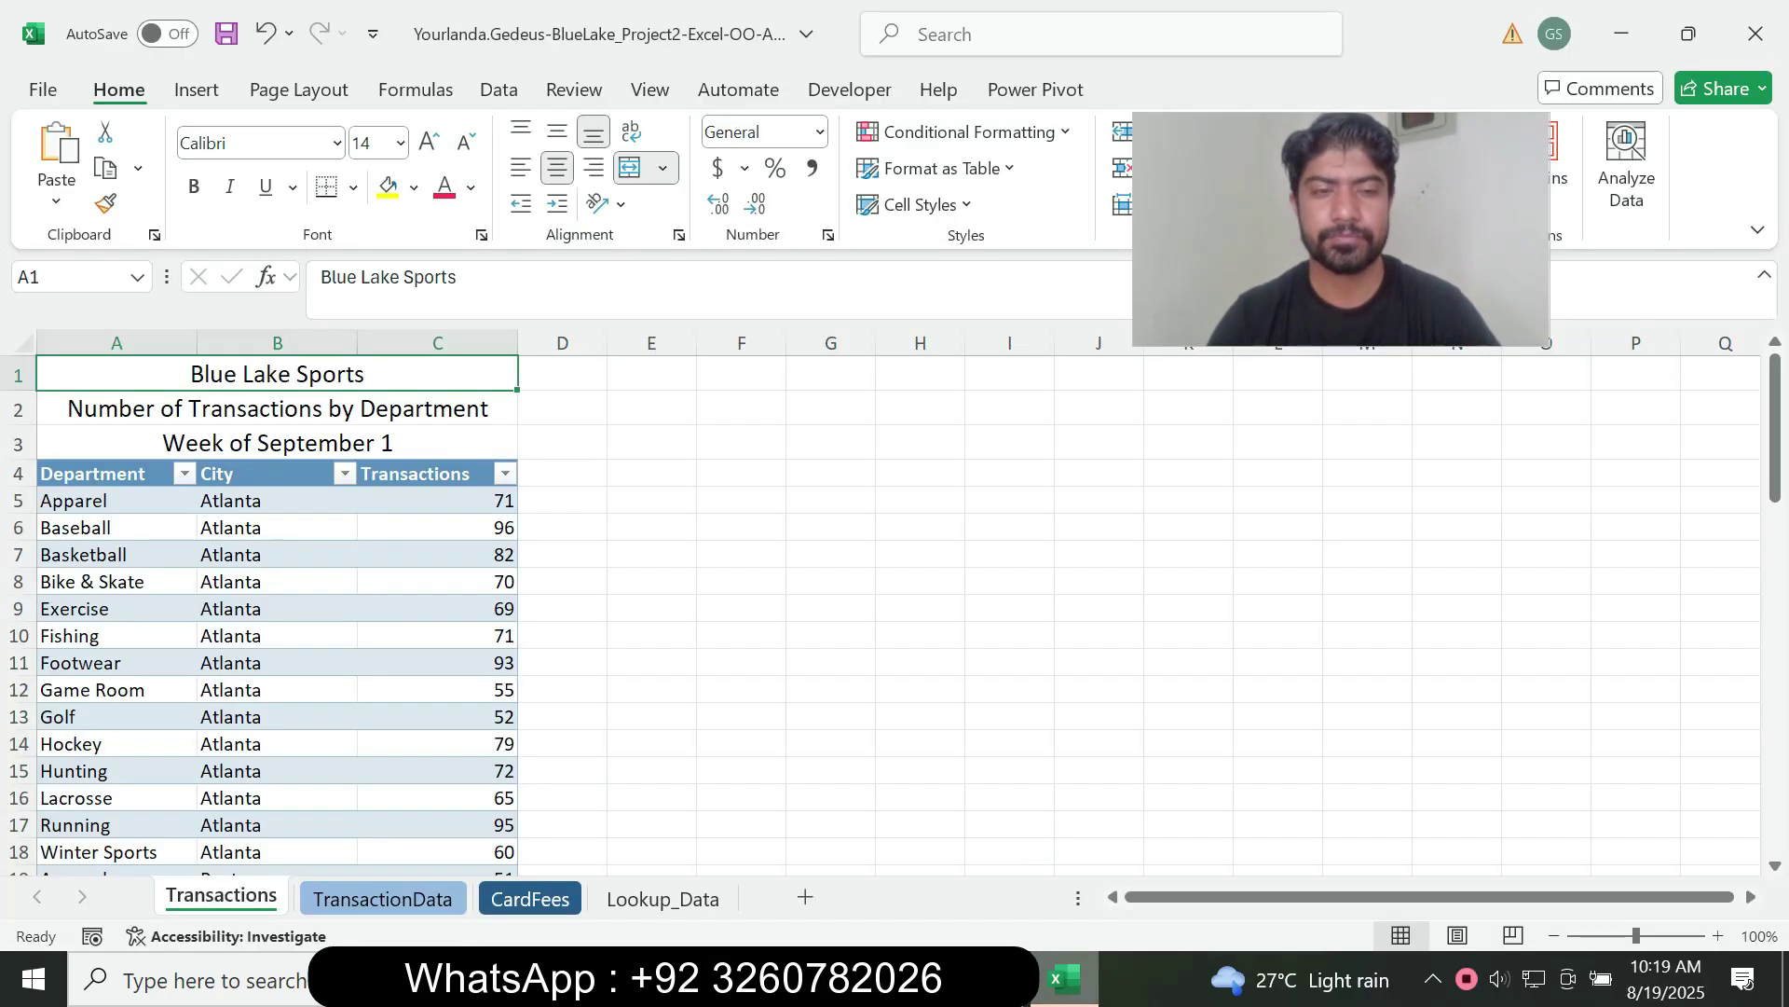
pyautogui.rightClick(261, 892)
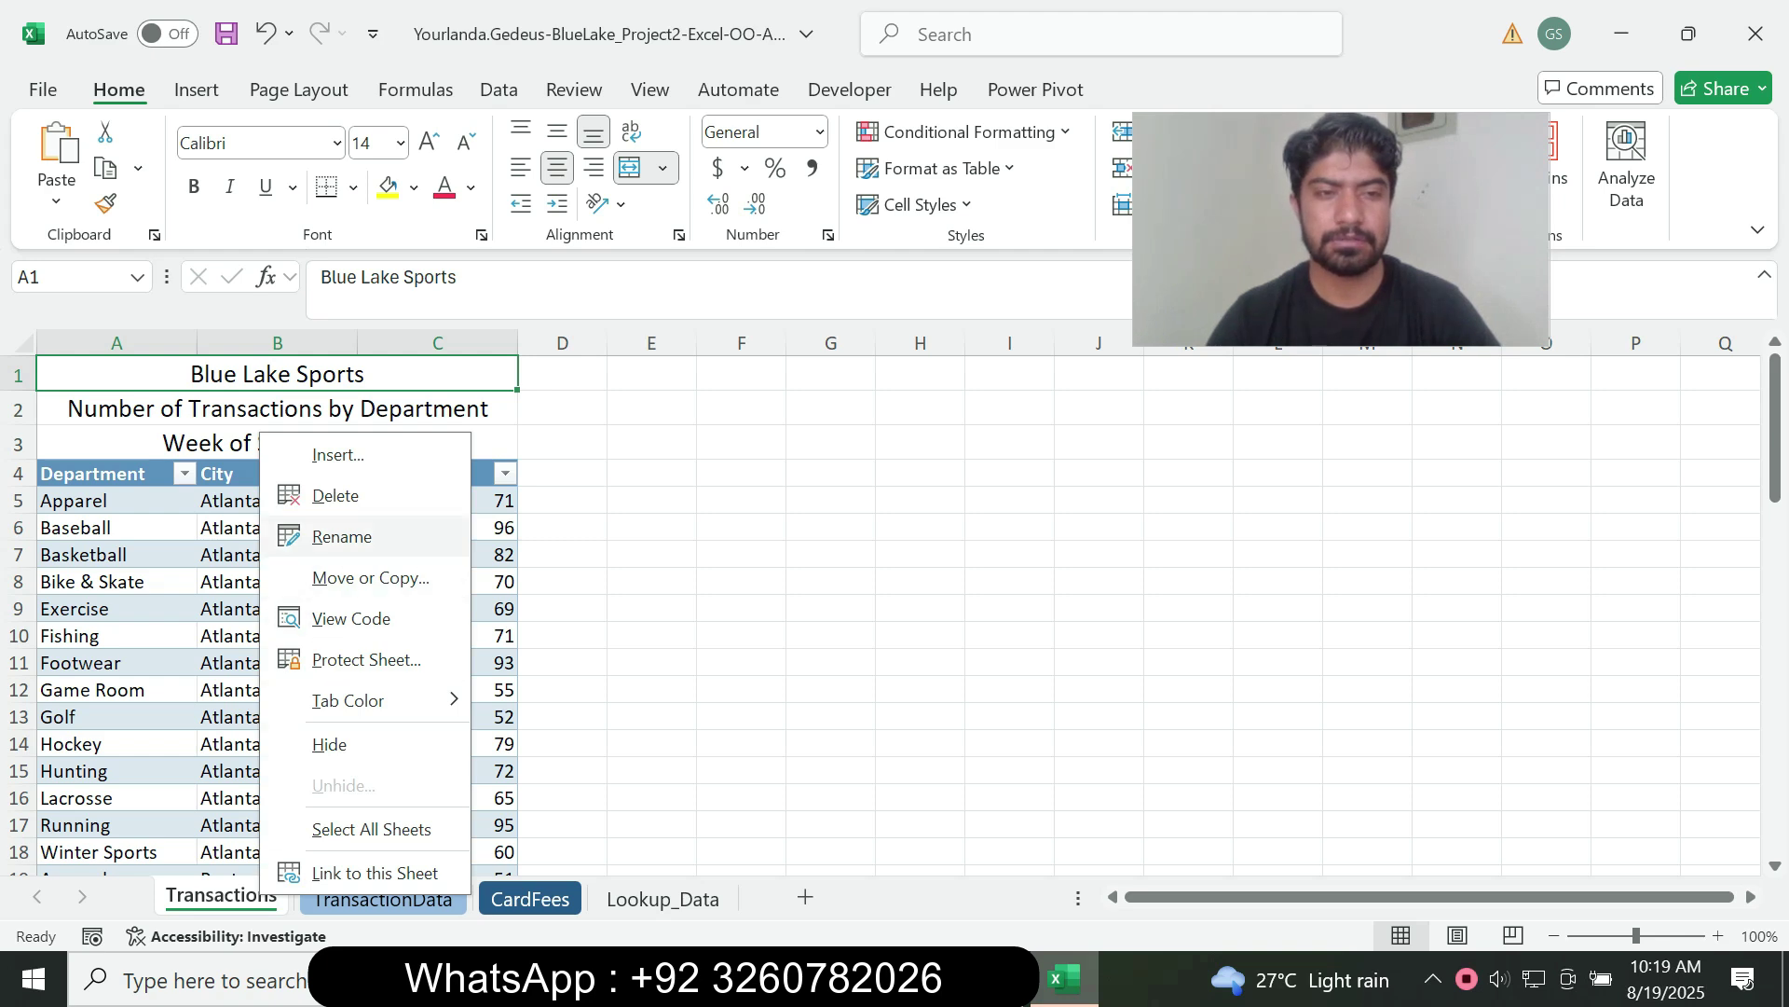
pyautogui.click(370, 578)
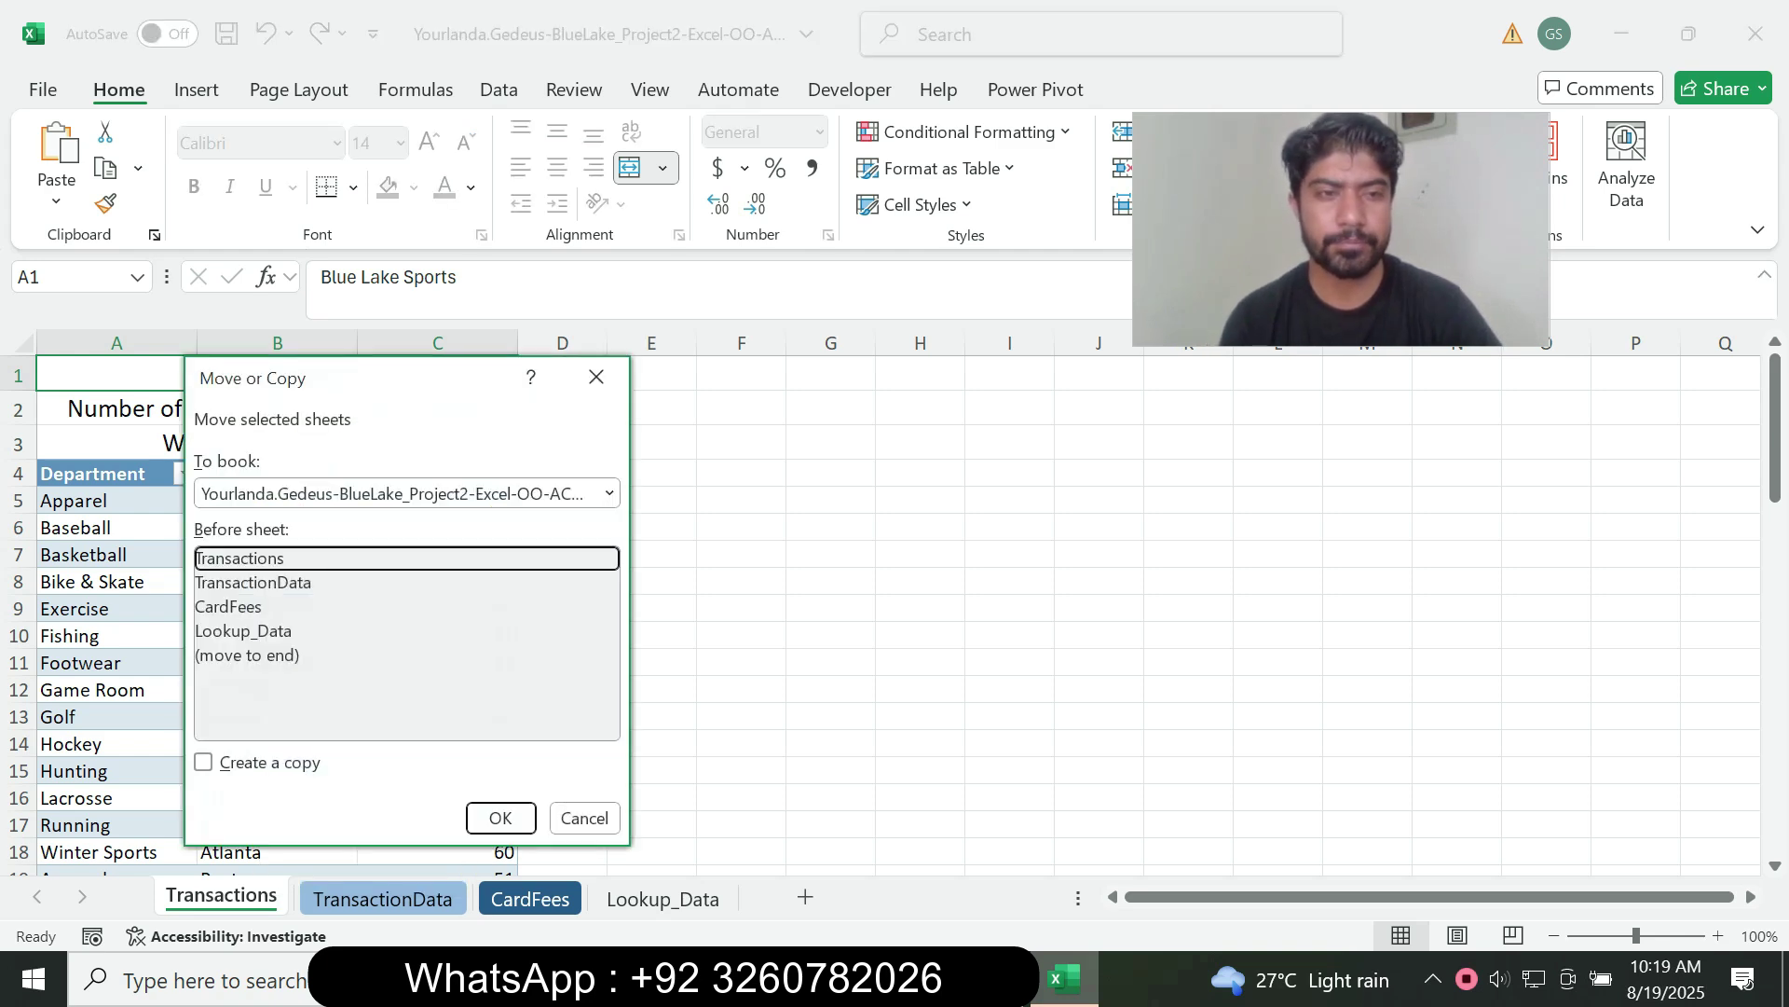
pyautogui.click(247, 655)
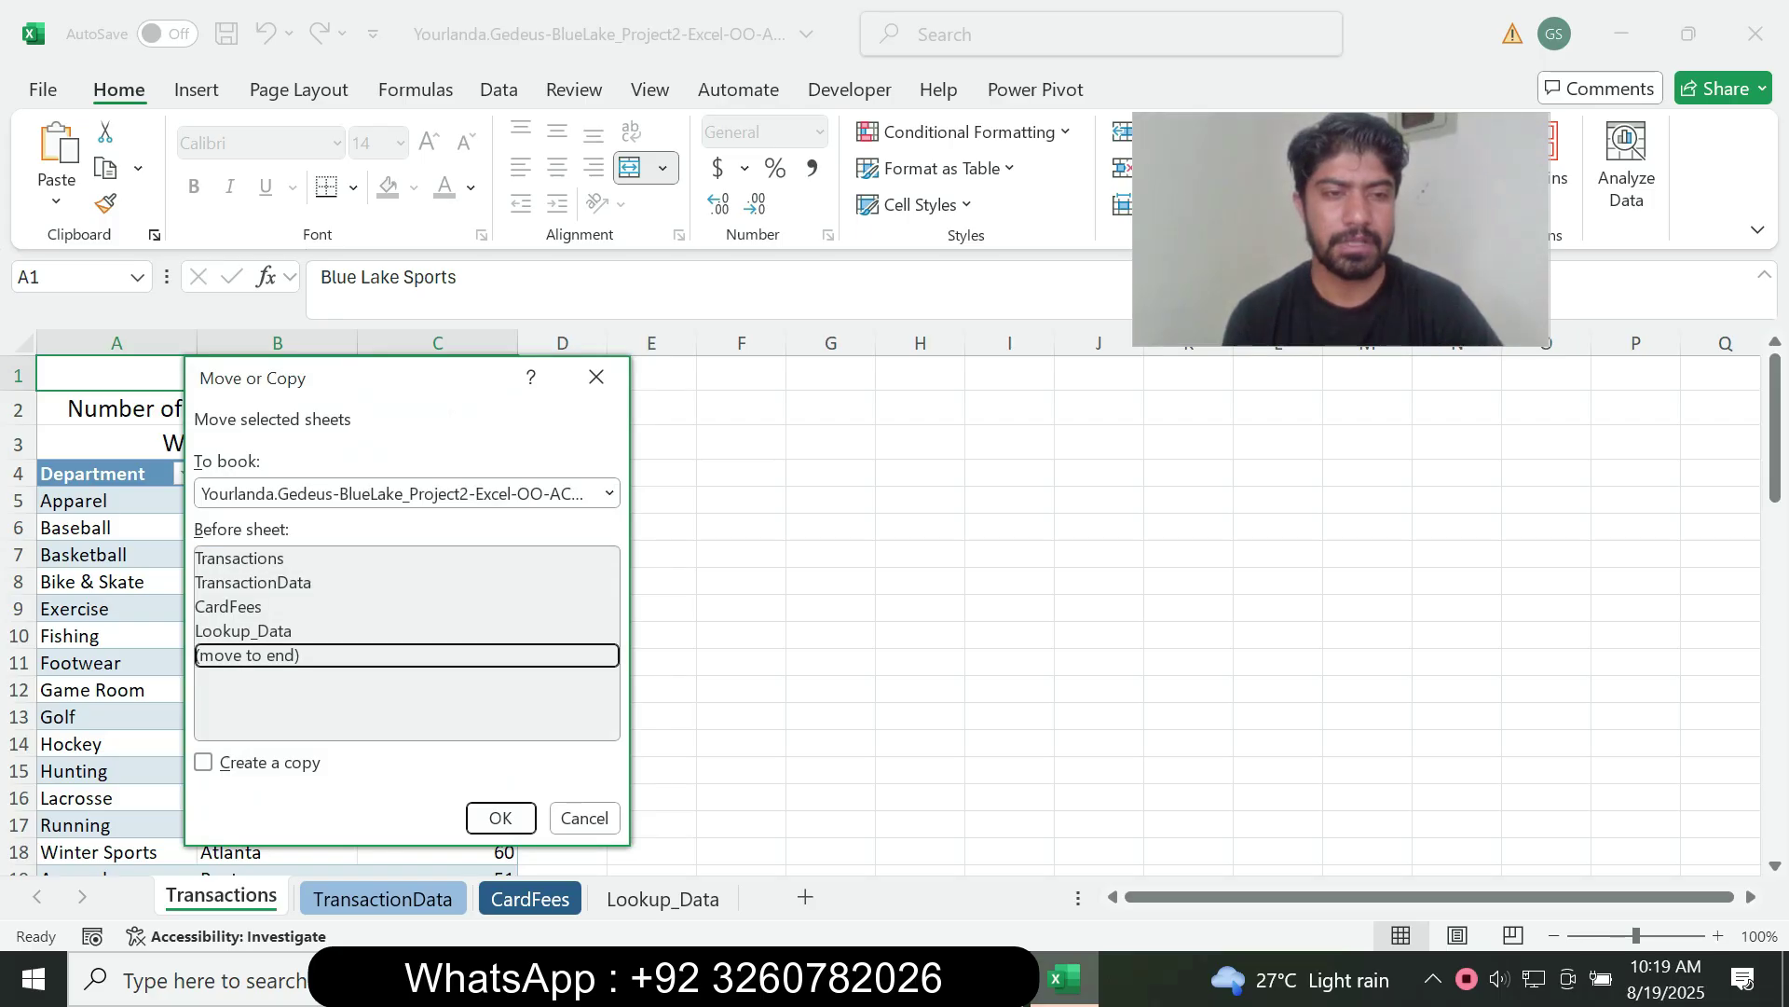
pyautogui.hotkey('alt', 'c')
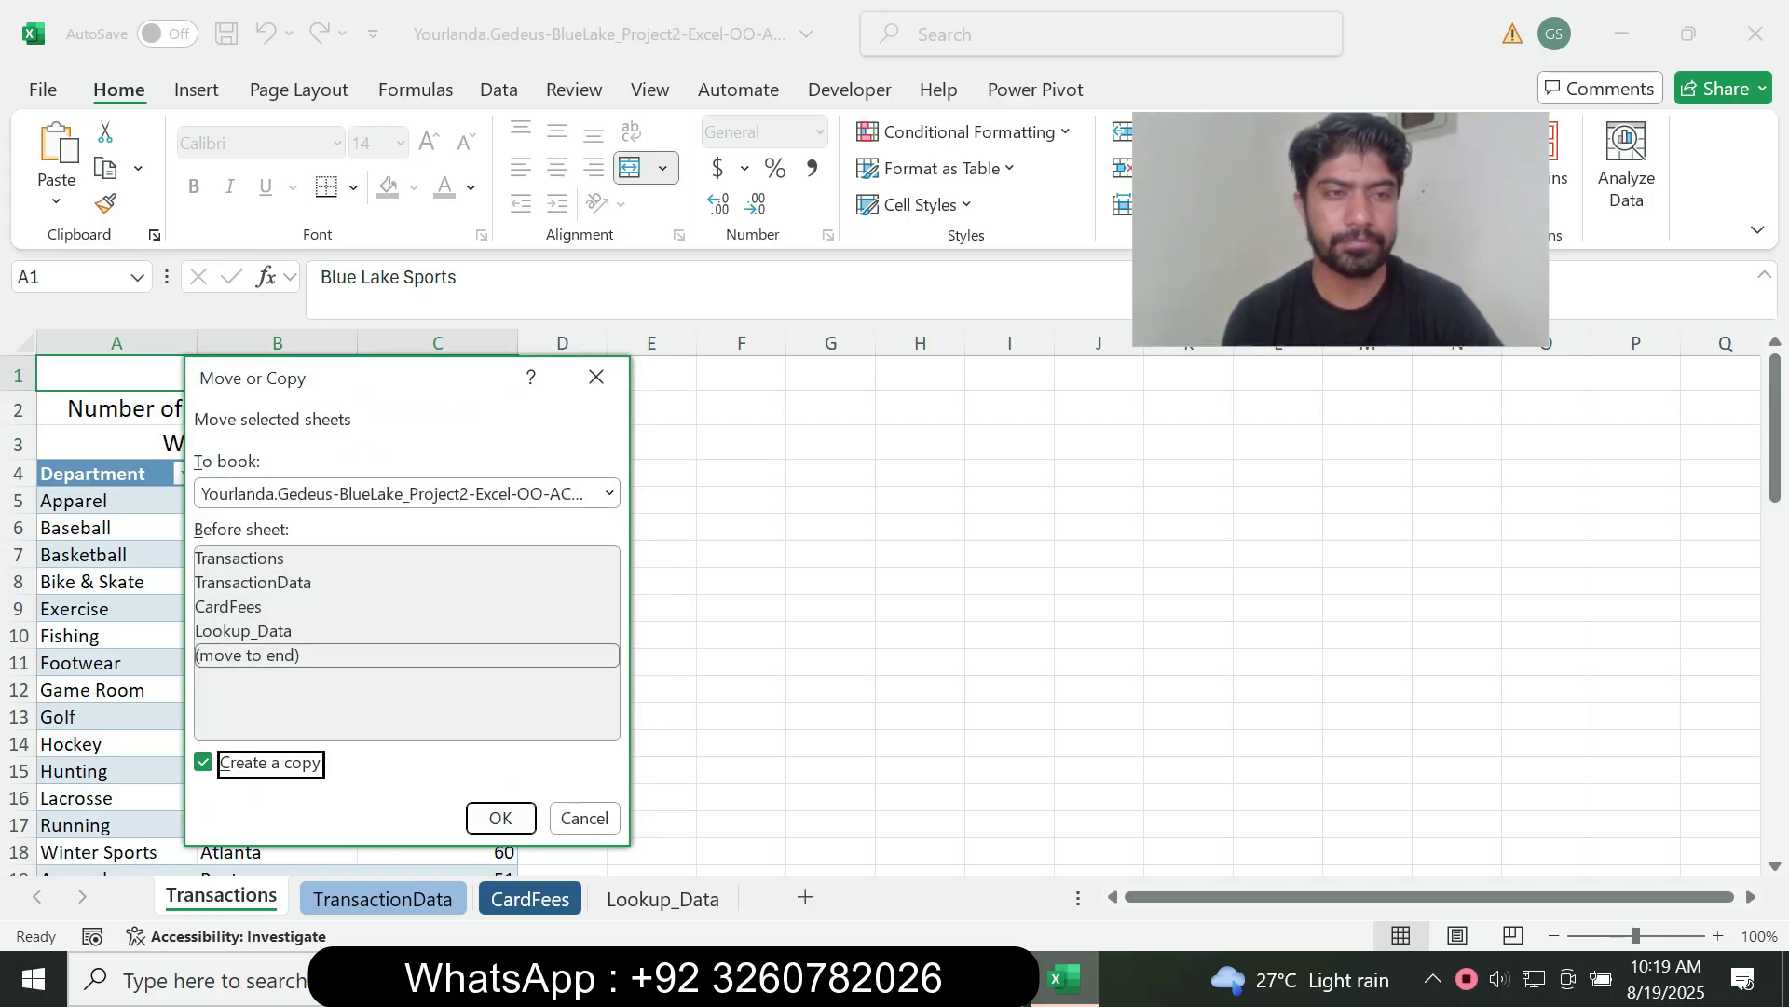
pyautogui.click(501, 818)
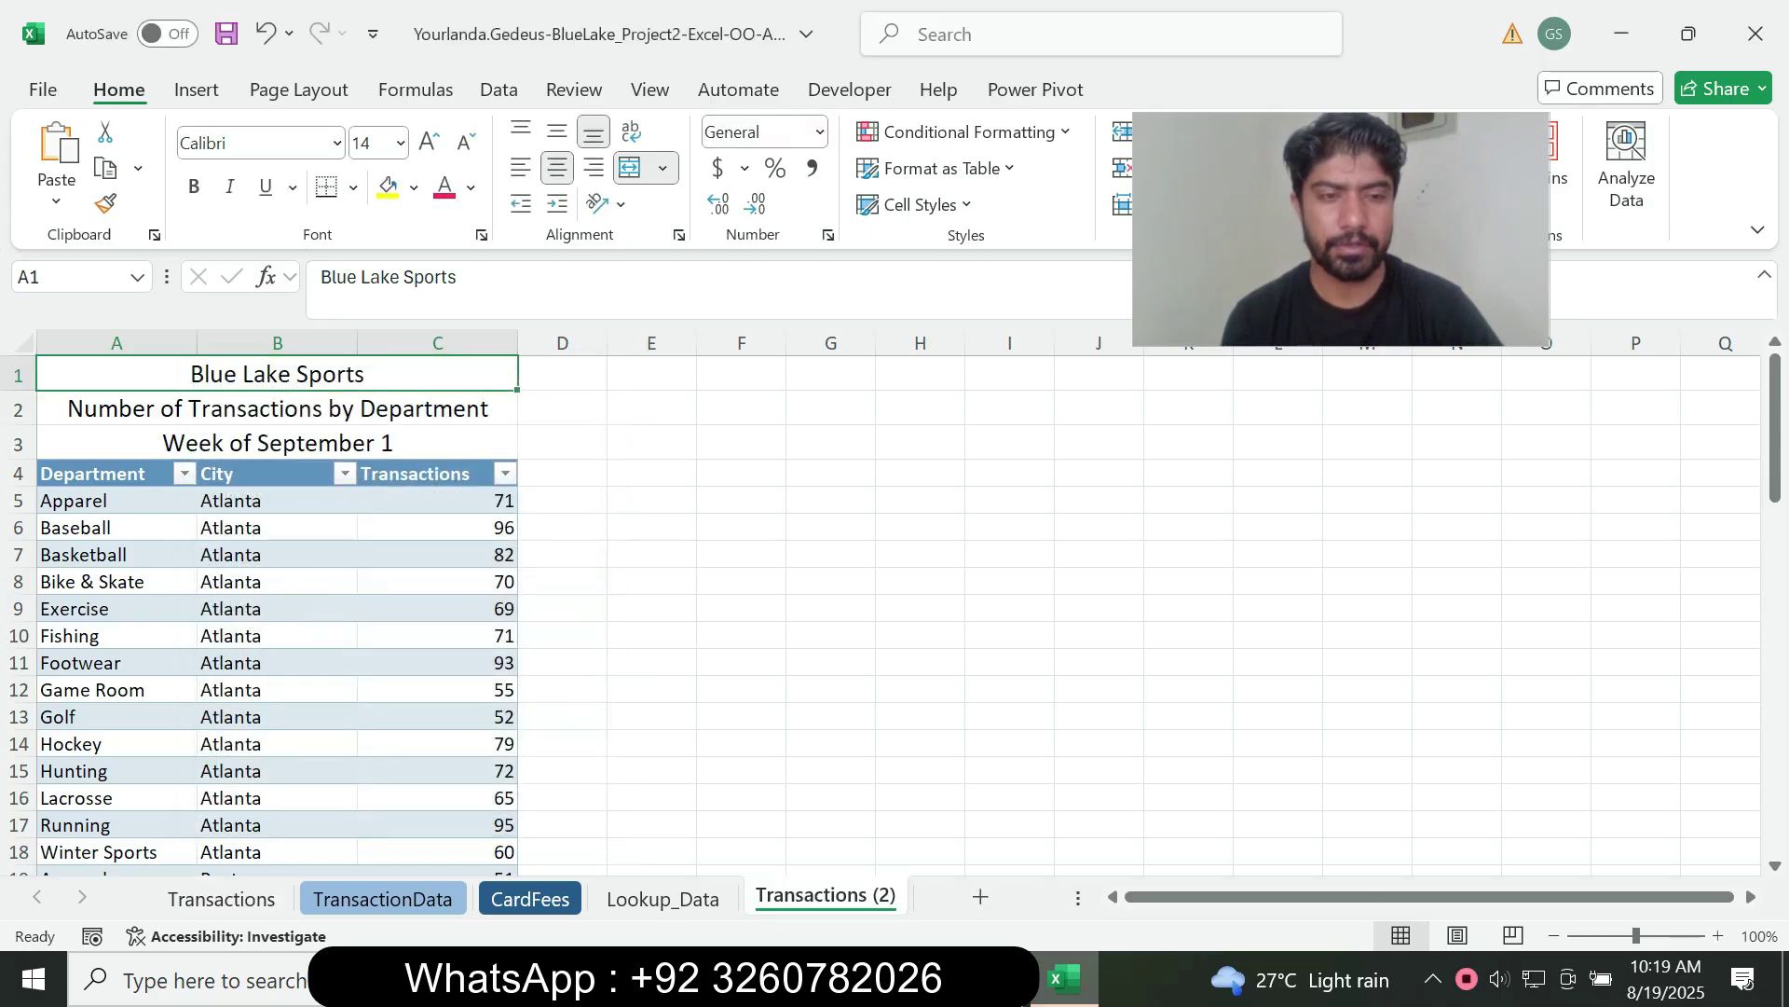
# Rename the copied Transactions worksheet as Filtered, checking the name in the project instructions.
pyautogui.hotkey('alt', 'Tab')
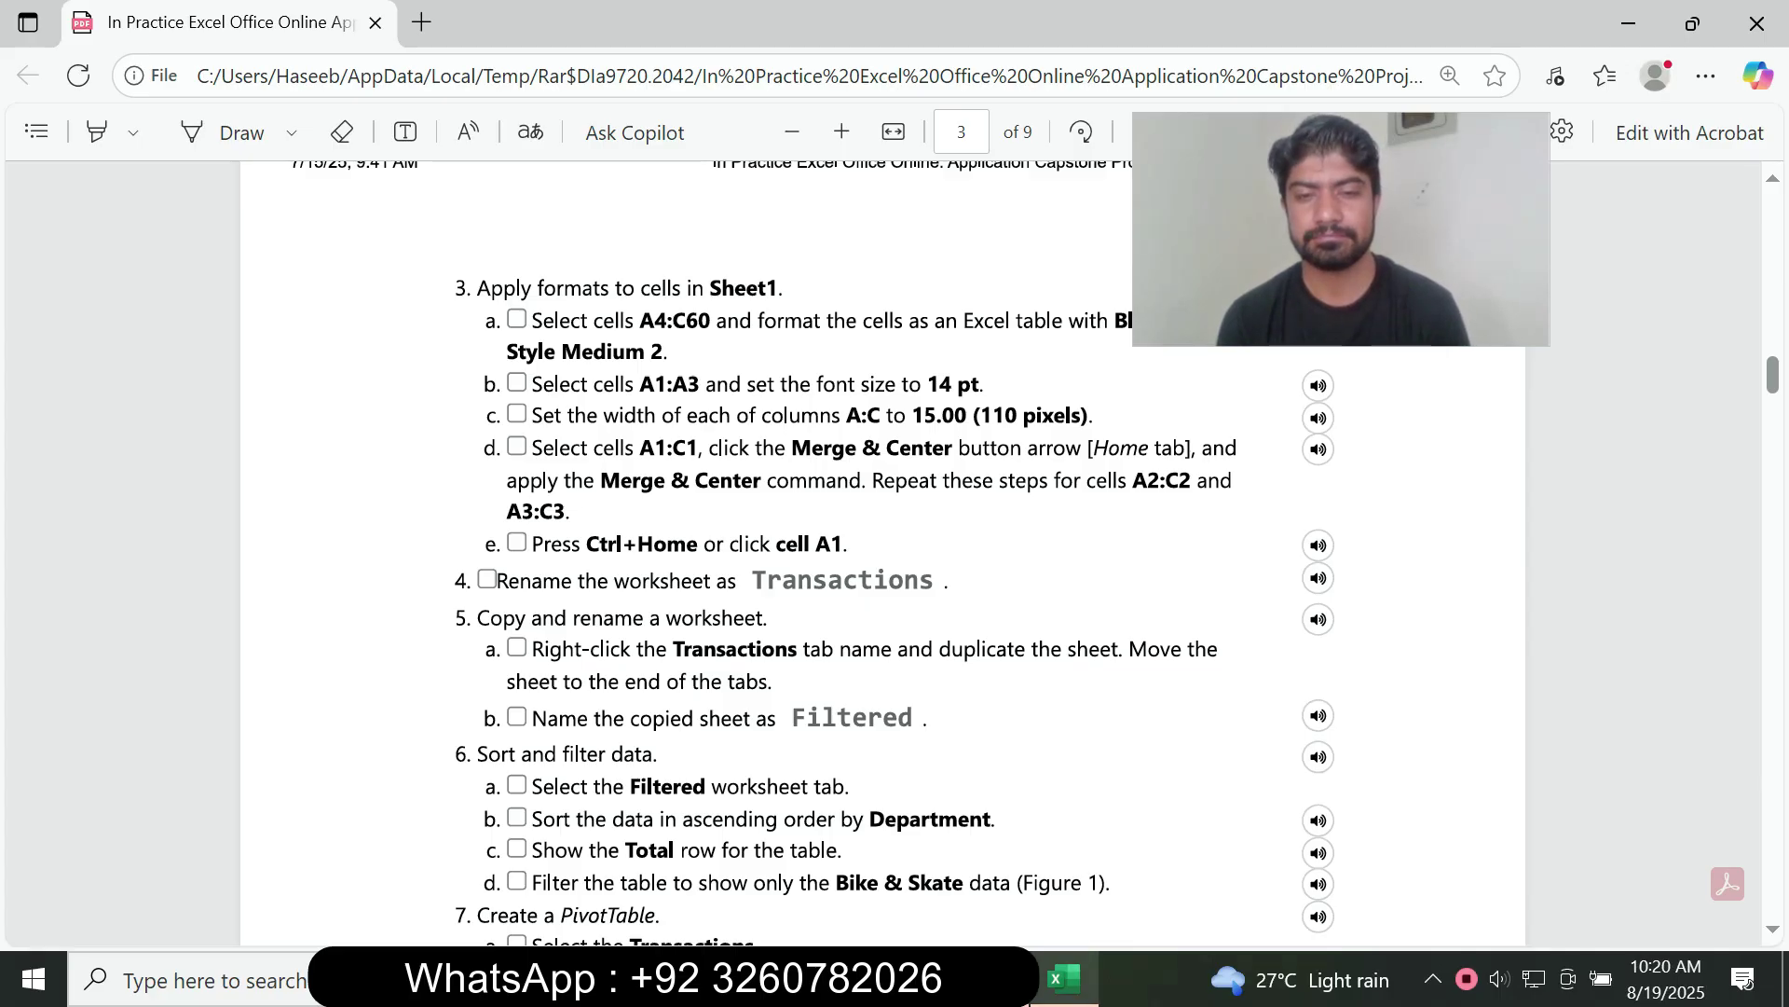
pyautogui.click(1063, 978)
pyautogui.rightClick(825, 895)
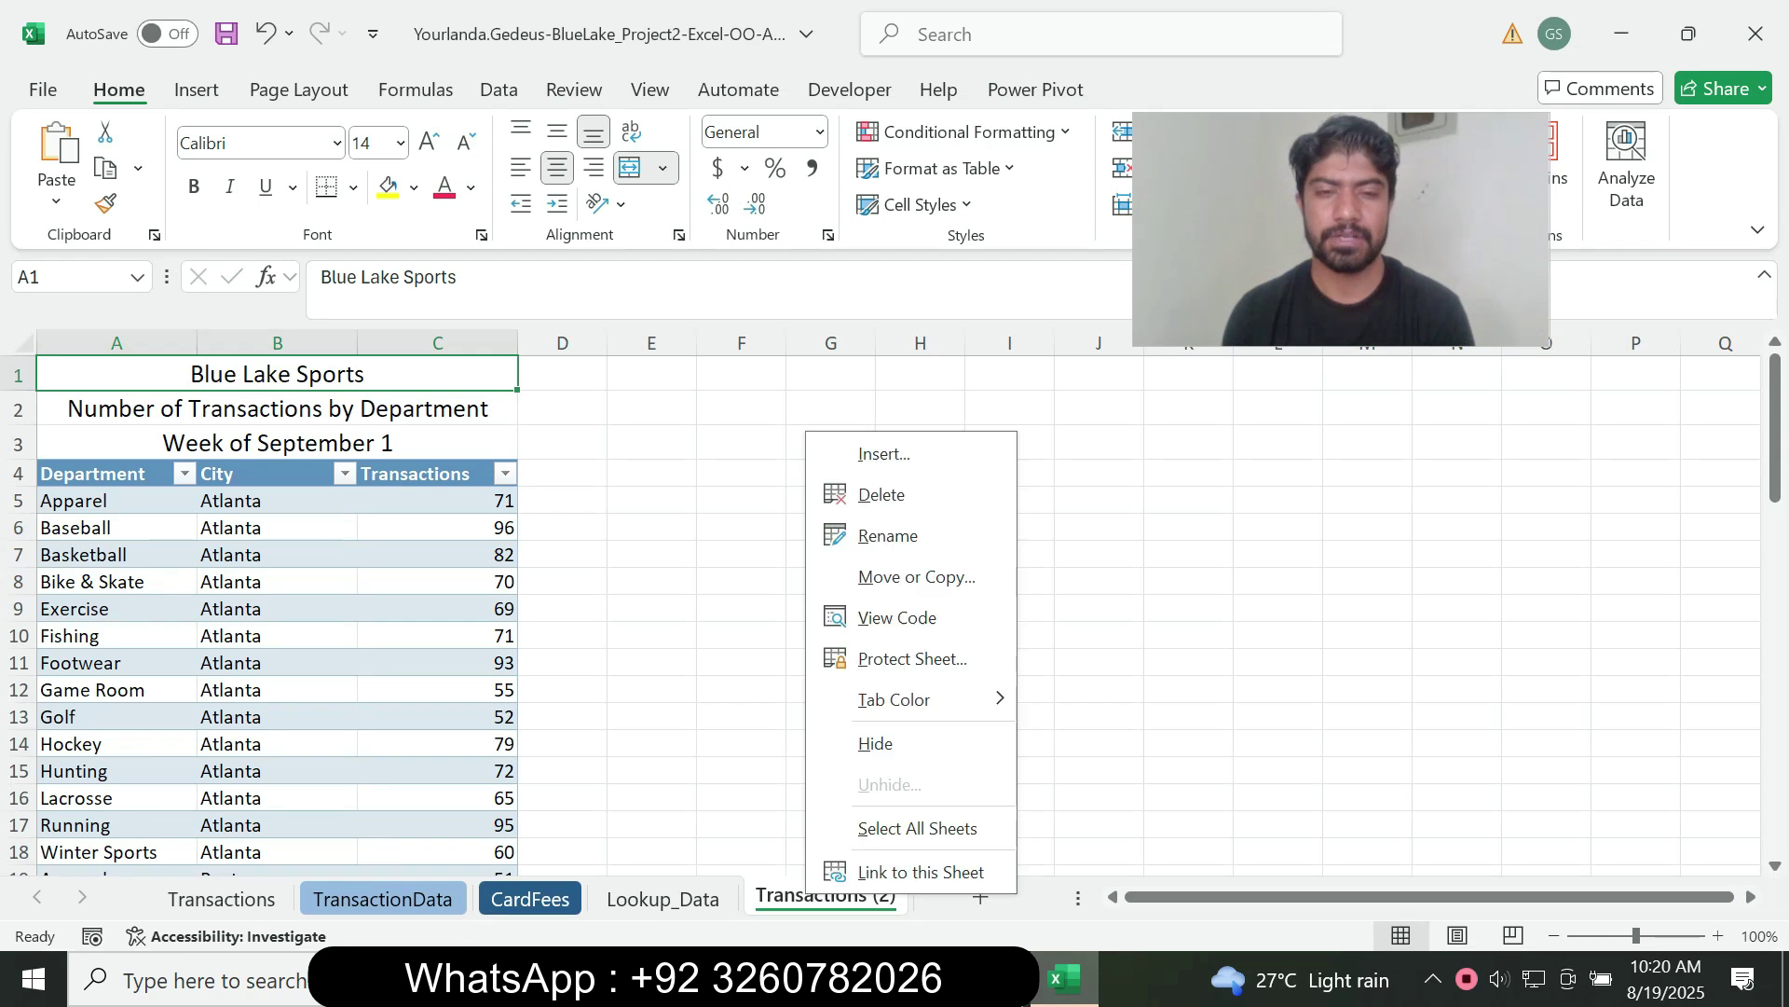
pyautogui.click(886, 532)
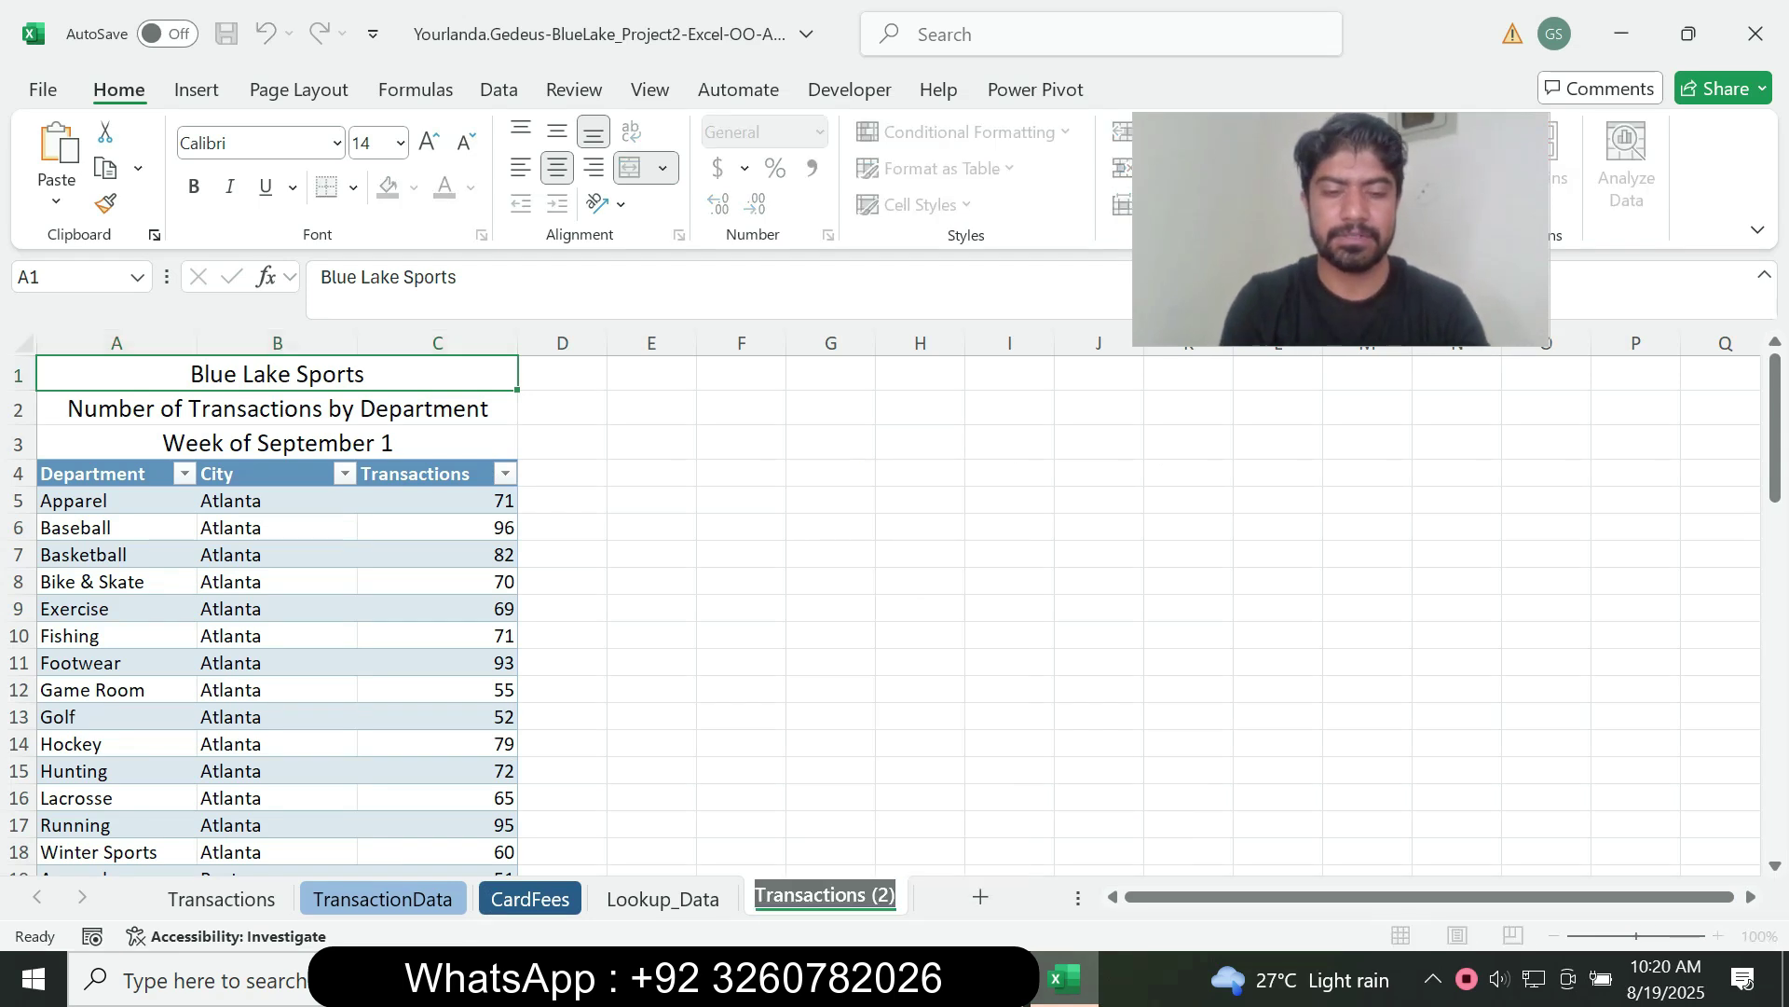
pyautogui.write('Fil')
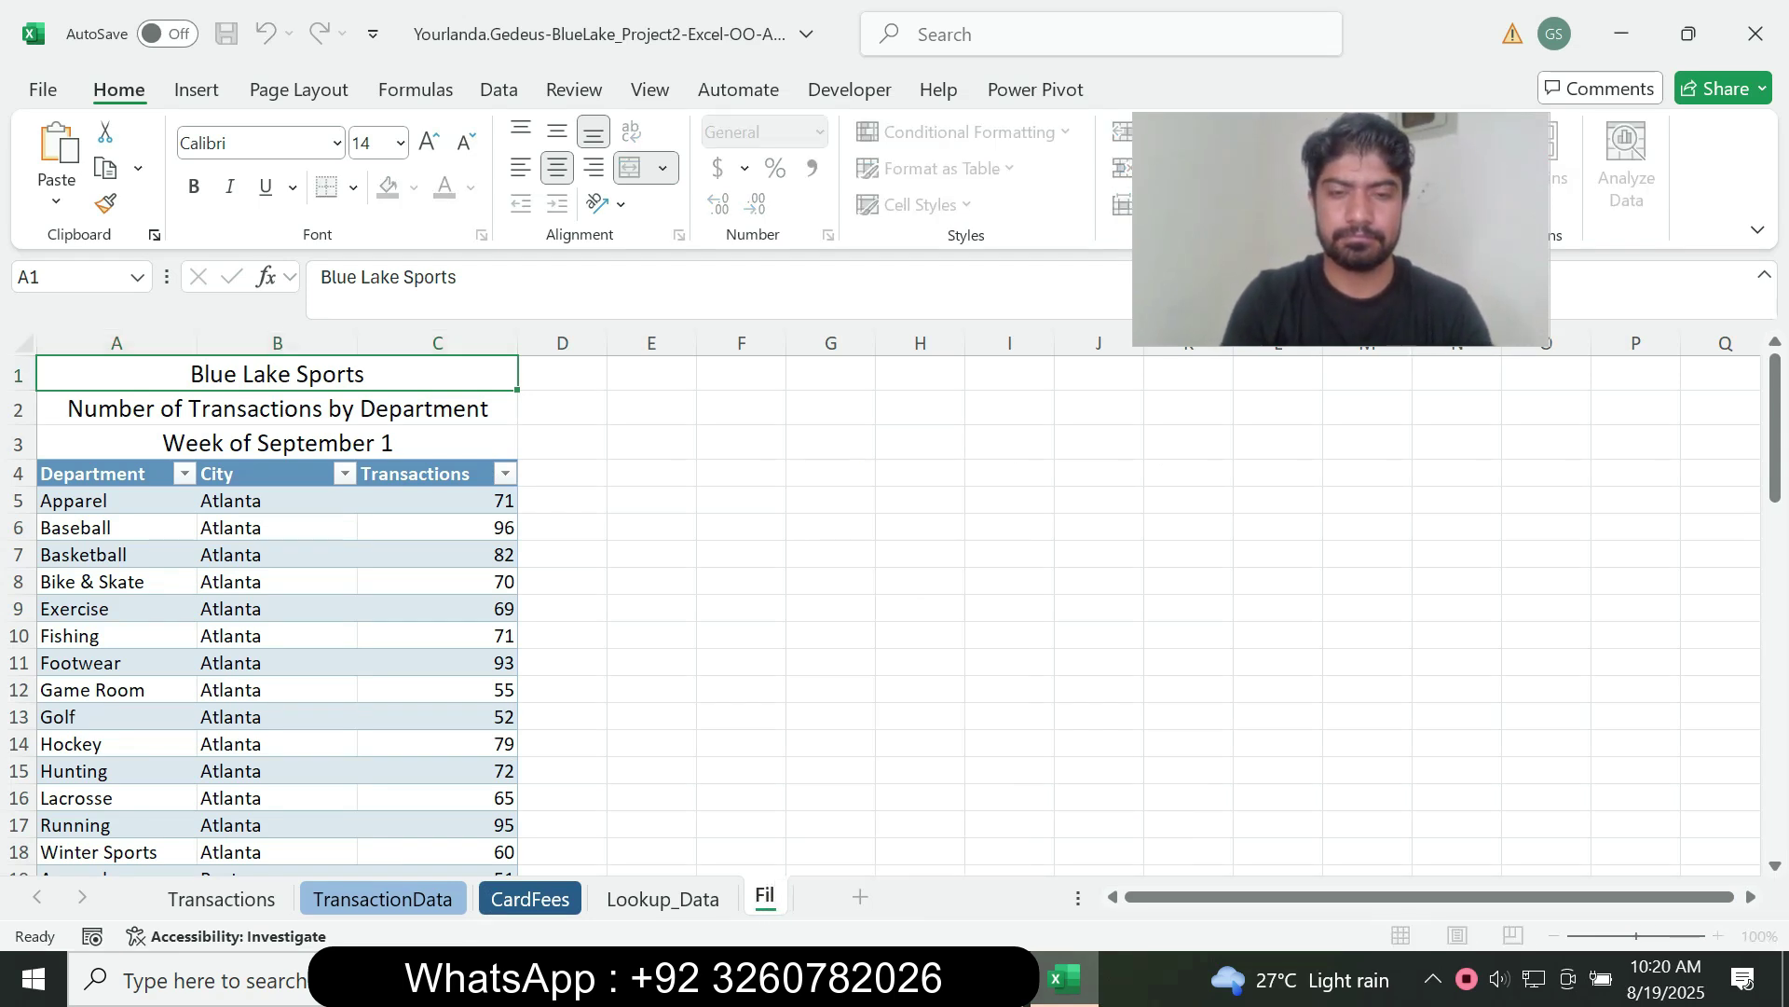
pyautogui.hotkey('alt', 'Tab')
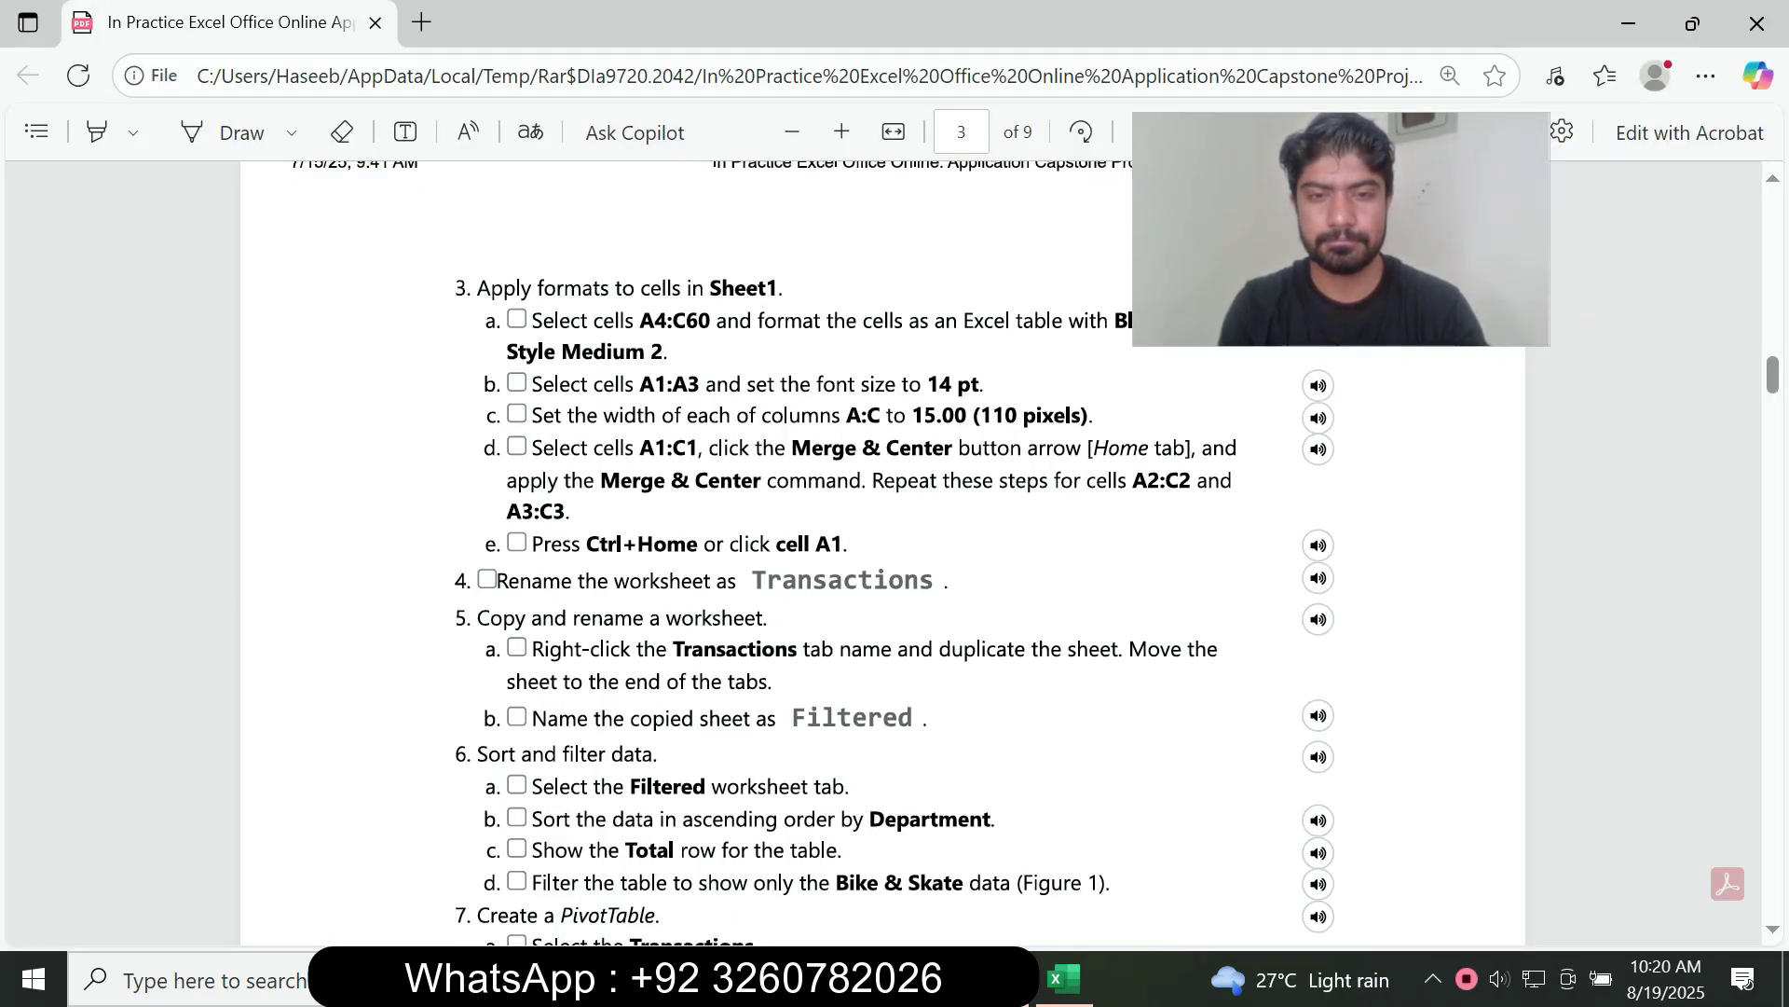
pyautogui.hotkey('alt', 'Tab')
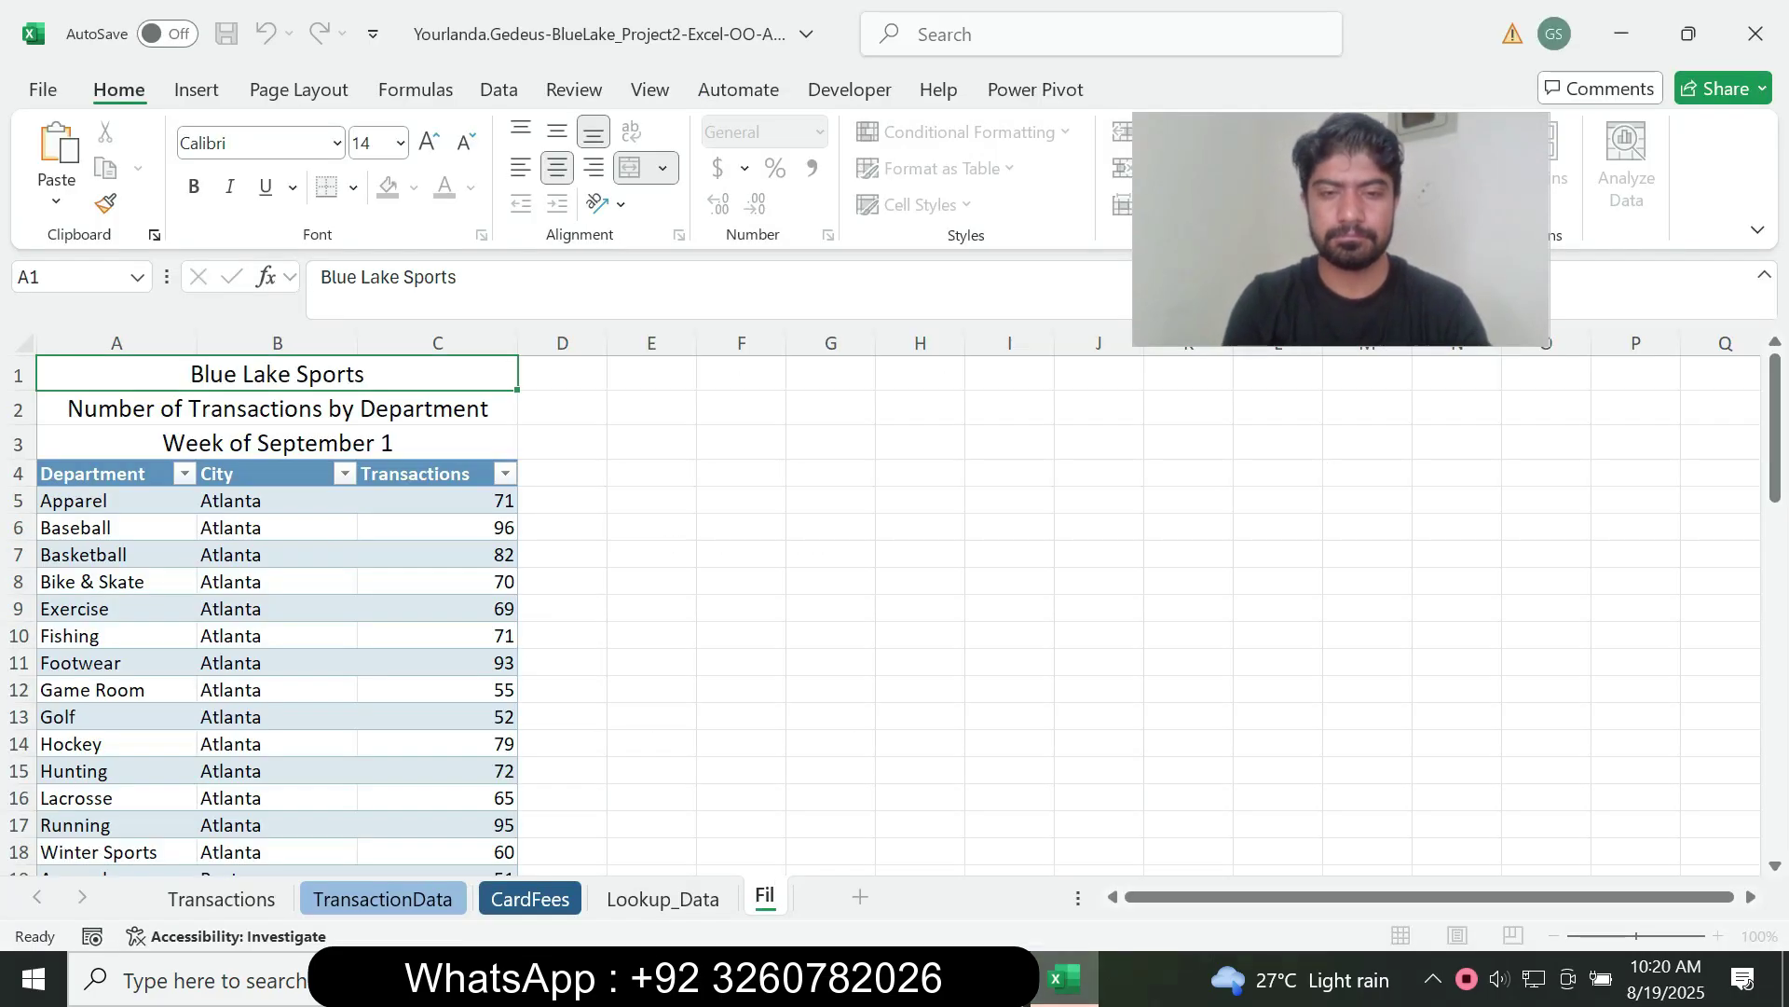
pyautogui.write('tered')
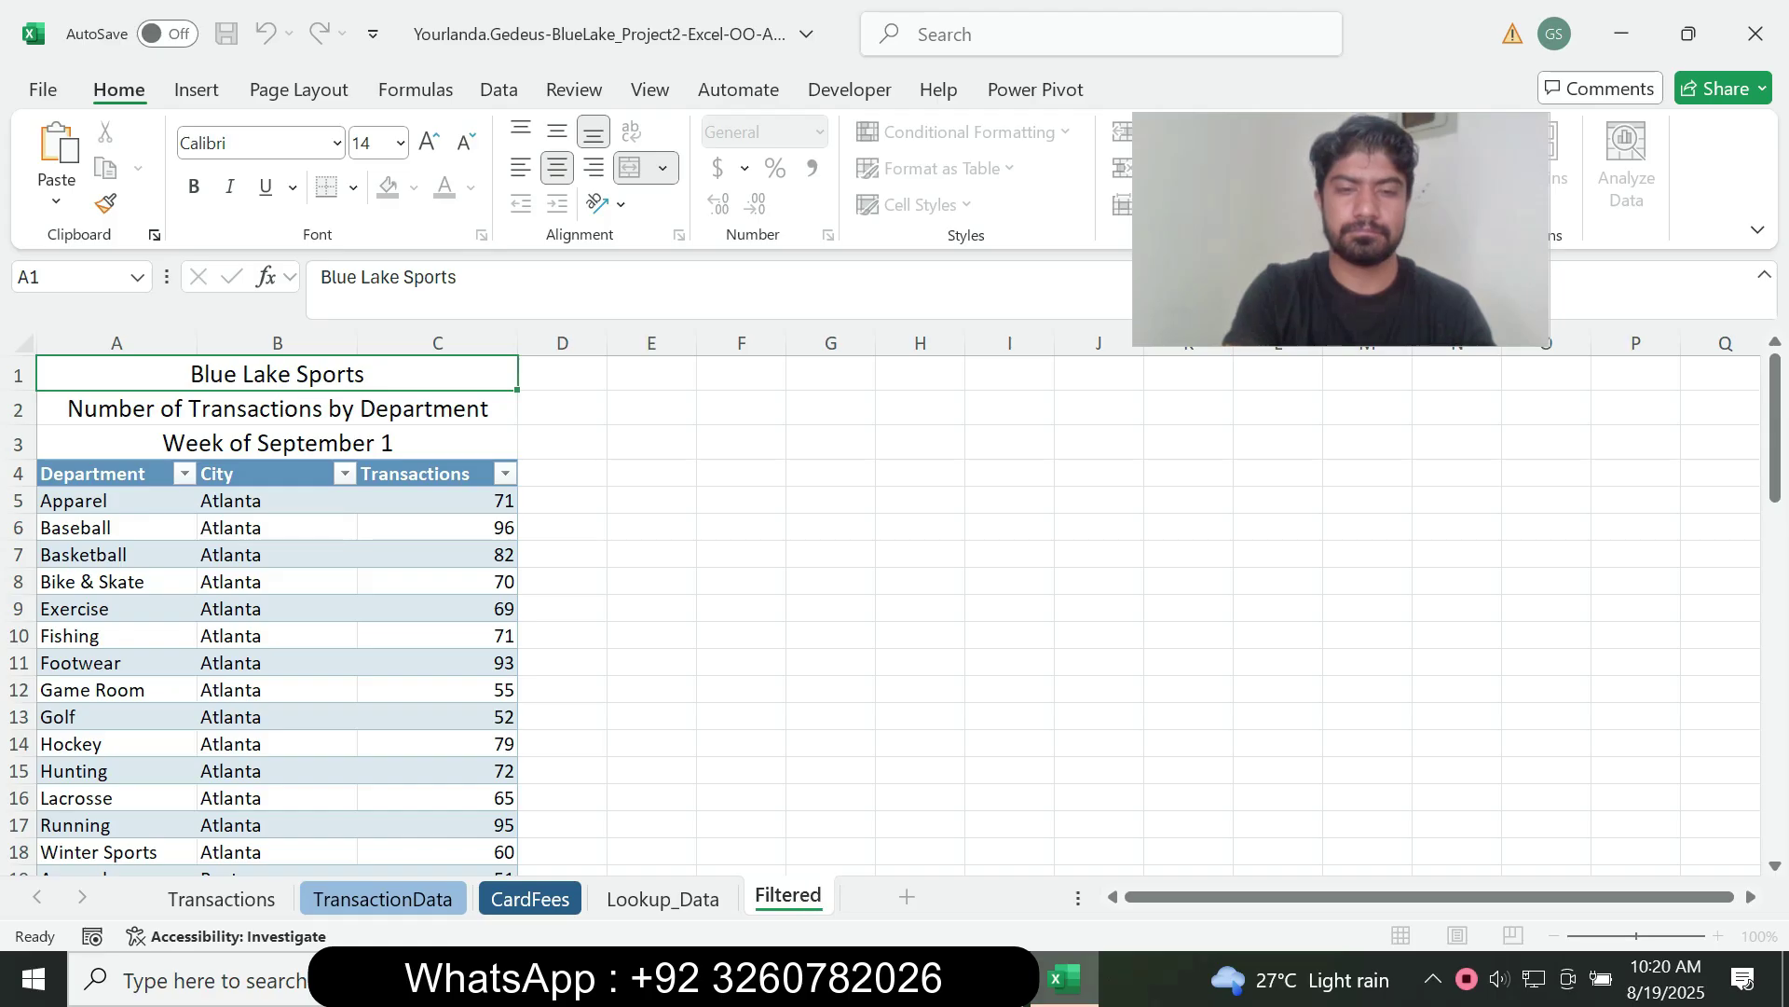
pyautogui.press('Return')
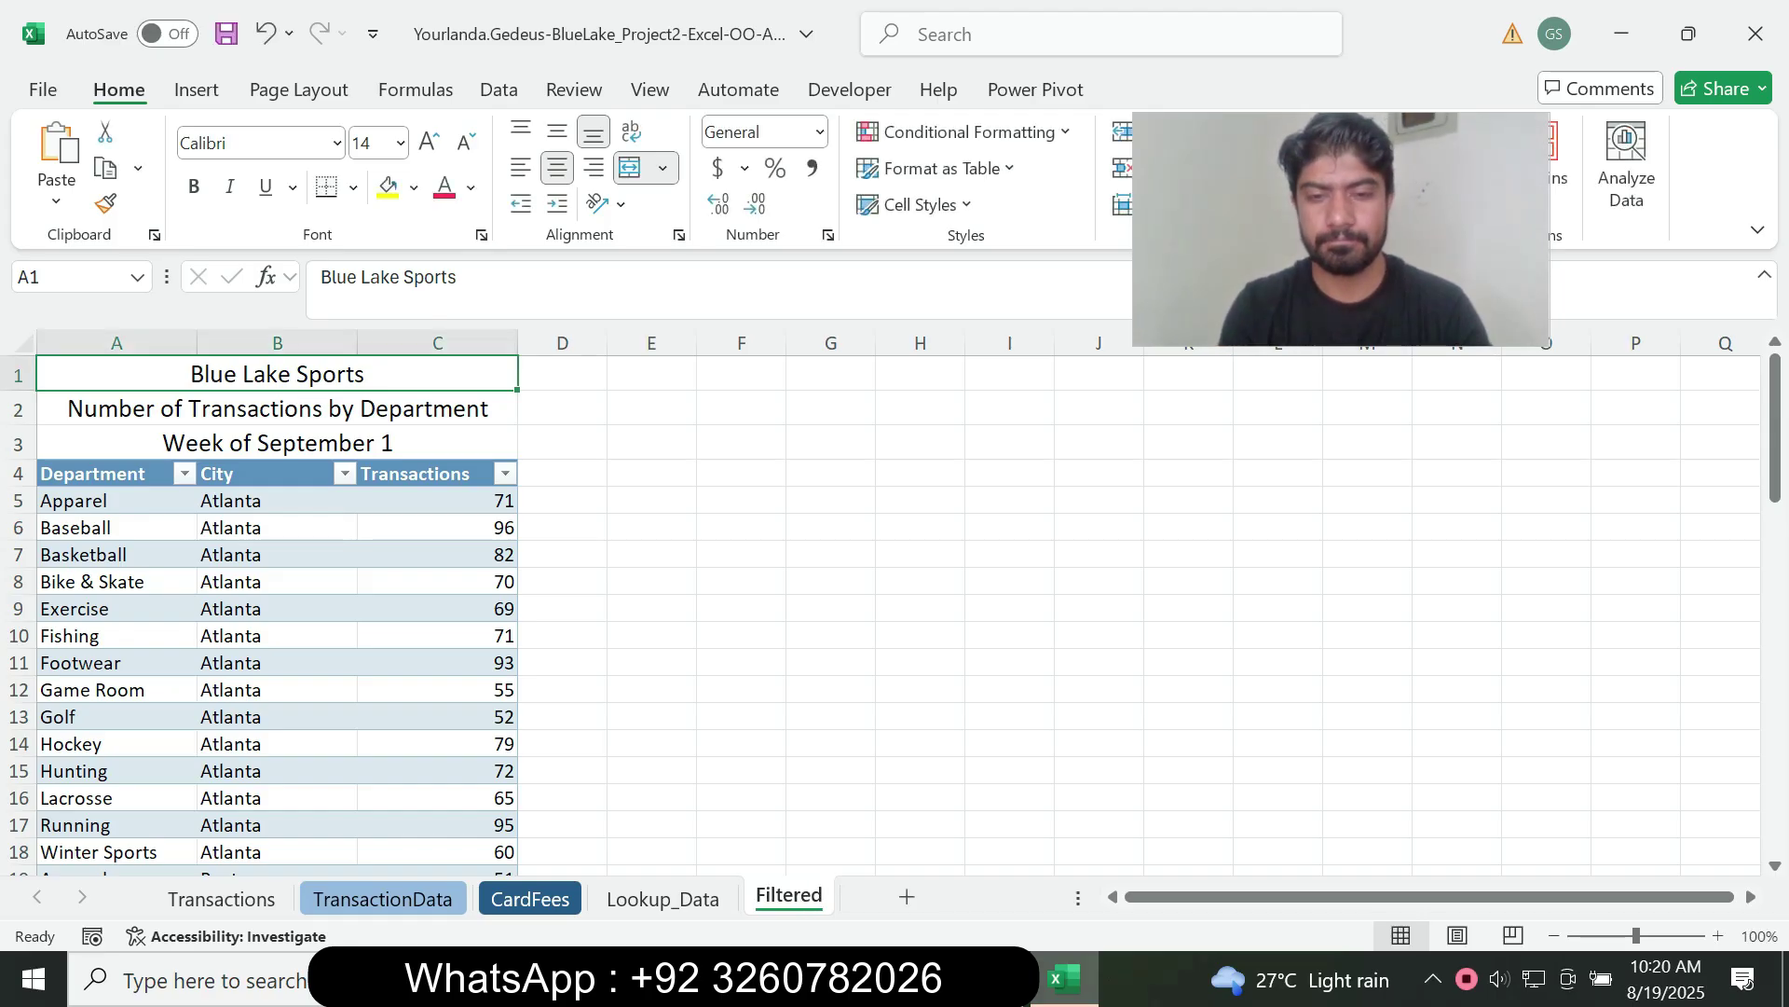
# Check the project instructions for the sorting, Total row and filtering requirements of the Filtered worksheet.
pyautogui.hotkey('alt', 'Tab')
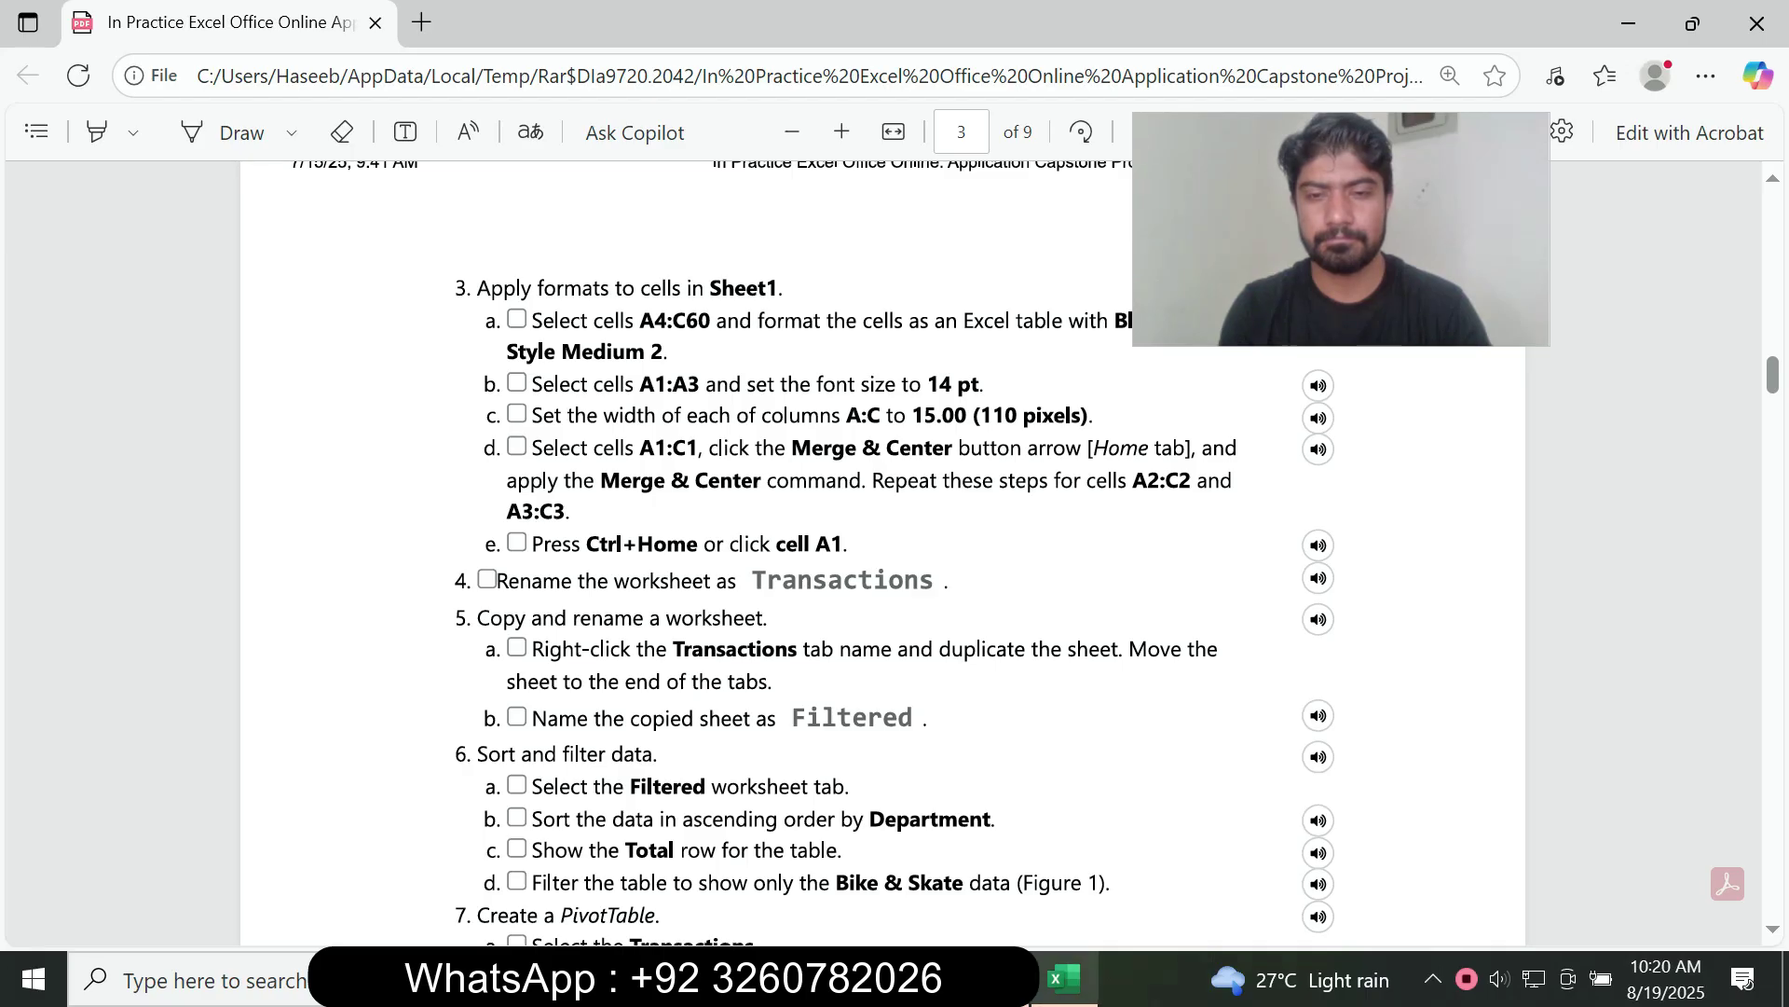
pyautogui.hotkey('alt', 'Tab')
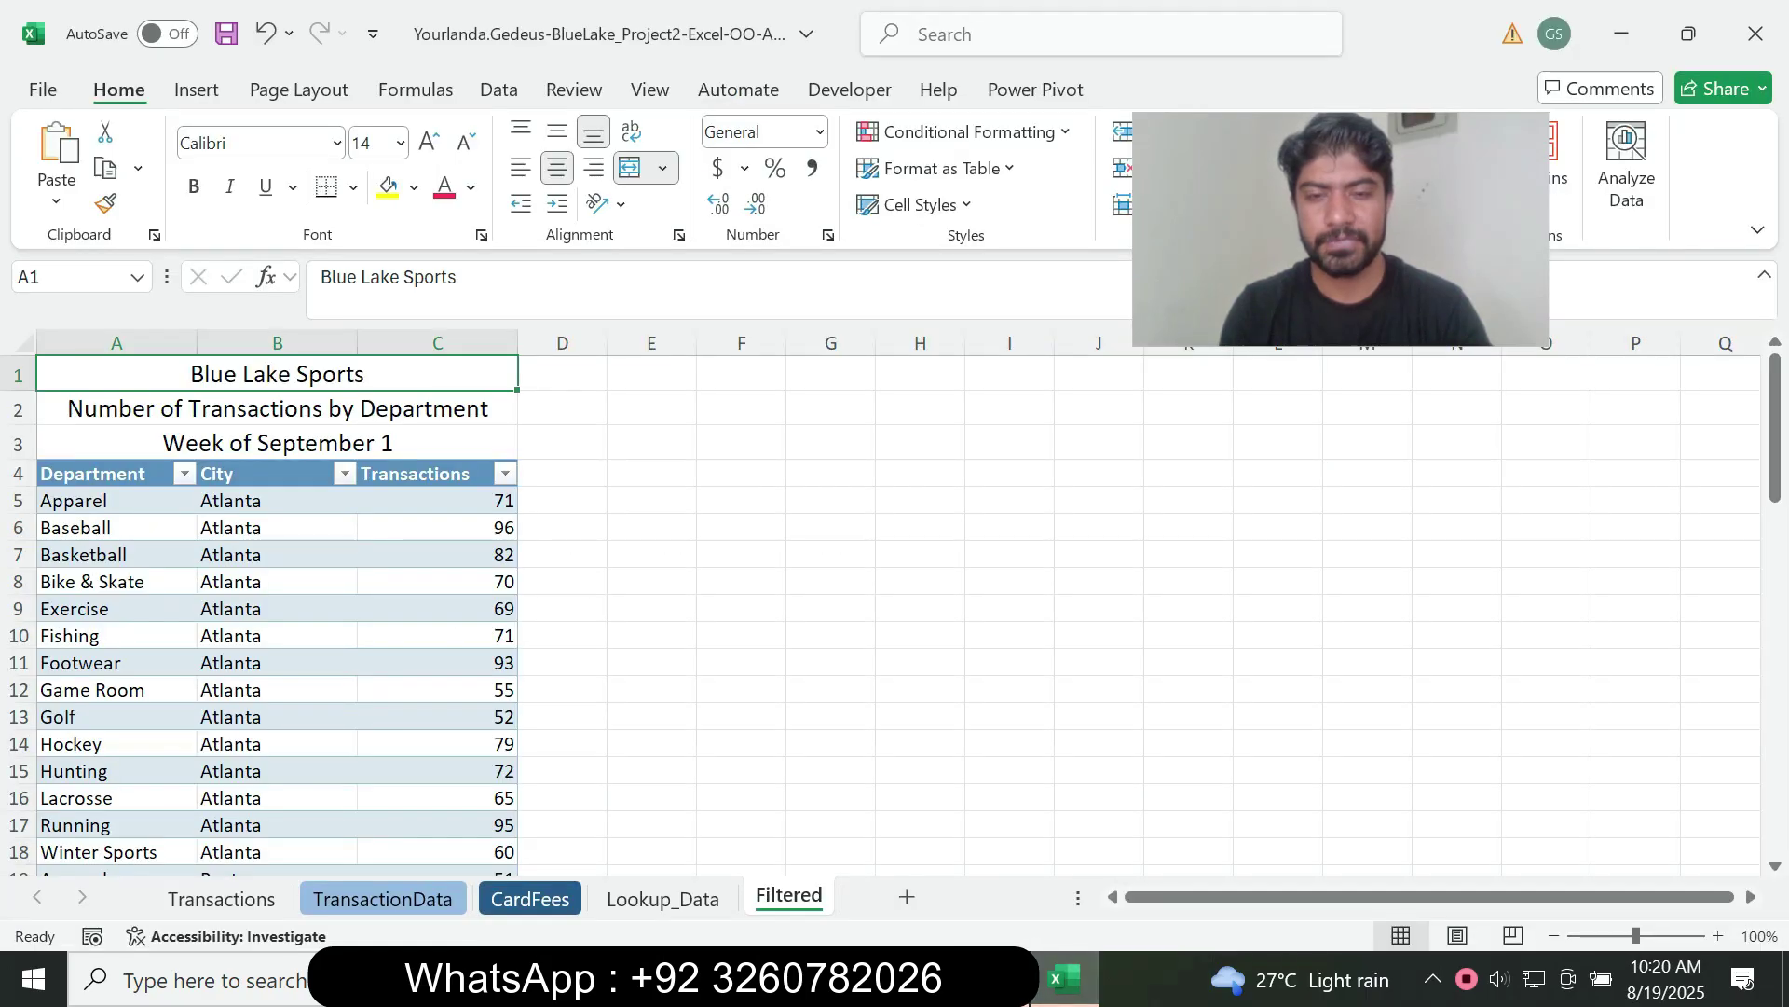
pyautogui.hotkey('alt', 'Tab')
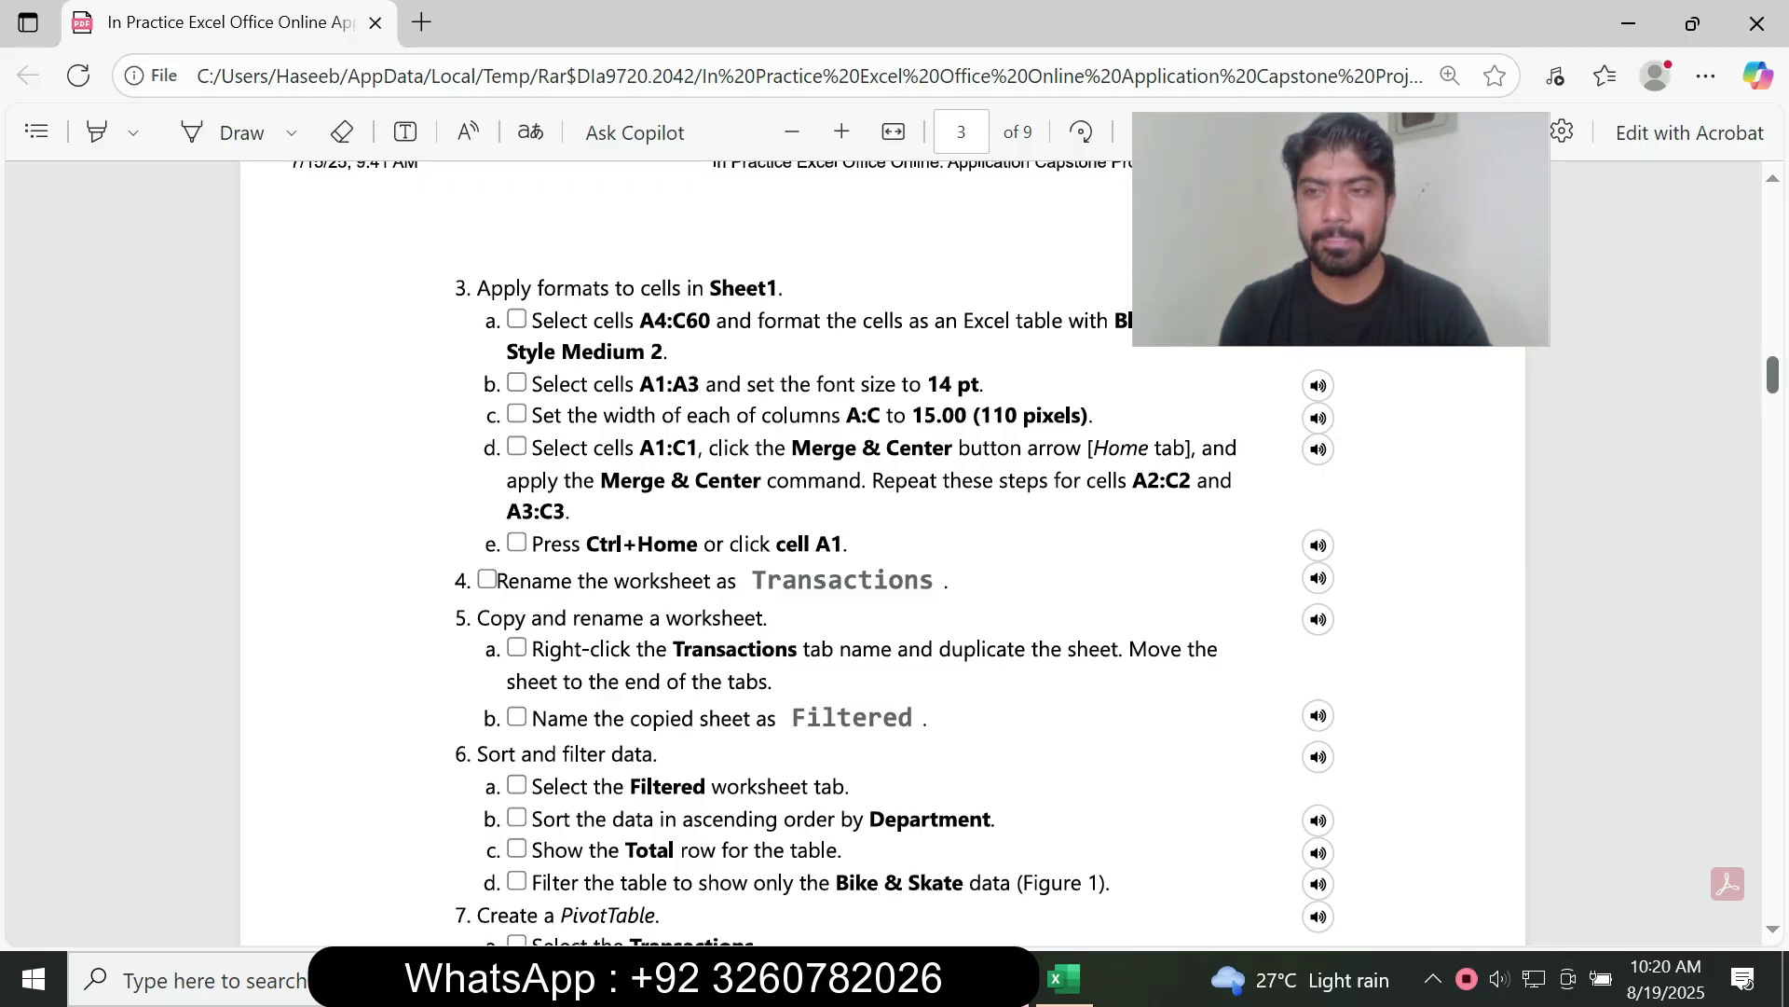
pyautogui.scroll(-3, 881, 550)
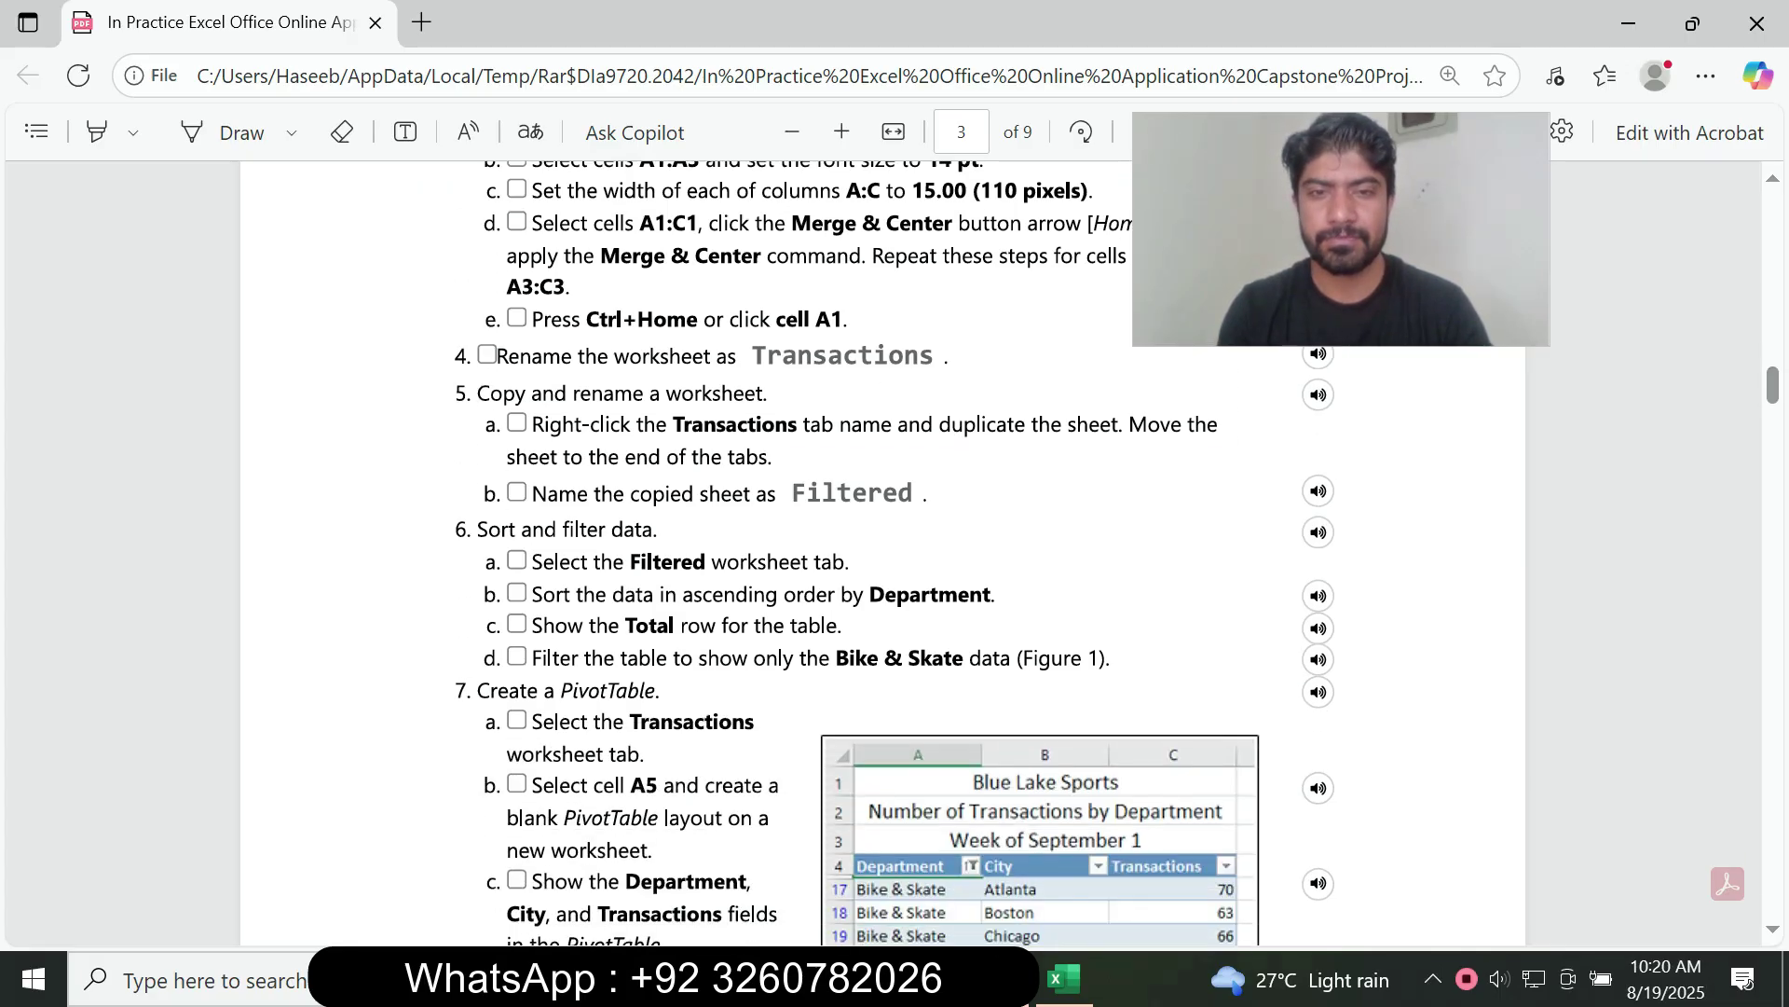
pyautogui.hotkey('alt', 'Tab')
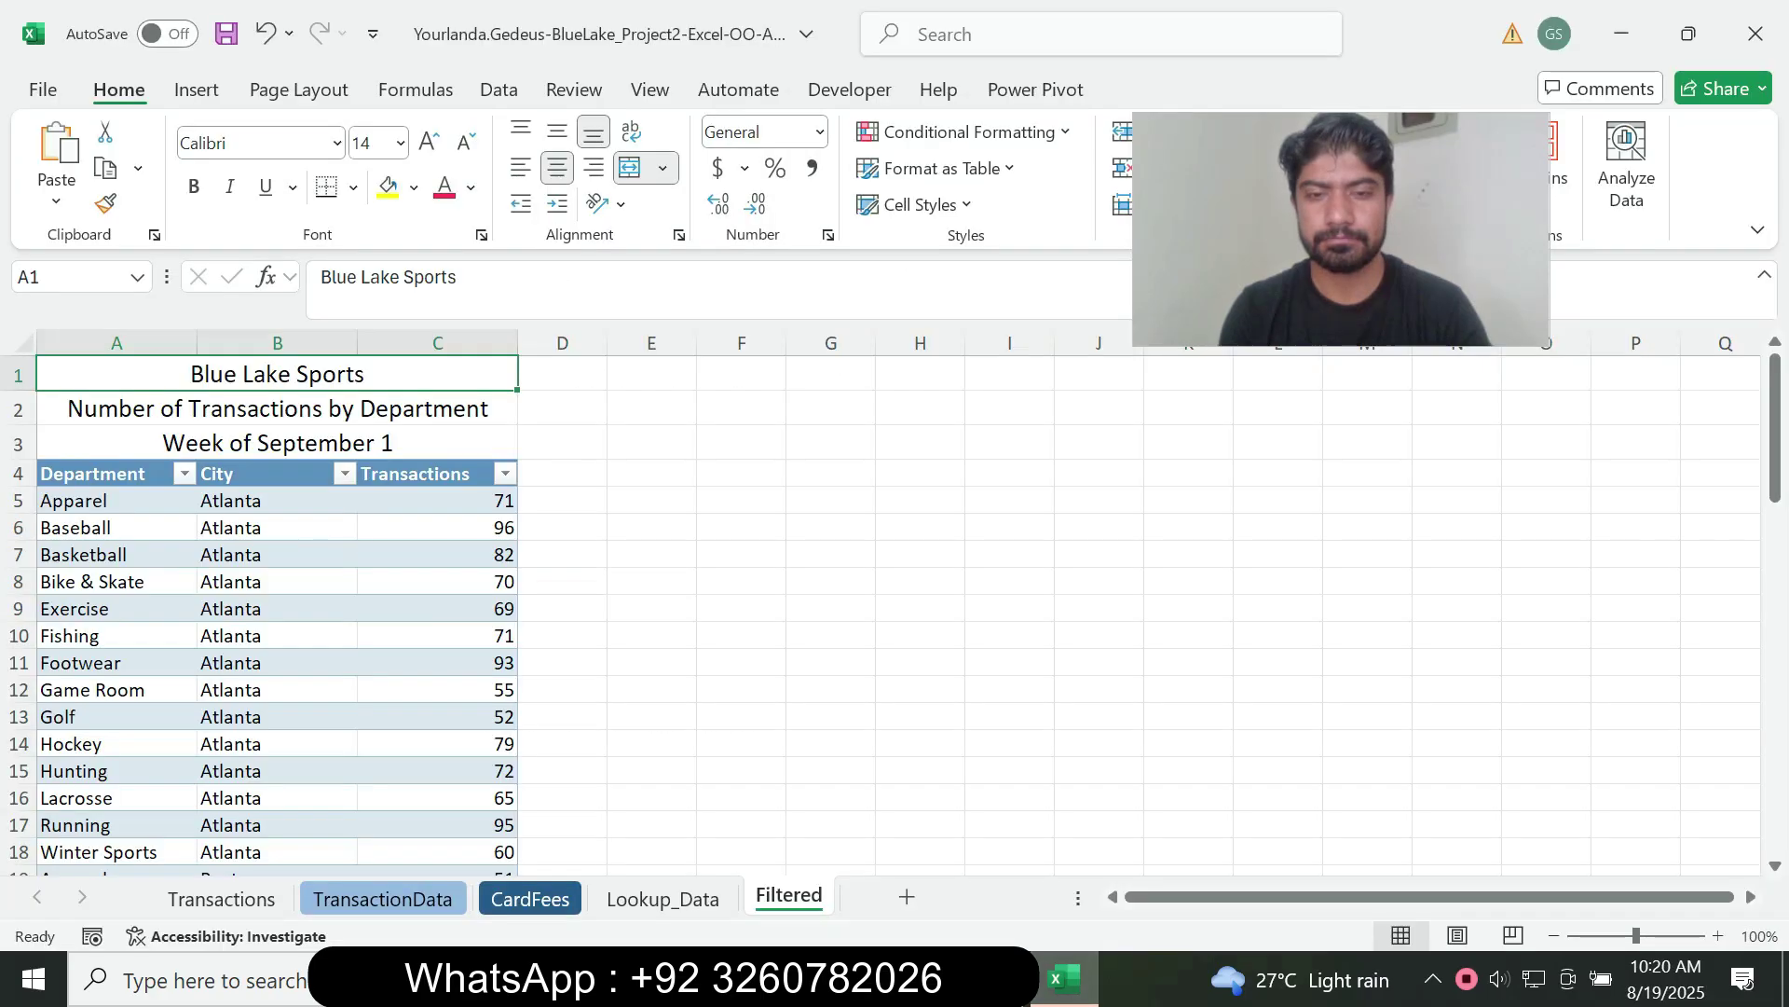
pyautogui.hotkey('alt', 'Tab')
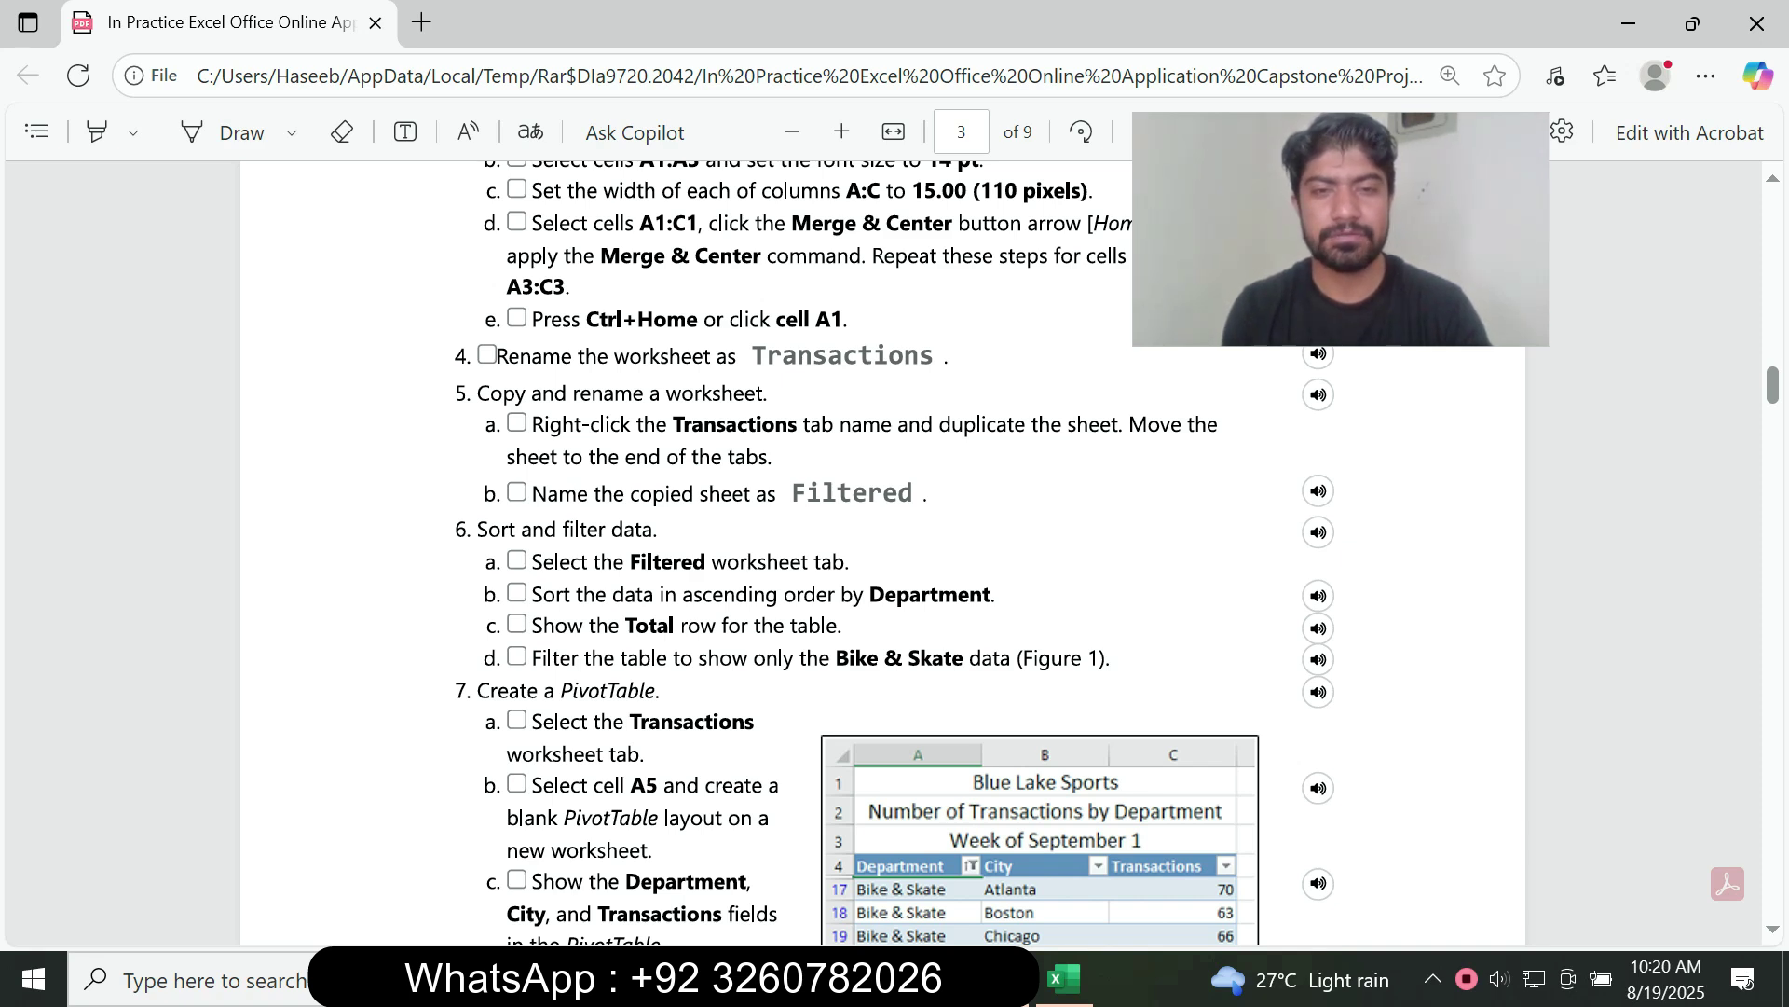
pyautogui.click(1064, 977)
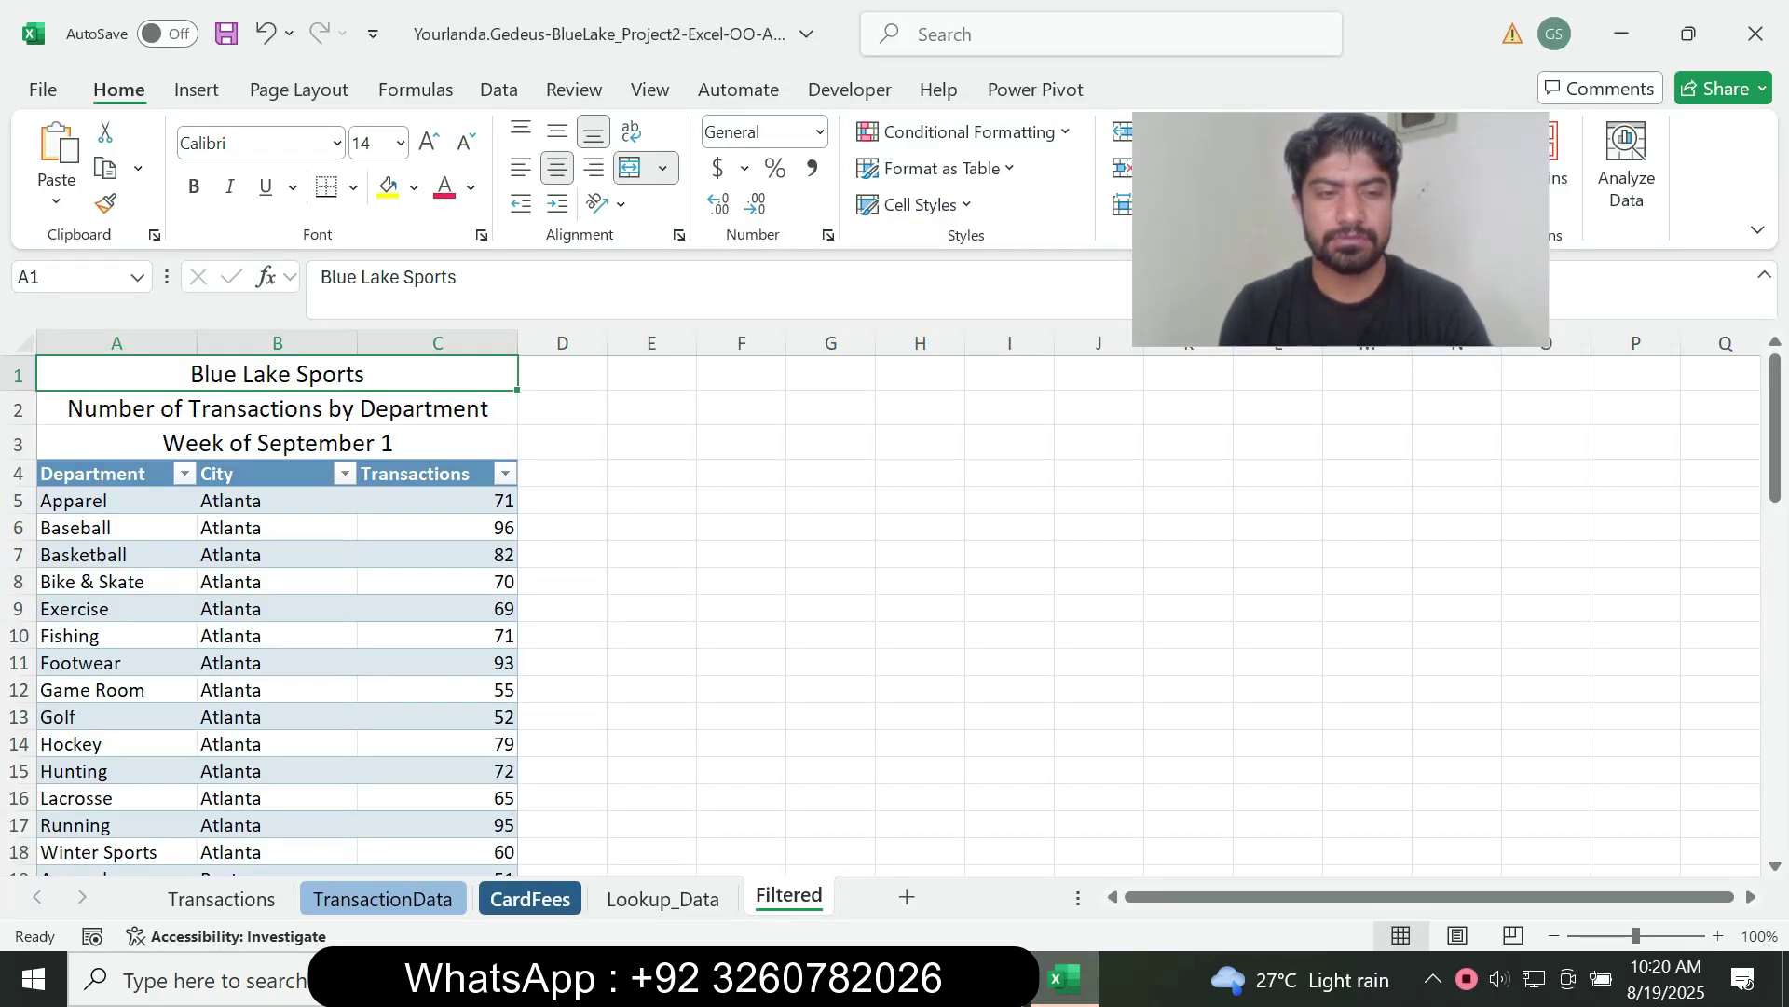
# Sort the table on the Filtered worksheet in ascending order (A to Z) by Department.
pyautogui.hotkey('alt', 'Tab')
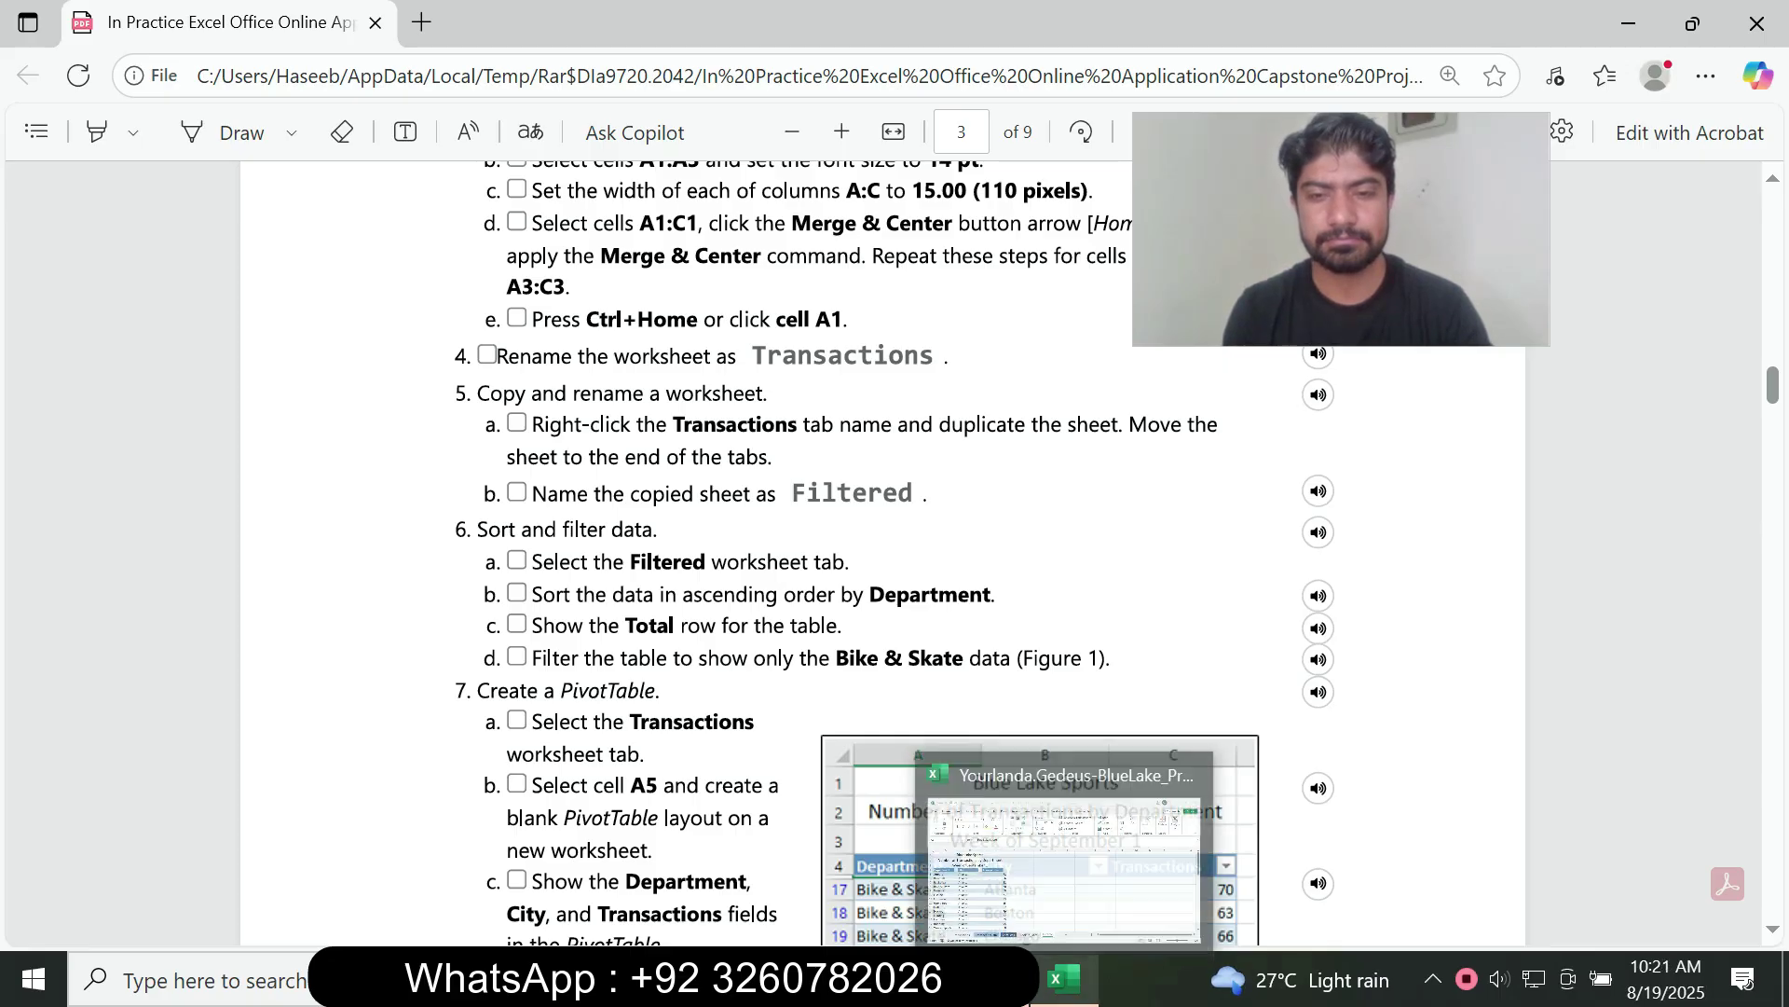
pyautogui.click(1064, 977)
pyautogui.click(93, 473)
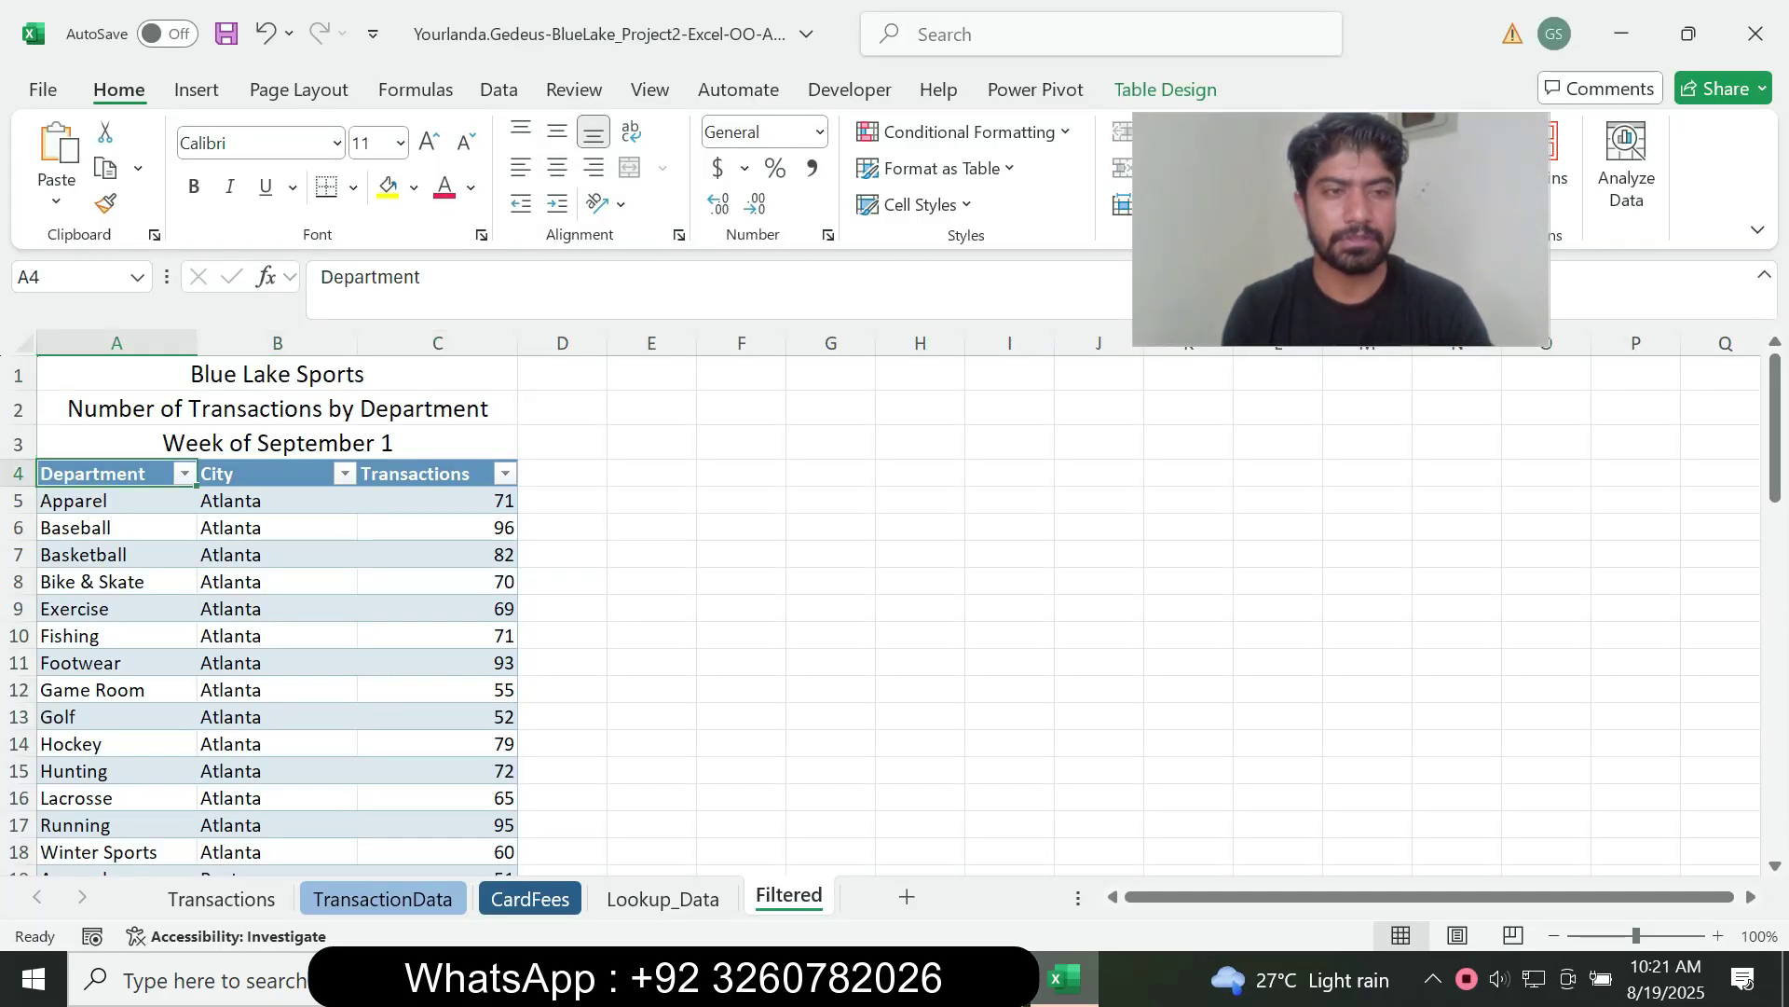
pyautogui.hotkey('alt', 'Down')
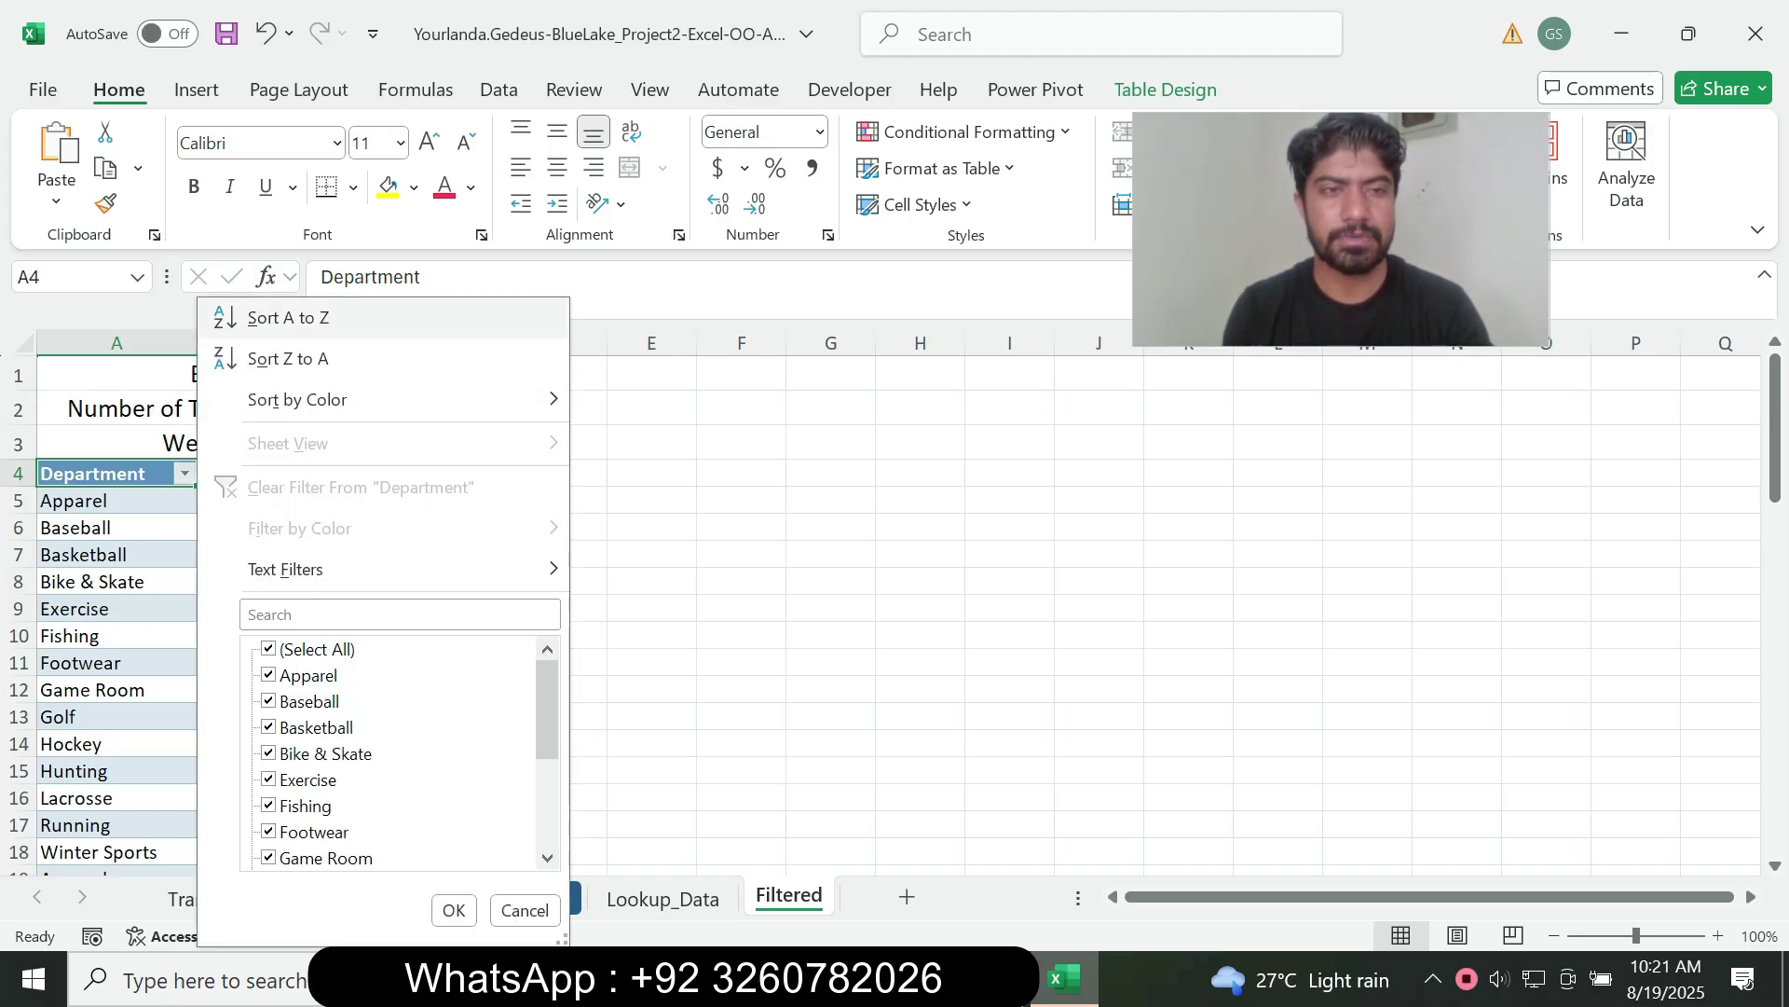
pyautogui.press('Return')
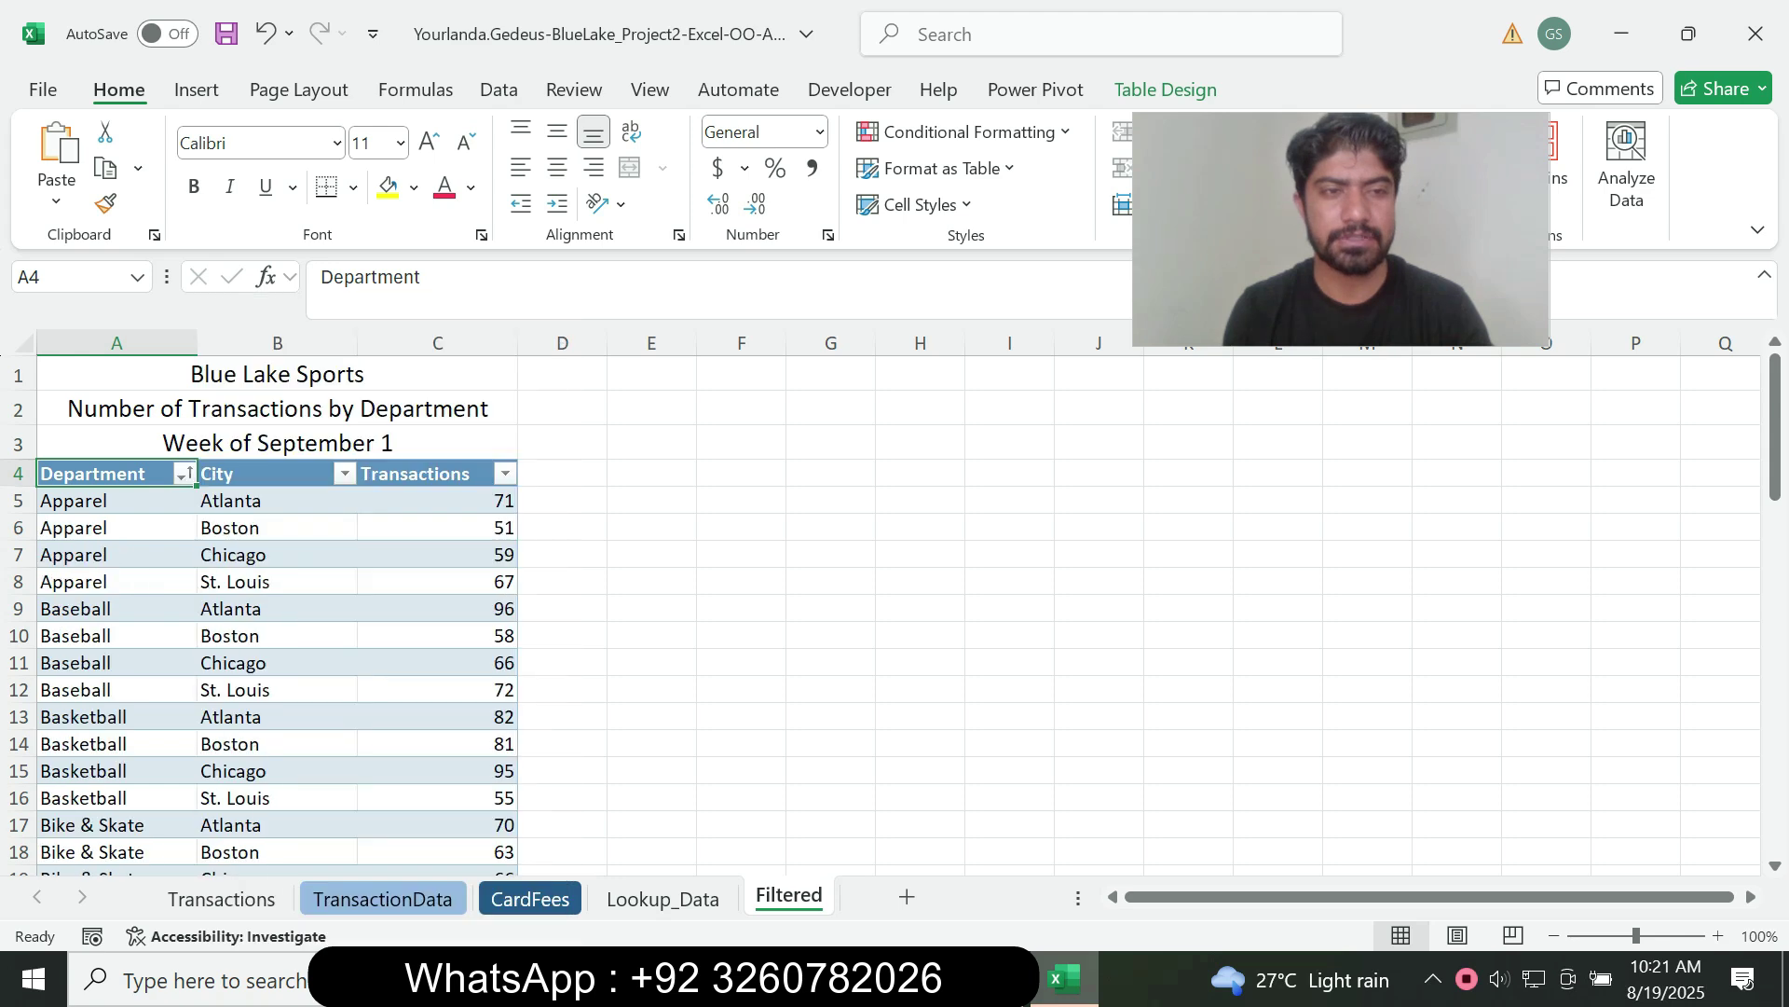
# Show the Total row for the Filtered worksheet's table, checking the requirement in the project instructions.
pyautogui.hotkey('alt', 'Tab')
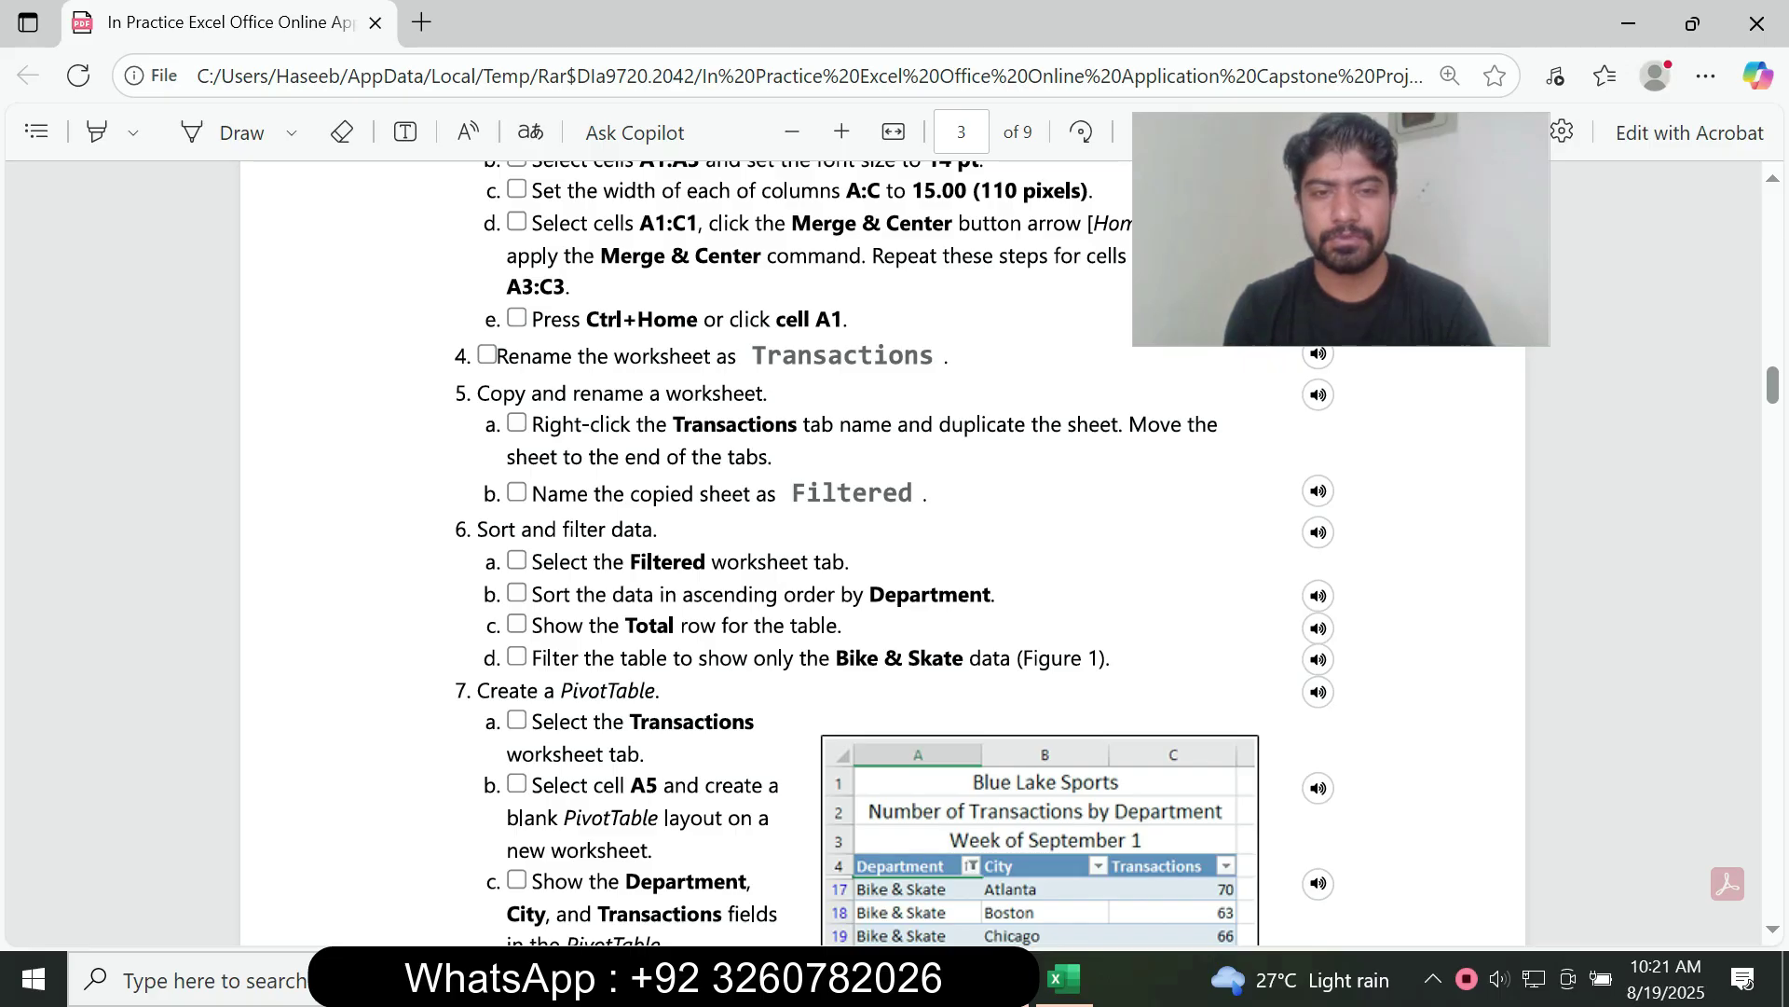
pyautogui.hotkey('alt', 'Tab')
pyautogui.click(277, 582)
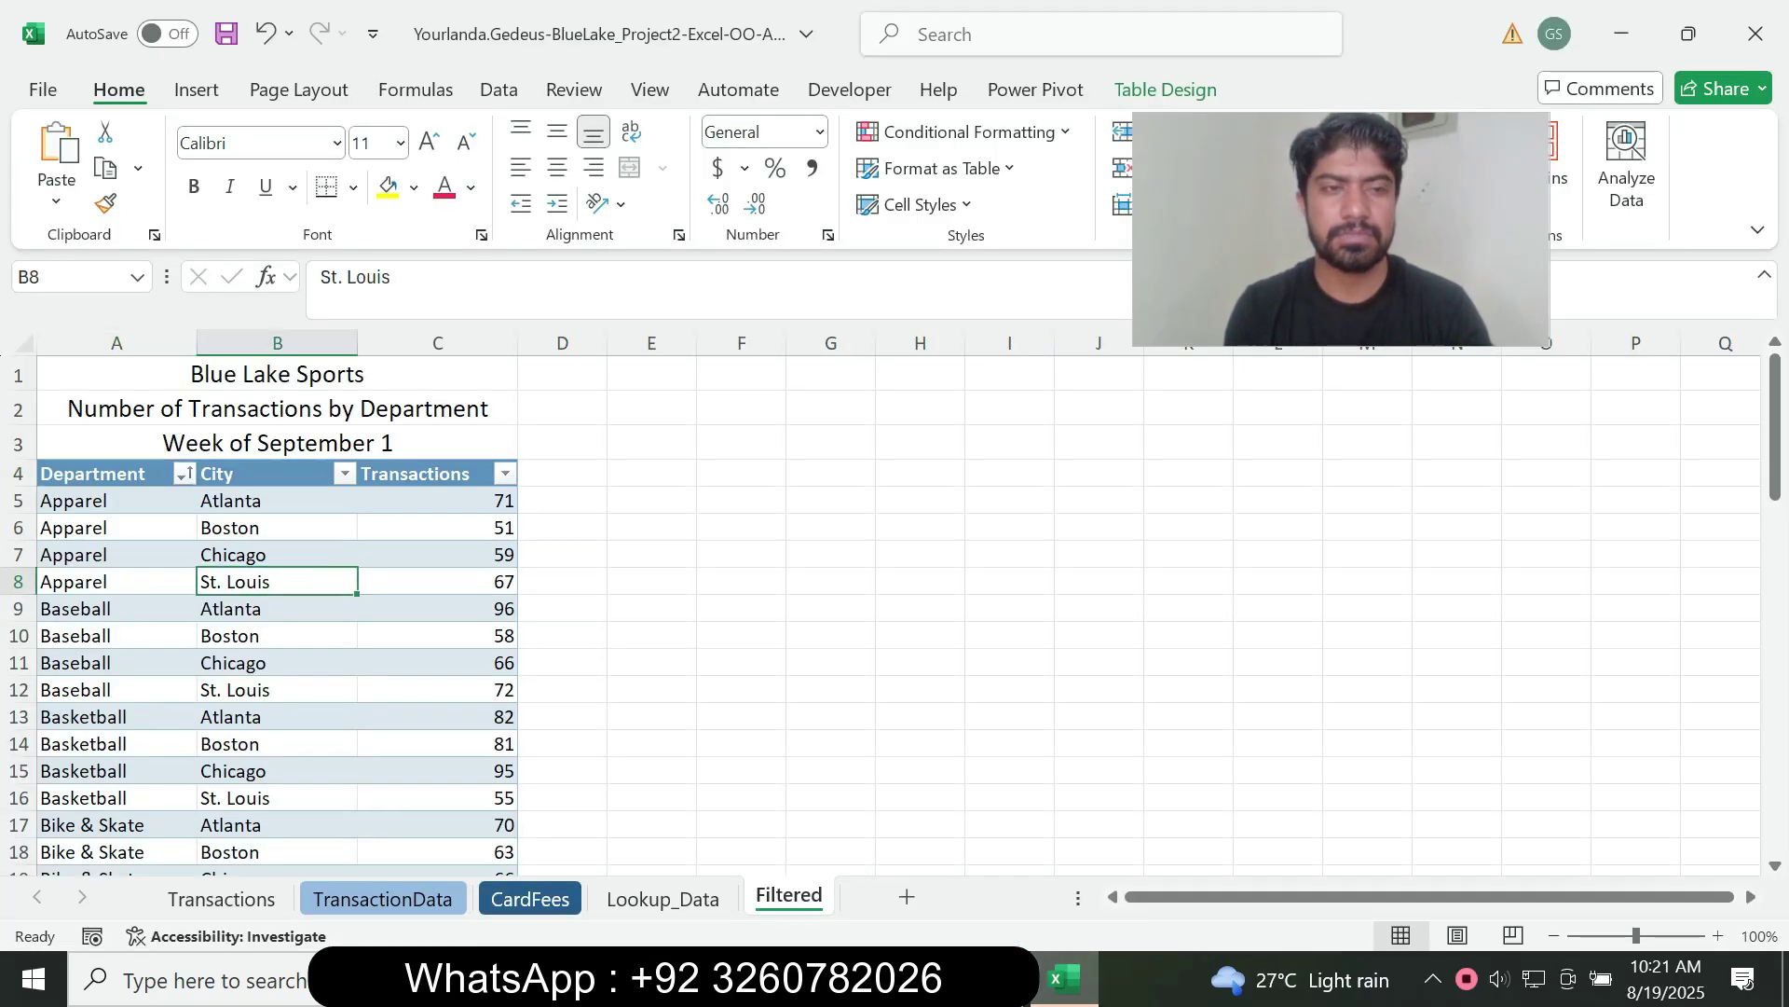
pyautogui.hotkey('alt', 'j', 't')
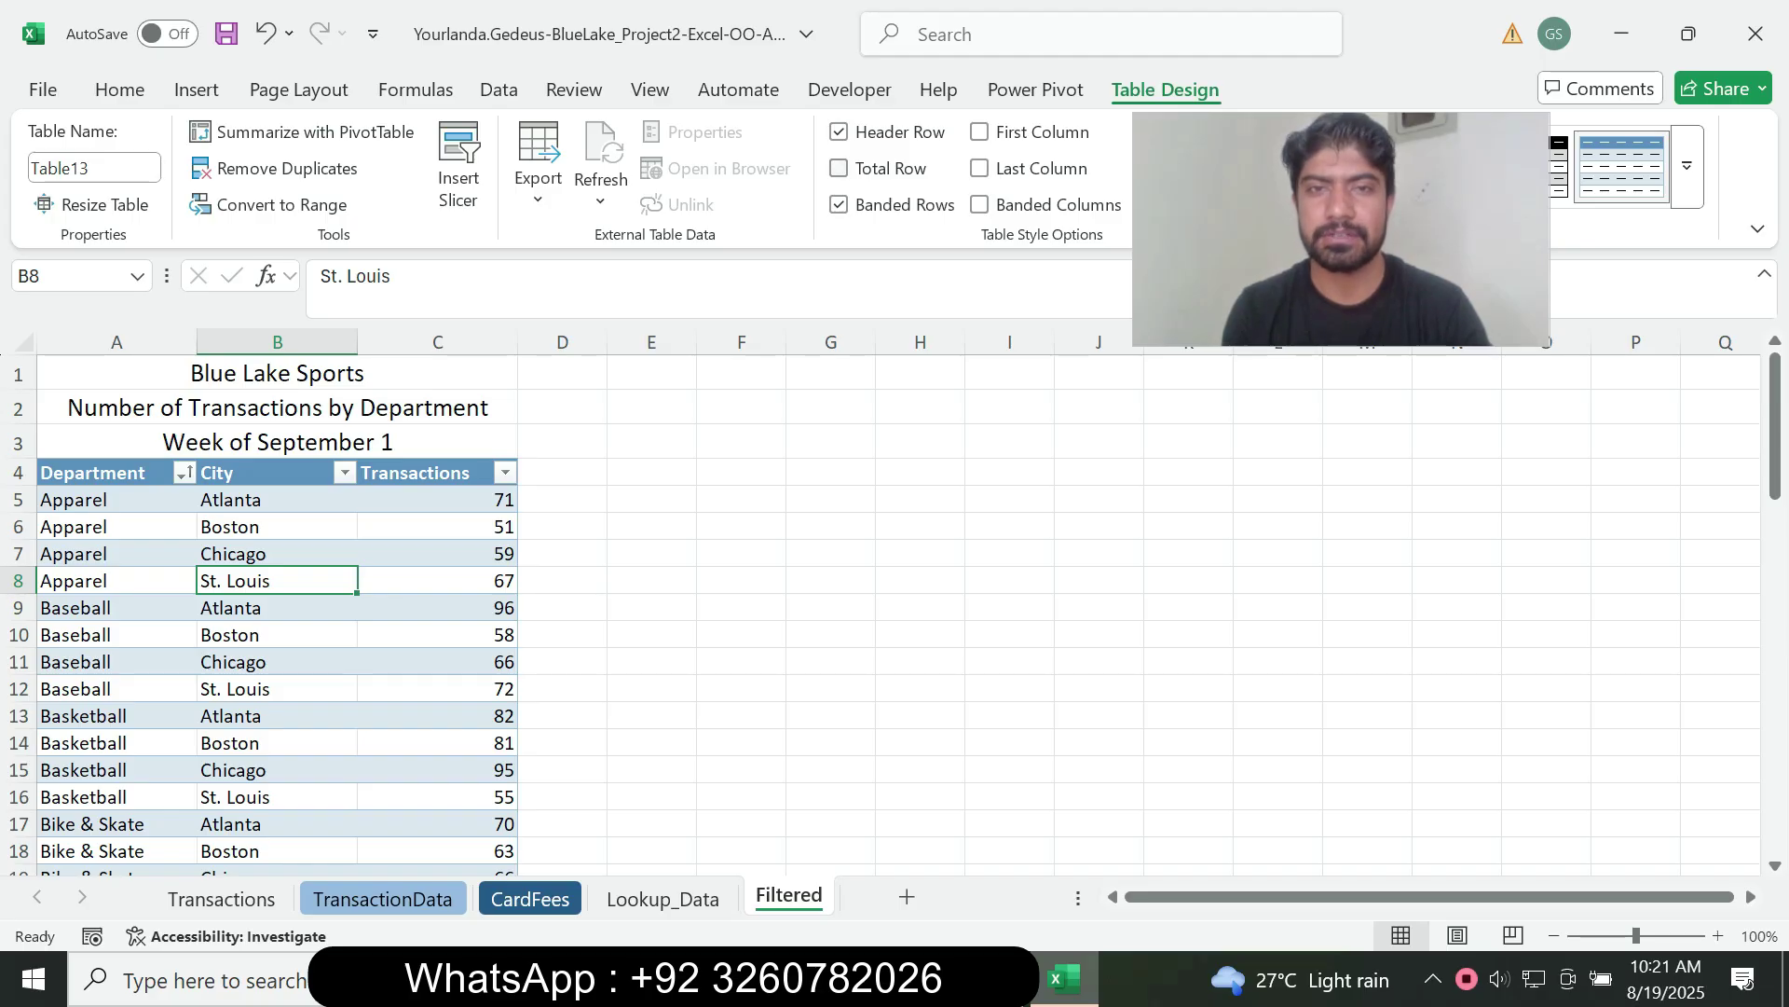
pyautogui.scroll(-15, 279, 606)
pyautogui.hotkey('alt', 'Tab')
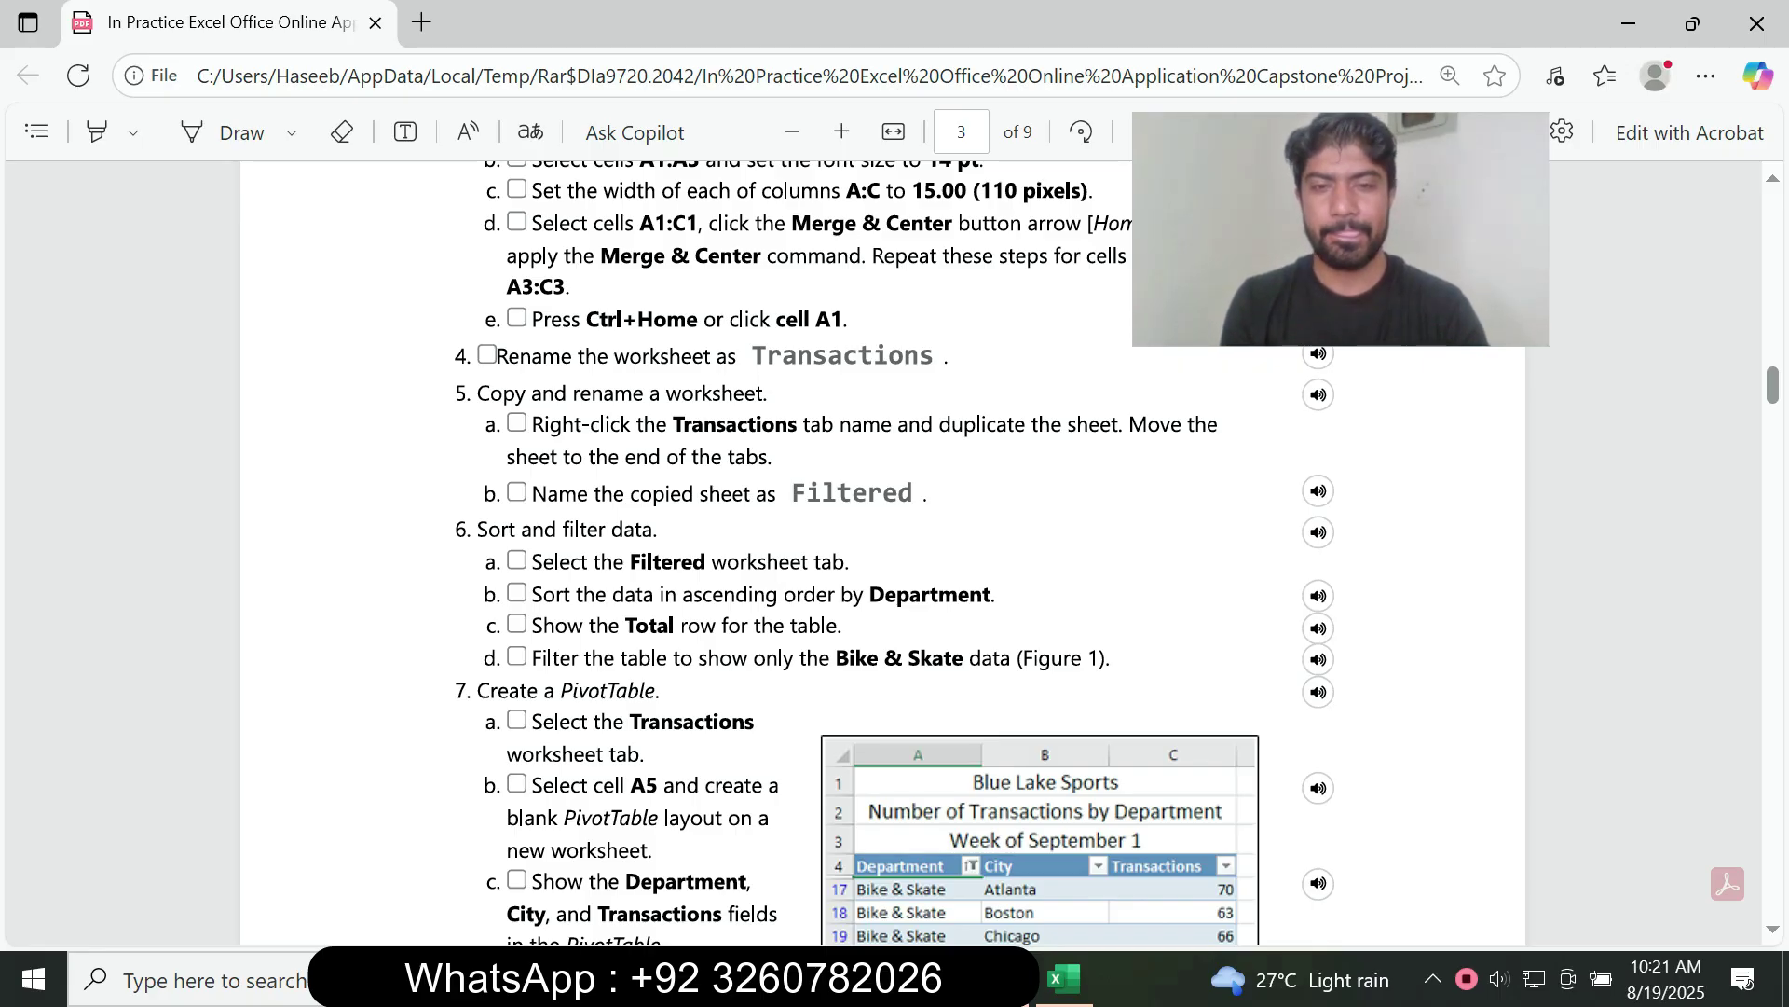
pyautogui.moveTo(1063, 979)
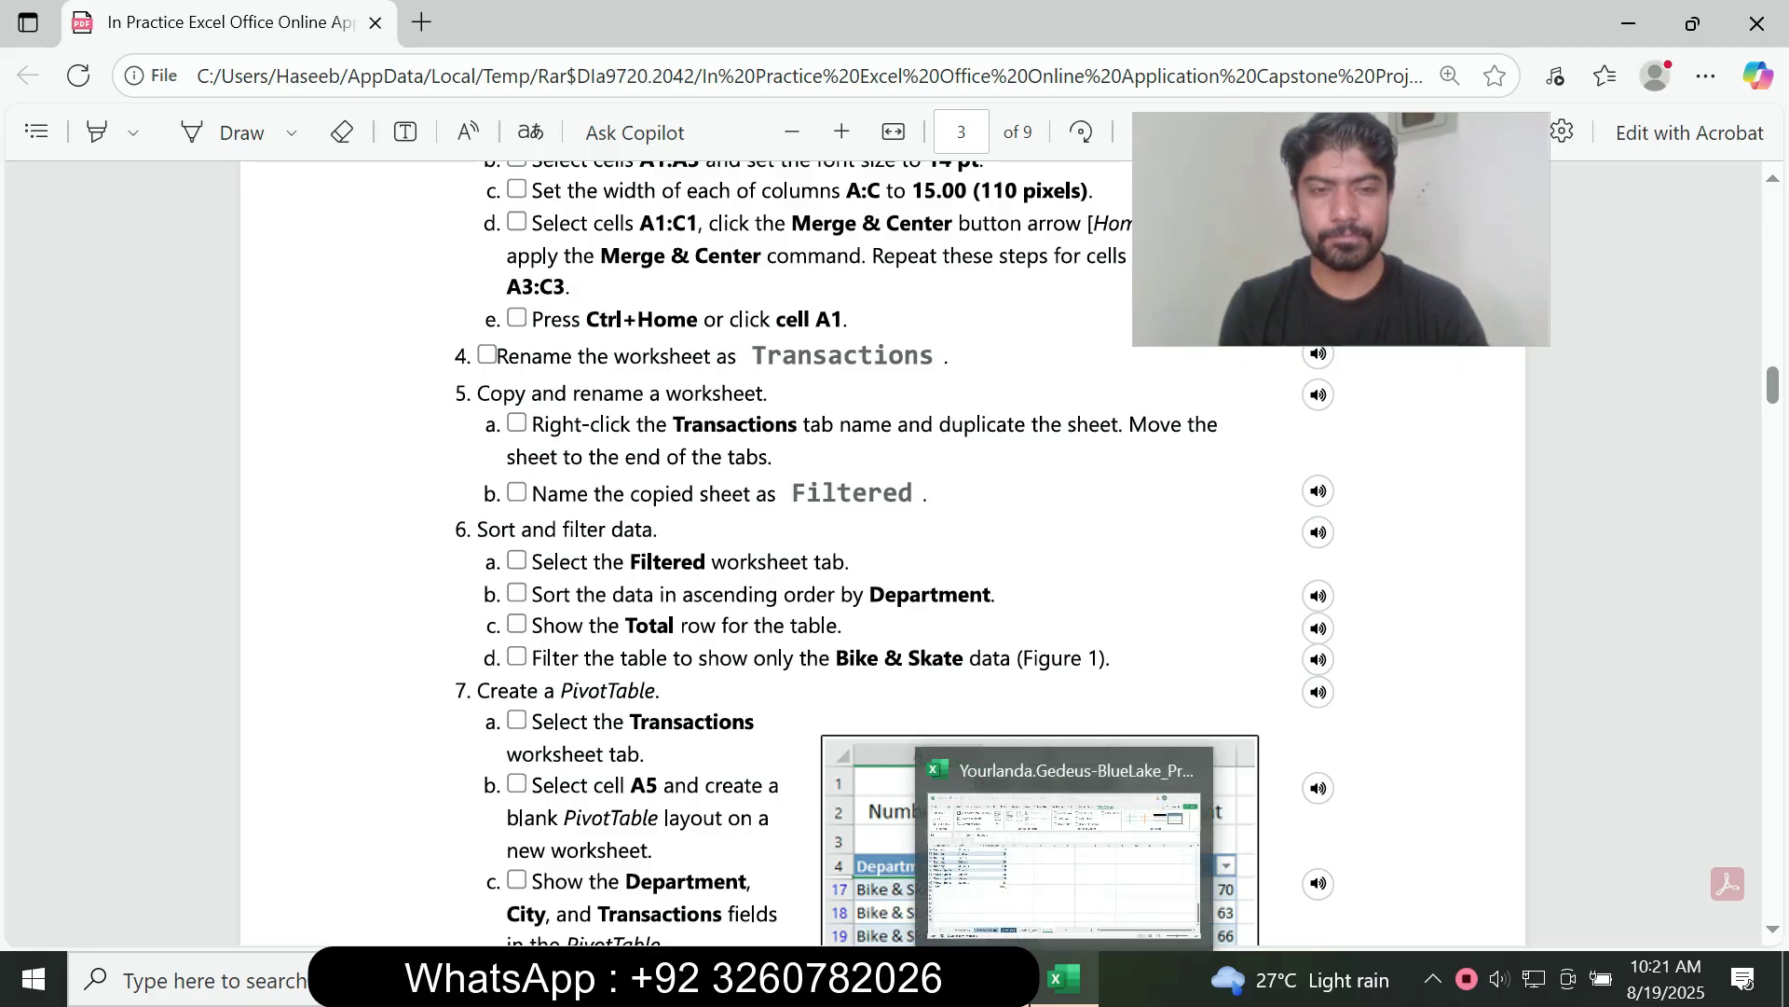
pyautogui.click(1053, 839)
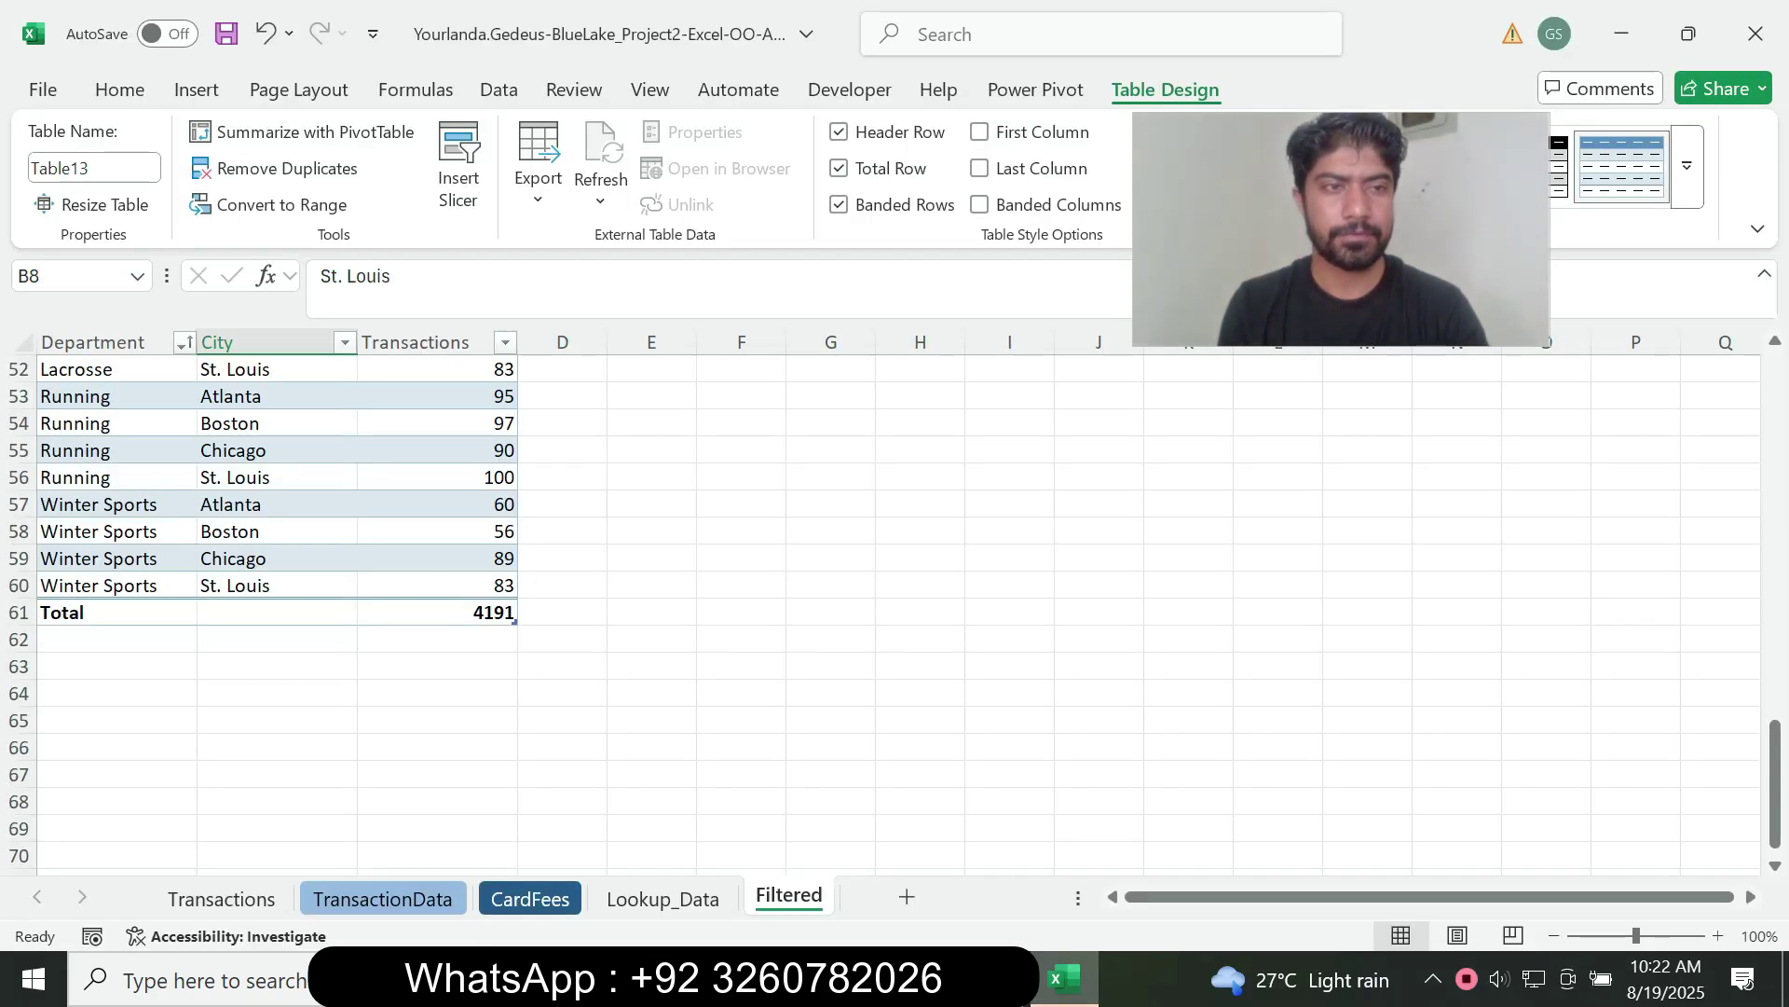
# Filter the Department column of the Filtered worksheet's table to show only Bike & Skate.
pyautogui.moveTo(1775, 784); pyautogui.dragTo(1776, 420)
pyautogui.click(1720, 554)
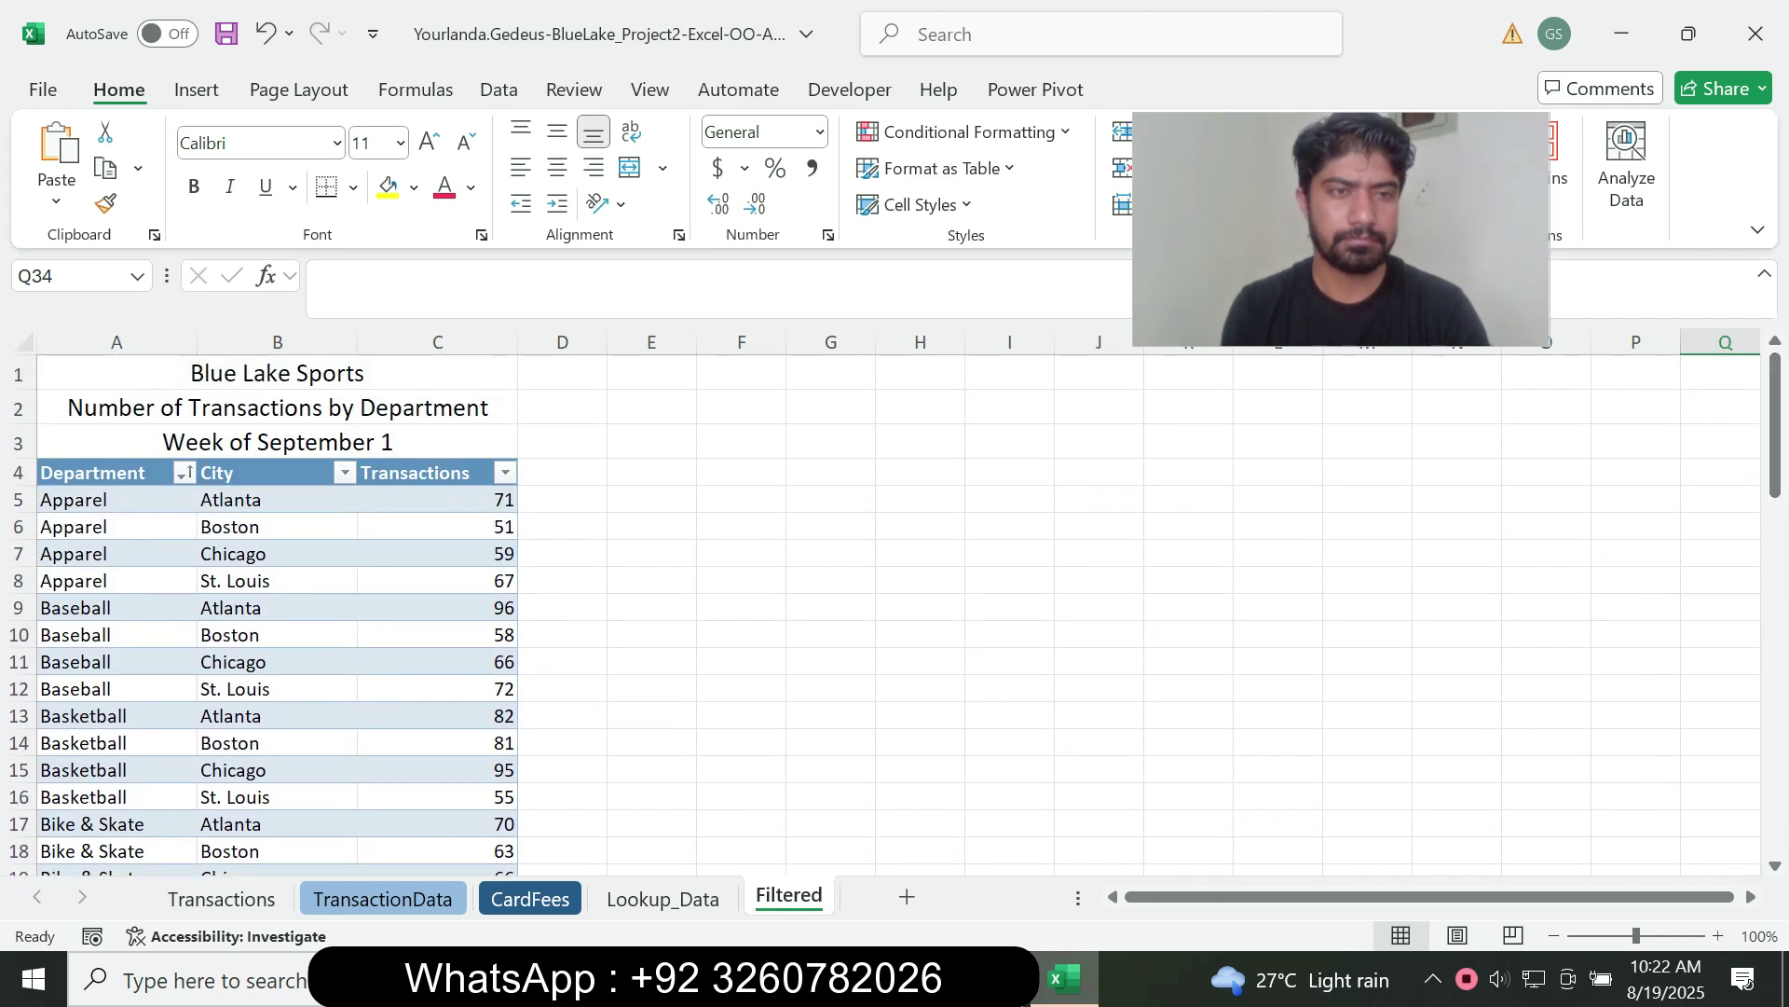
pyautogui.click(437, 473)
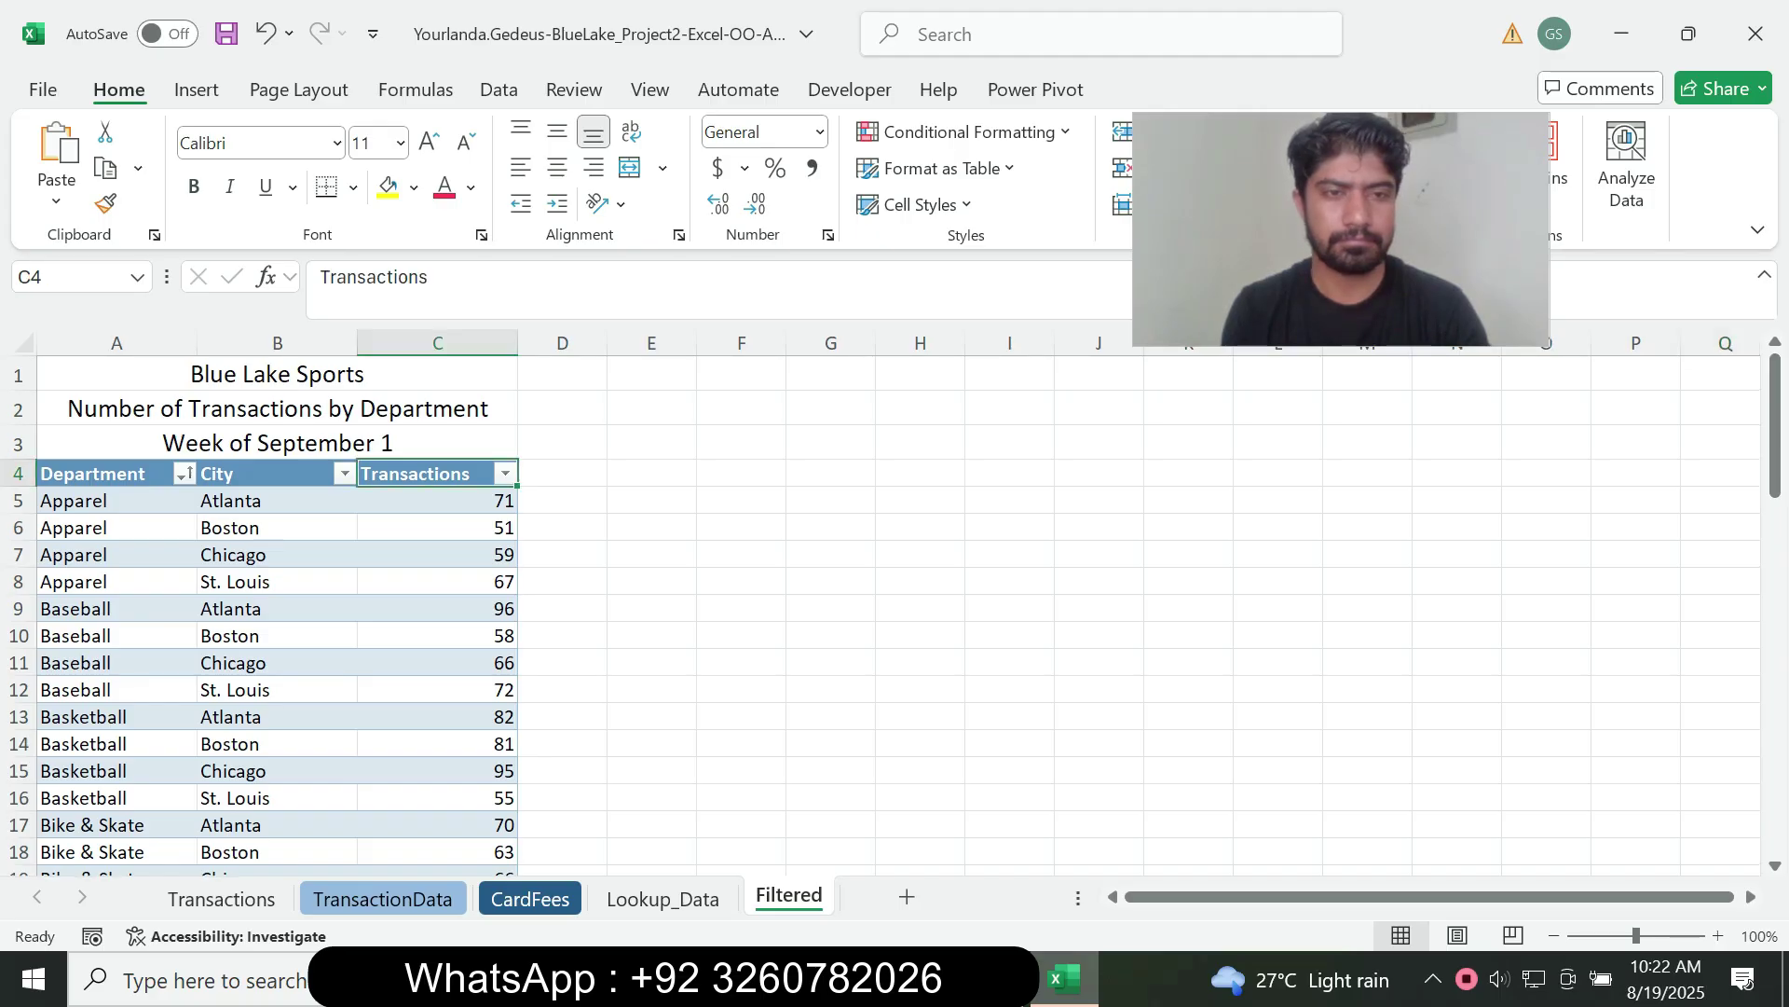
pyautogui.press('Left')
pyautogui.hotkey('alt', 'Down')
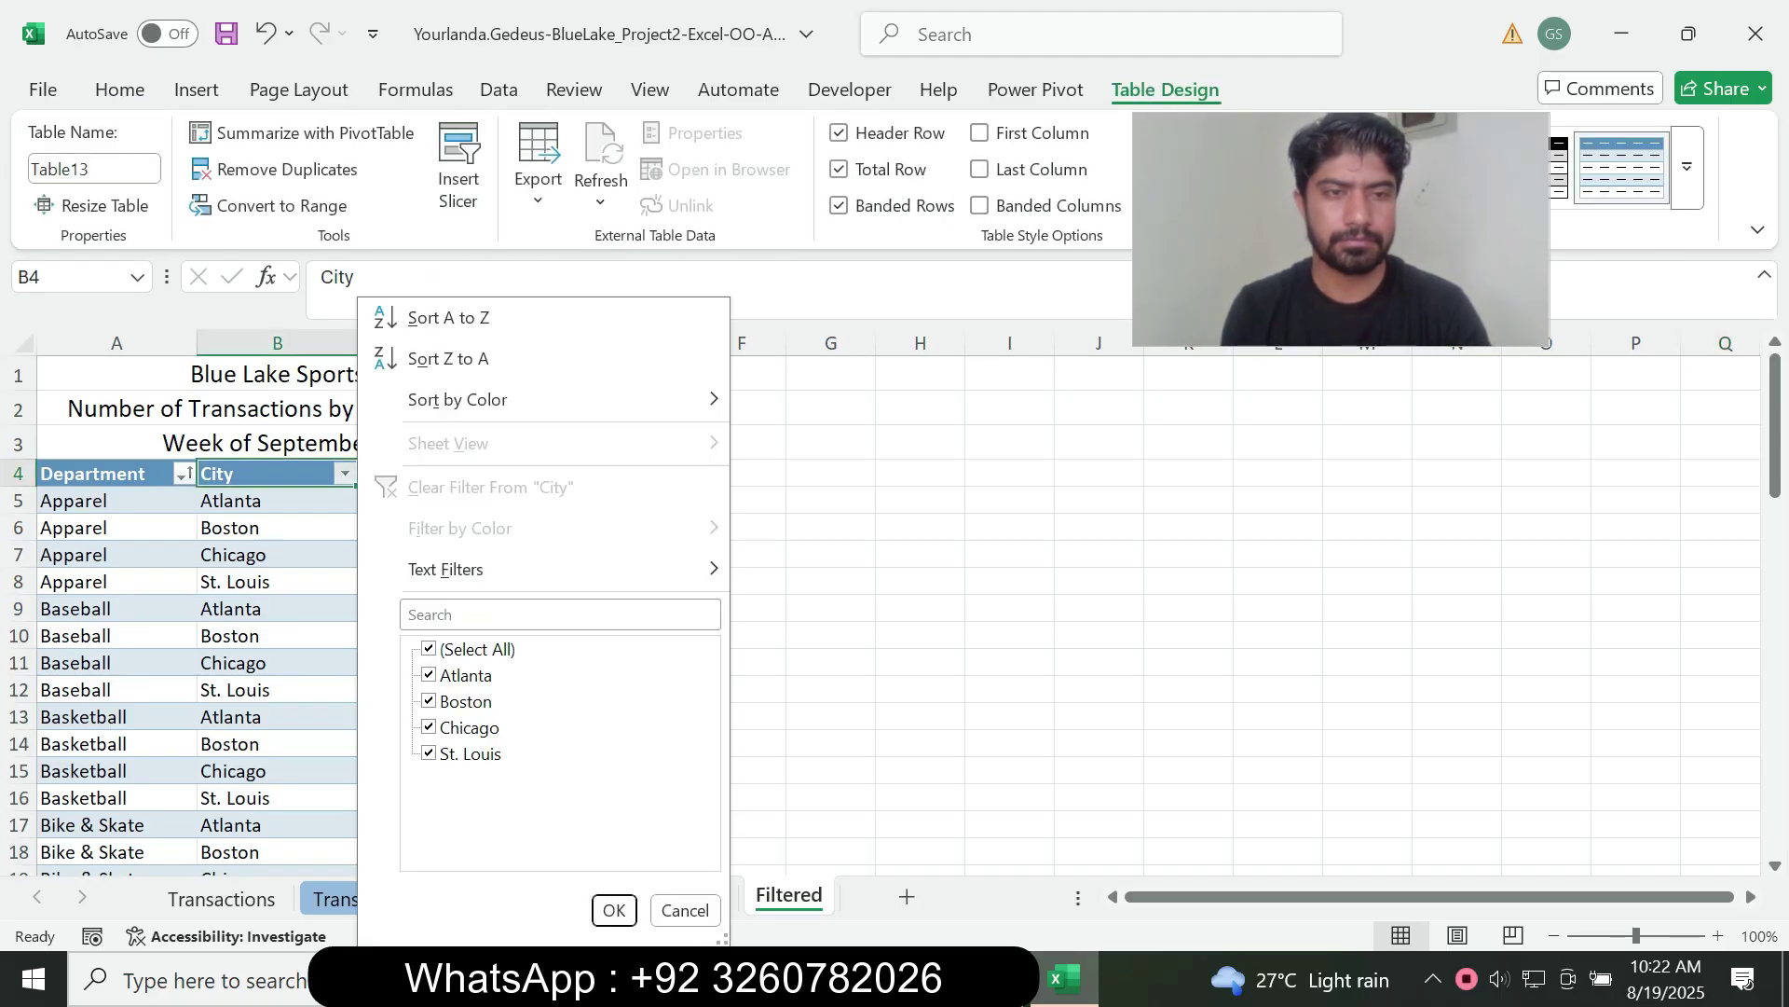
pyautogui.press('Escape')
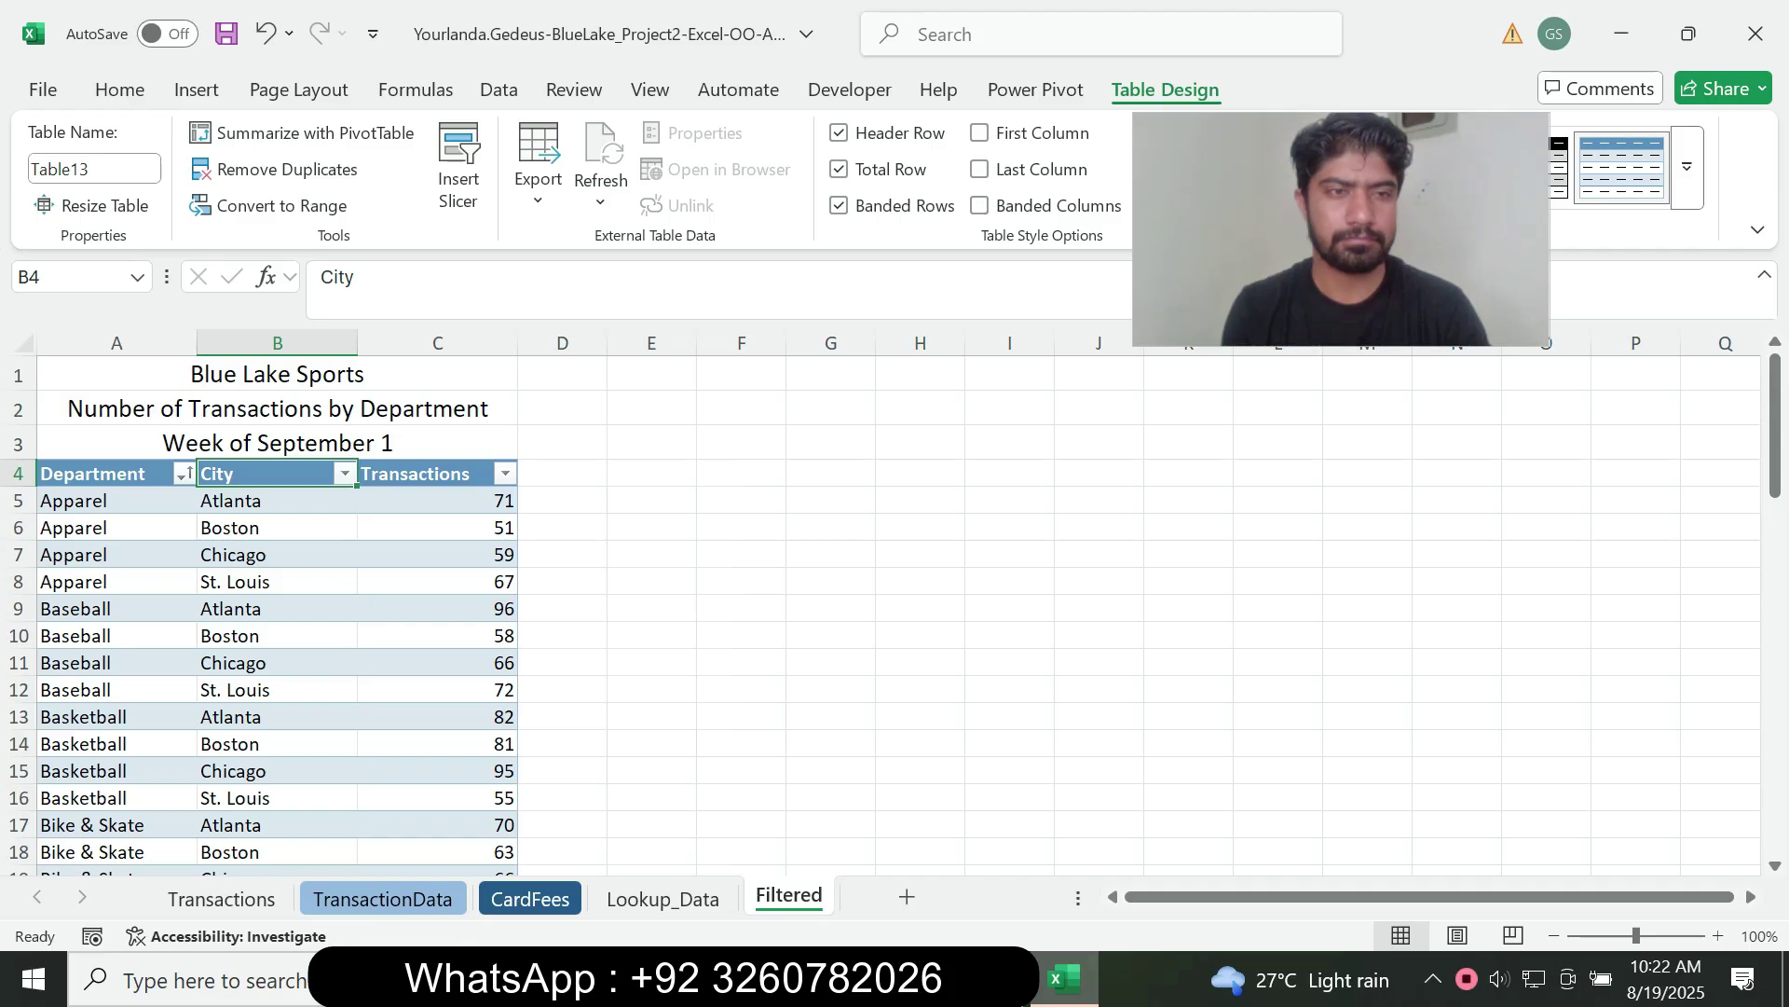
pyautogui.press('Left')
pyautogui.hotkey('alt', 'Down')
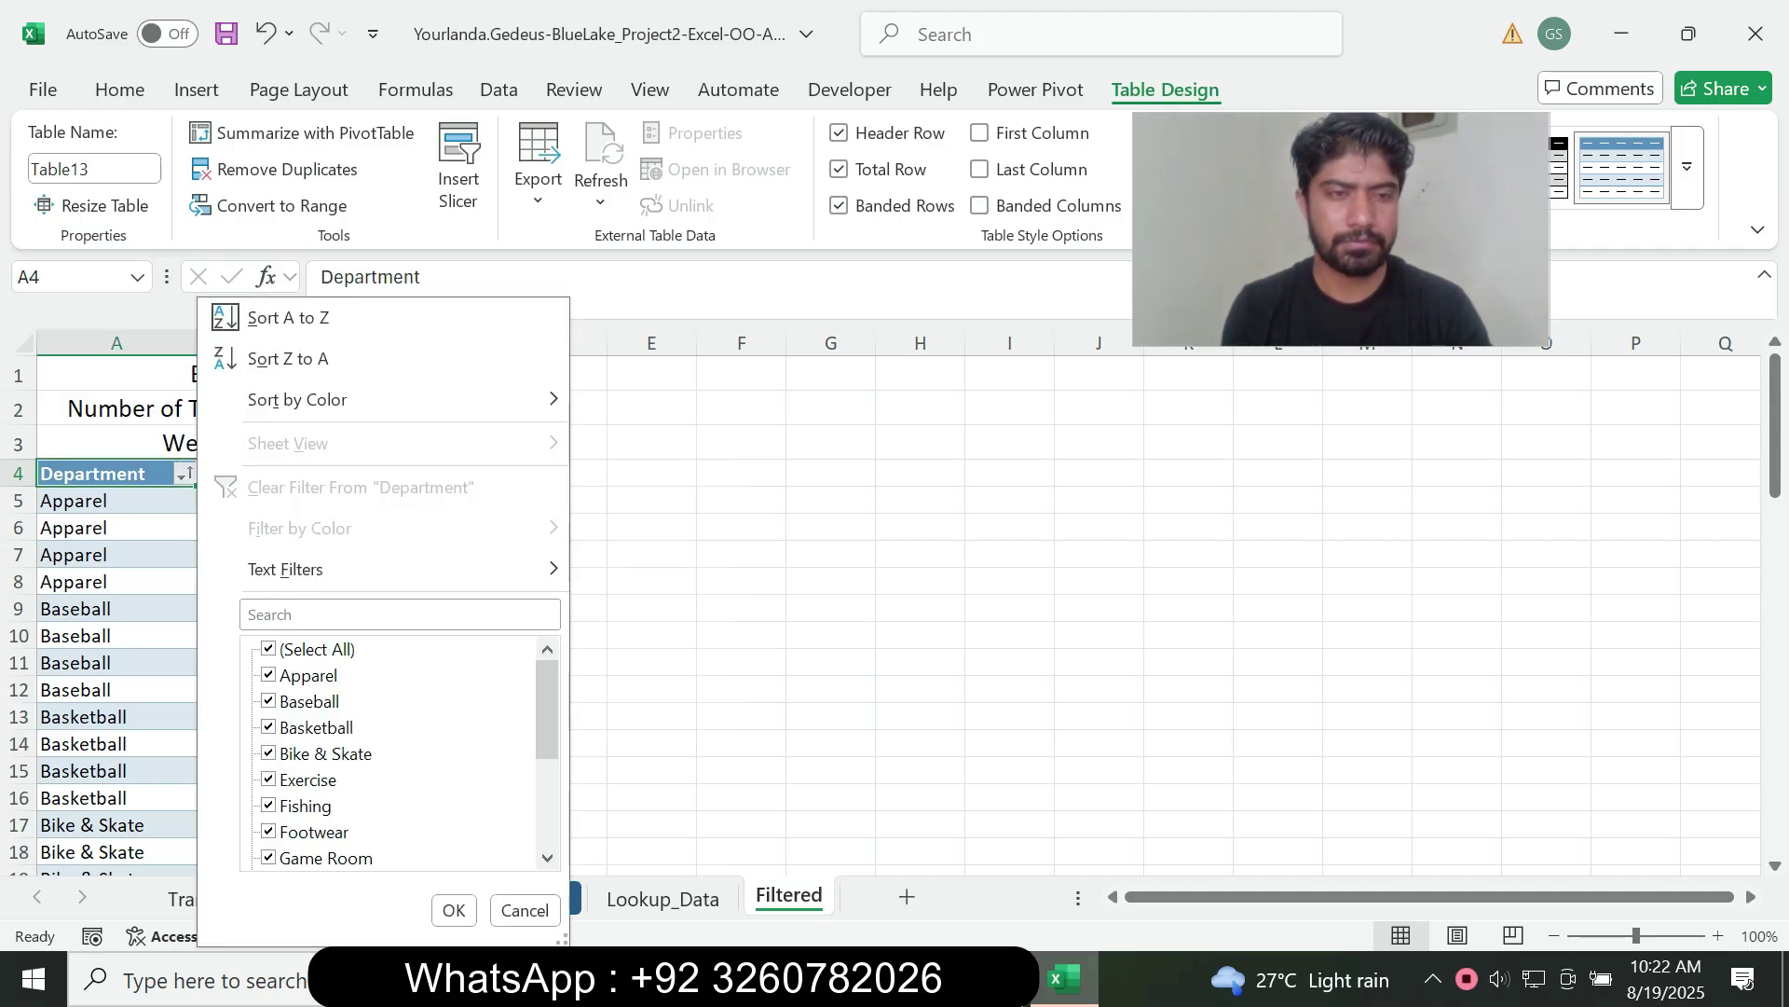
pyautogui.click(317, 648)
pyautogui.click(317, 753)
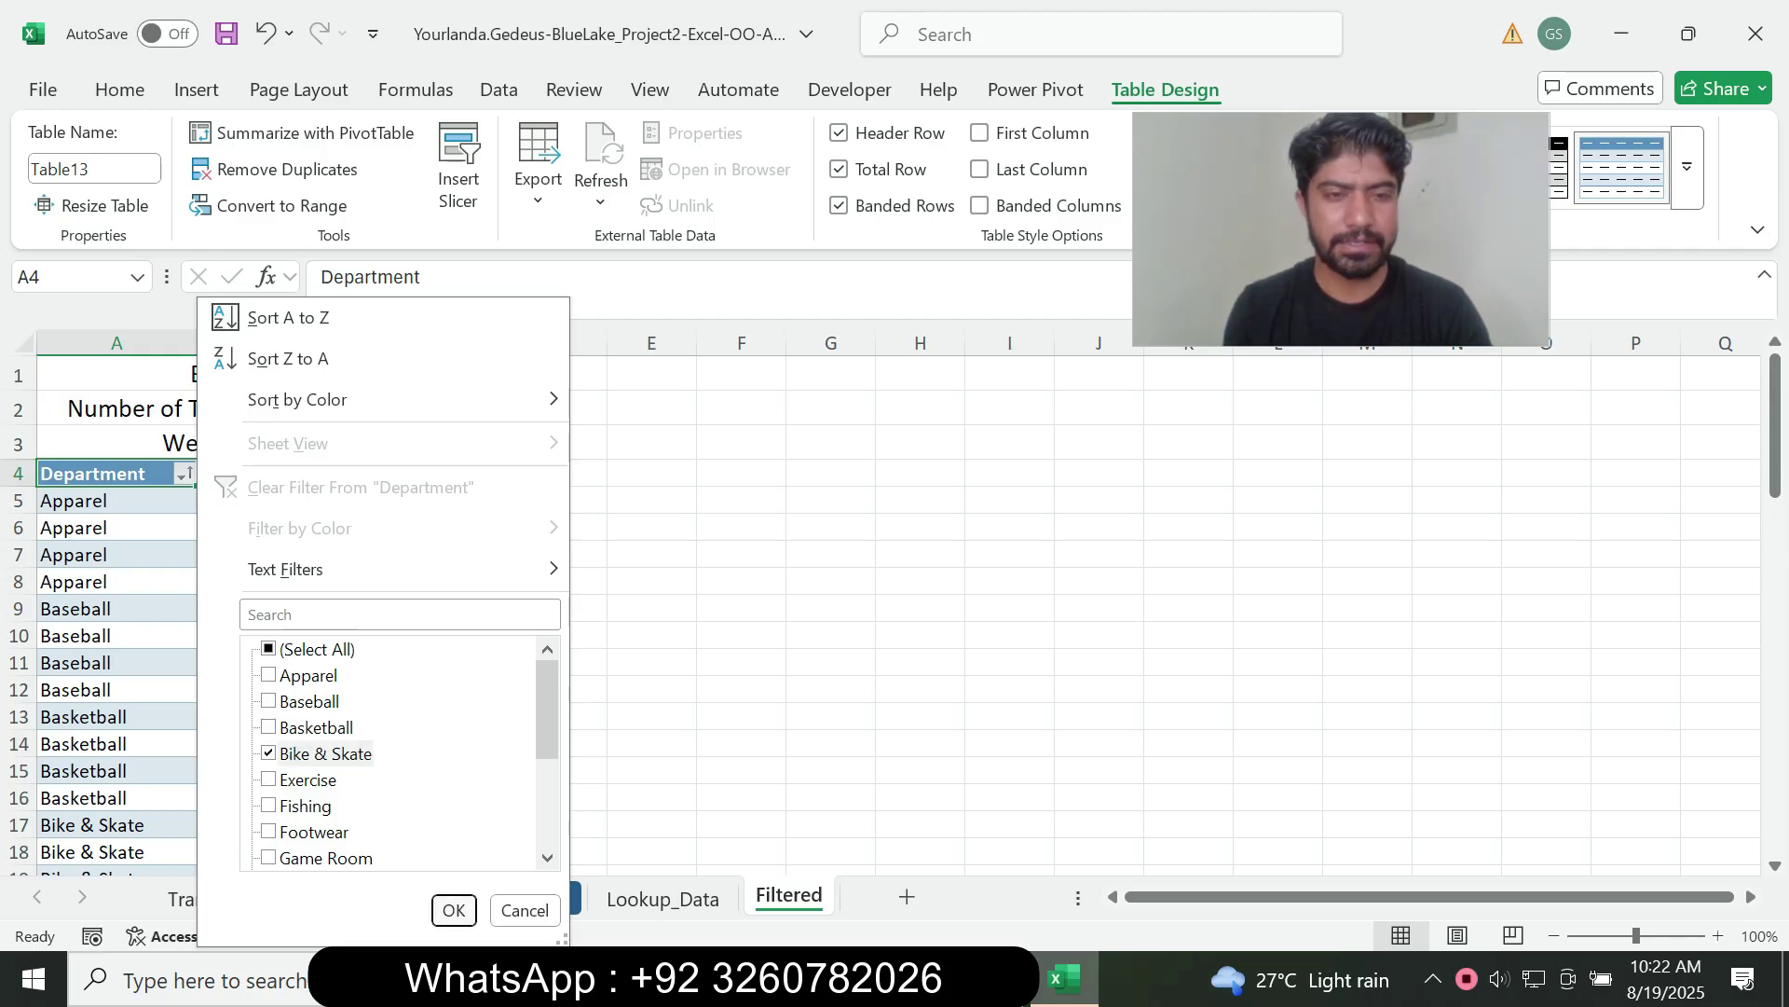
pyautogui.press('Return')
# Read the PivotTable instructions in the project document and select cell A5 on the Transactions worksheet.
pyautogui.hotkey('alt', 'Tab')
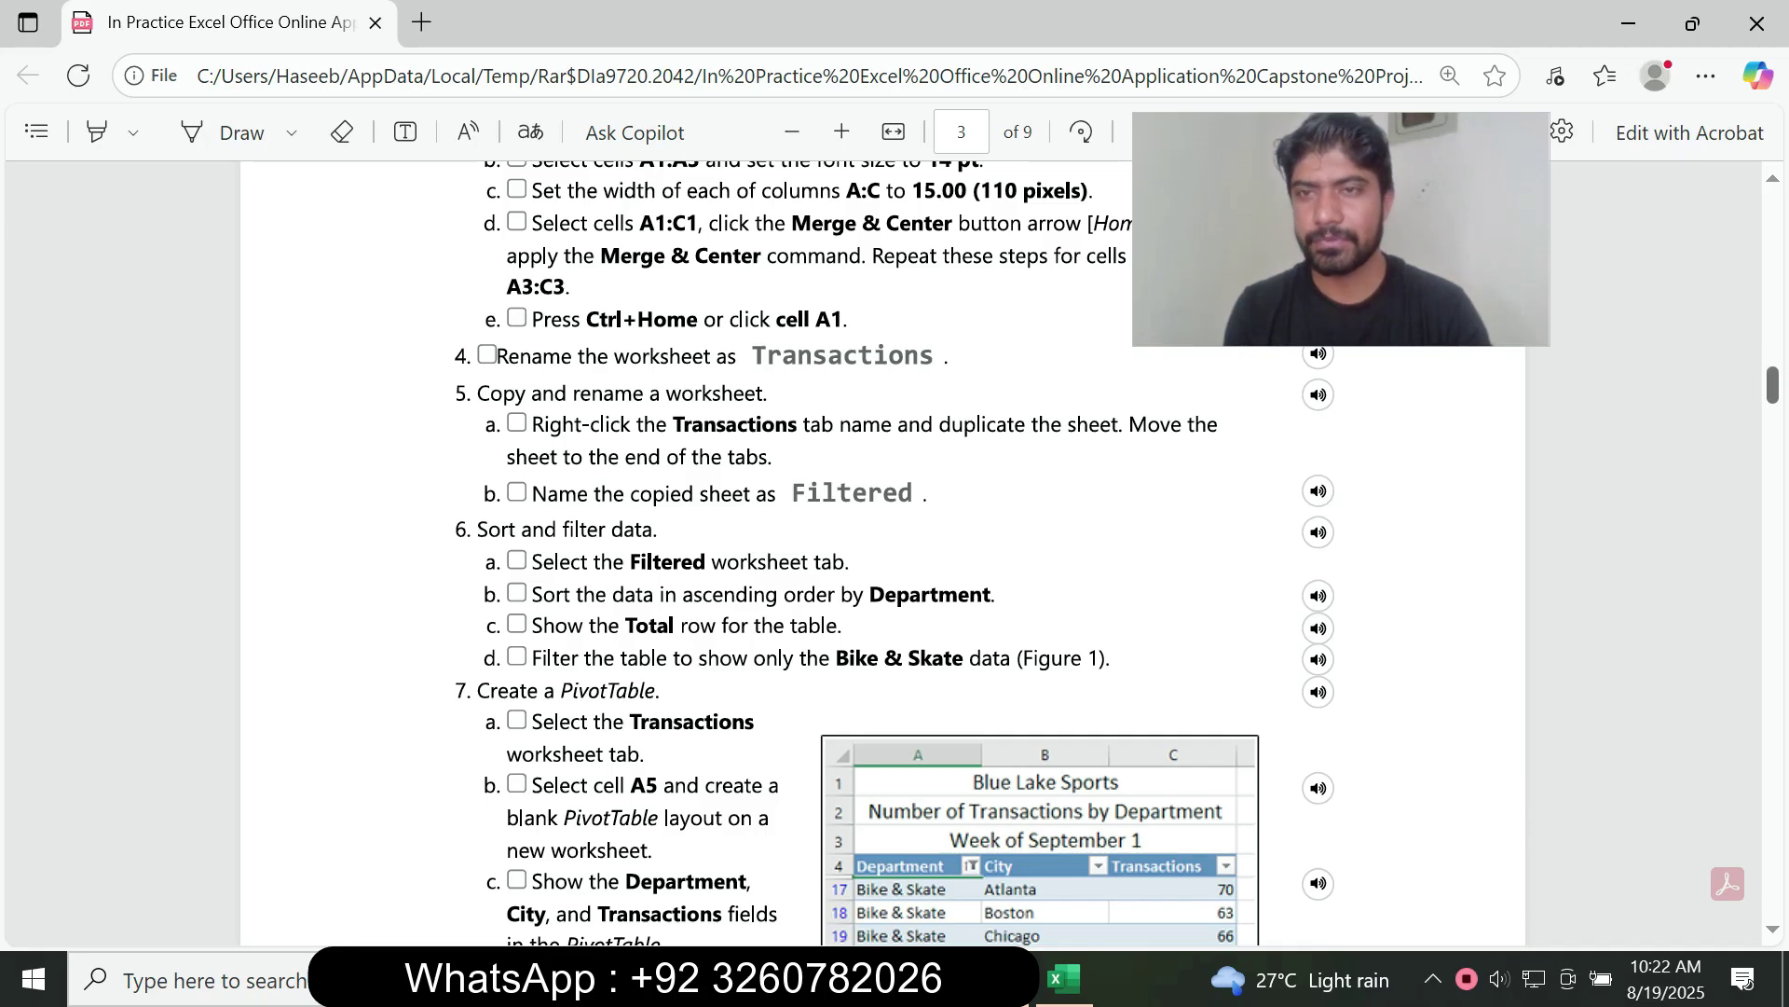
pyautogui.scroll(-3, 882, 552)
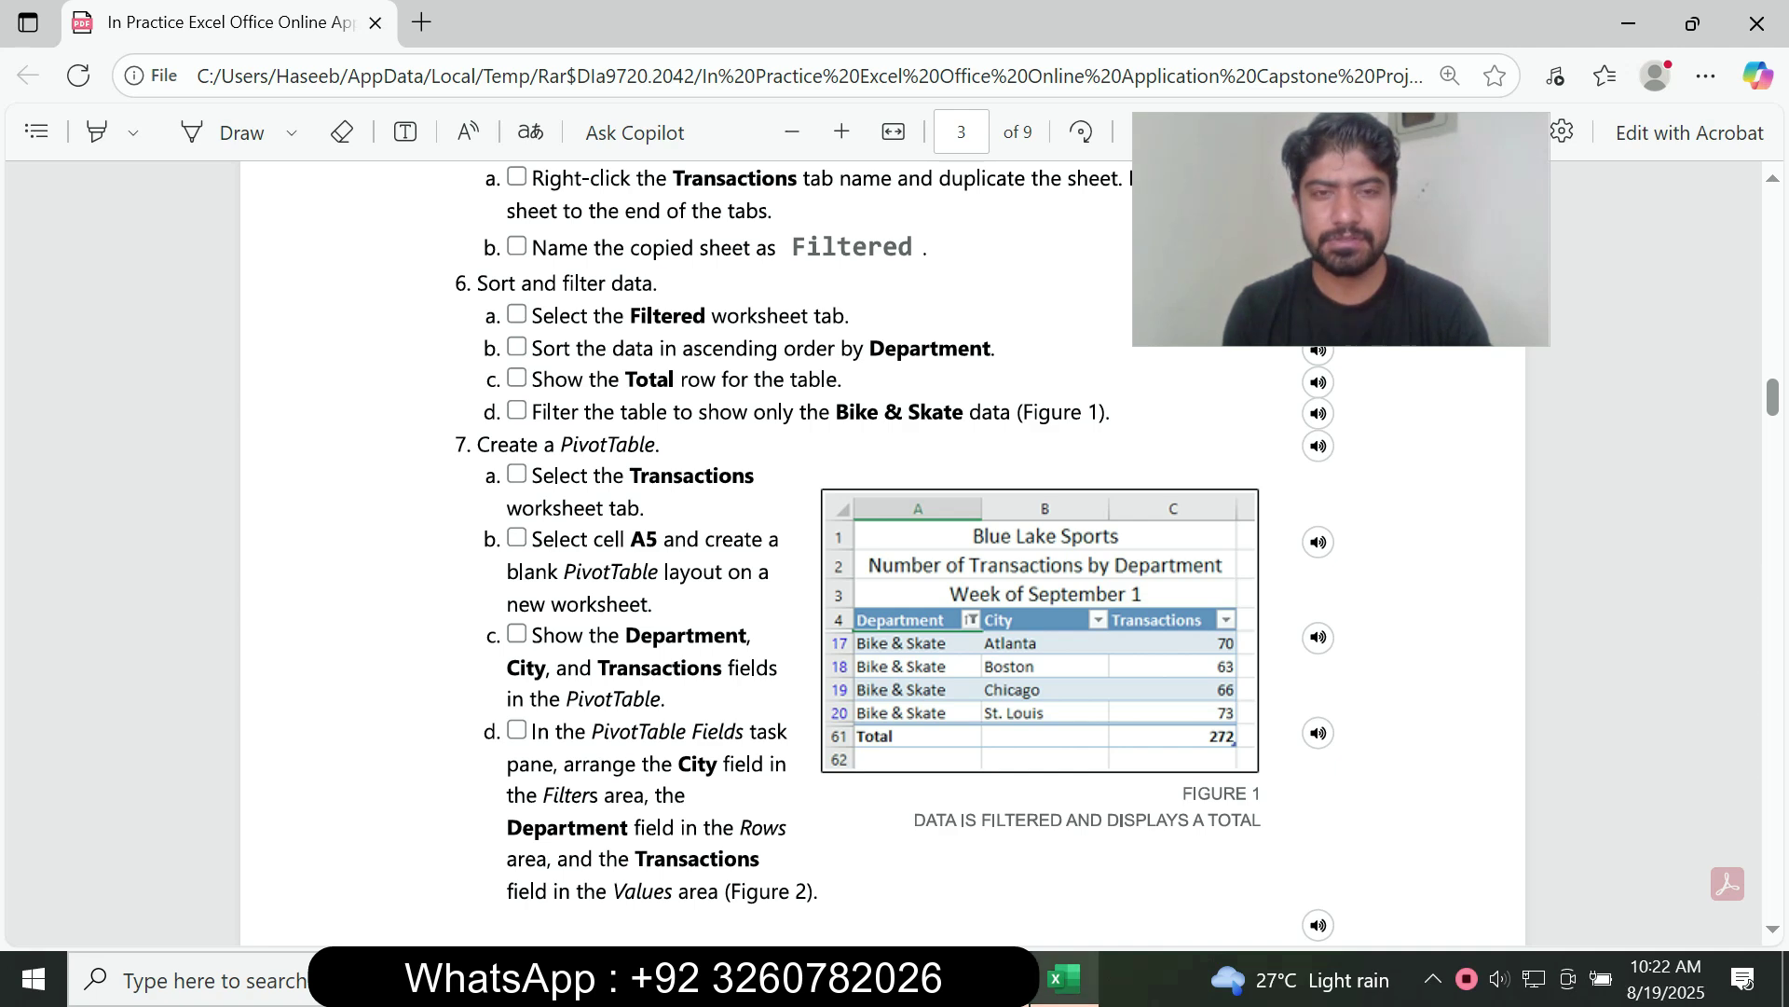
pyautogui.click(1064, 977)
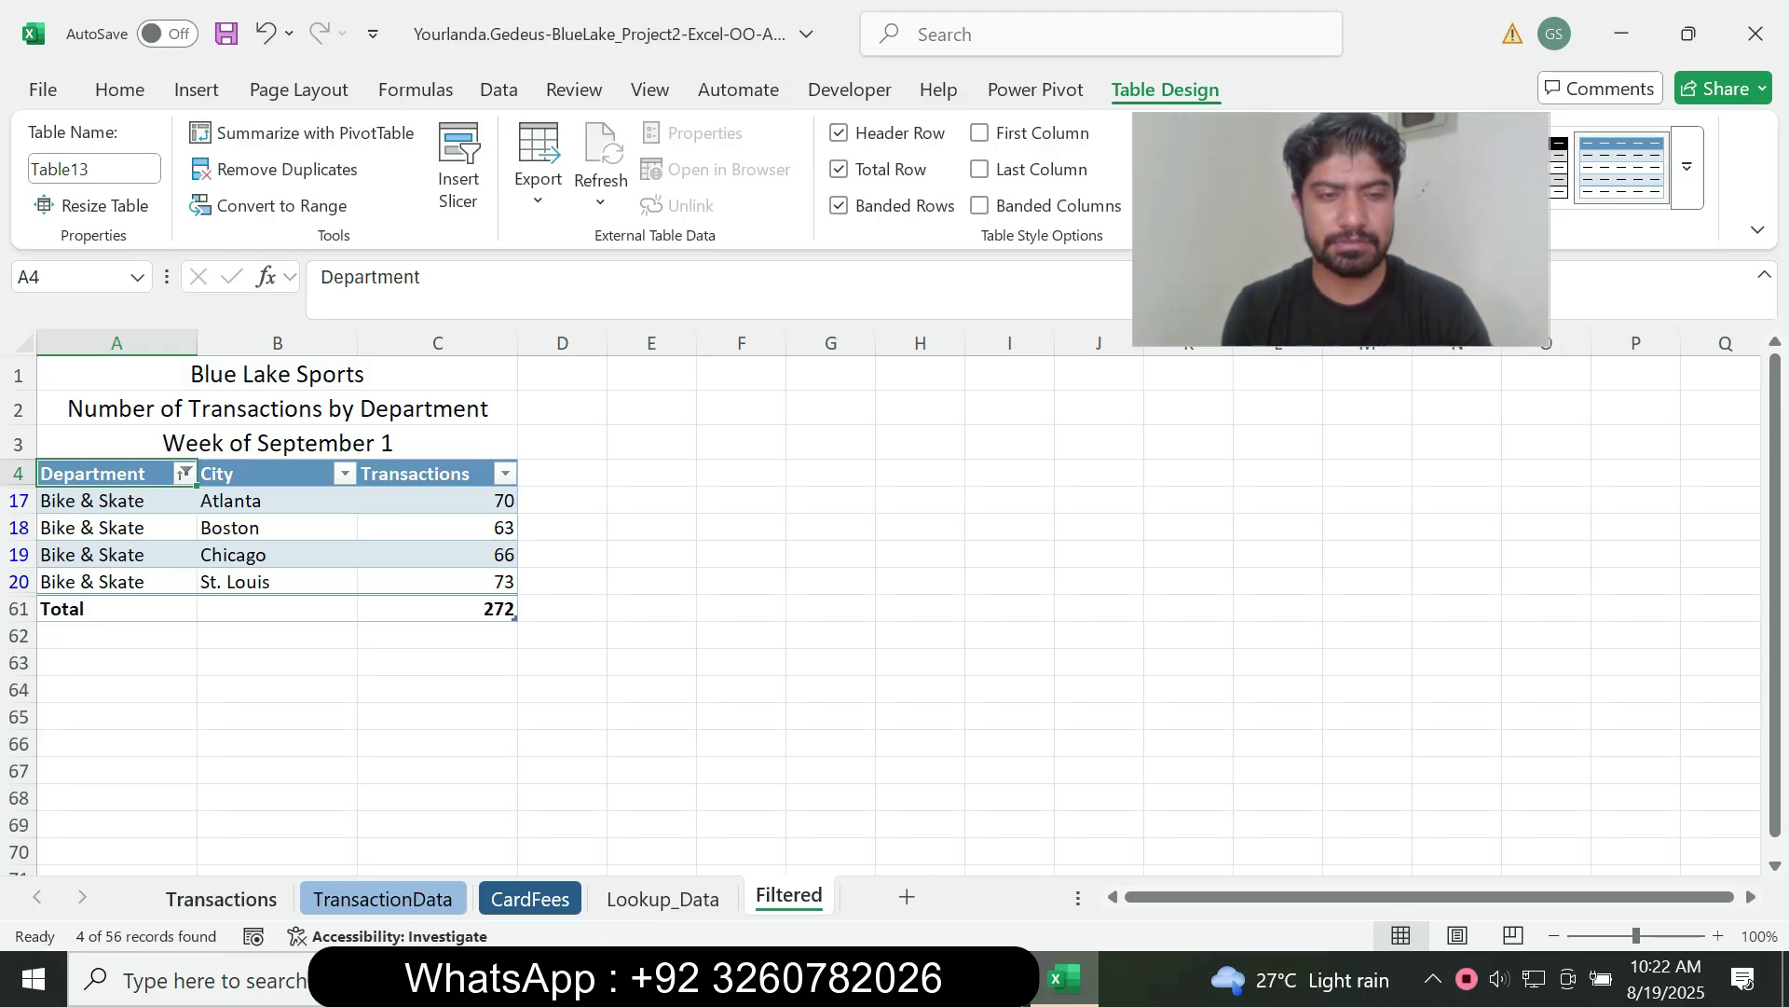
pyautogui.click(221, 897)
pyautogui.hotkey('alt', 'Tab')
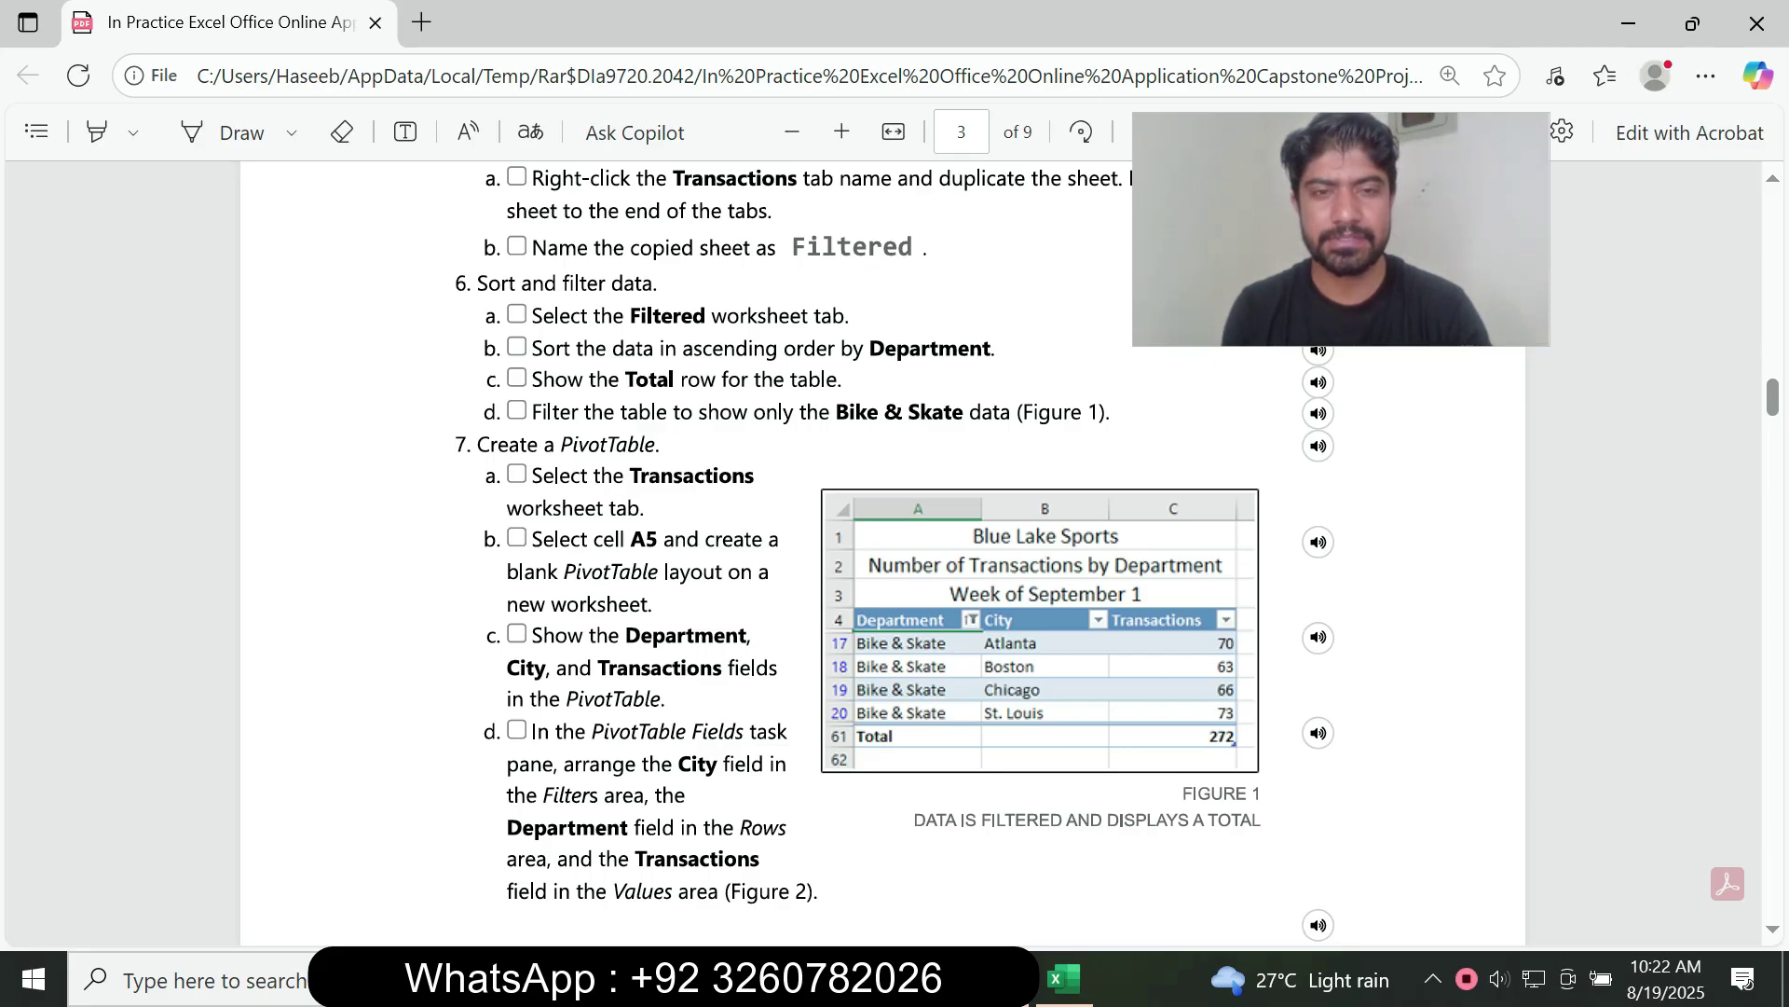
pyautogui.hotkey('alt', 'Tab')
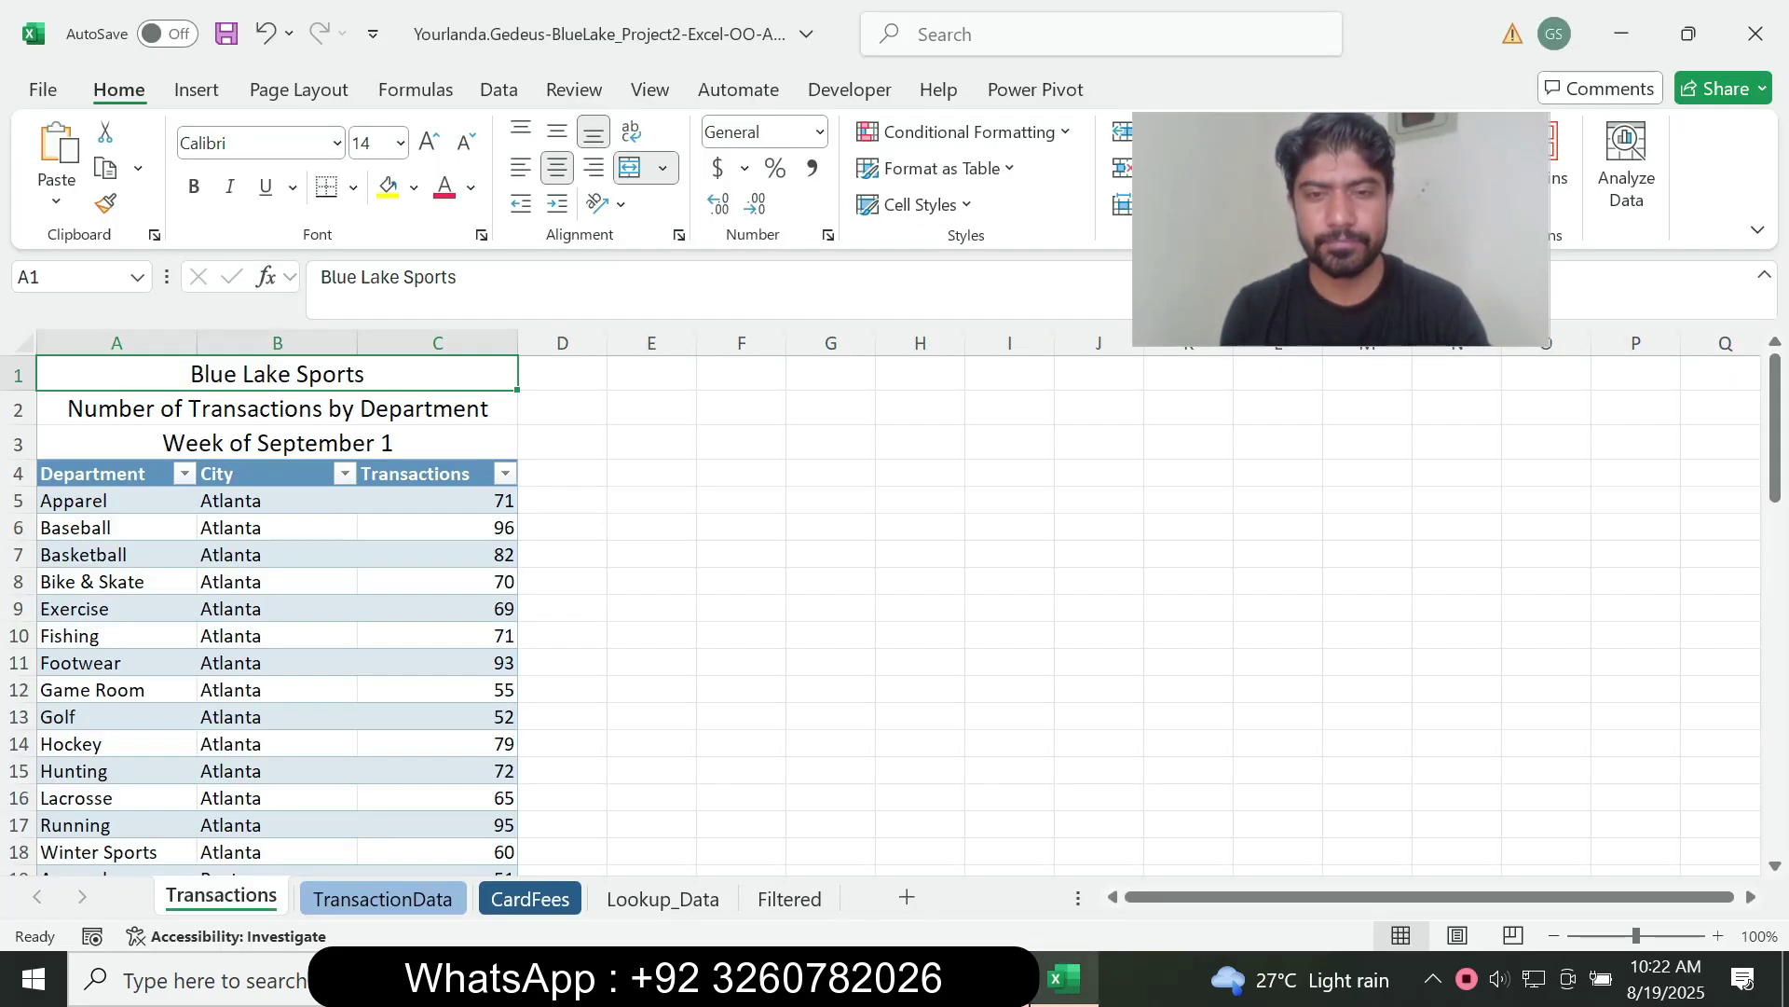
pyautogui.click(93, 473)
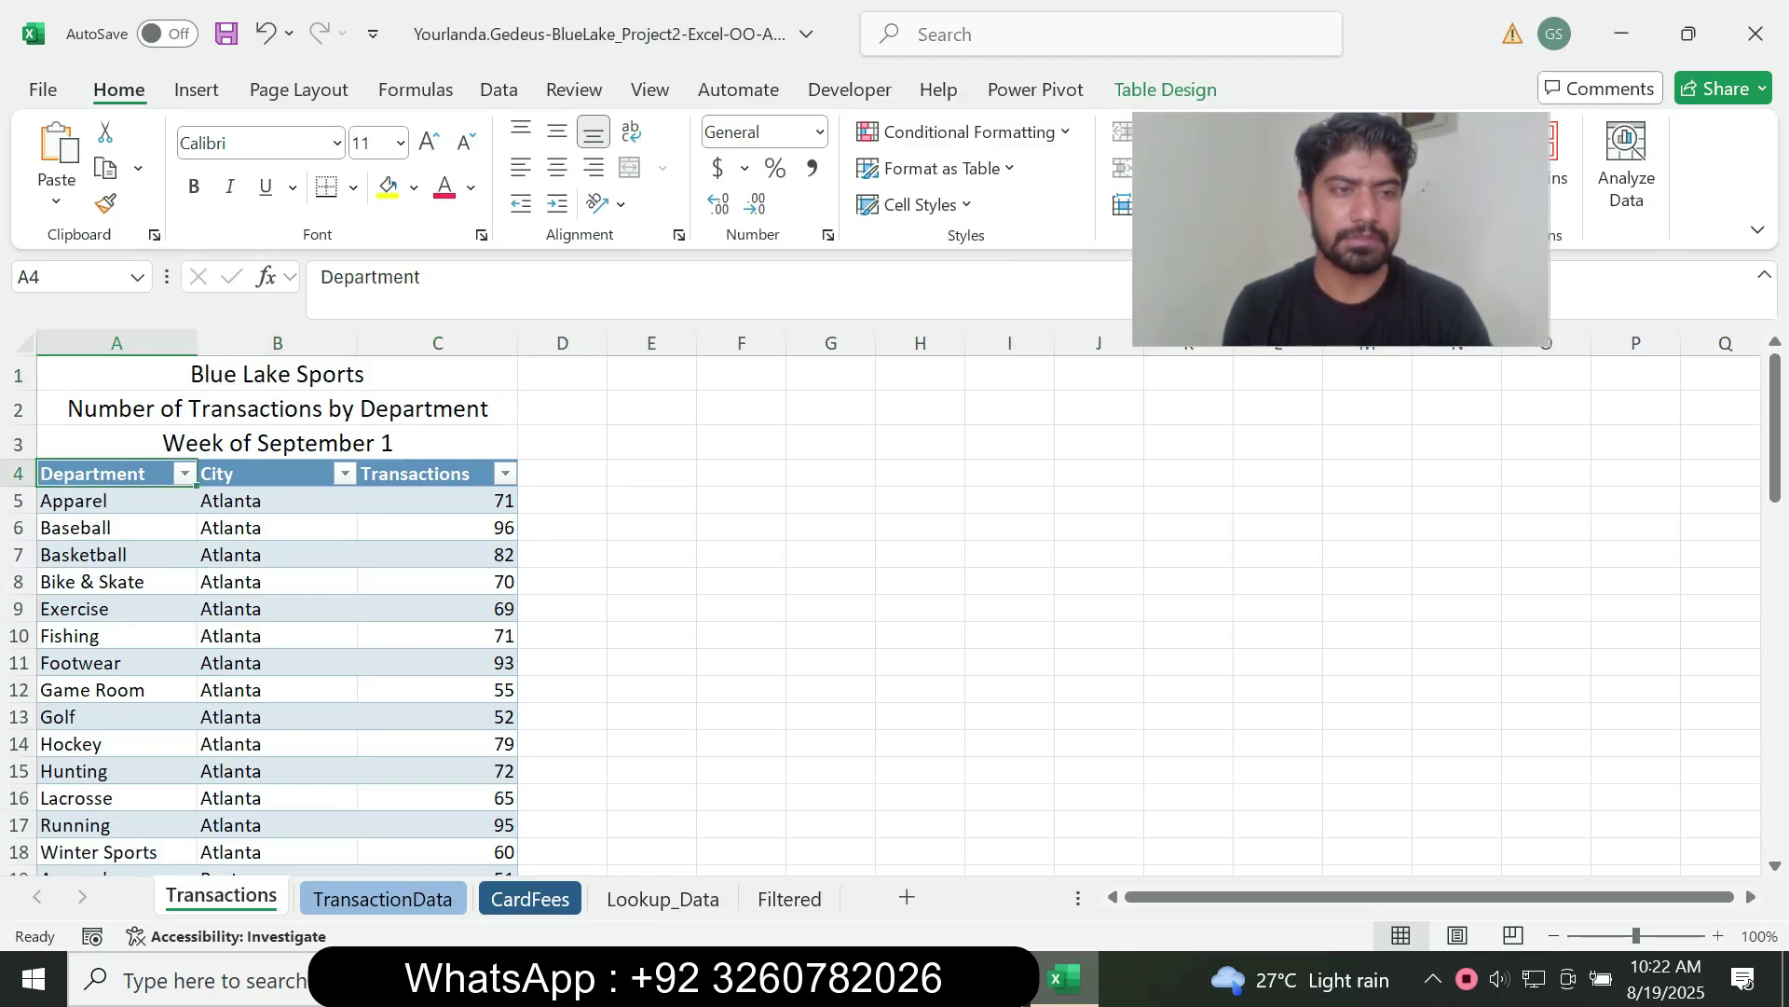
pyautogui.click(93, 500)
# Insert a blank PivotTable based on Table1 on a new worksheet, checking the placement in the project instructions.
pyautogui.hotkey('alt', 'Tab')
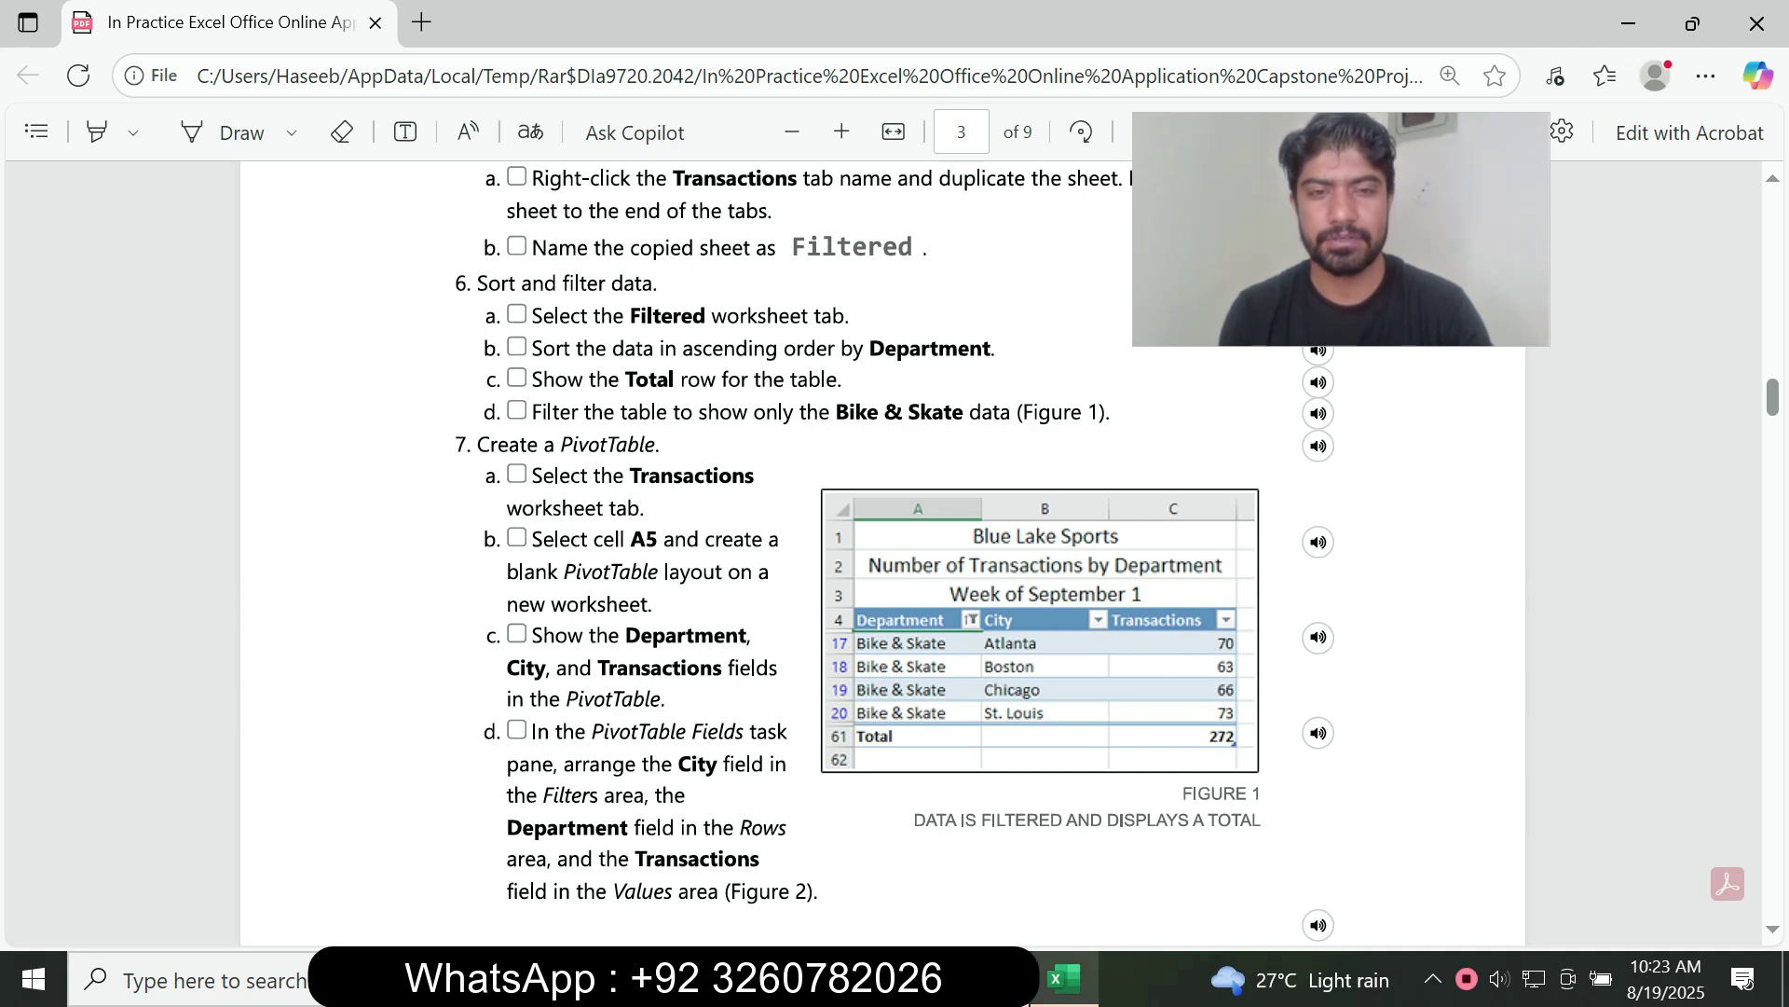
pyautogui.click(1064, 979)
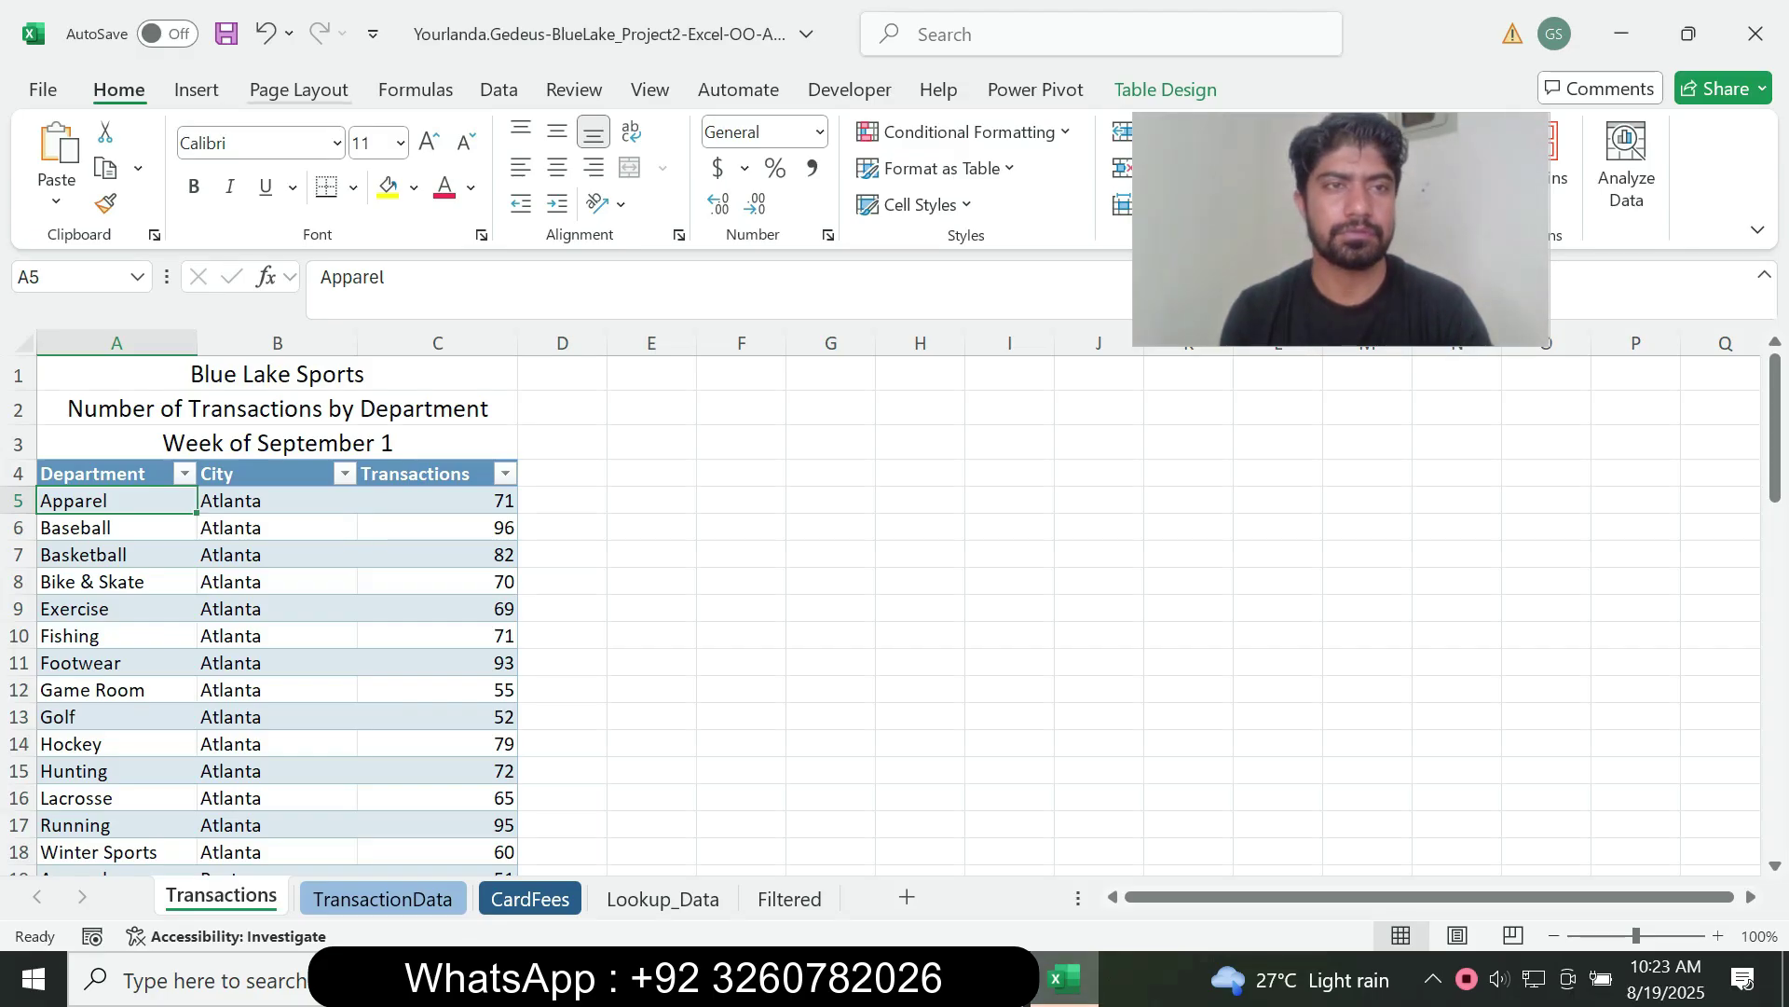
pyautogui.click(195, 90)
pyautogui.click(68, 149)
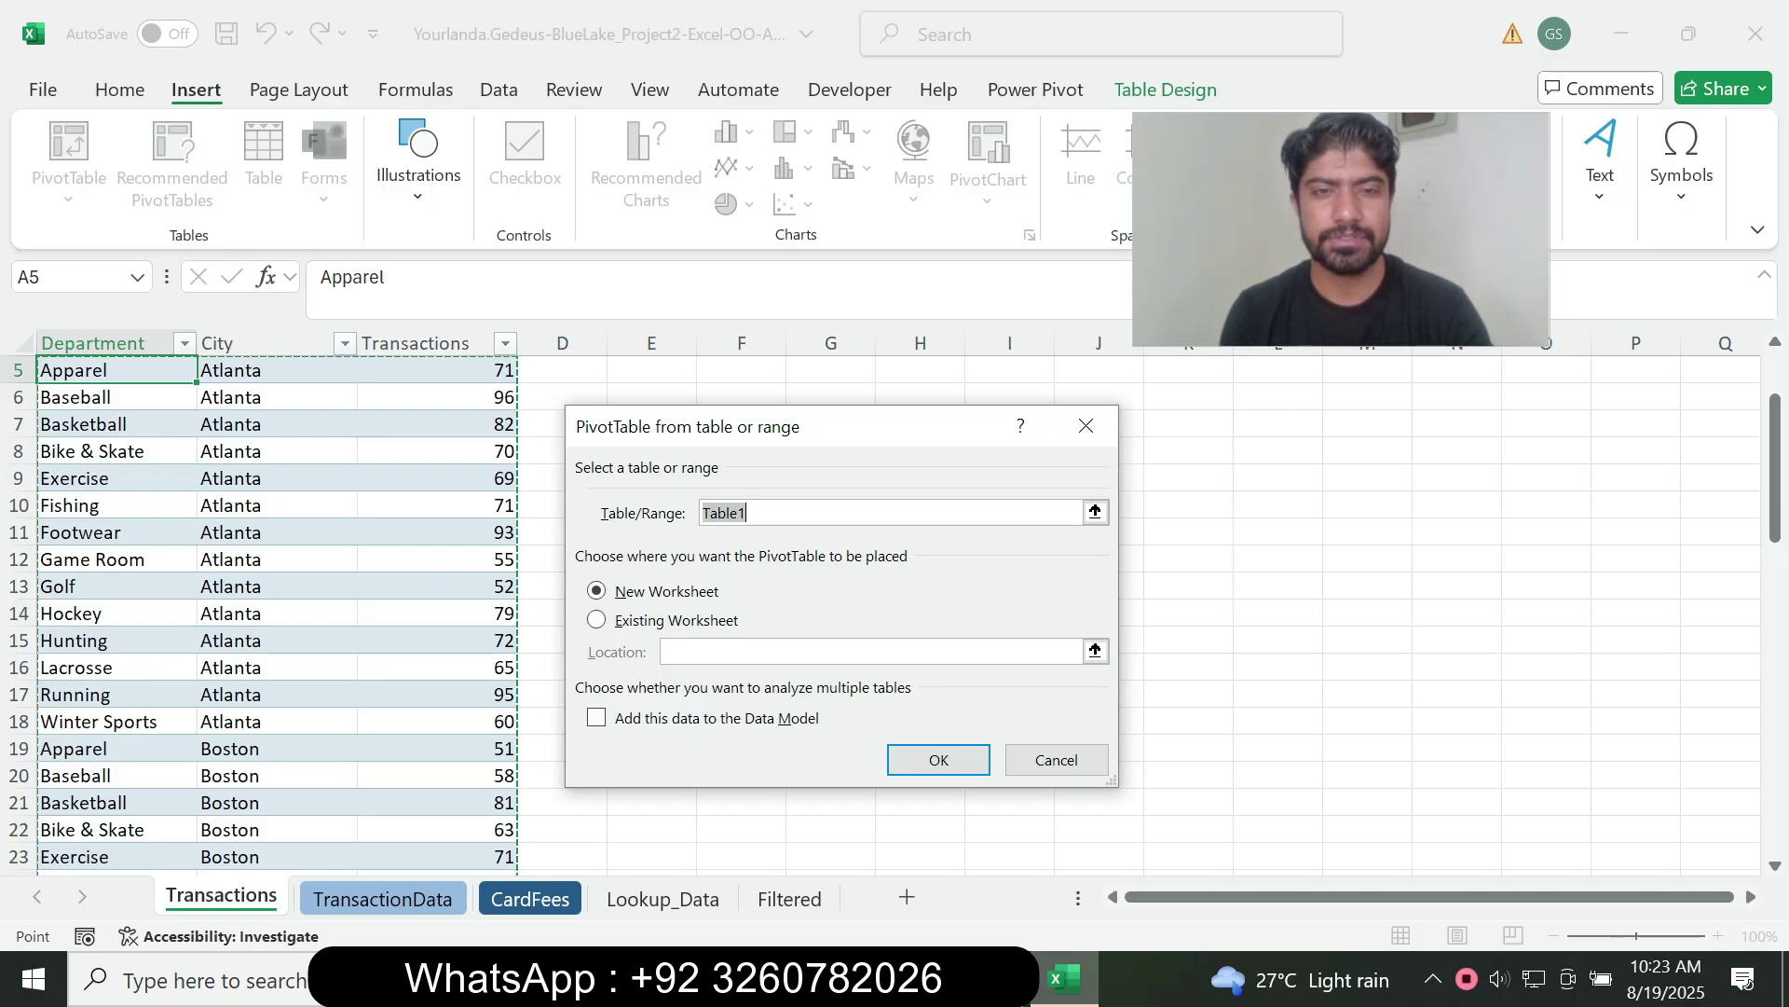
pyautogui.hotkey('alt', 'Tab')
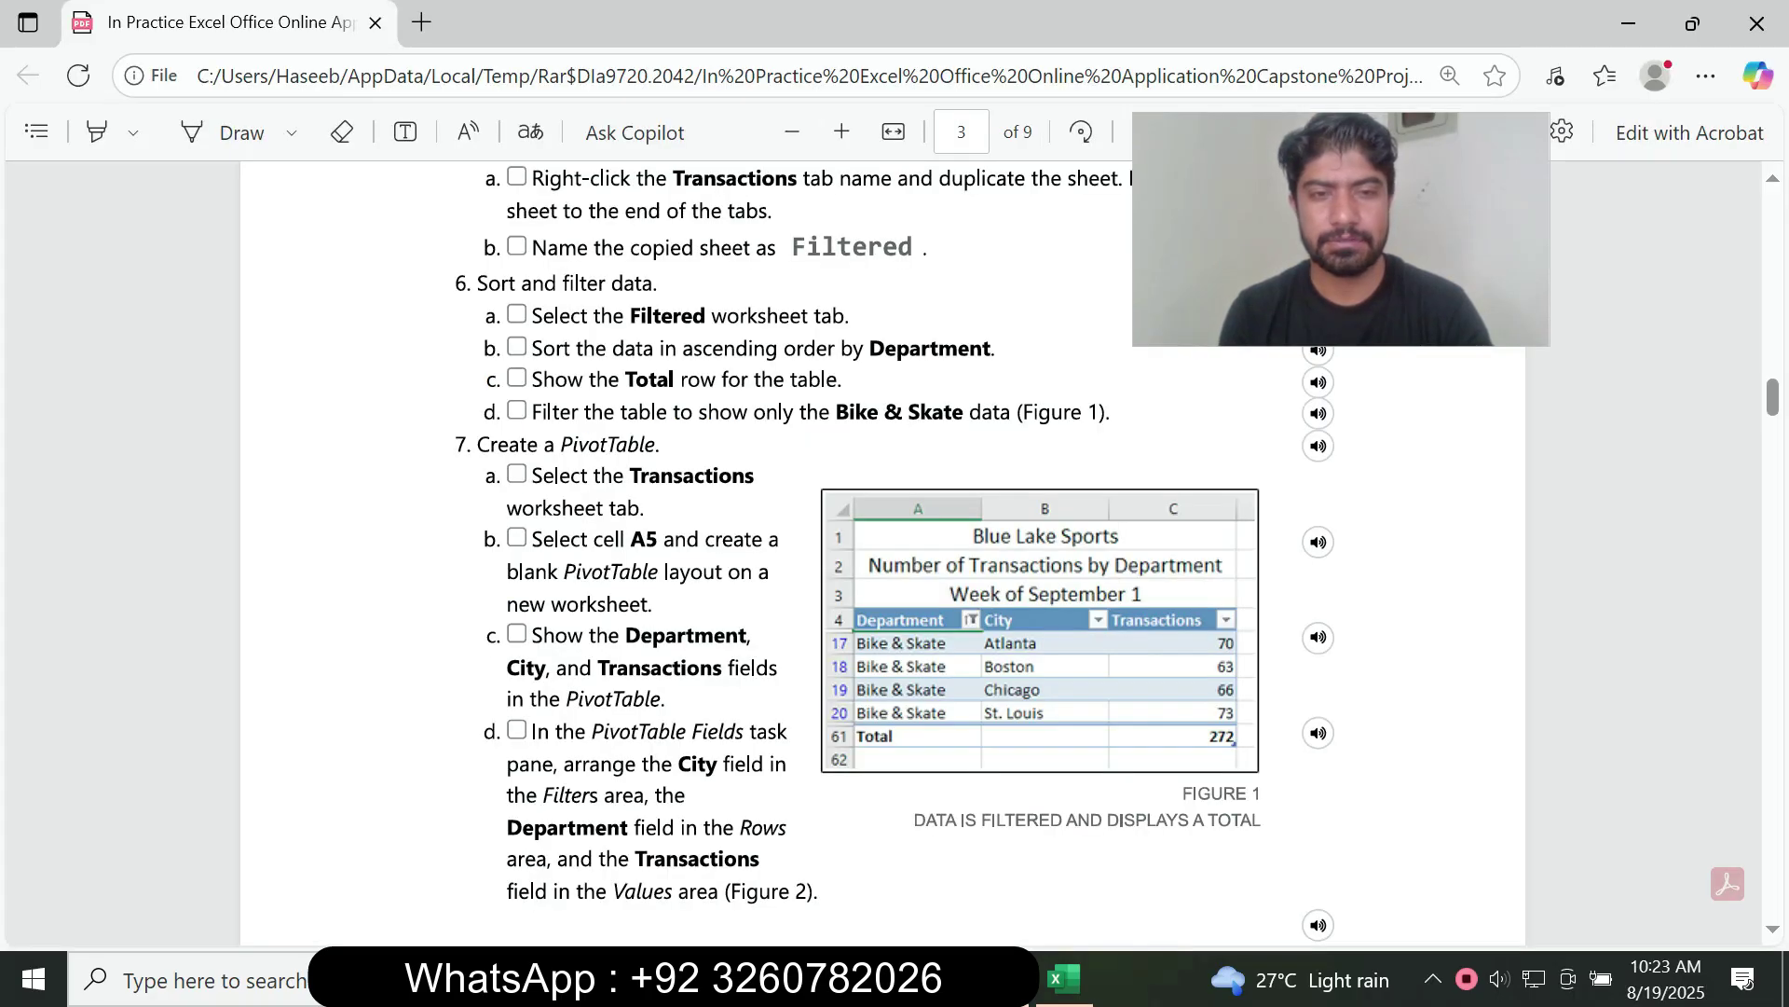
pyautogui.hotkey('alt', 'Tab')
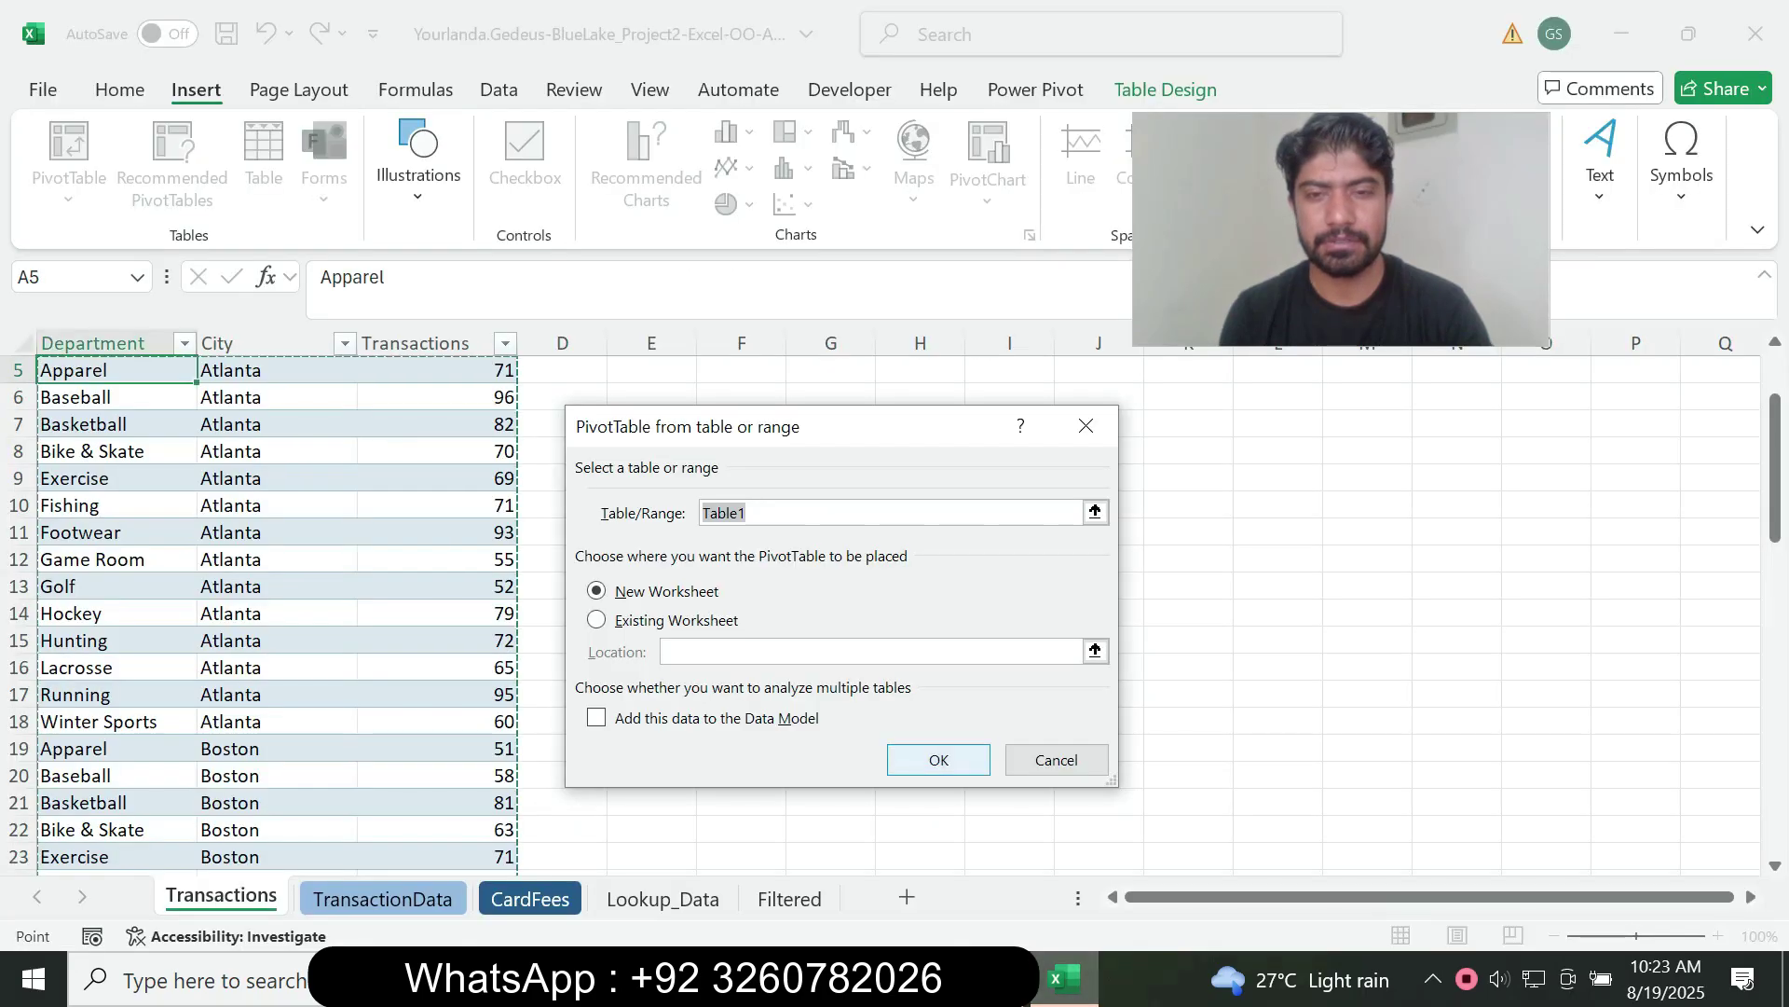
pyautogui.press('Return')
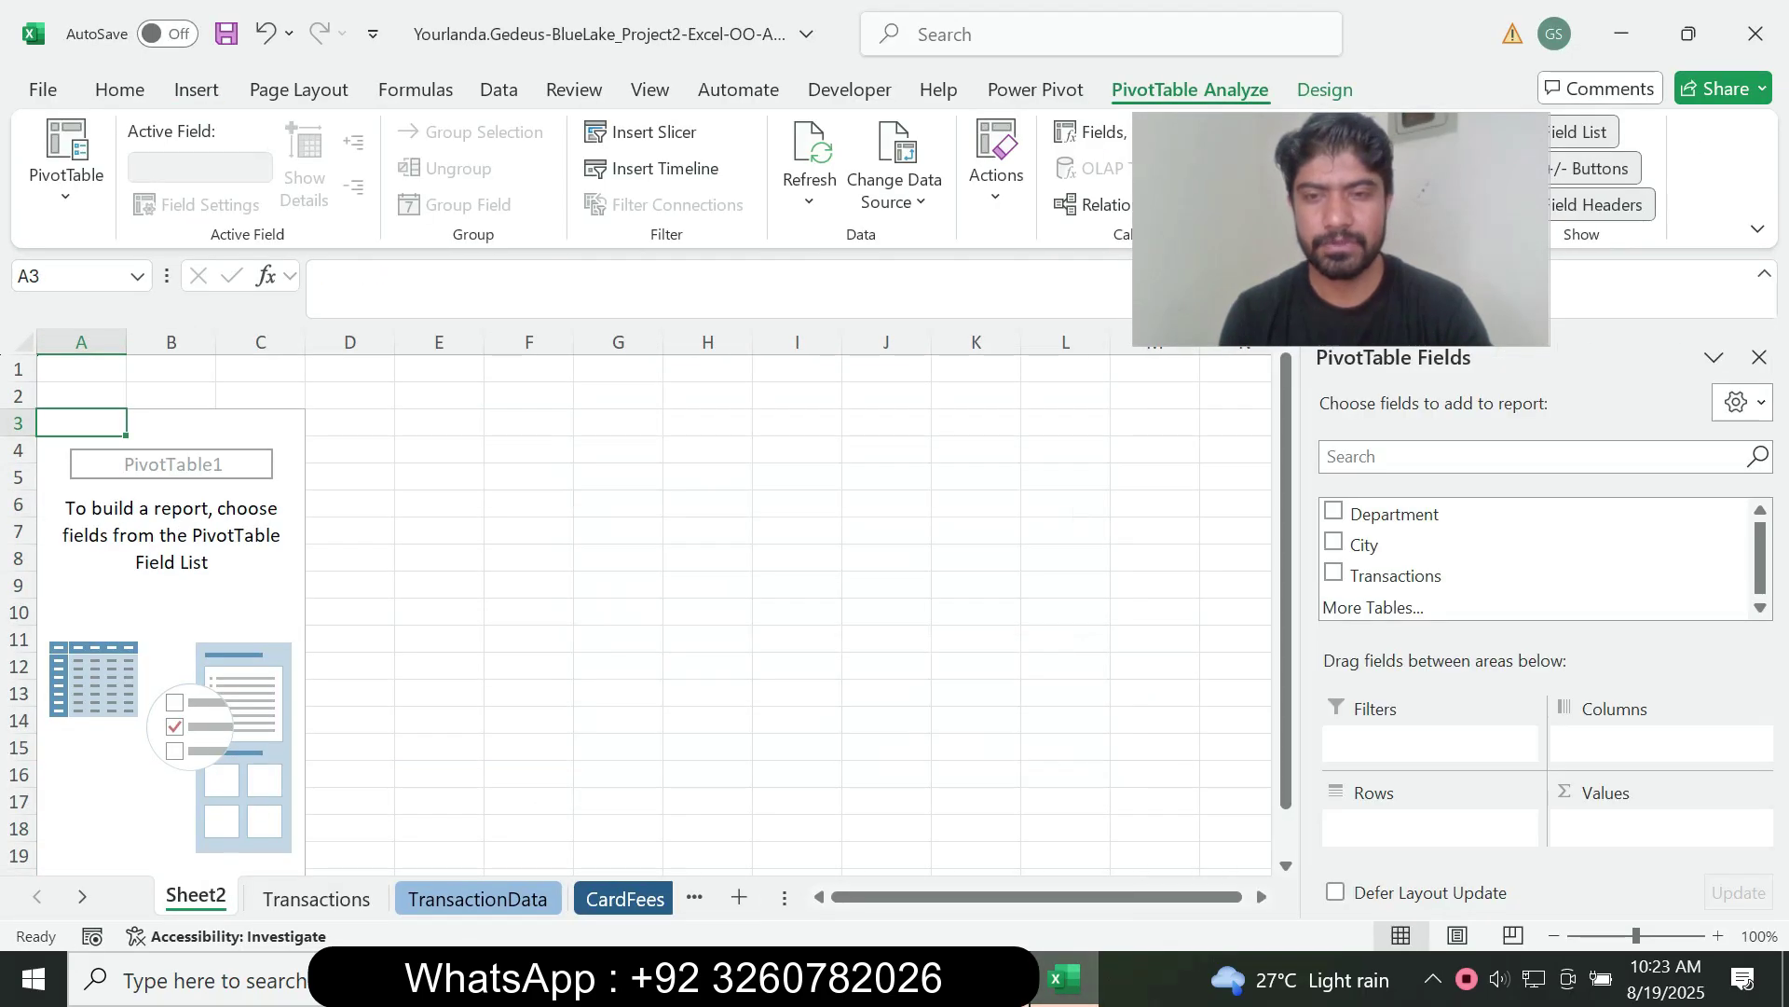
# Place the City field in the PivotTable's Filters area and the Department field in Rows, following the project instructions.
pyautogui.hotkey('alt', 'Tab')
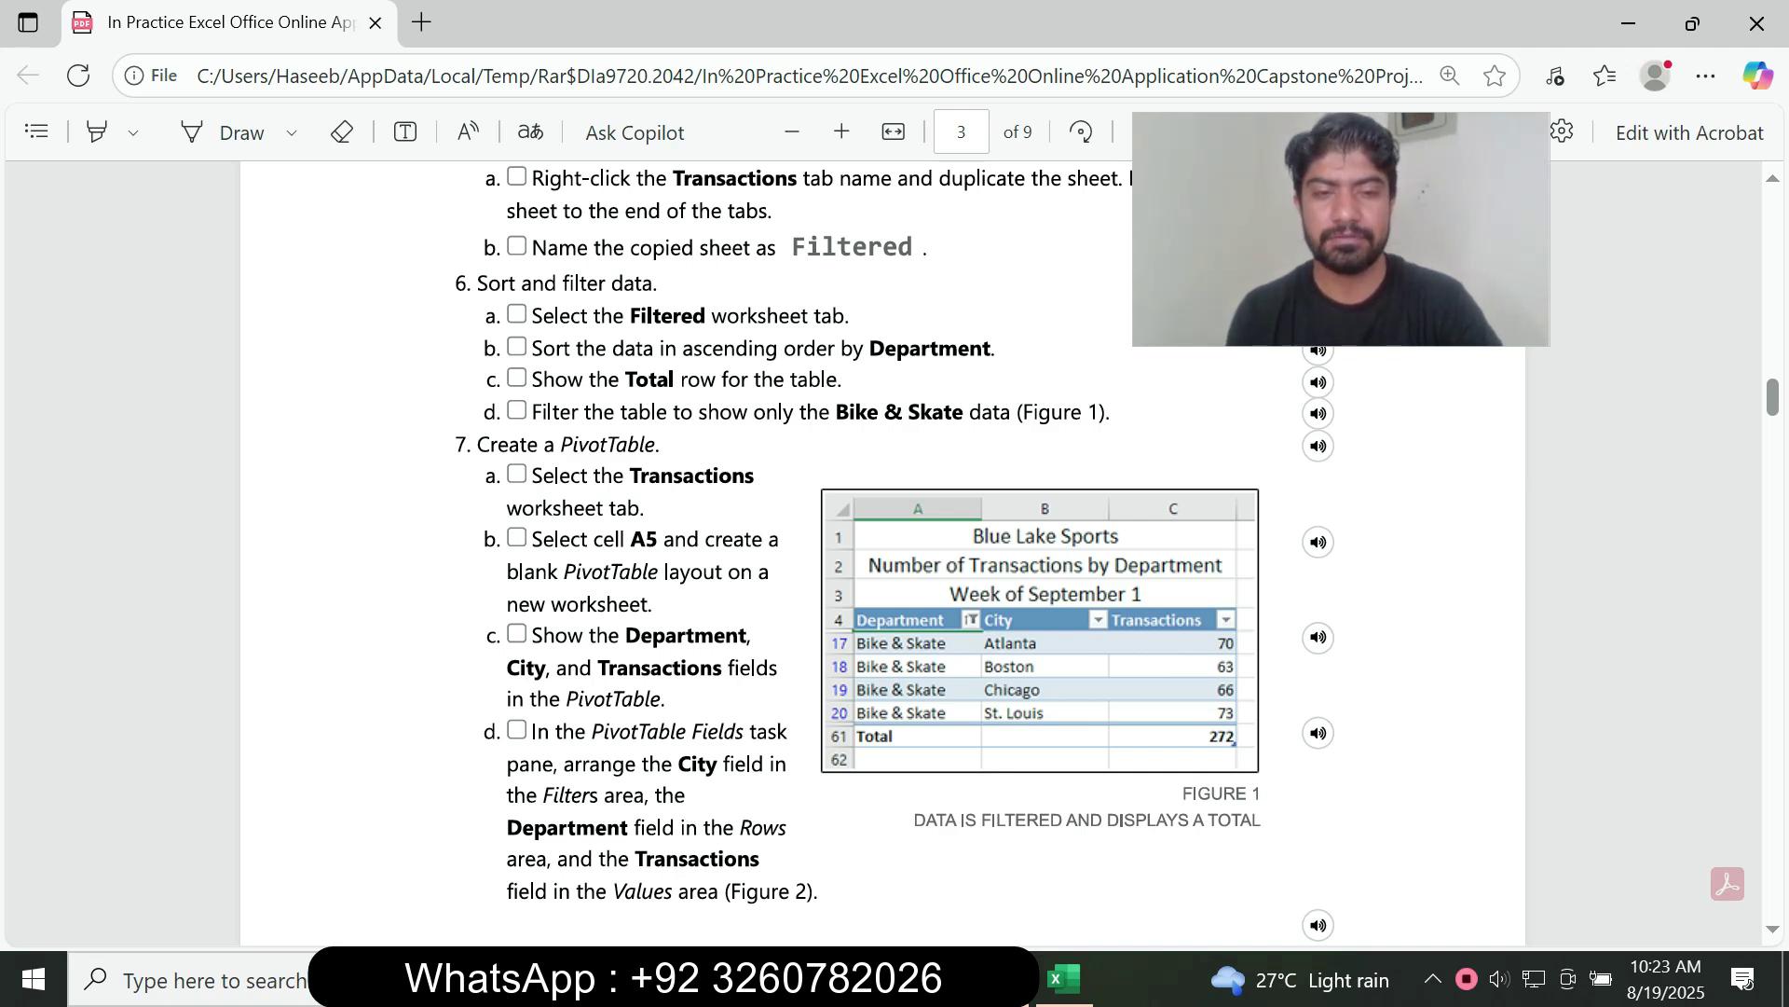
pyautogui.click(1062, 979)
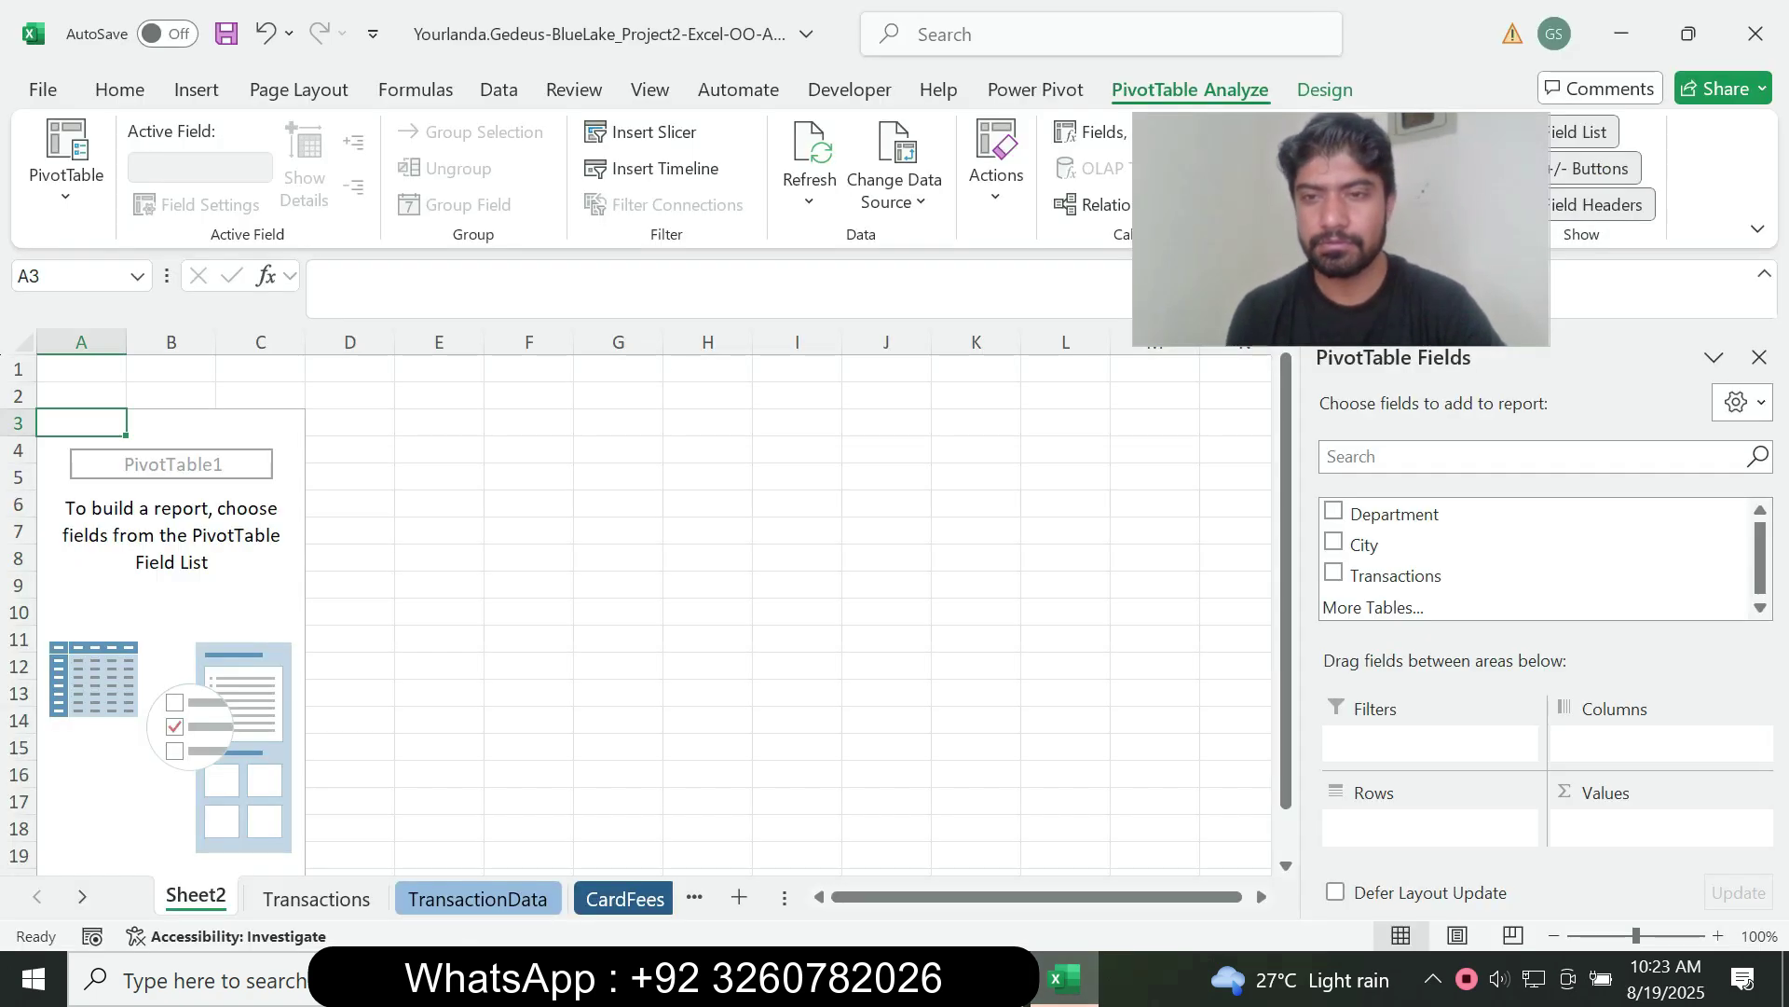
pyautogui.moveTo(1365, 544); pyautogui.dragTo(1426, 744)
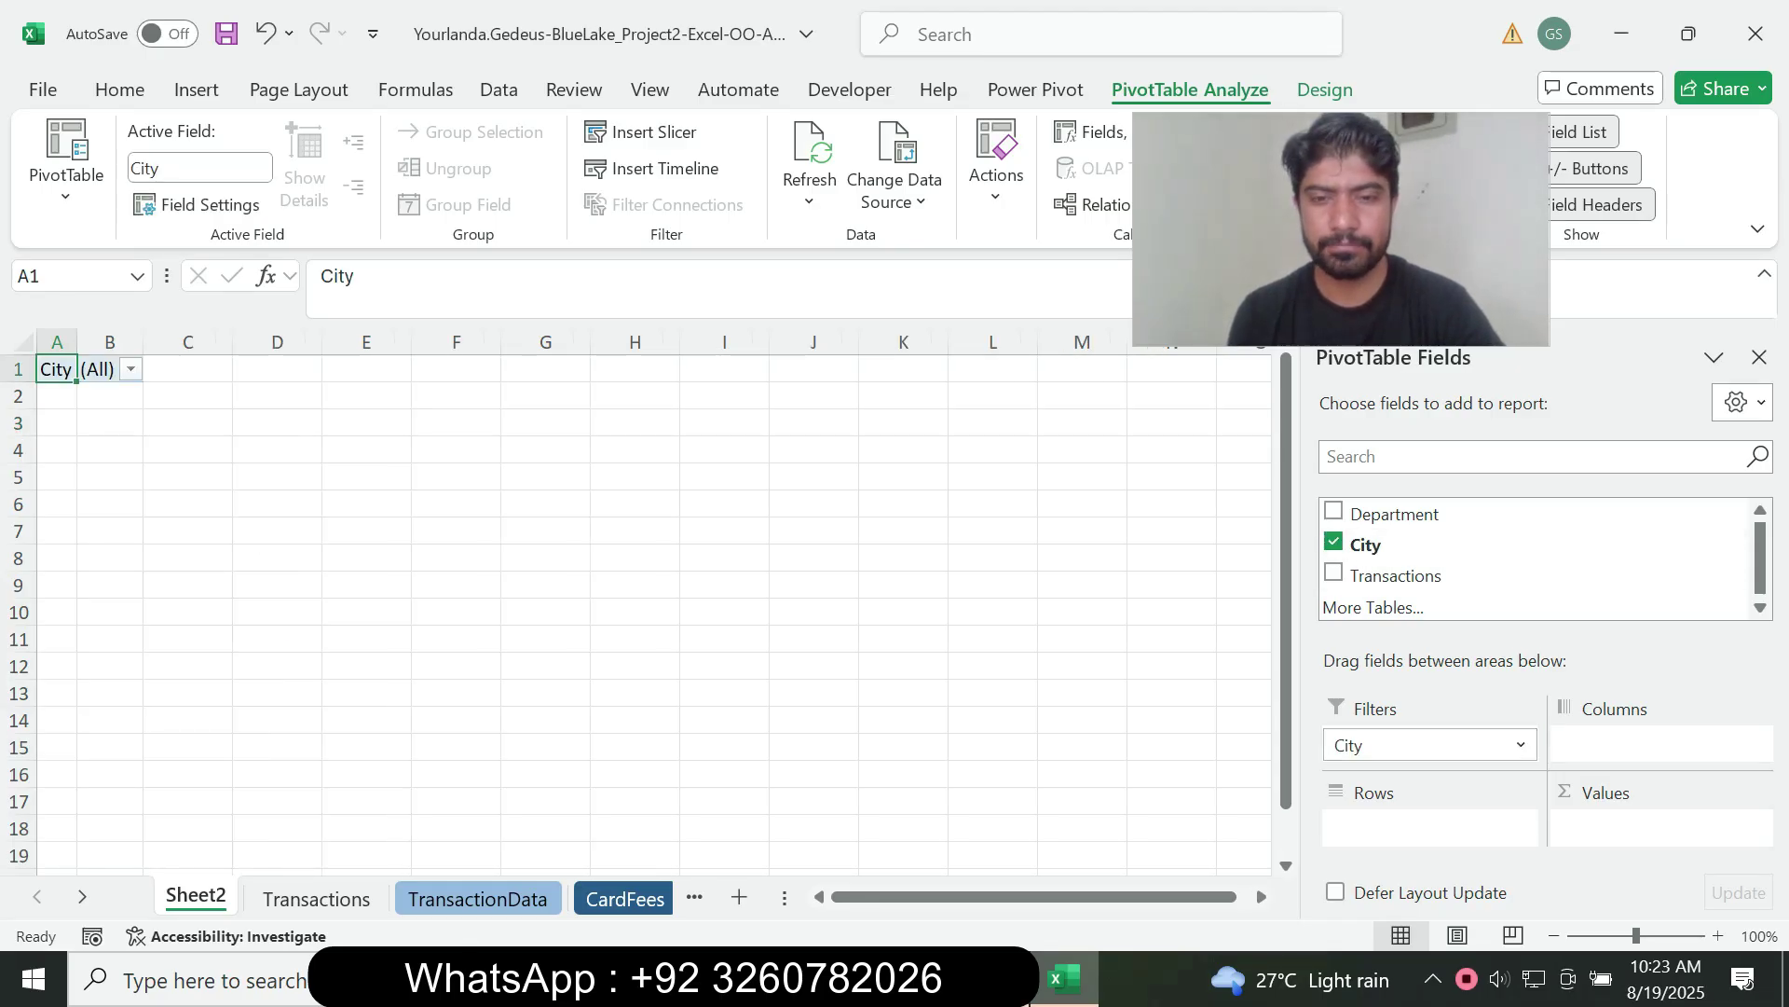
pyautogui.click(1063, 979)
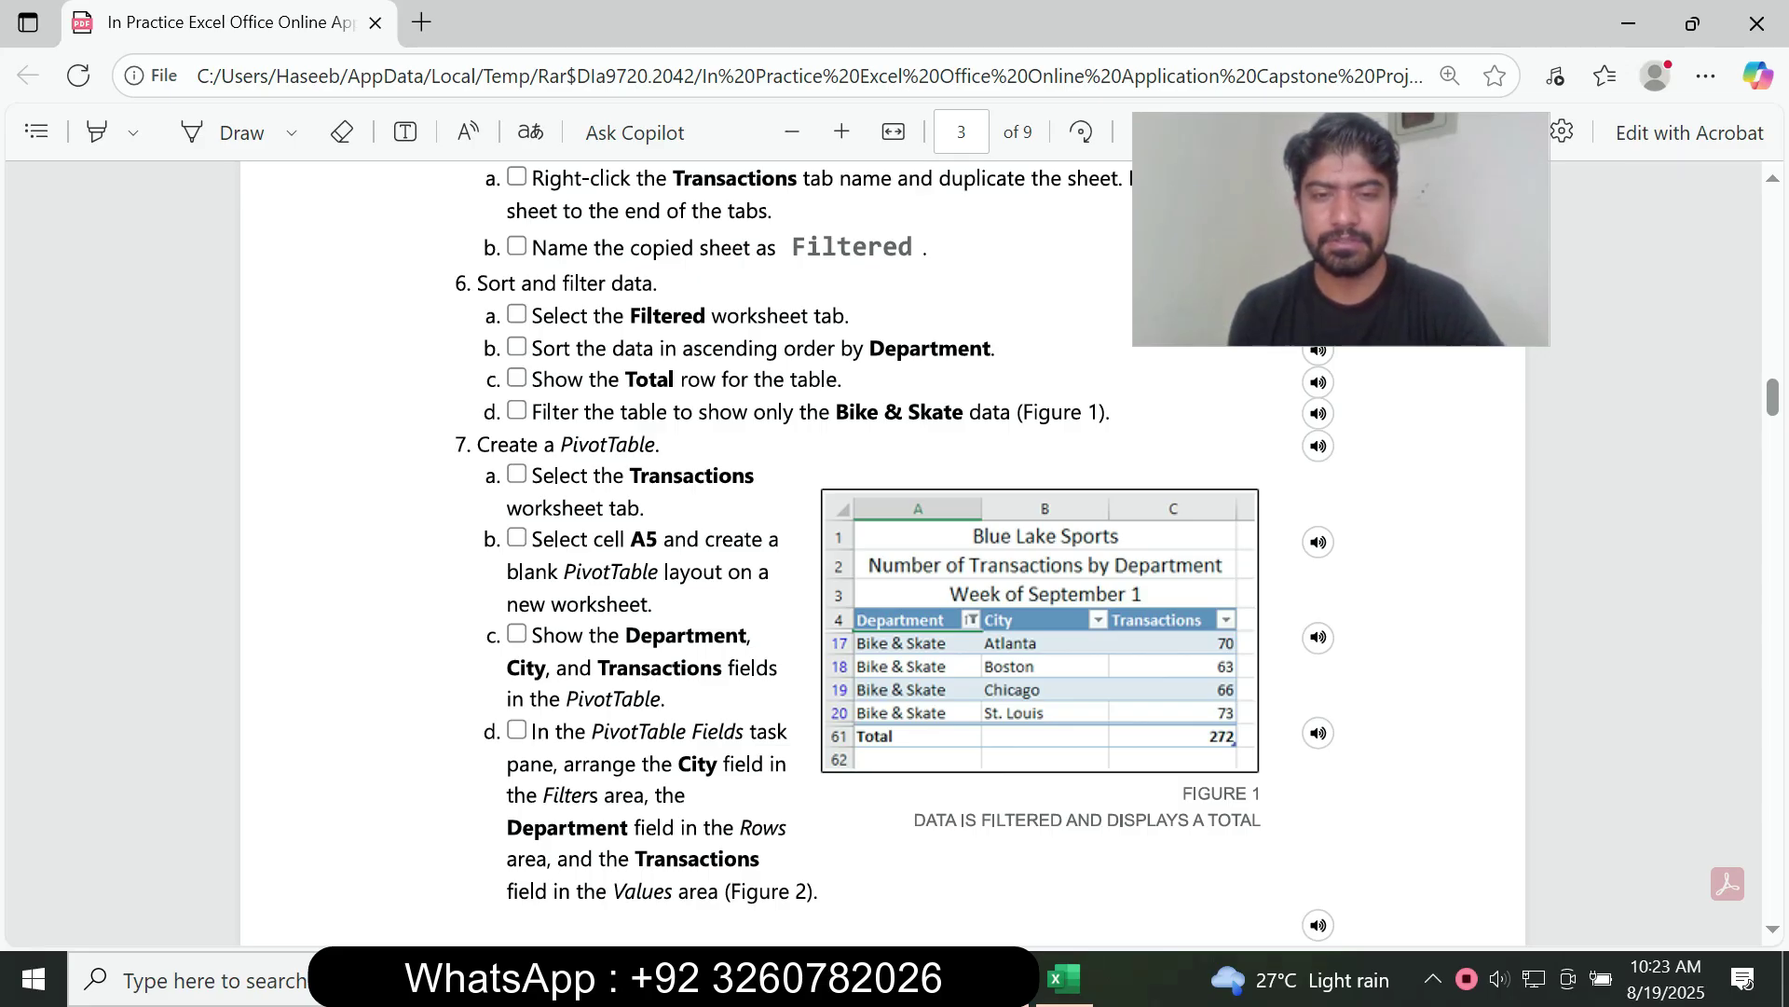
pyautogui.scroll(-2, 883, 550)
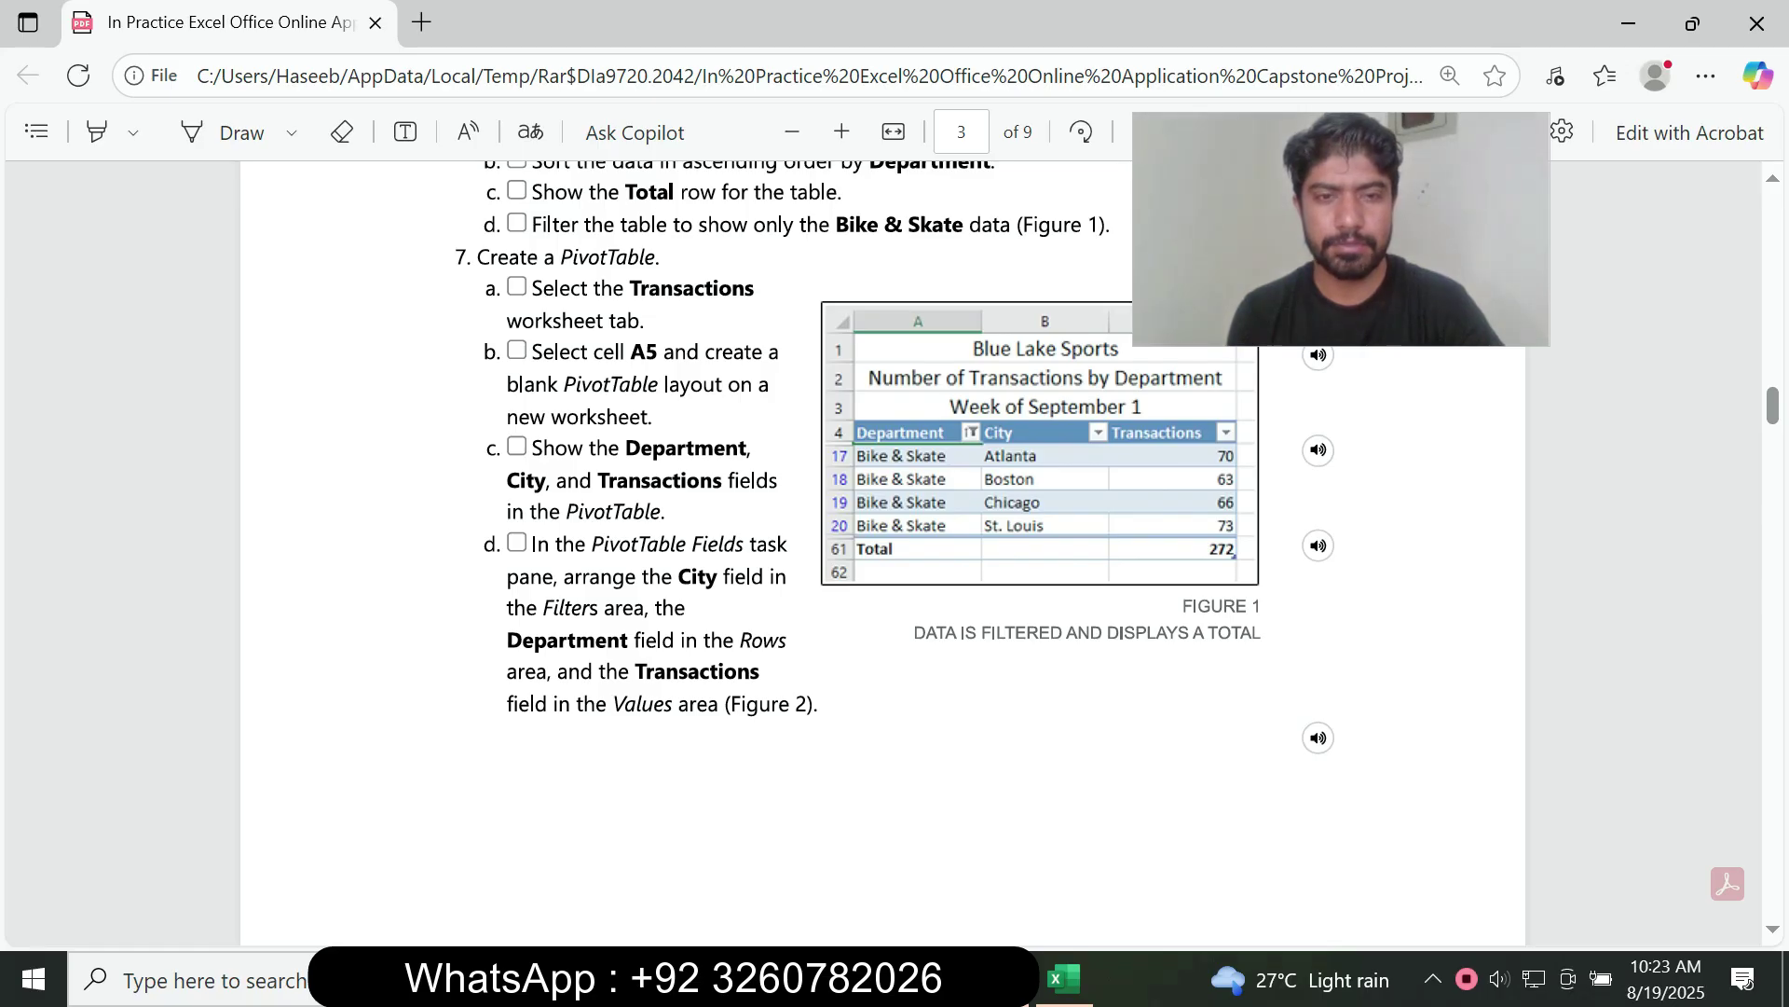
pyautogui.hotkey('alt', 'Tab')
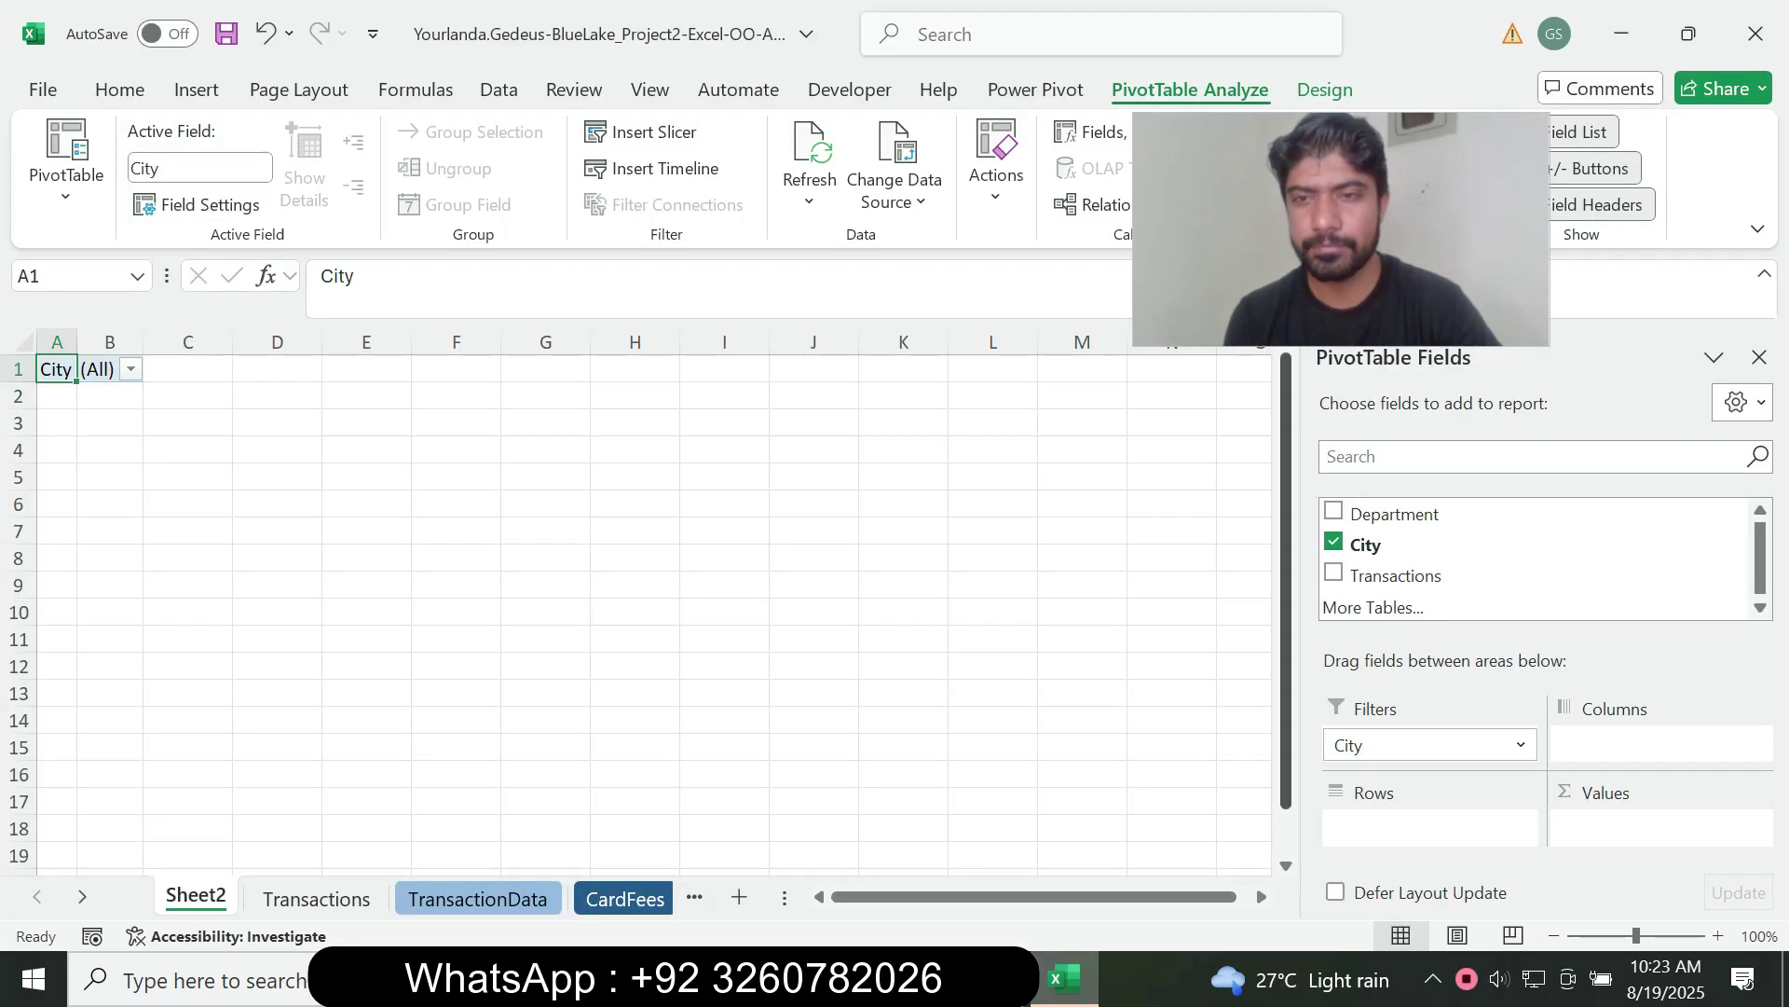
pyautogui.moveTo(1396, 513); pyautogui.dragTo(1431, 825)
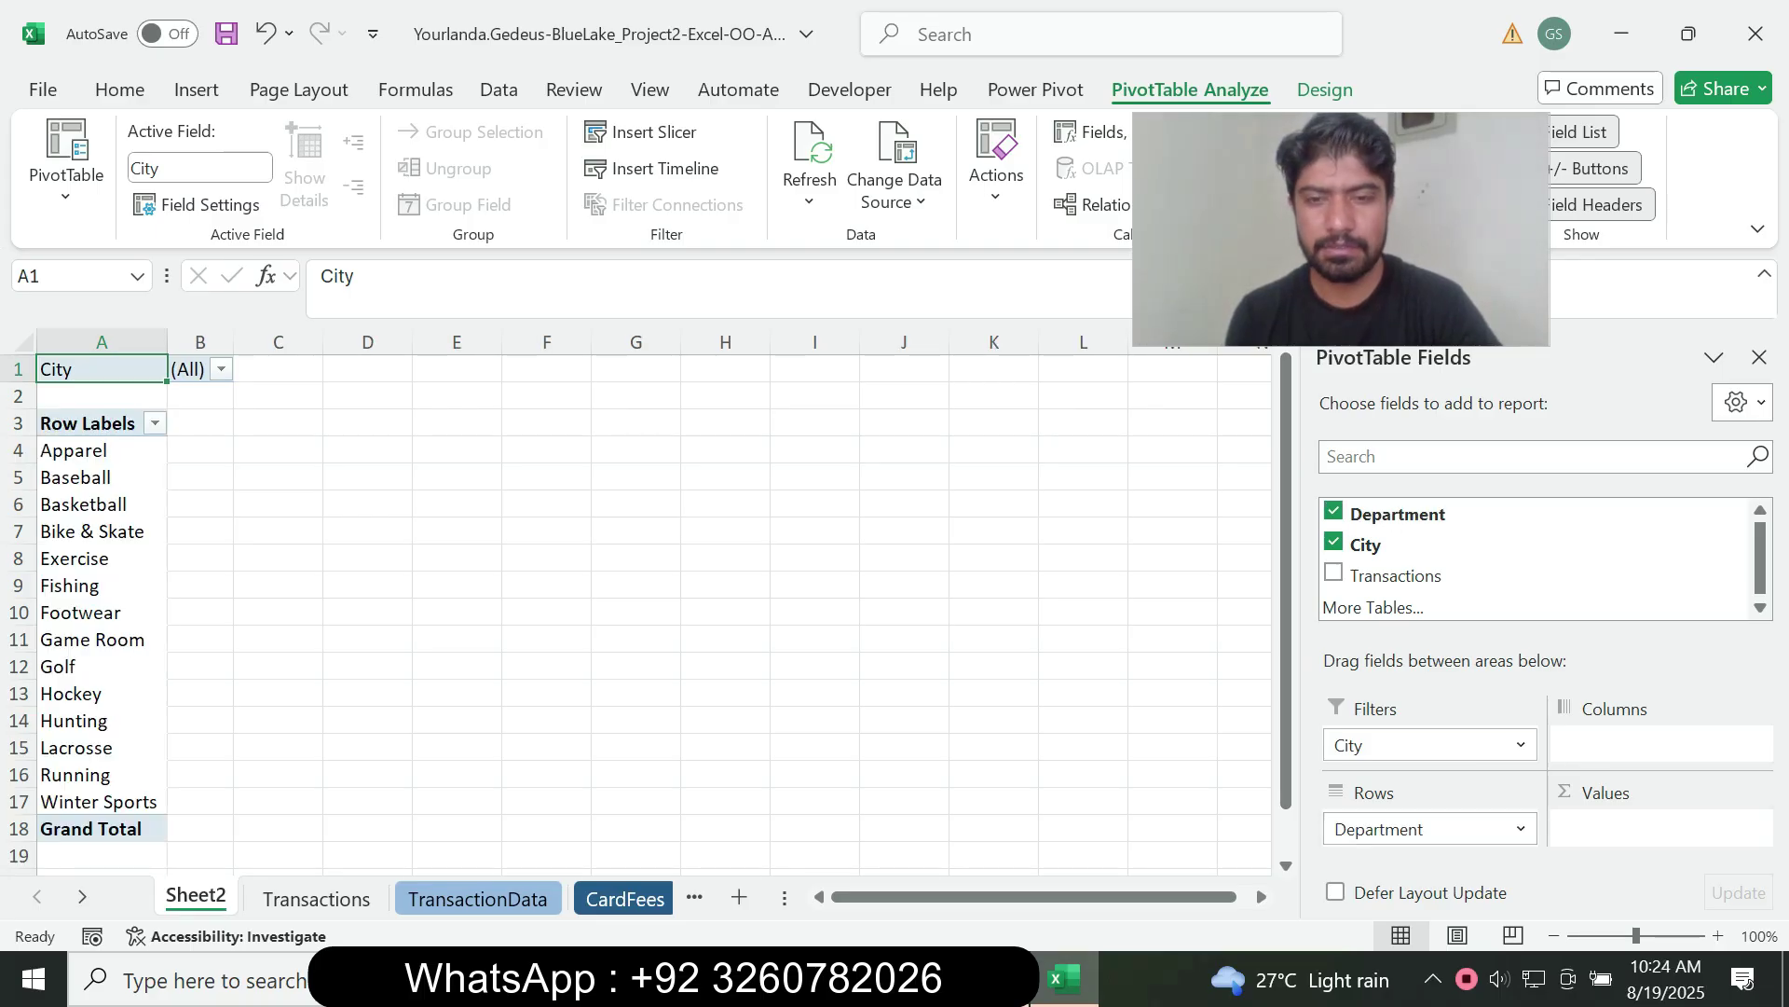
# Add the Transactions field to the PivotTable's Values area and compare the layout with Figure 2 in the project instructions.
pyautogui.hotkey('alt', 'Tab')
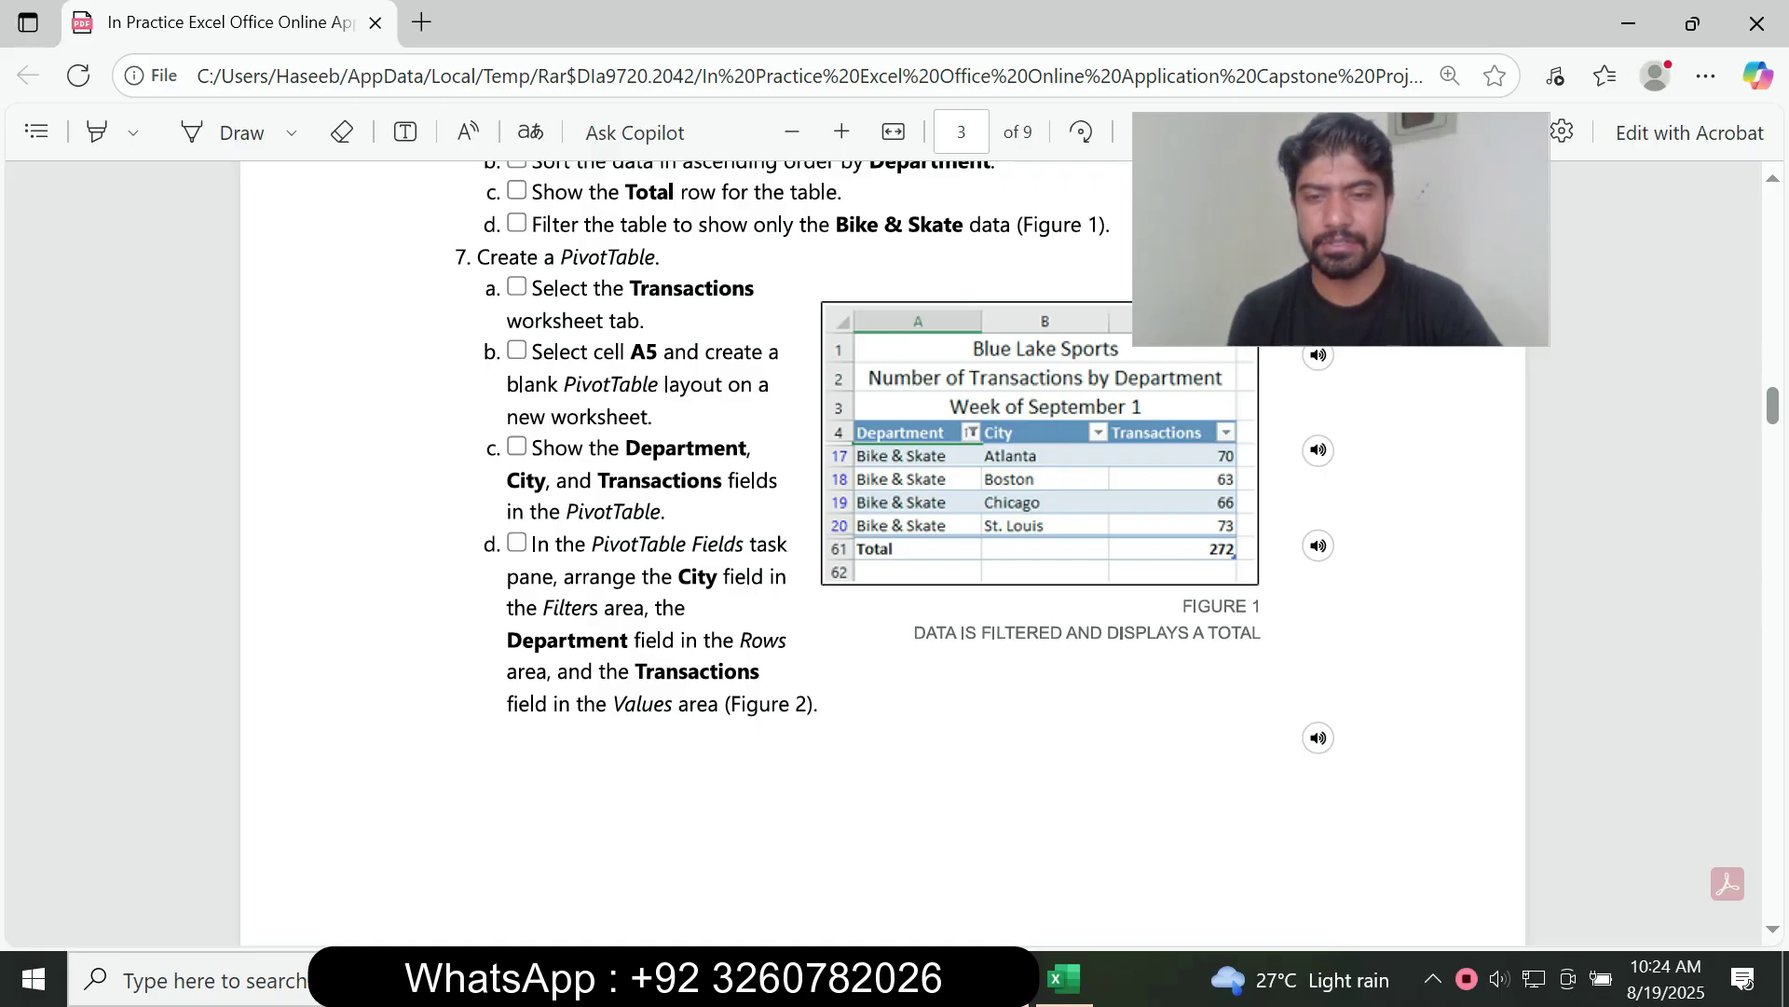
pyautogui.hotkey('alt', 'Tab')
pyautogui.click(1333, 573)
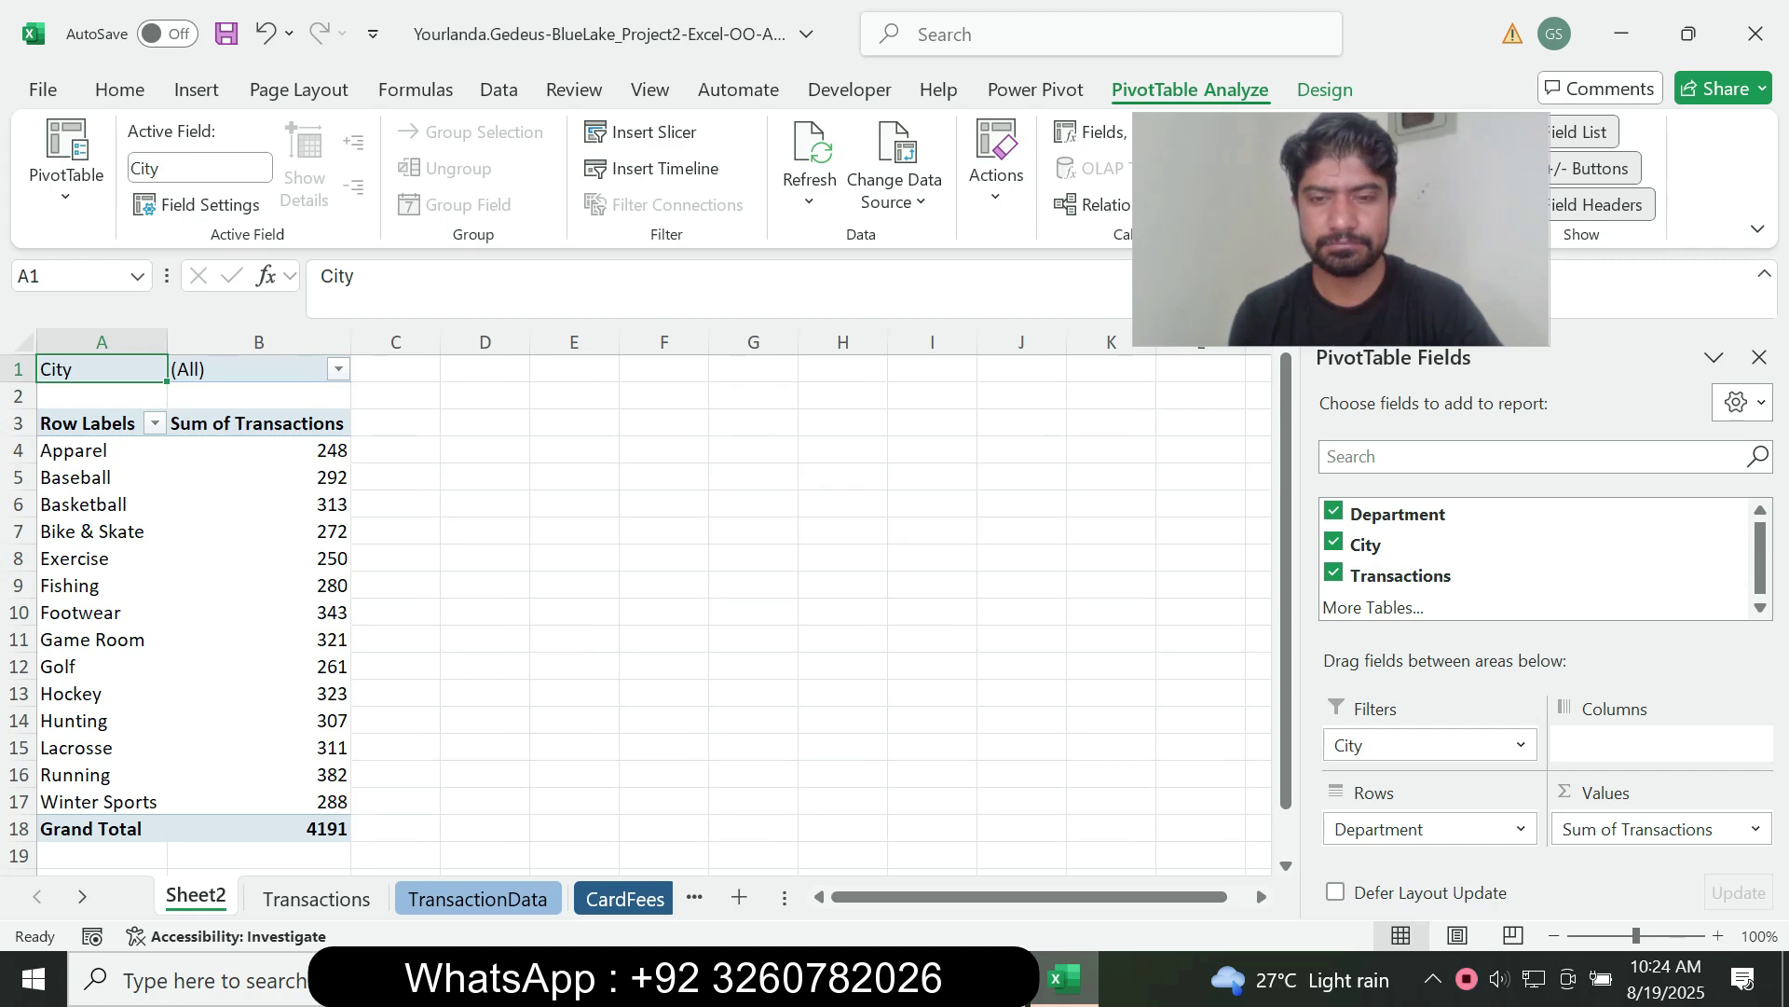
pyautogui.hotkey('alt', 'Tab')
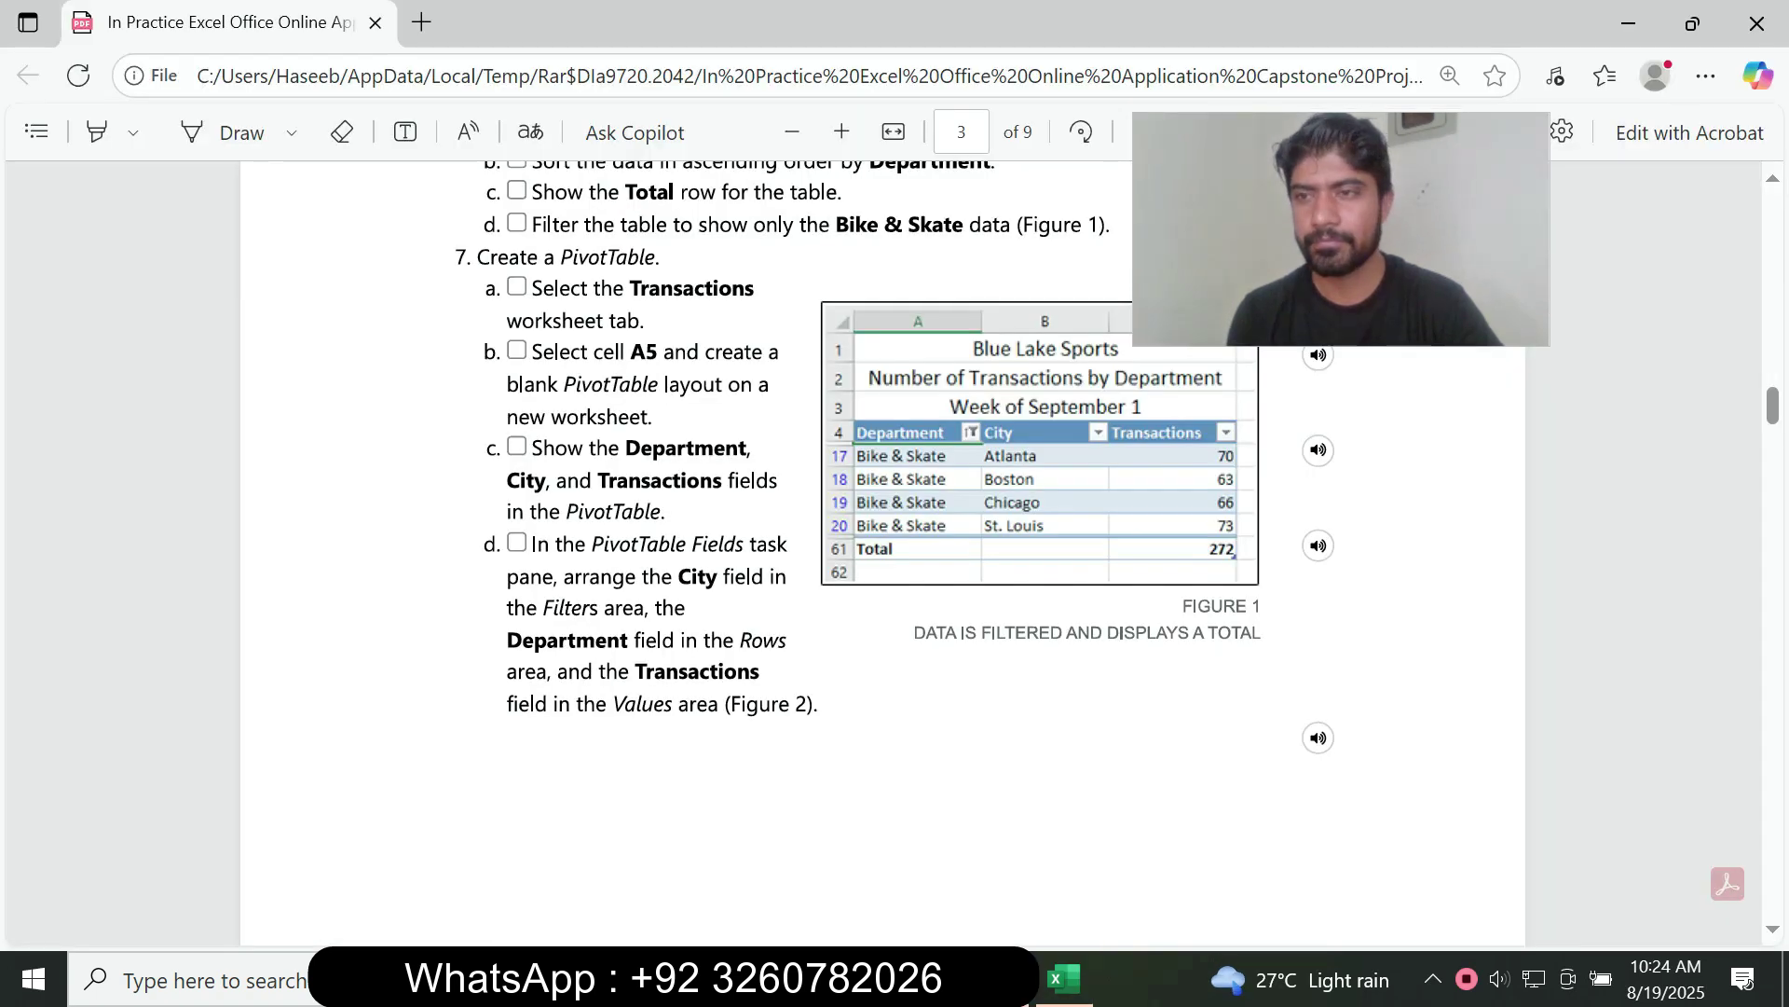
pyautogui.scroll(-10, 882, 550)
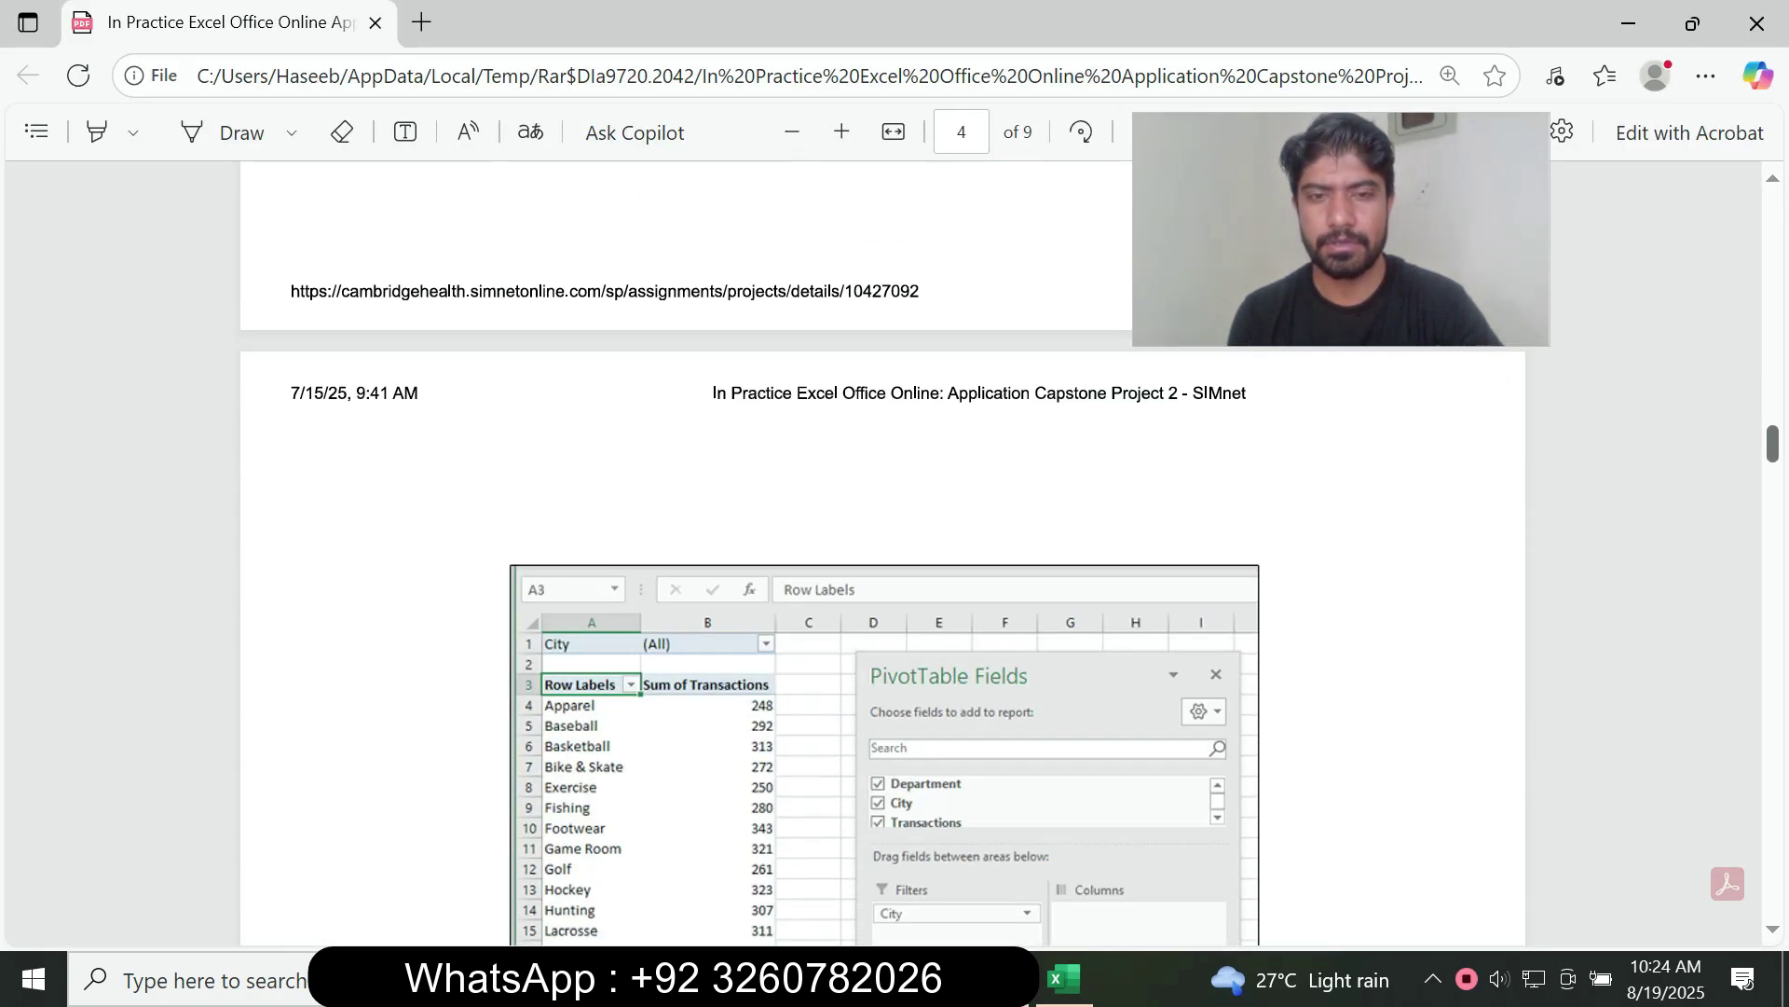
pyautogui.scroll(-3, 883, 550)
pyautogui.hotkey('alt', 'Tab')
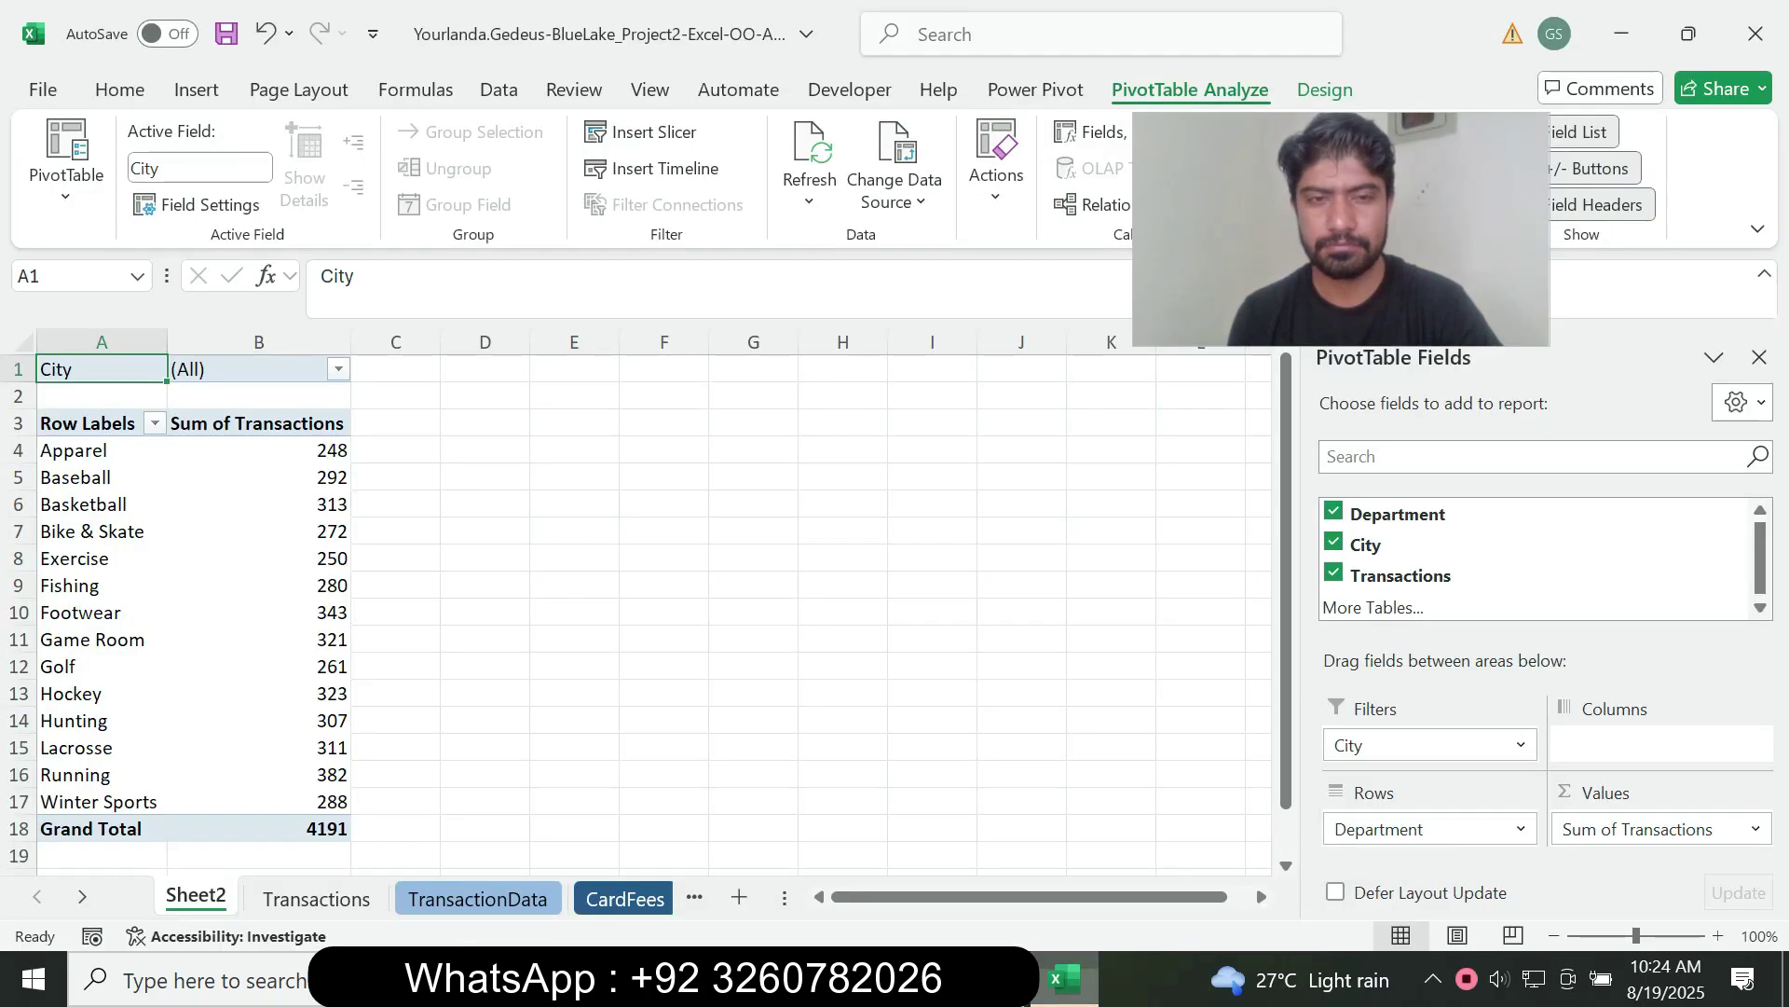
pyautogui.hotkey('alt', 'Tab')
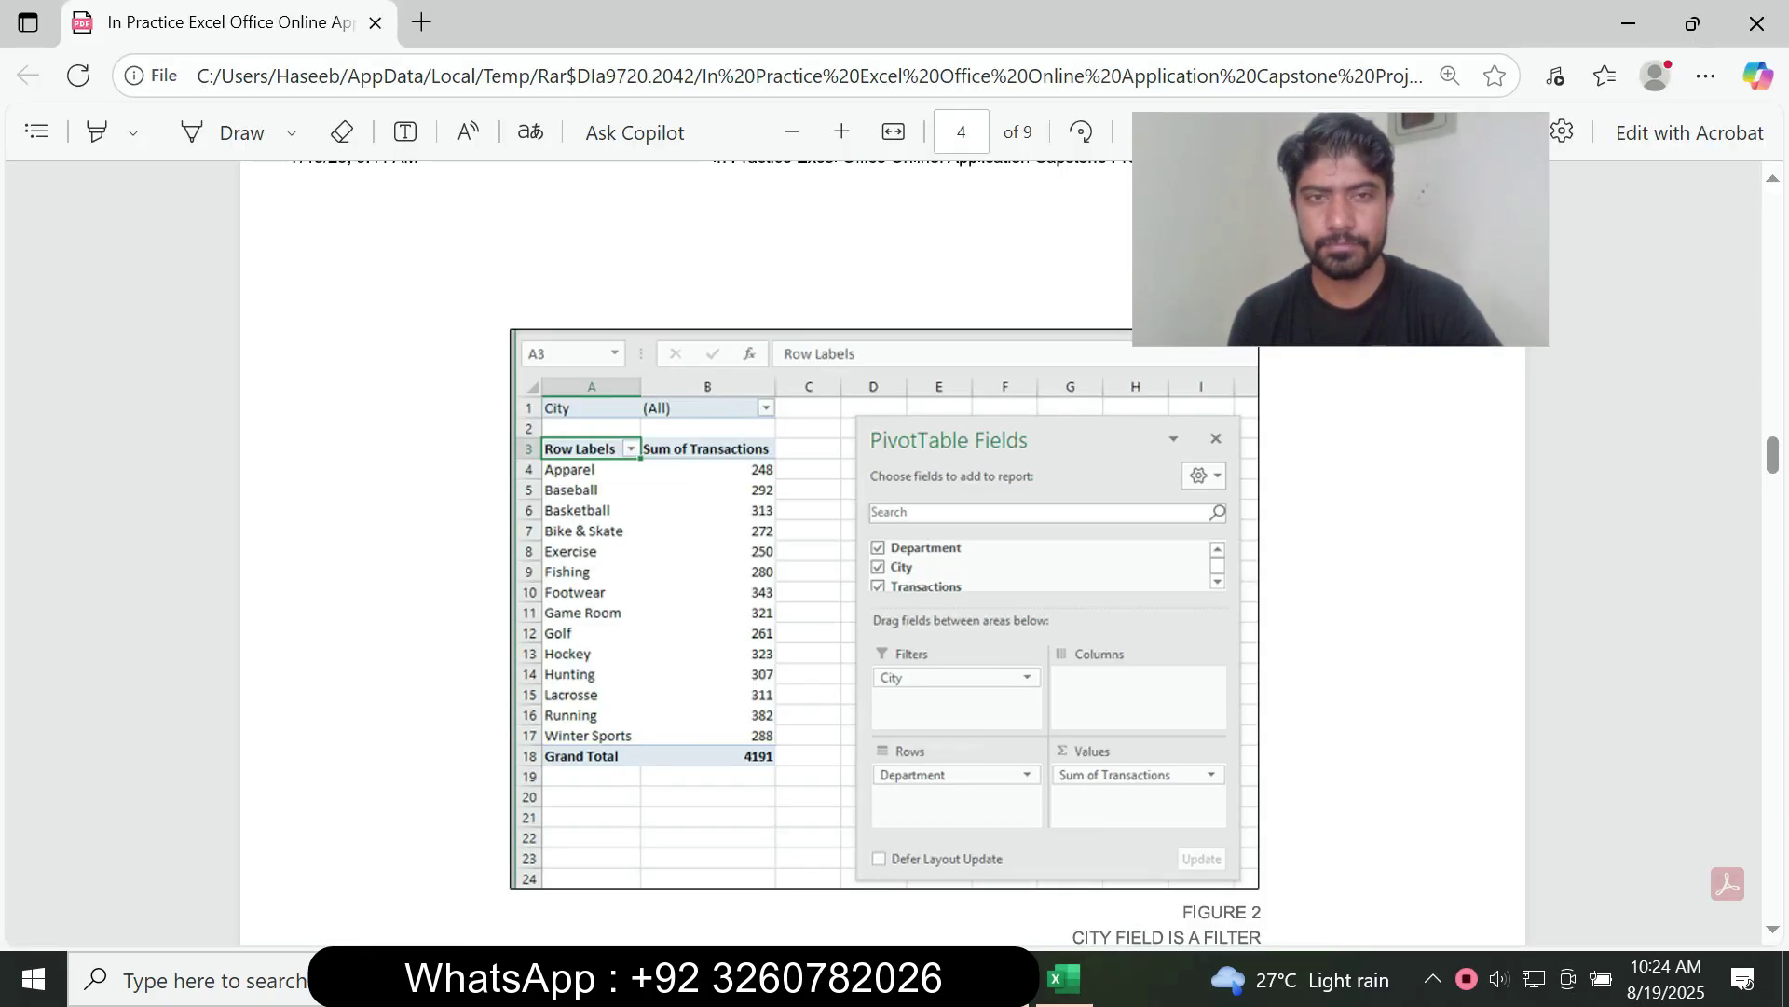
# Read the sheet naming instruction in the project document and rename the Sheet2 worksheet as PivotTable.
pyautogui.scroll(-5, 883, 550)
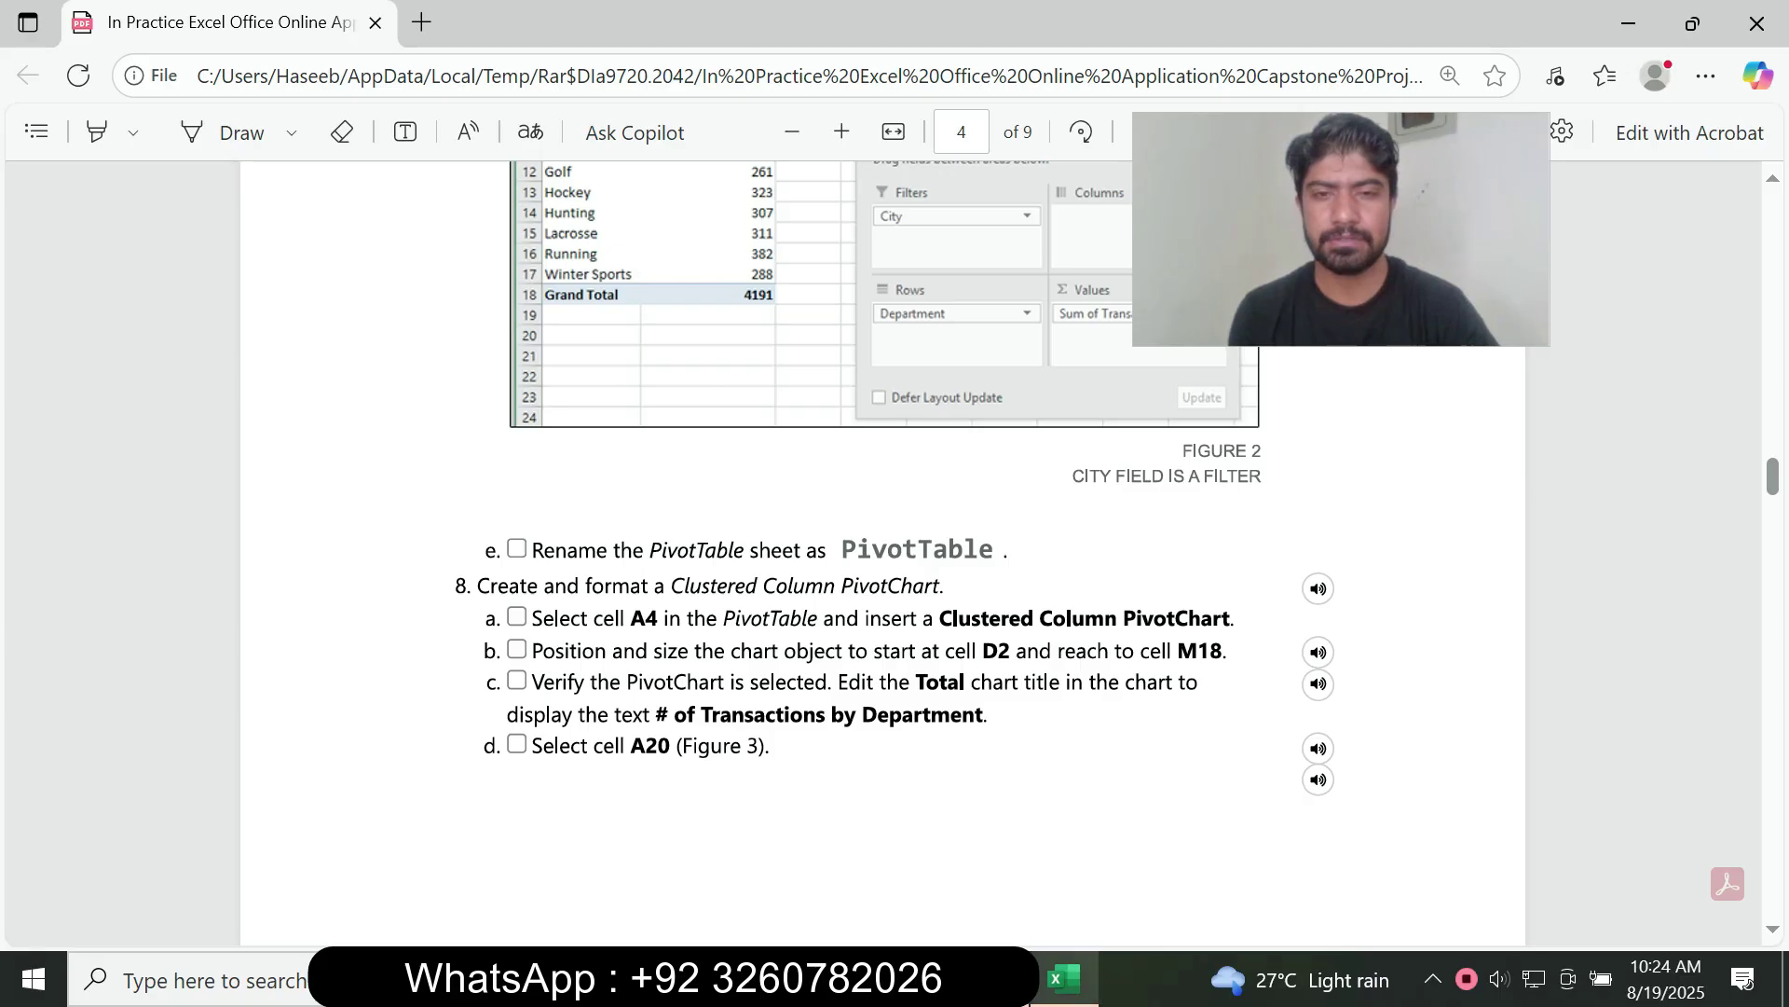
pyautogui.click(1064, 979)
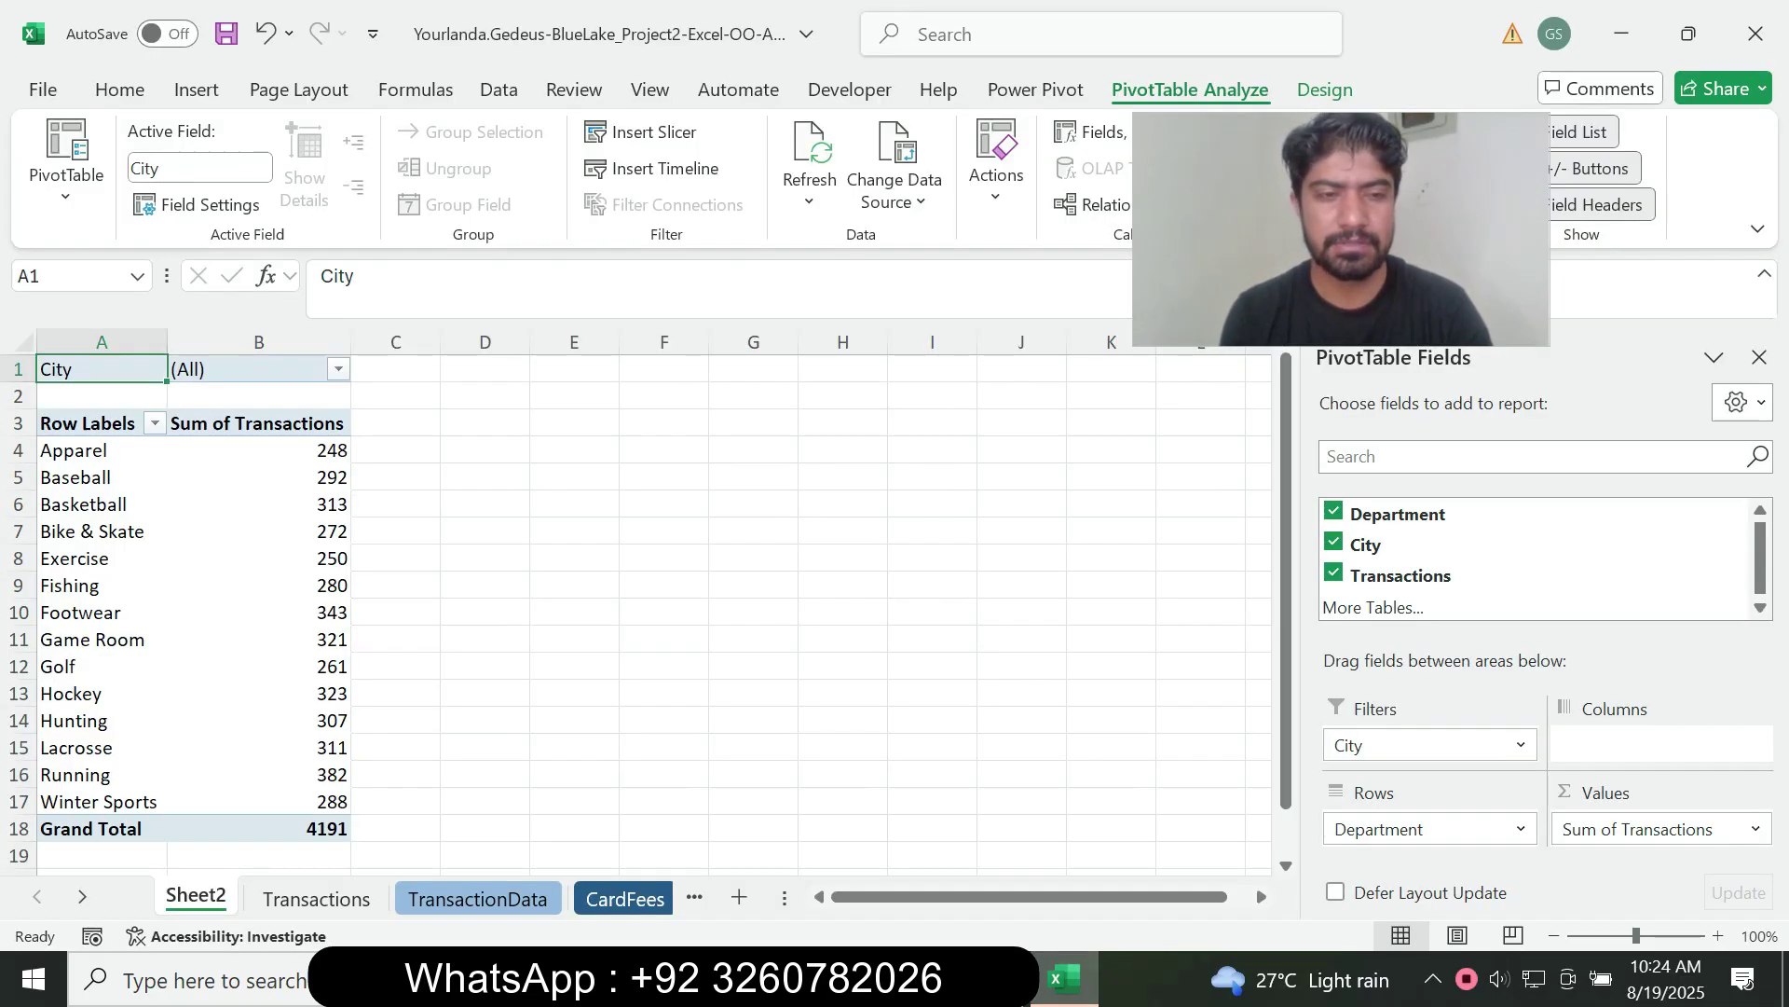
pyautogui.rightClick(210, 896)
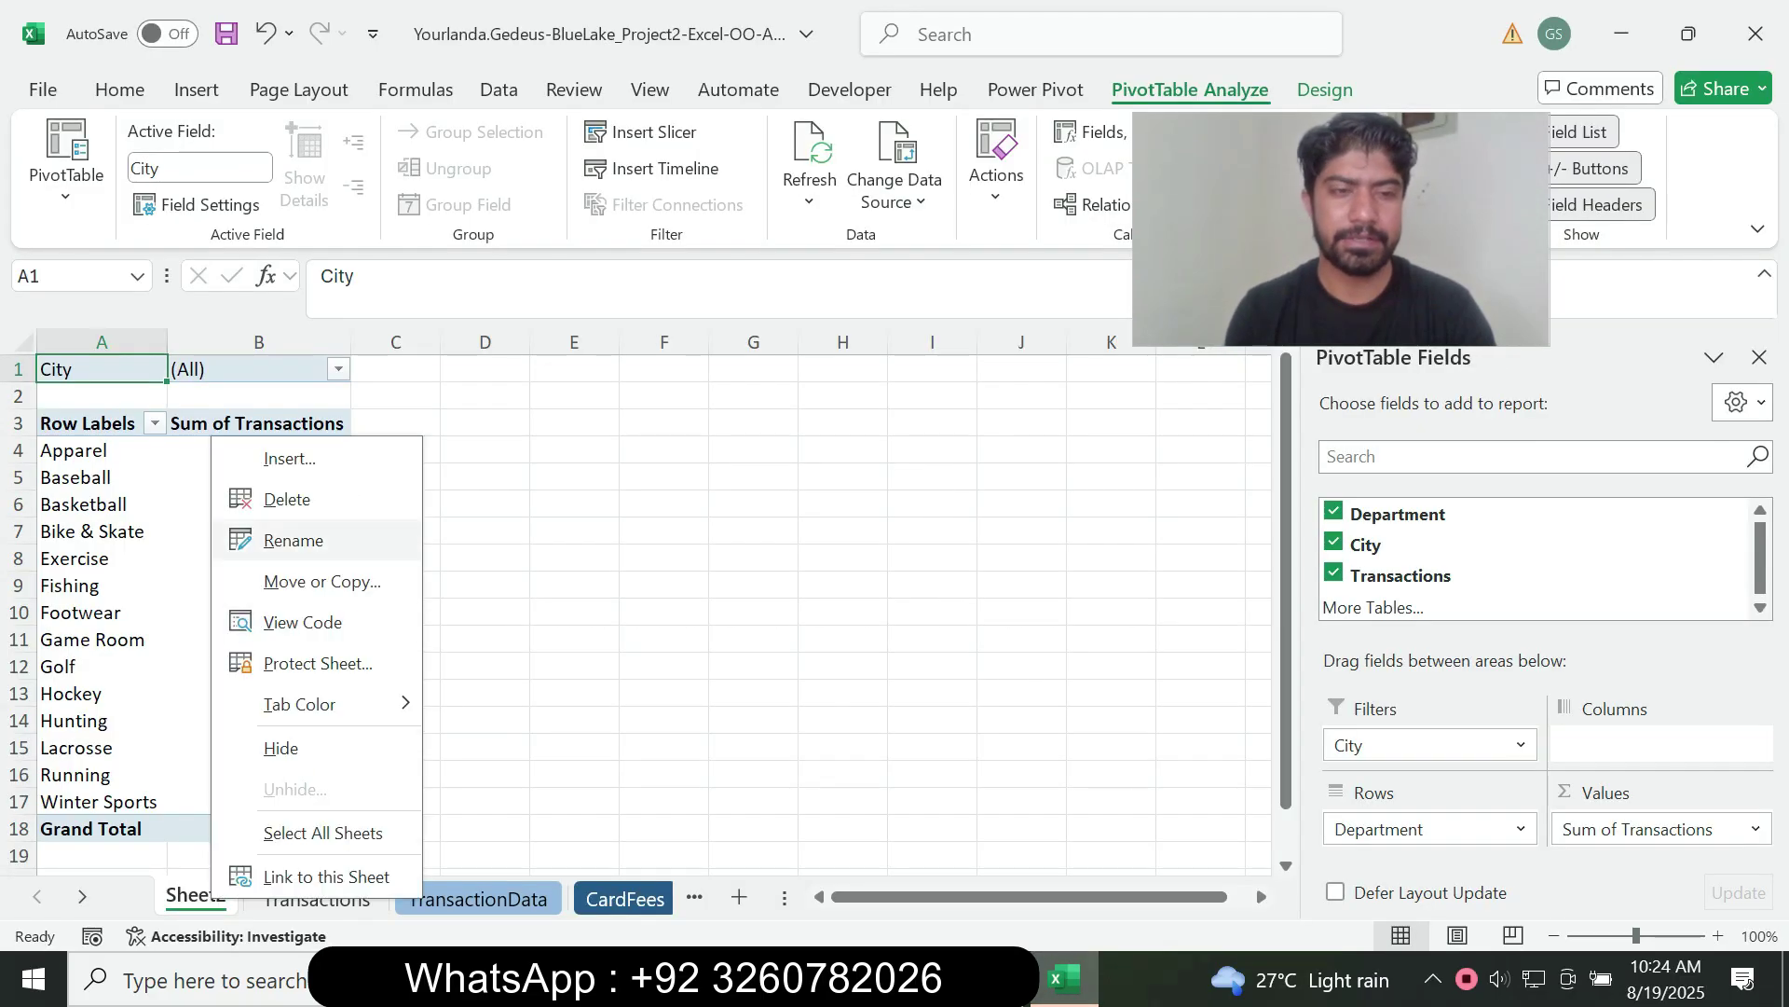
pyautogui.click(289, 540)
pyautogui.write('Piv')
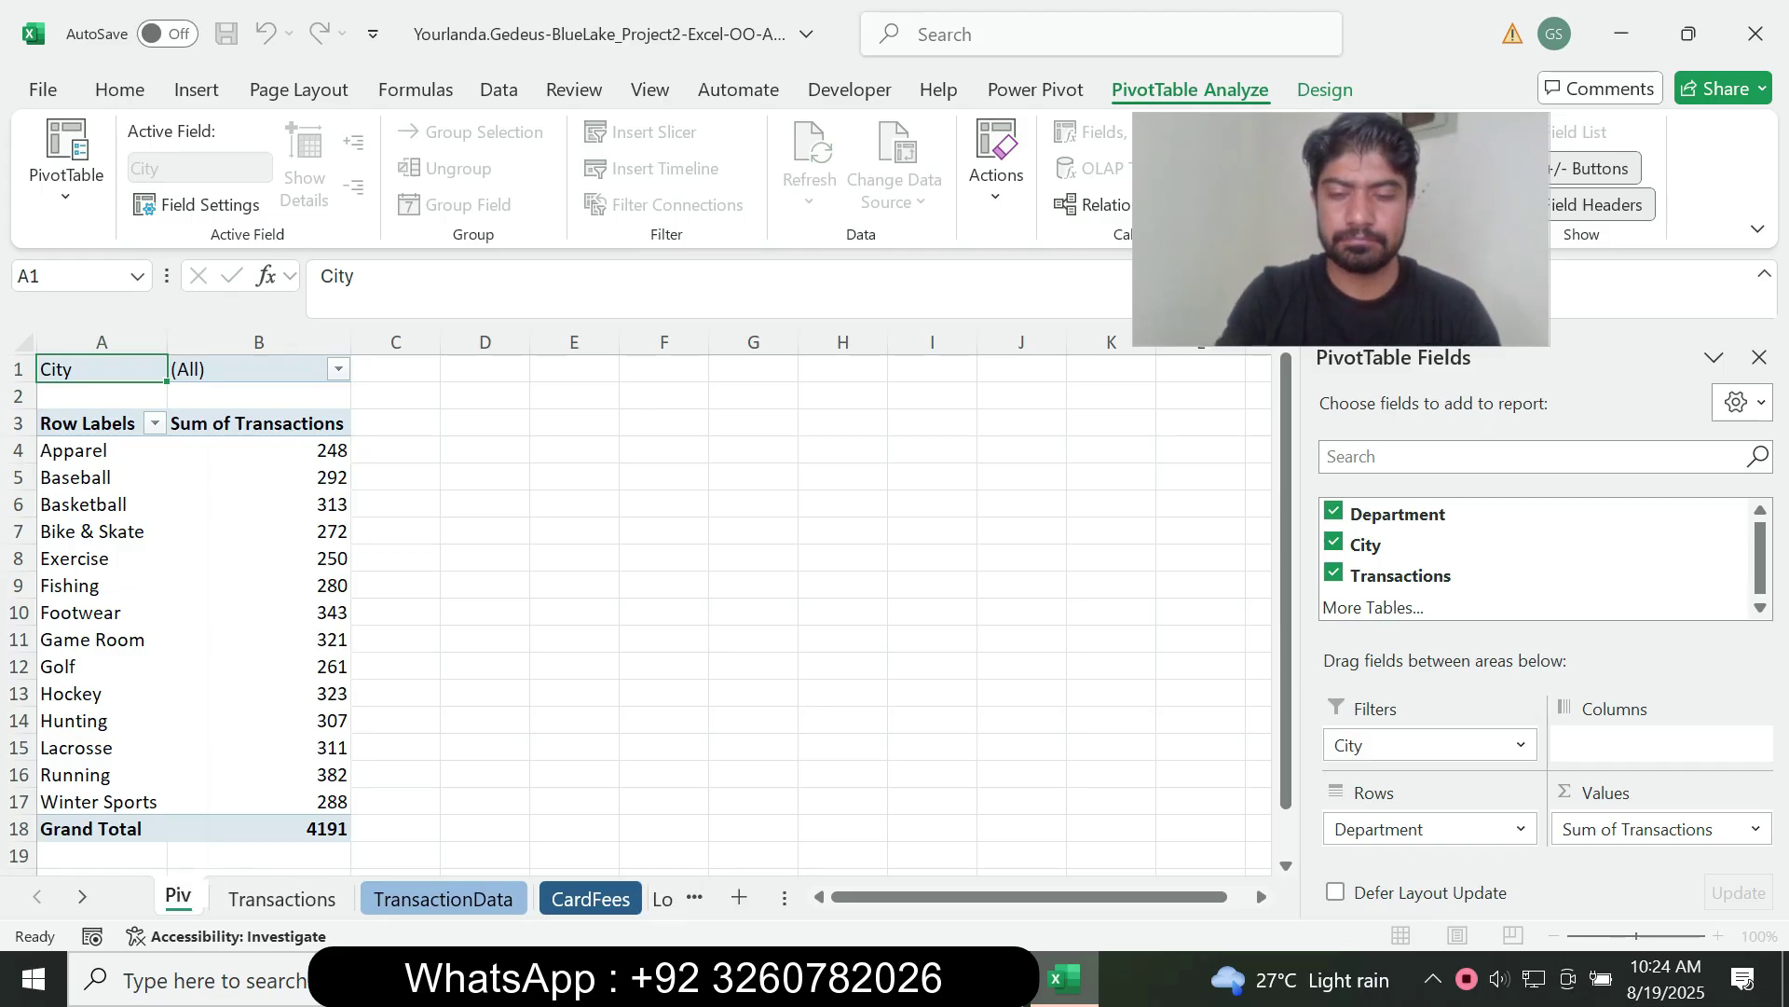
pyautogui.write('otTa')
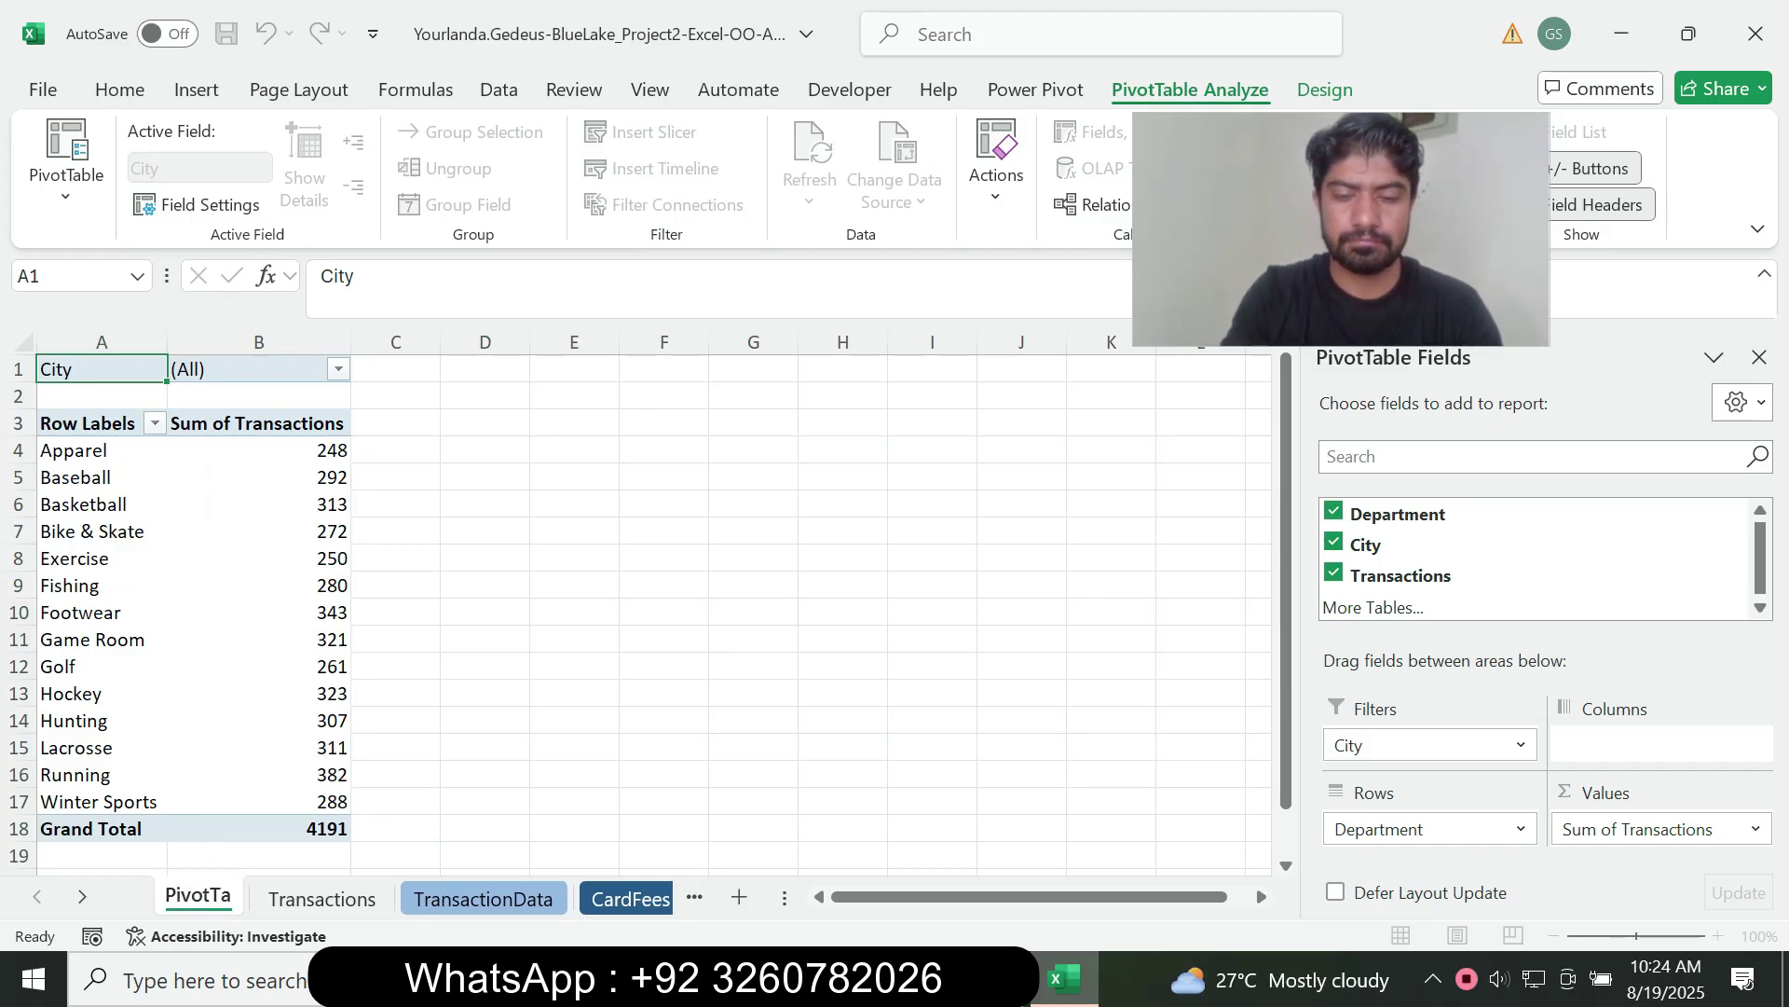
pyautogui.write('ble')
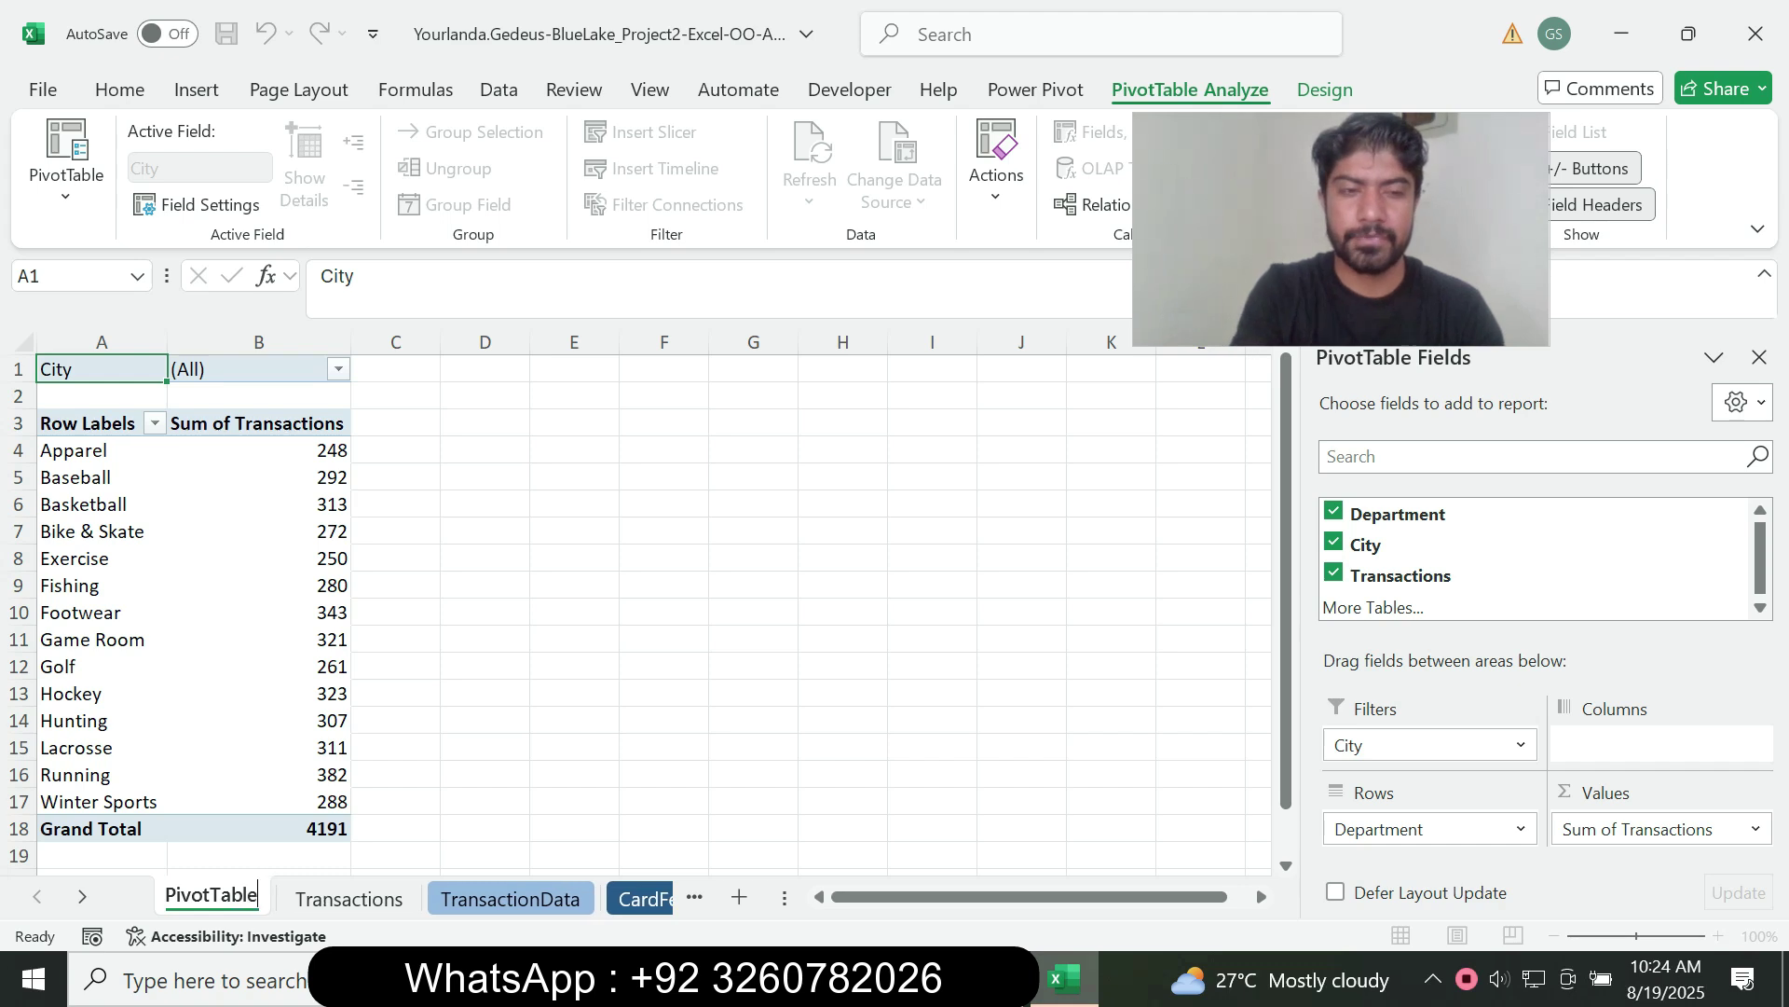
pyautogui.press('Return')
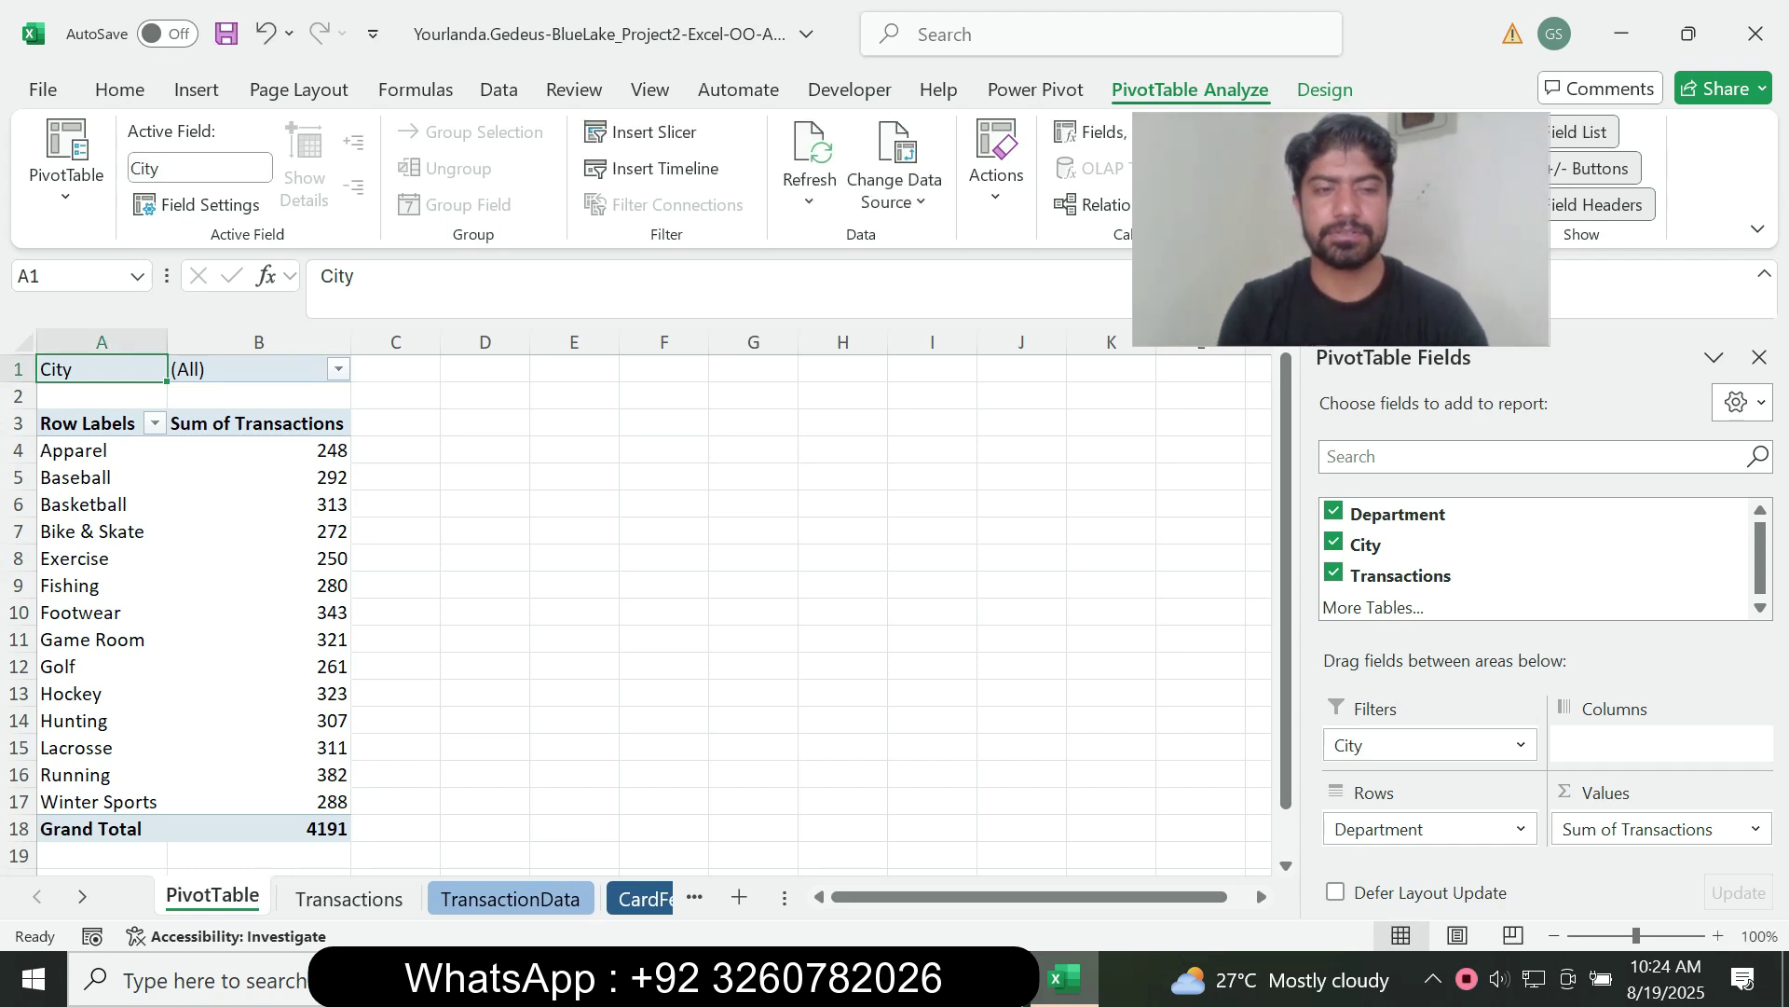
# Check the PivotChart instructions in the project document and select cell A4 on the PivotTable worksheet.
pyautogui.hotkey('alt', 'Tab')
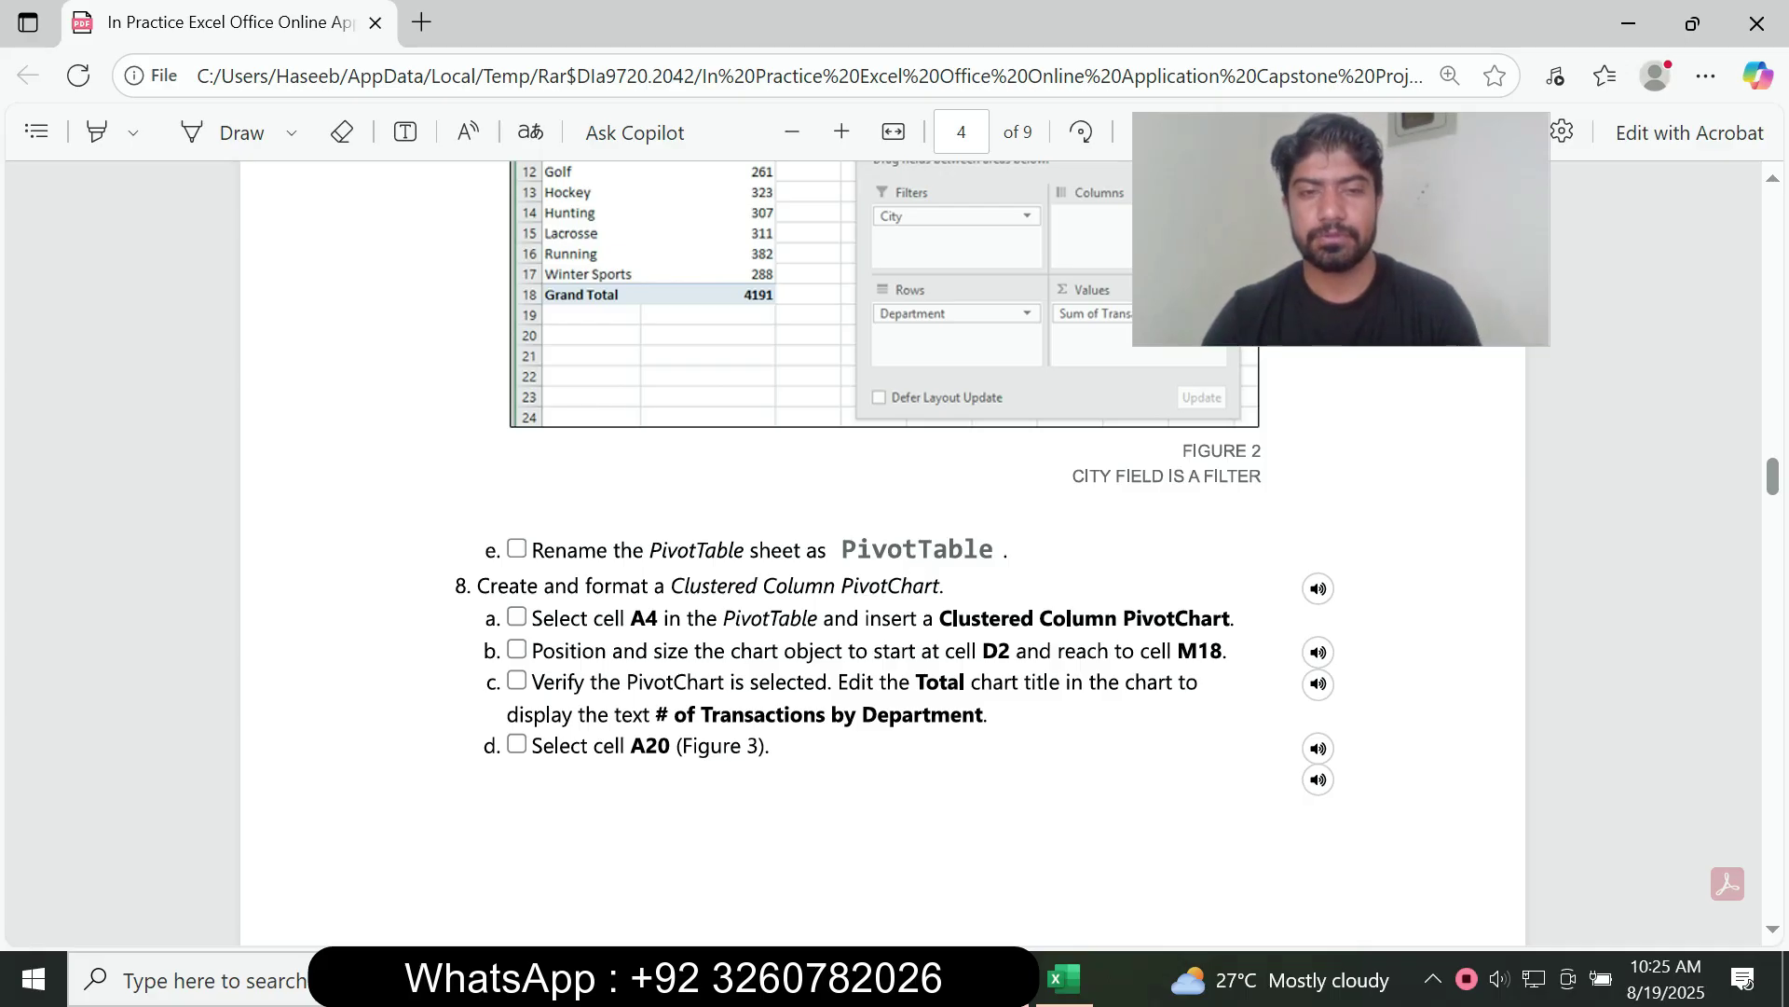
pyautogui.click(1062, 979)
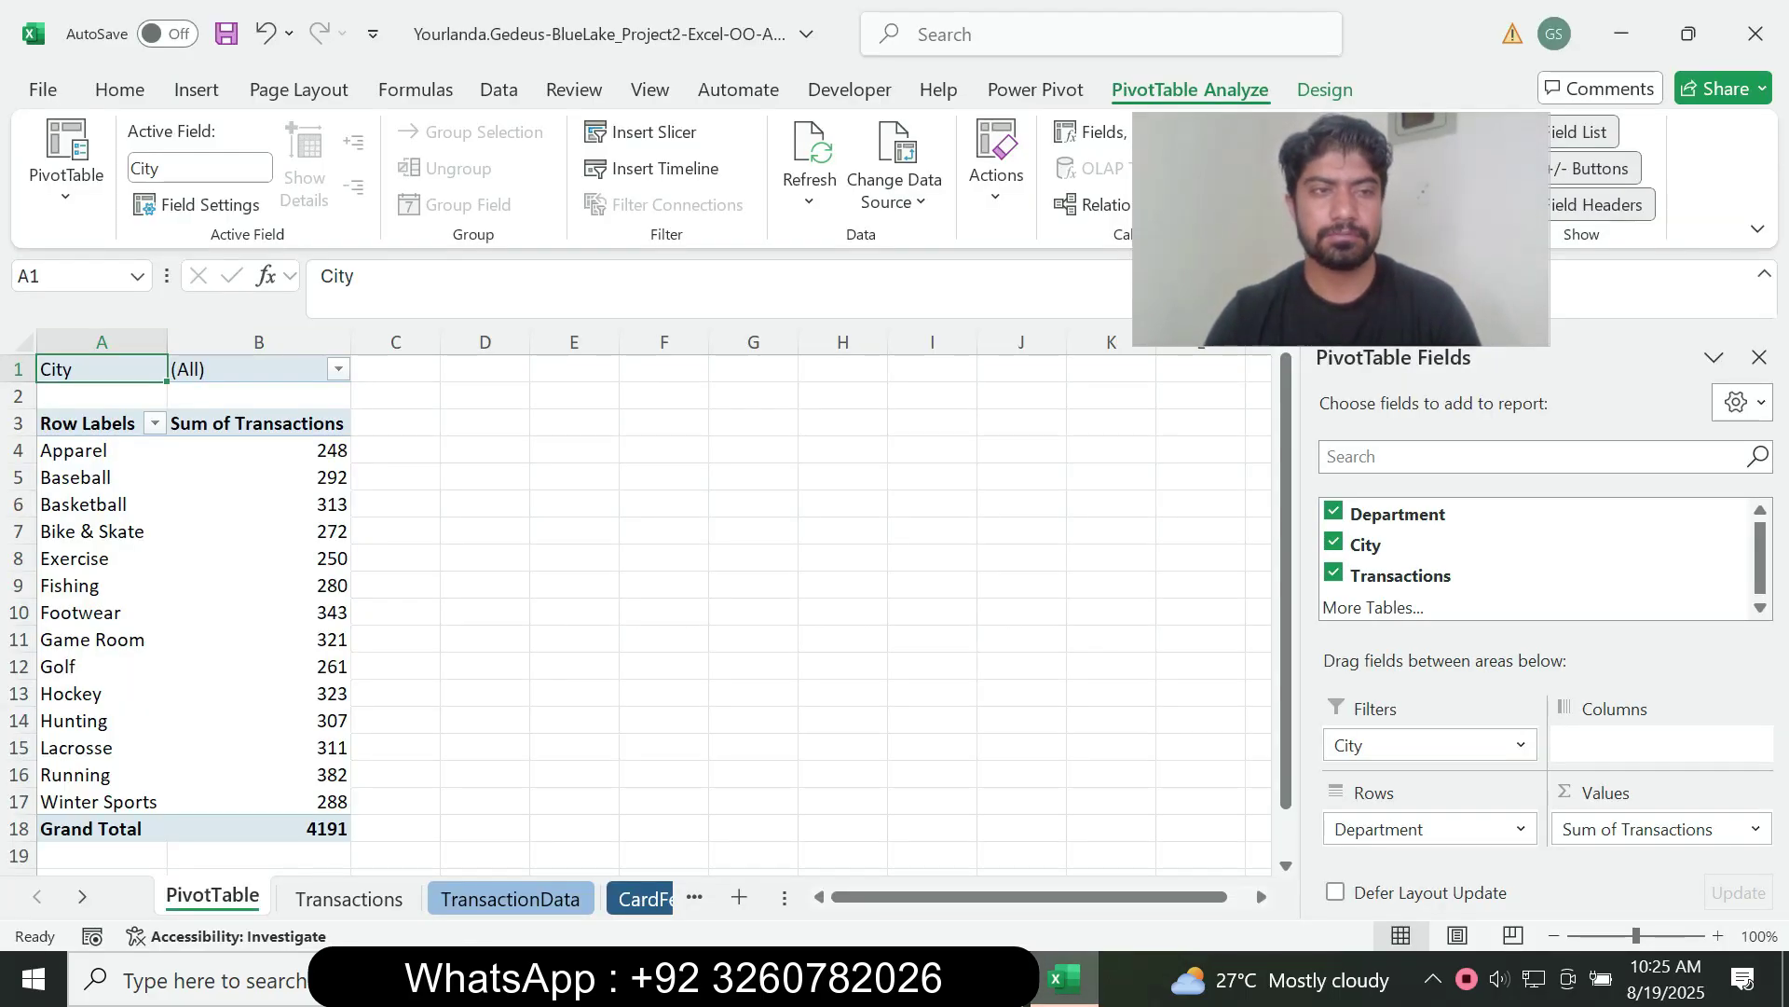
pyautogui.click(79, 276)
pyautogui.write('A4')
pyautogui.press('Return')
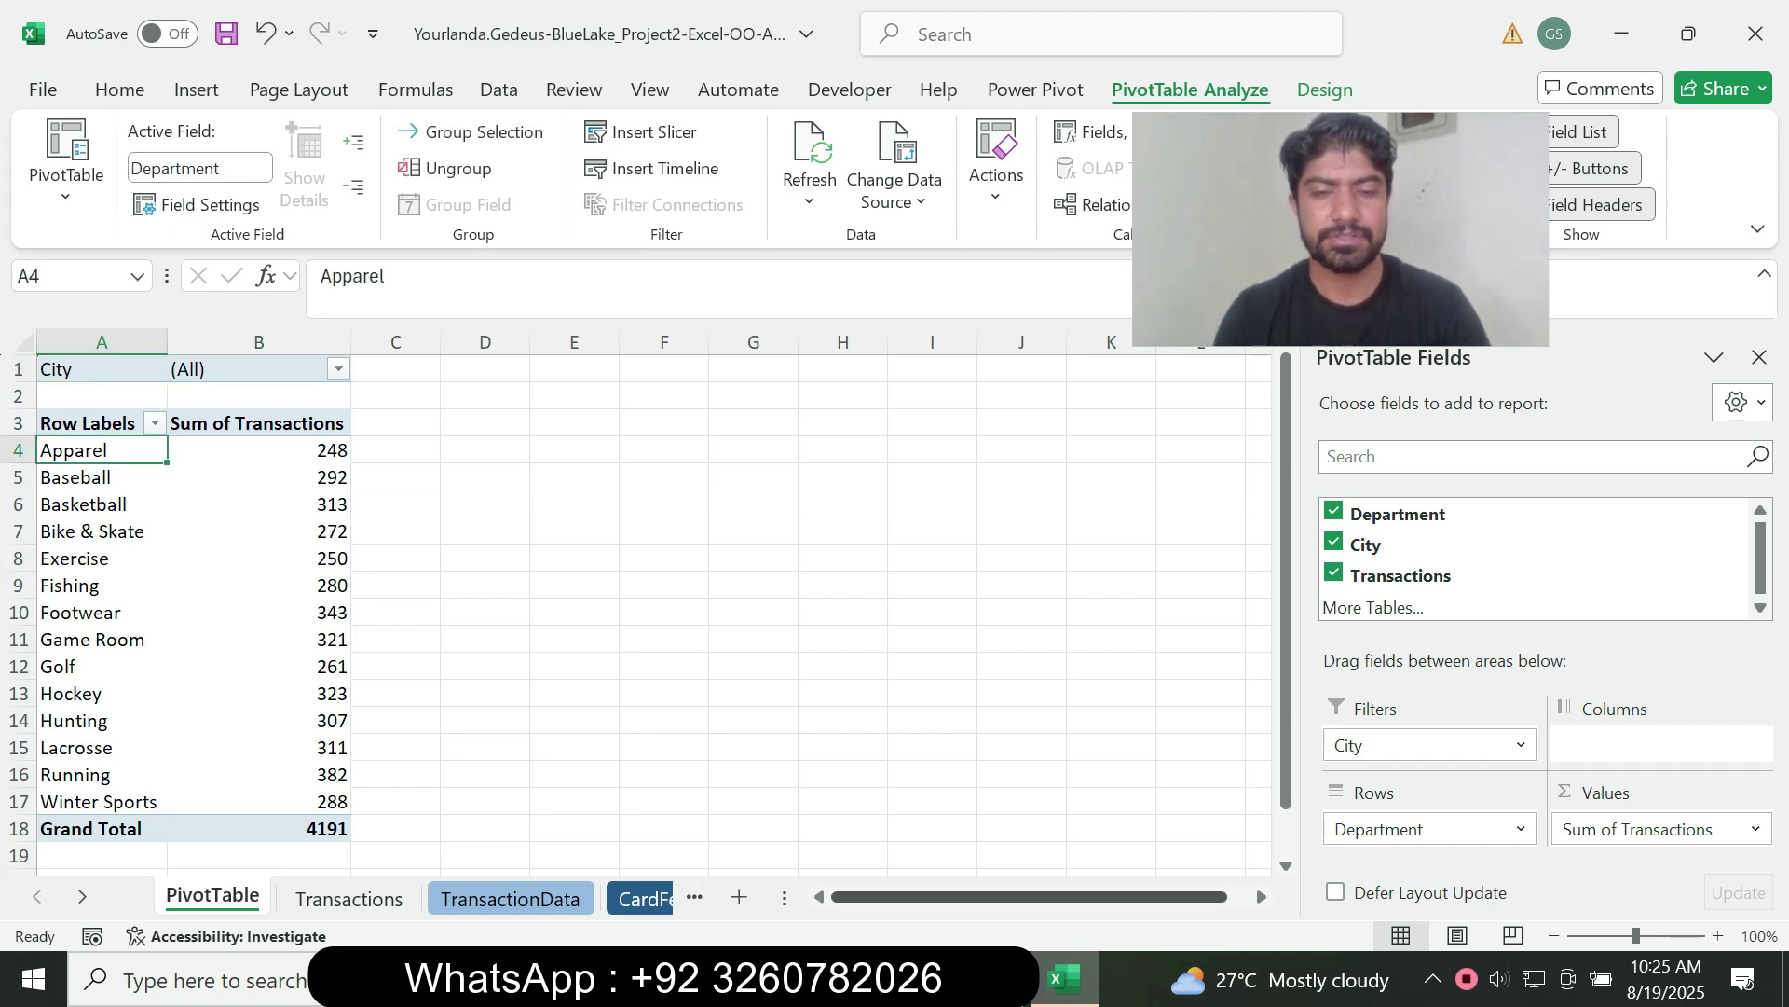
# Insert a Clustered Column PivotChart from the PivotTable, checking the chart requirements in the project instructions.
pyautogui.hotkey('alt', 'Tab')
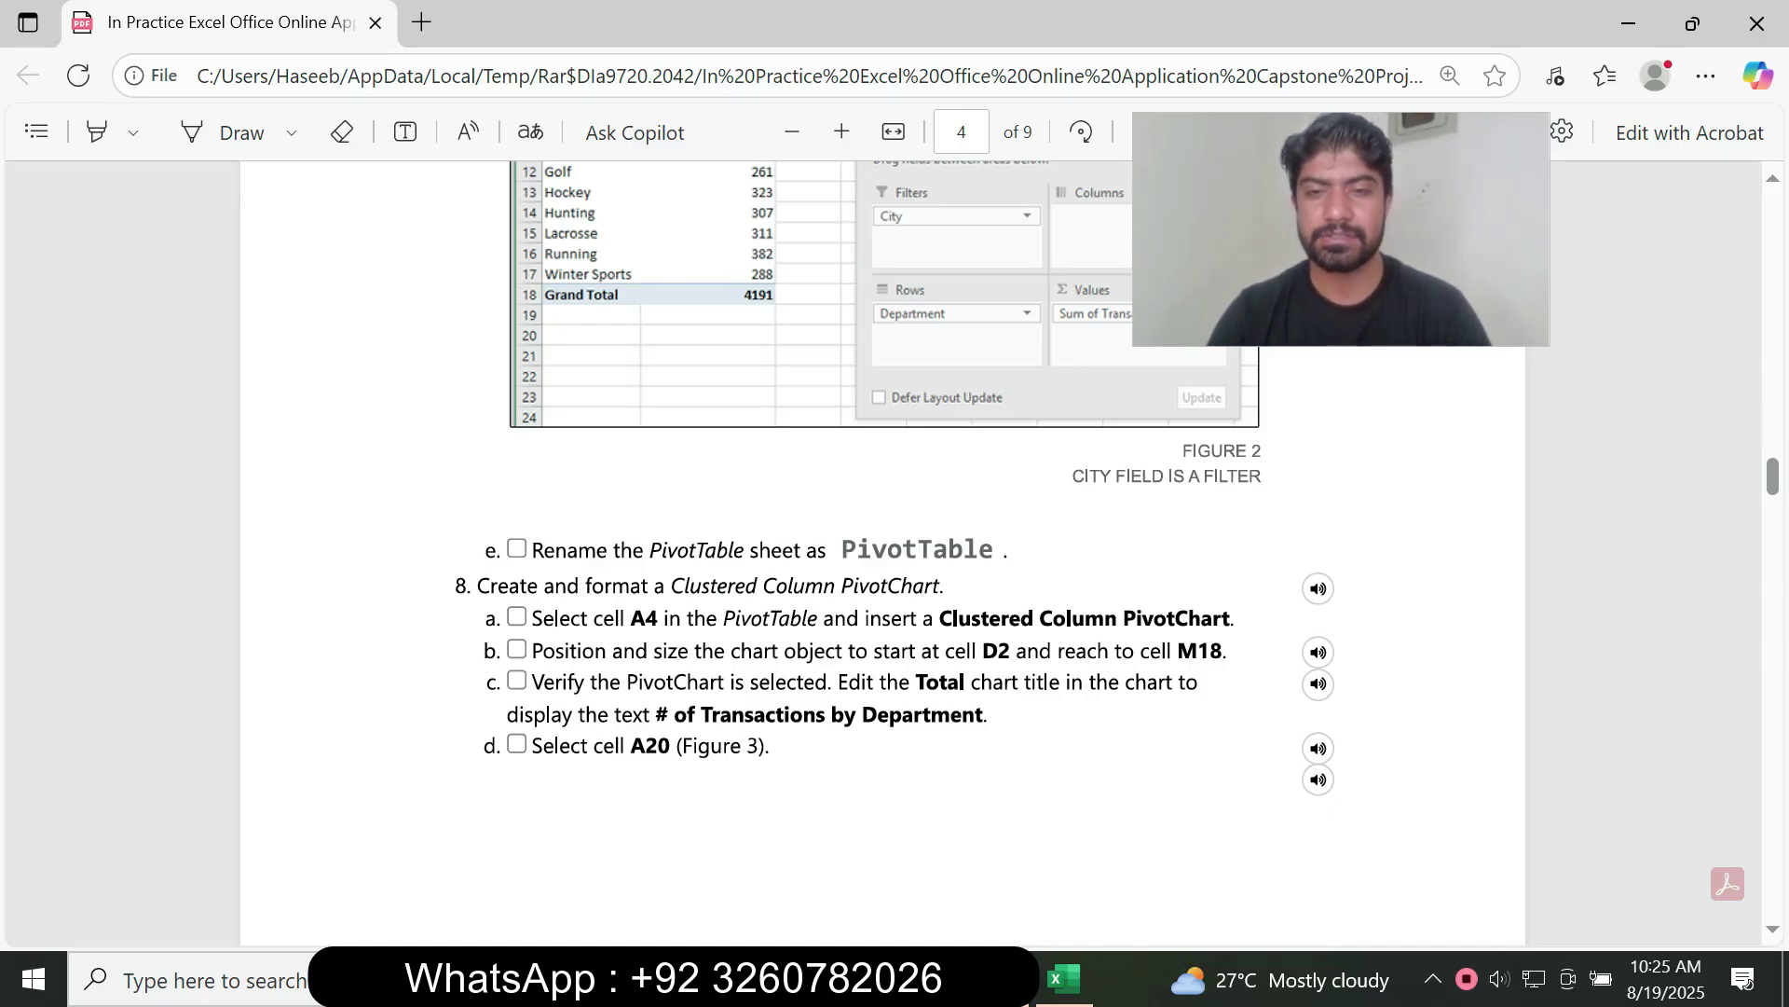
pyautogui.hotkey('alt', 'Tab')
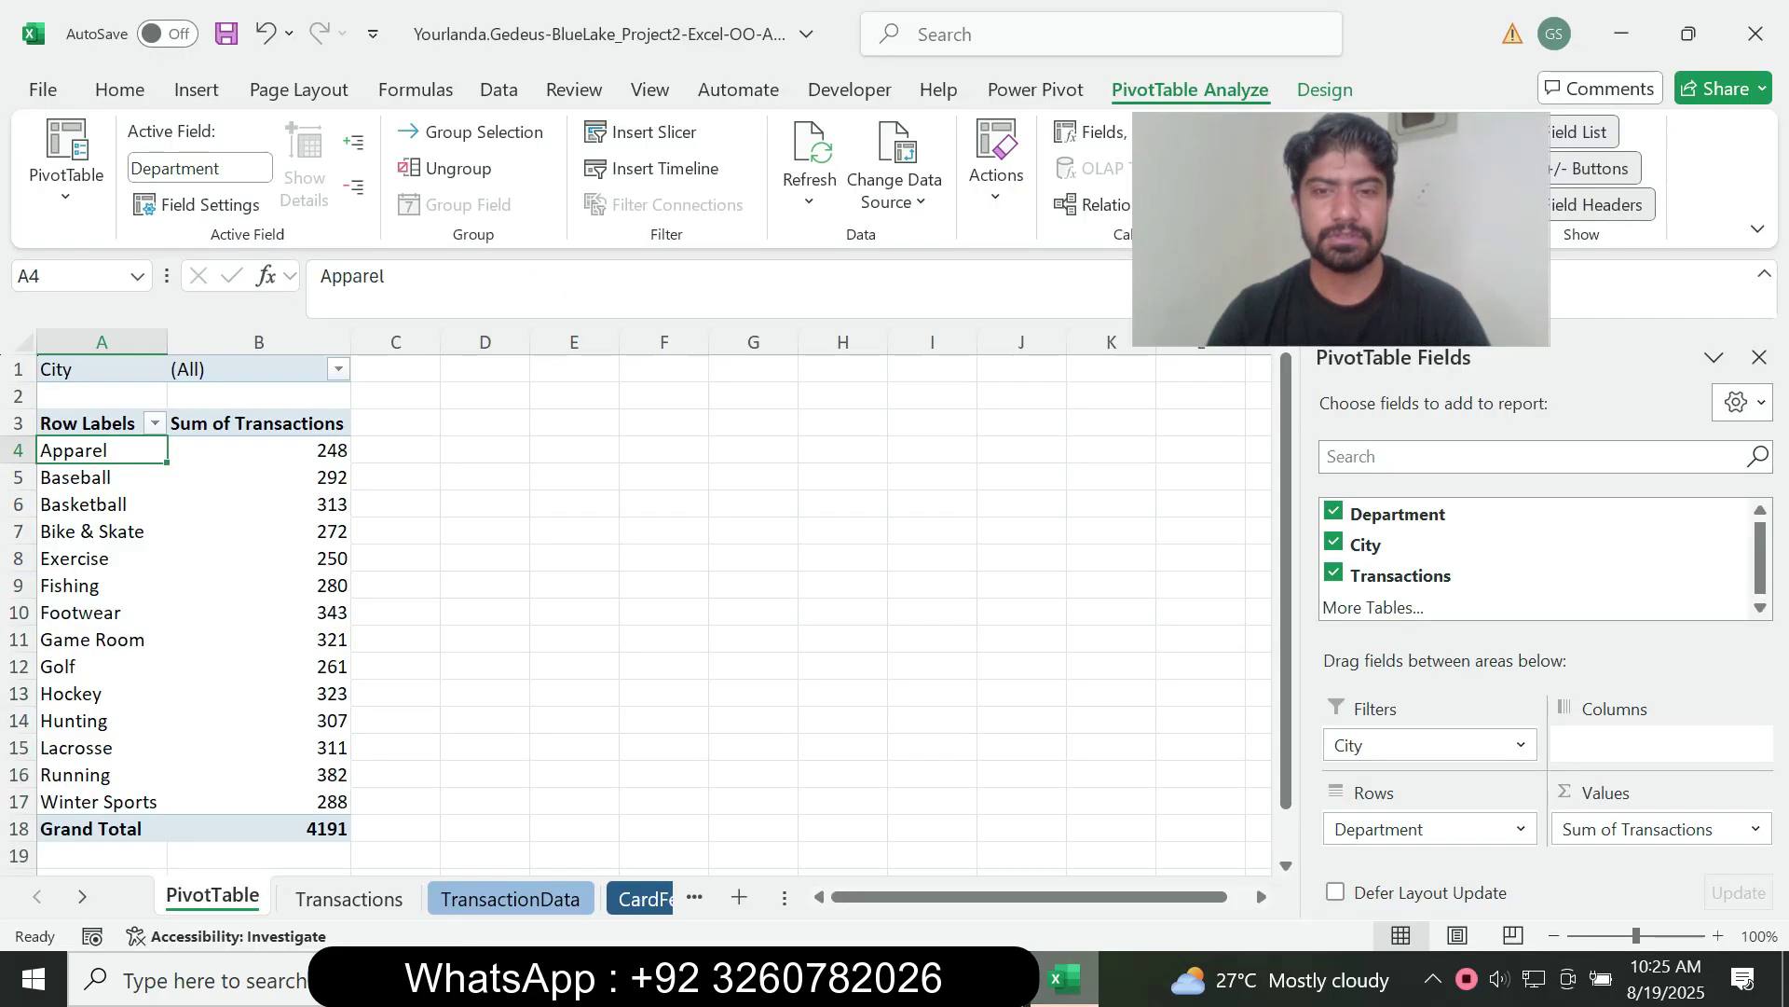
pyautogui.click(196, 89)
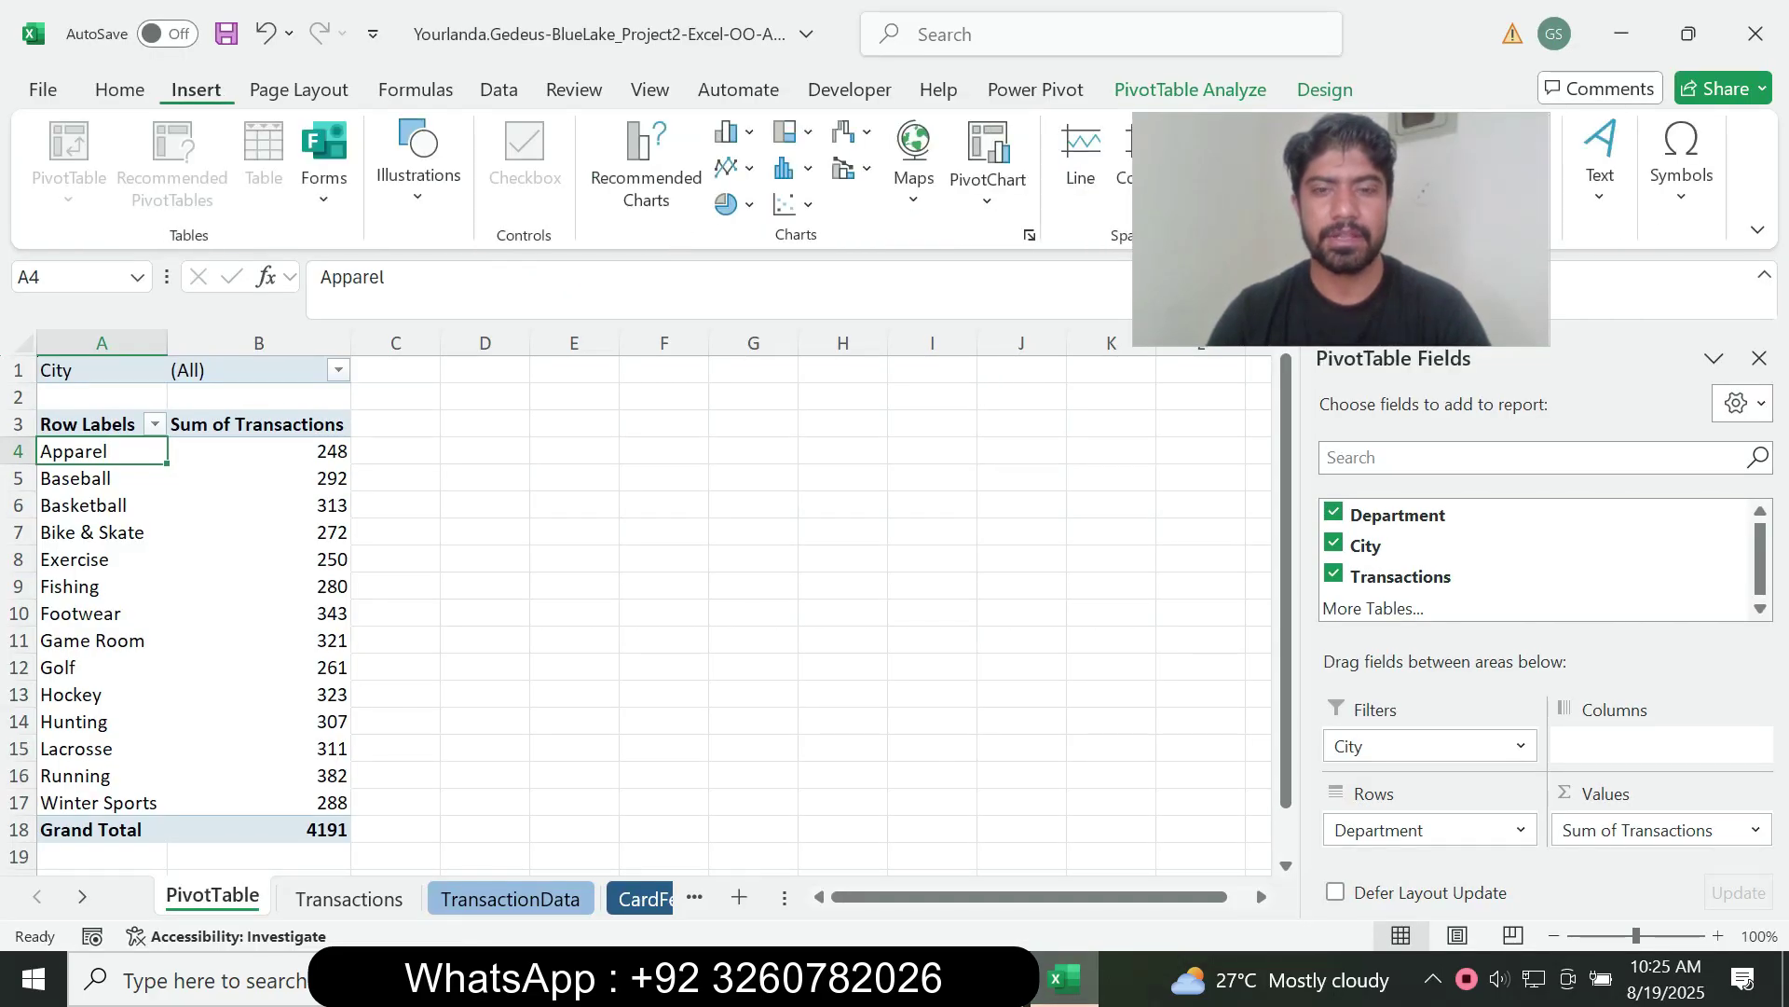
pyautogui.hotkey('alt', 'Tab')
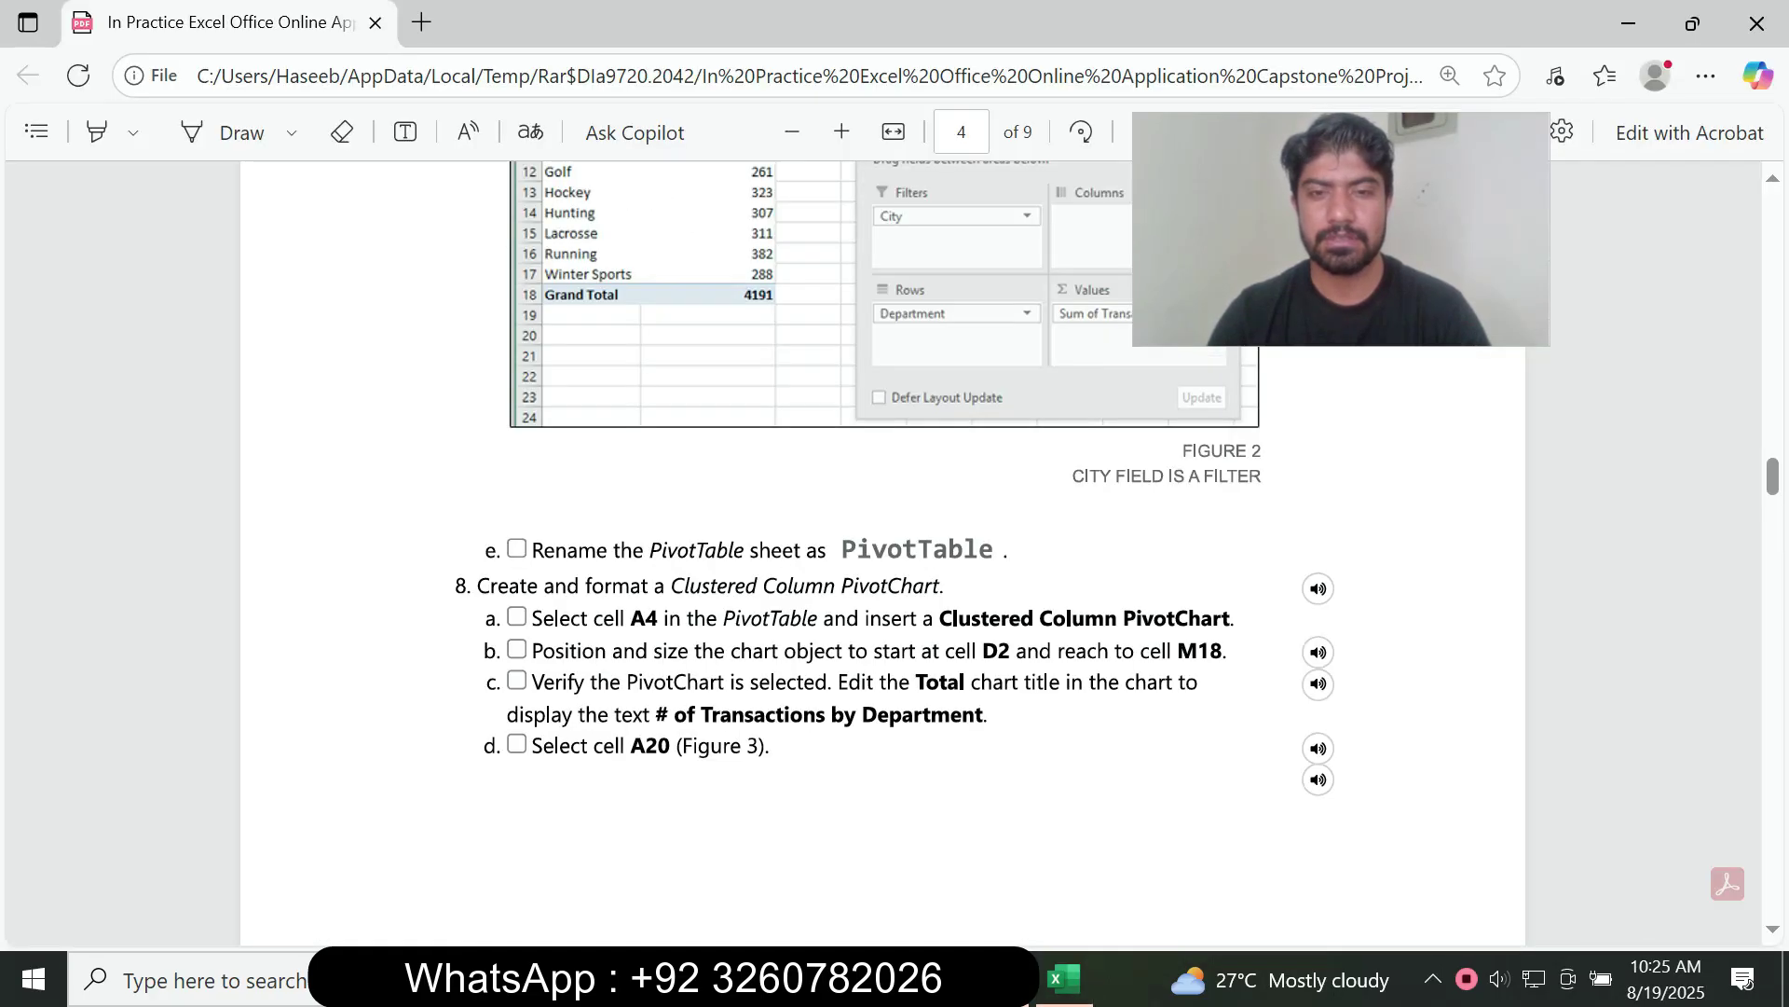
pyautogui.click(1064, 978)
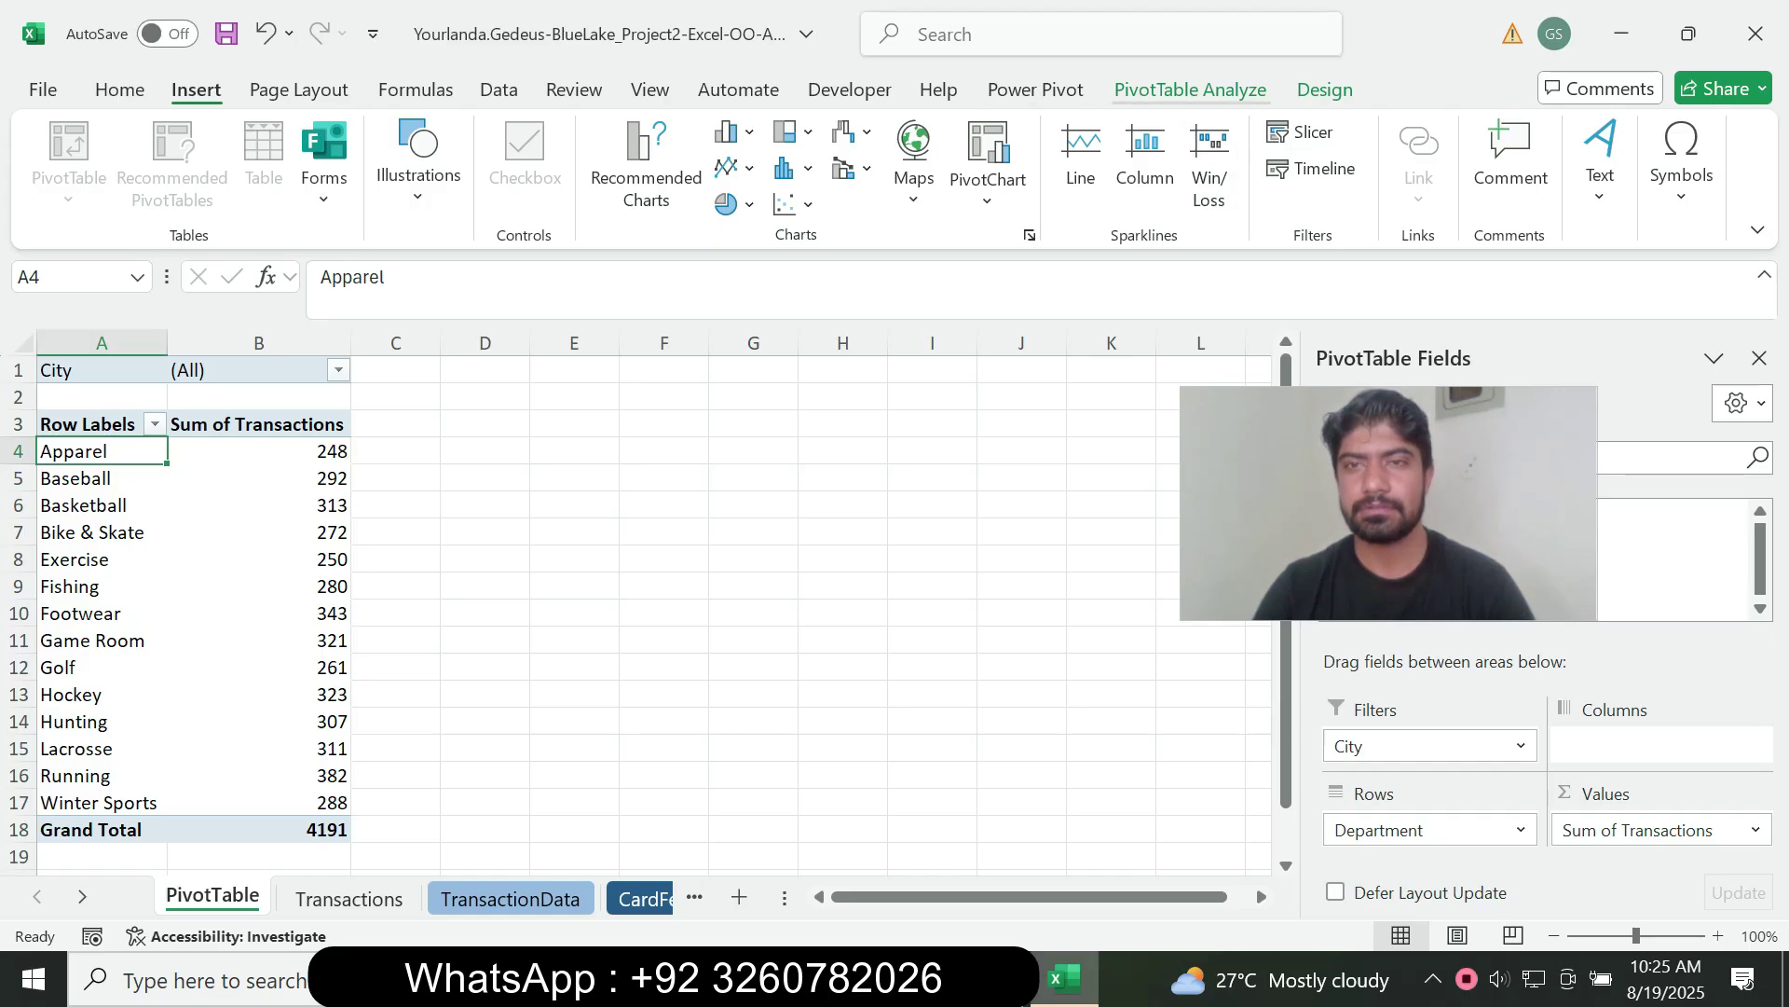
pyautogui.click(1190, 90)
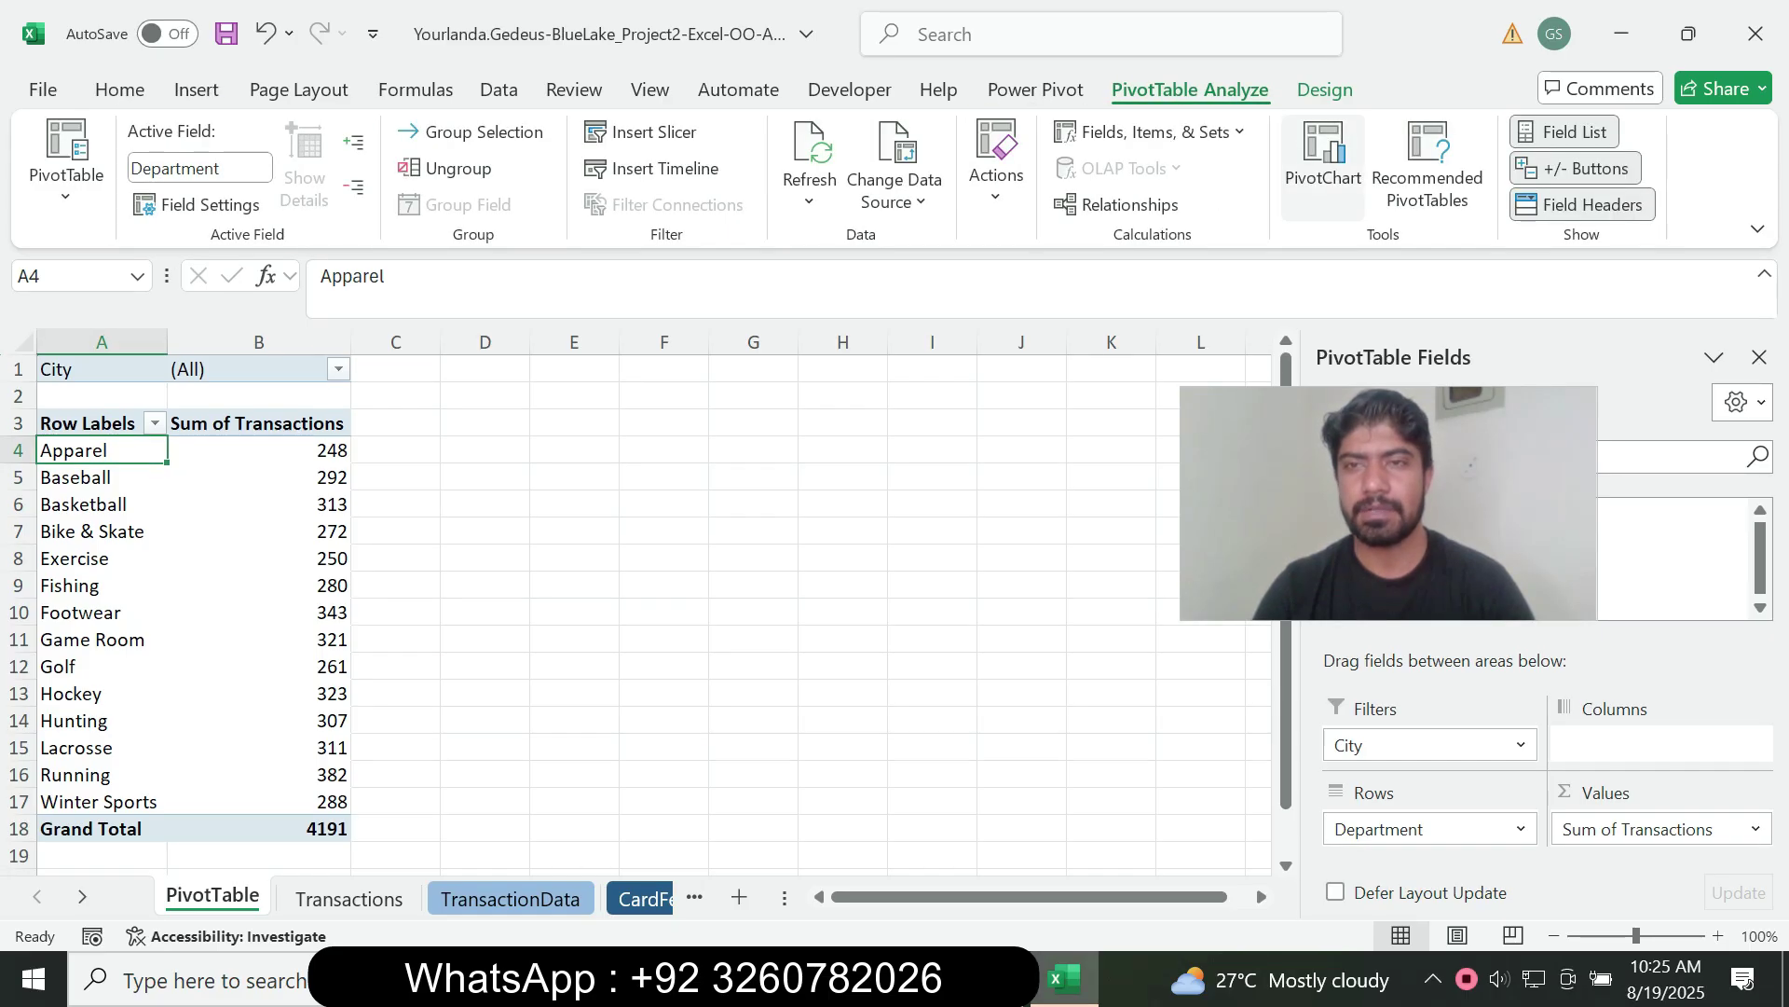
pyautogui.click(1323, 173)
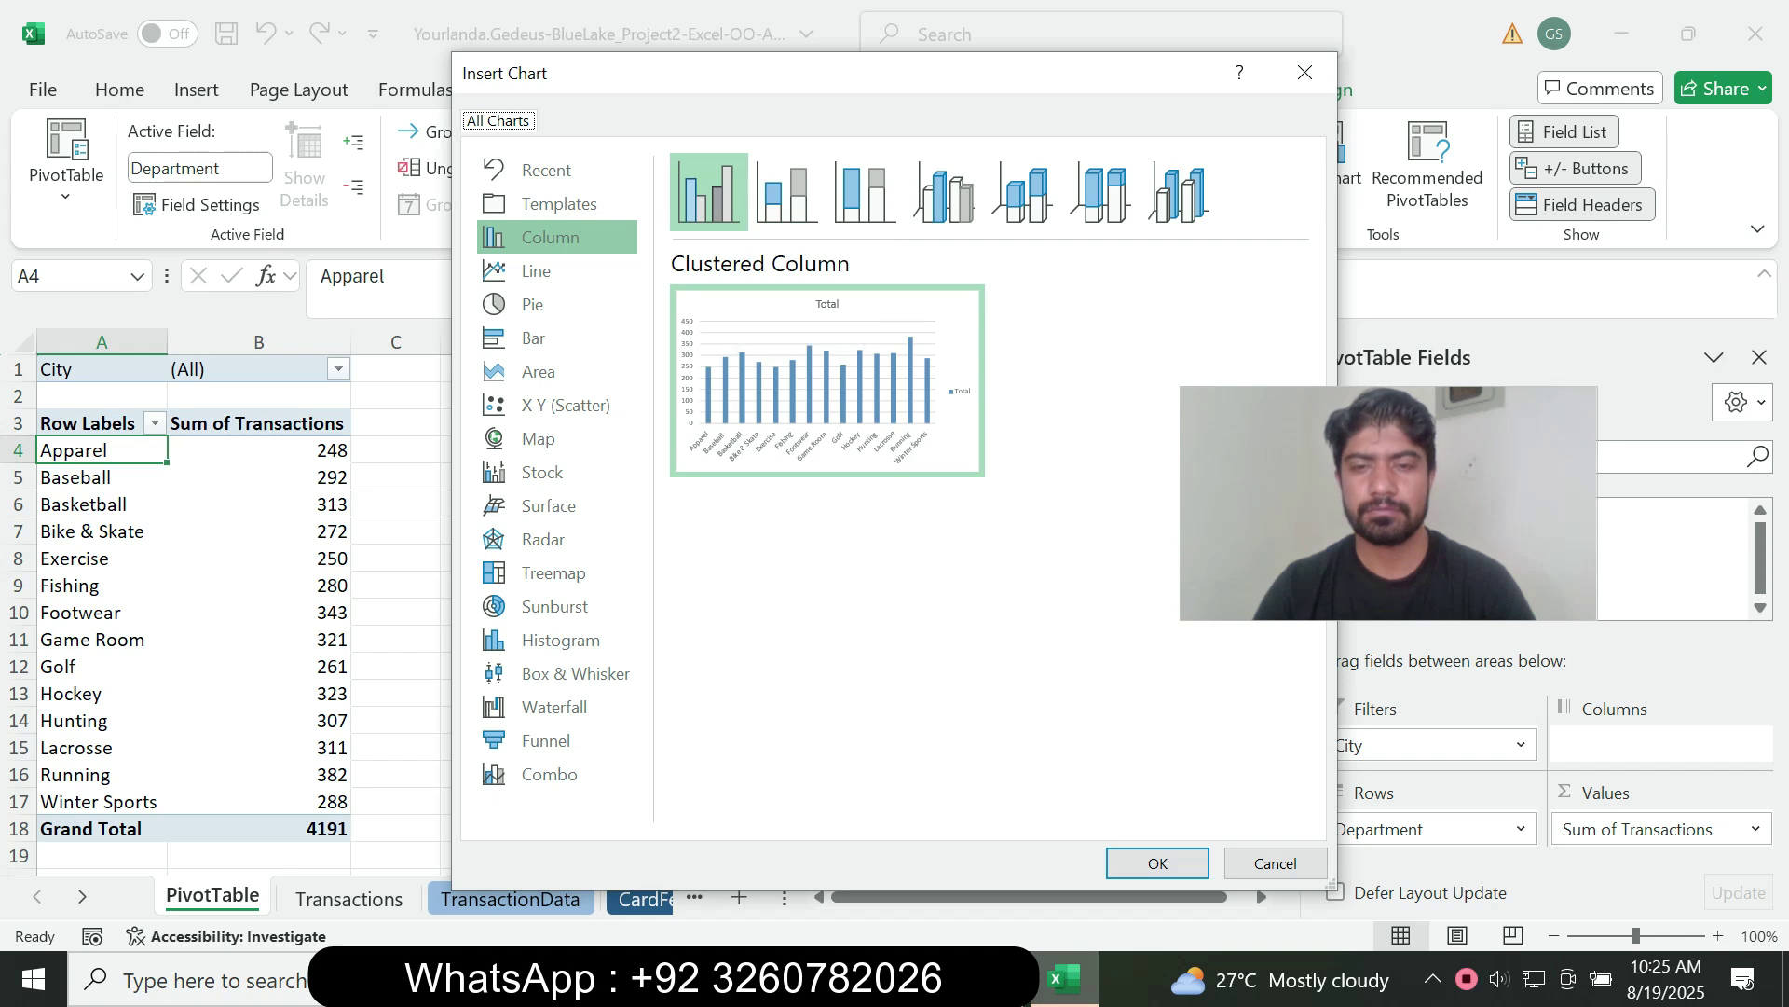
pyautogui.hotkey('alt', 'Tab')
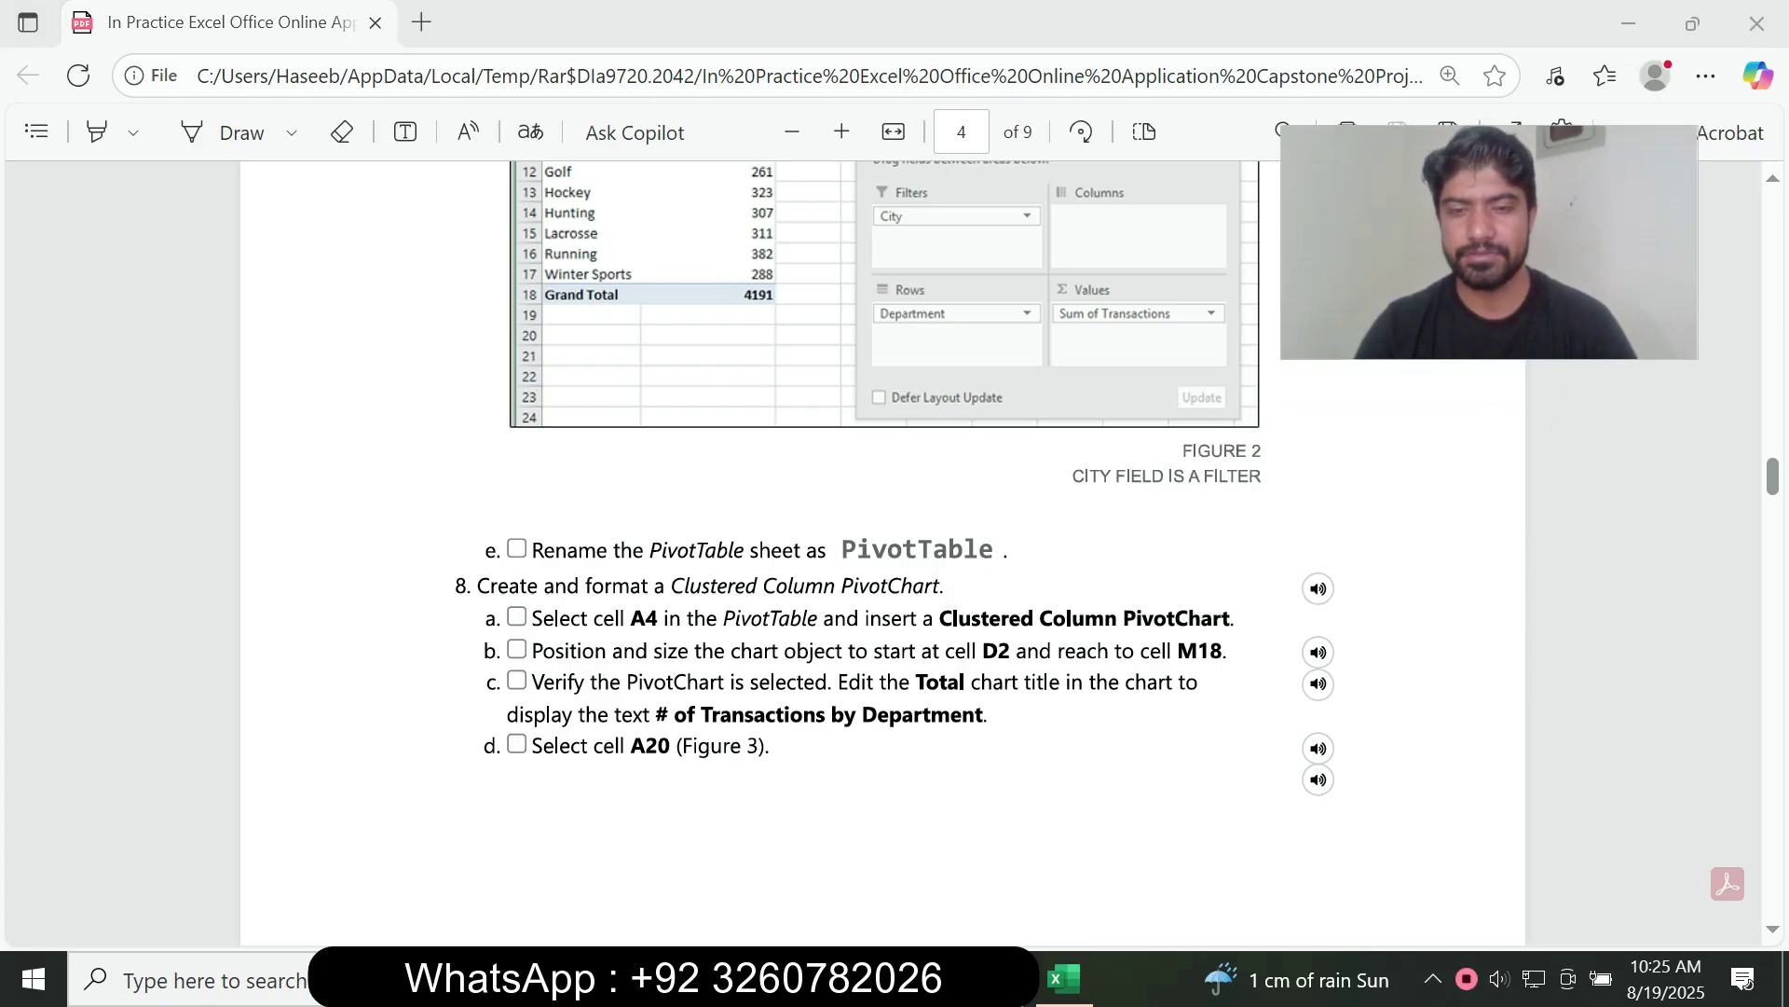
pyautogui.hotkey('alt', 'Tab')
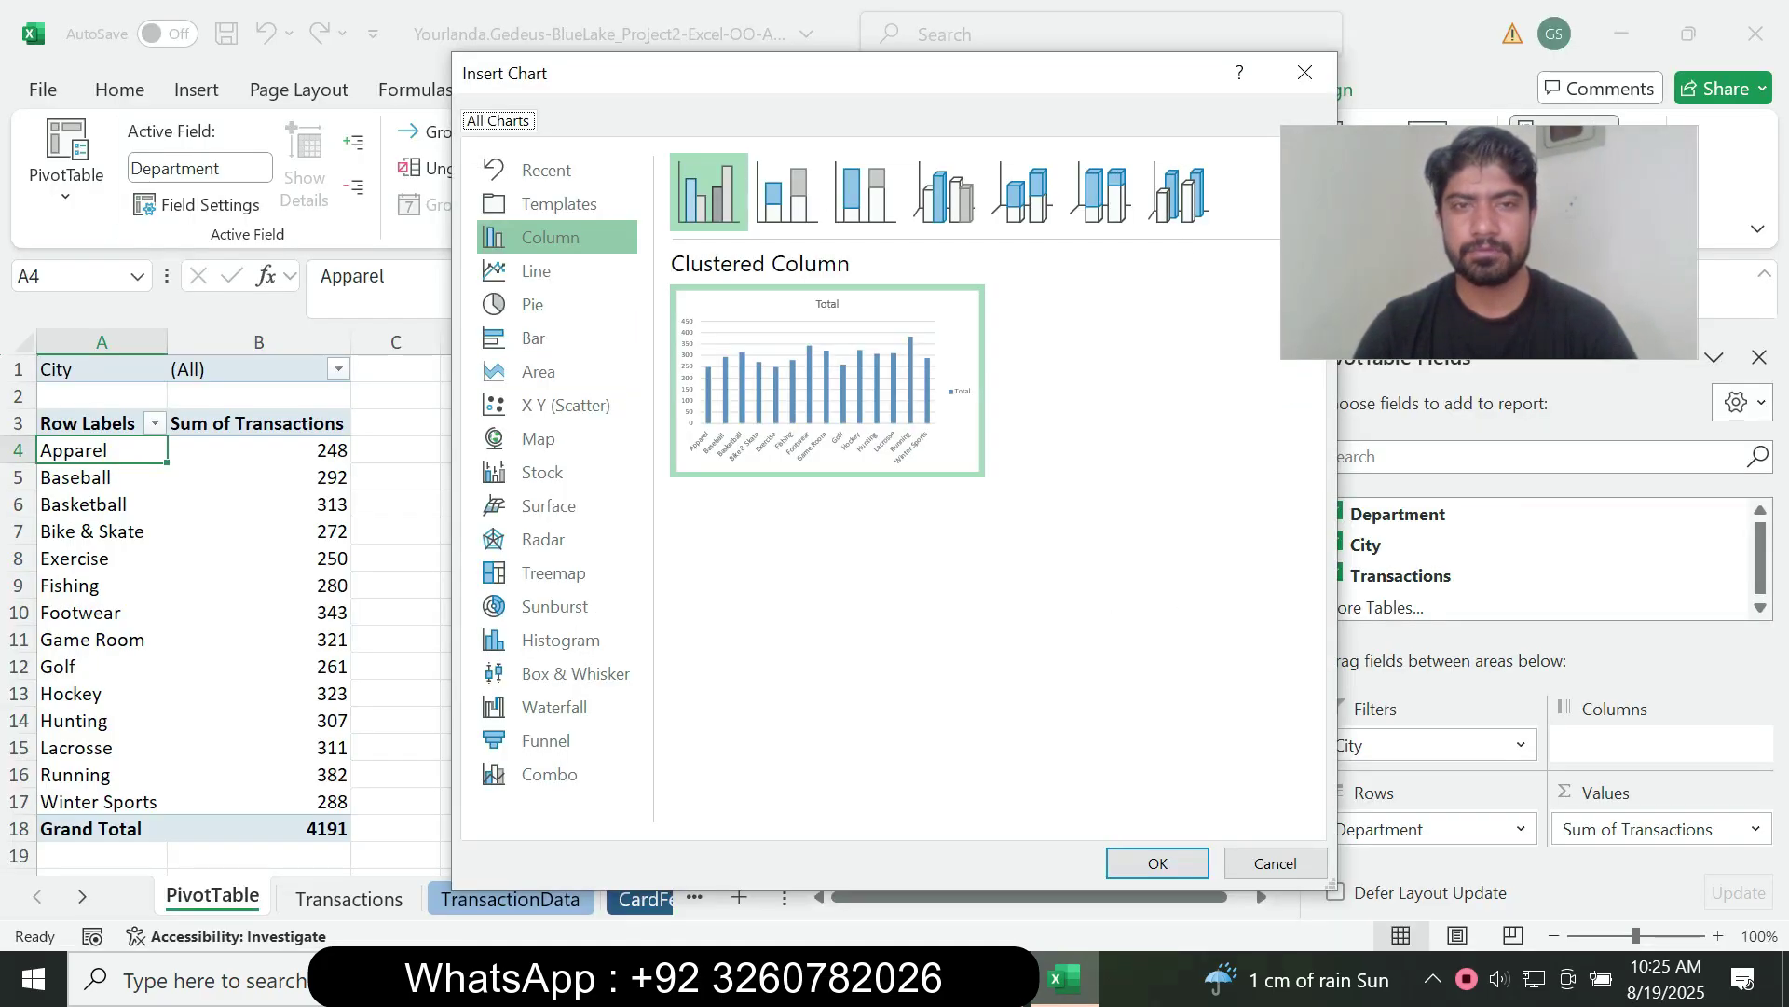
pyautogui.press('Return')
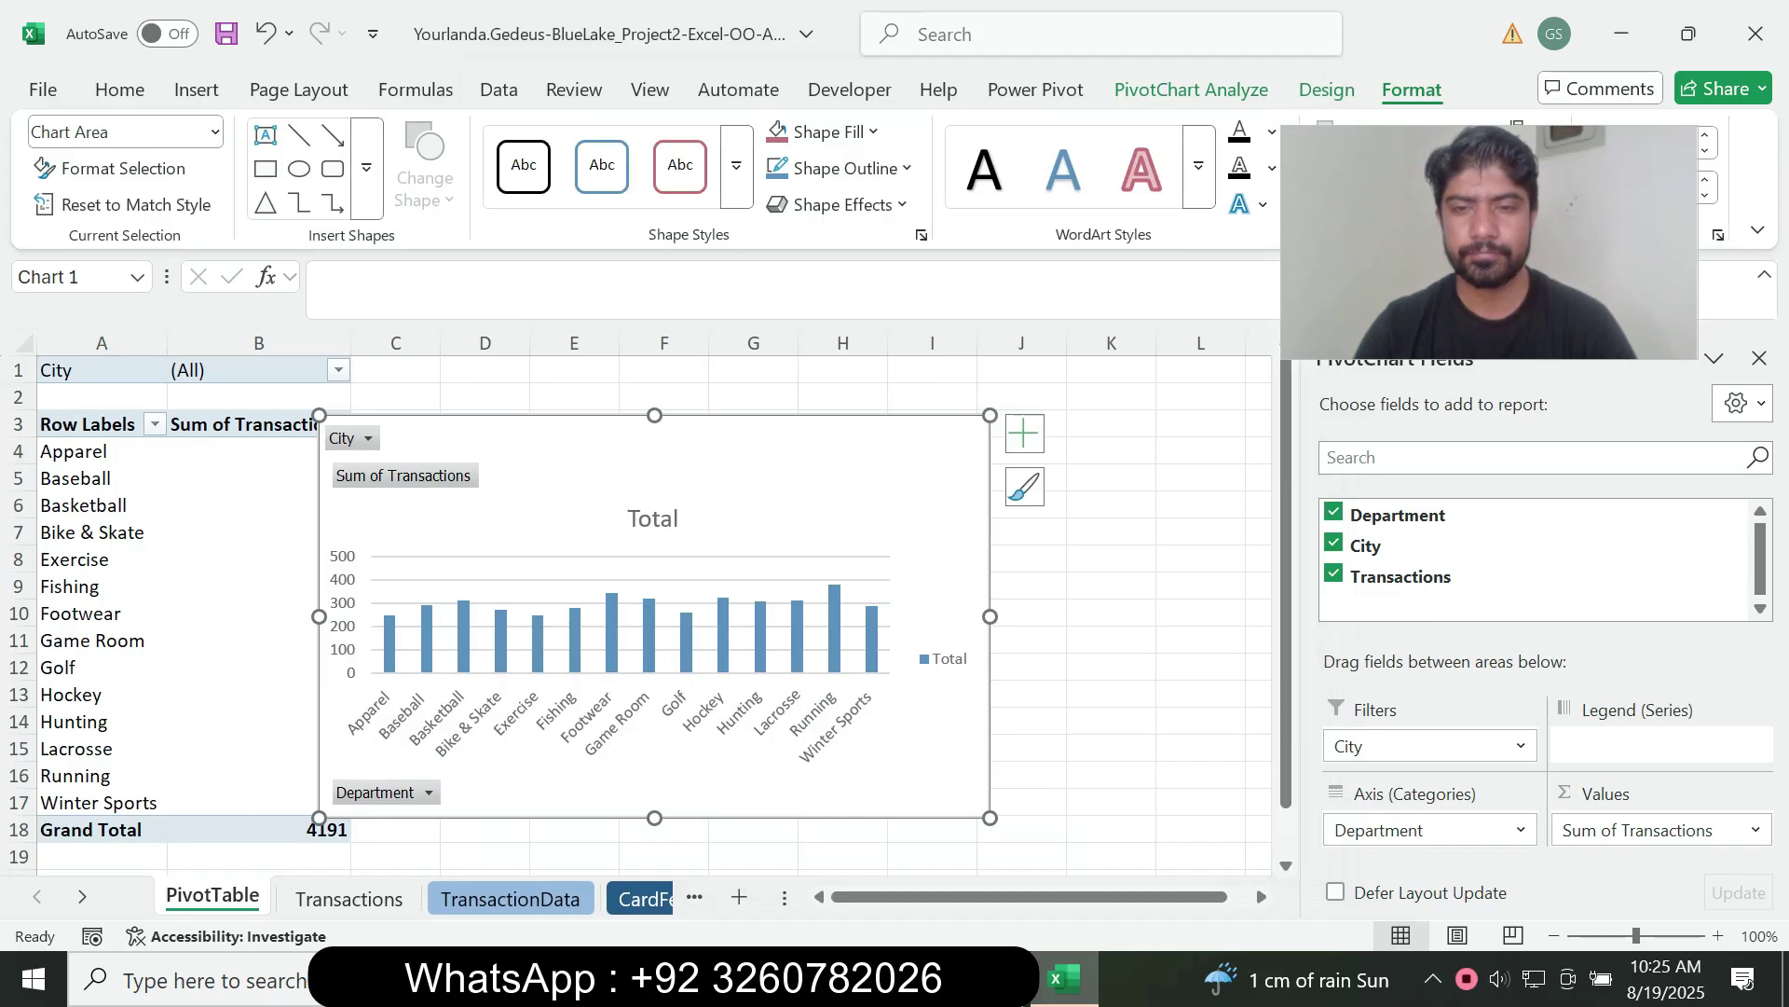
pyautogui.hotkey('alt', 'Tab')
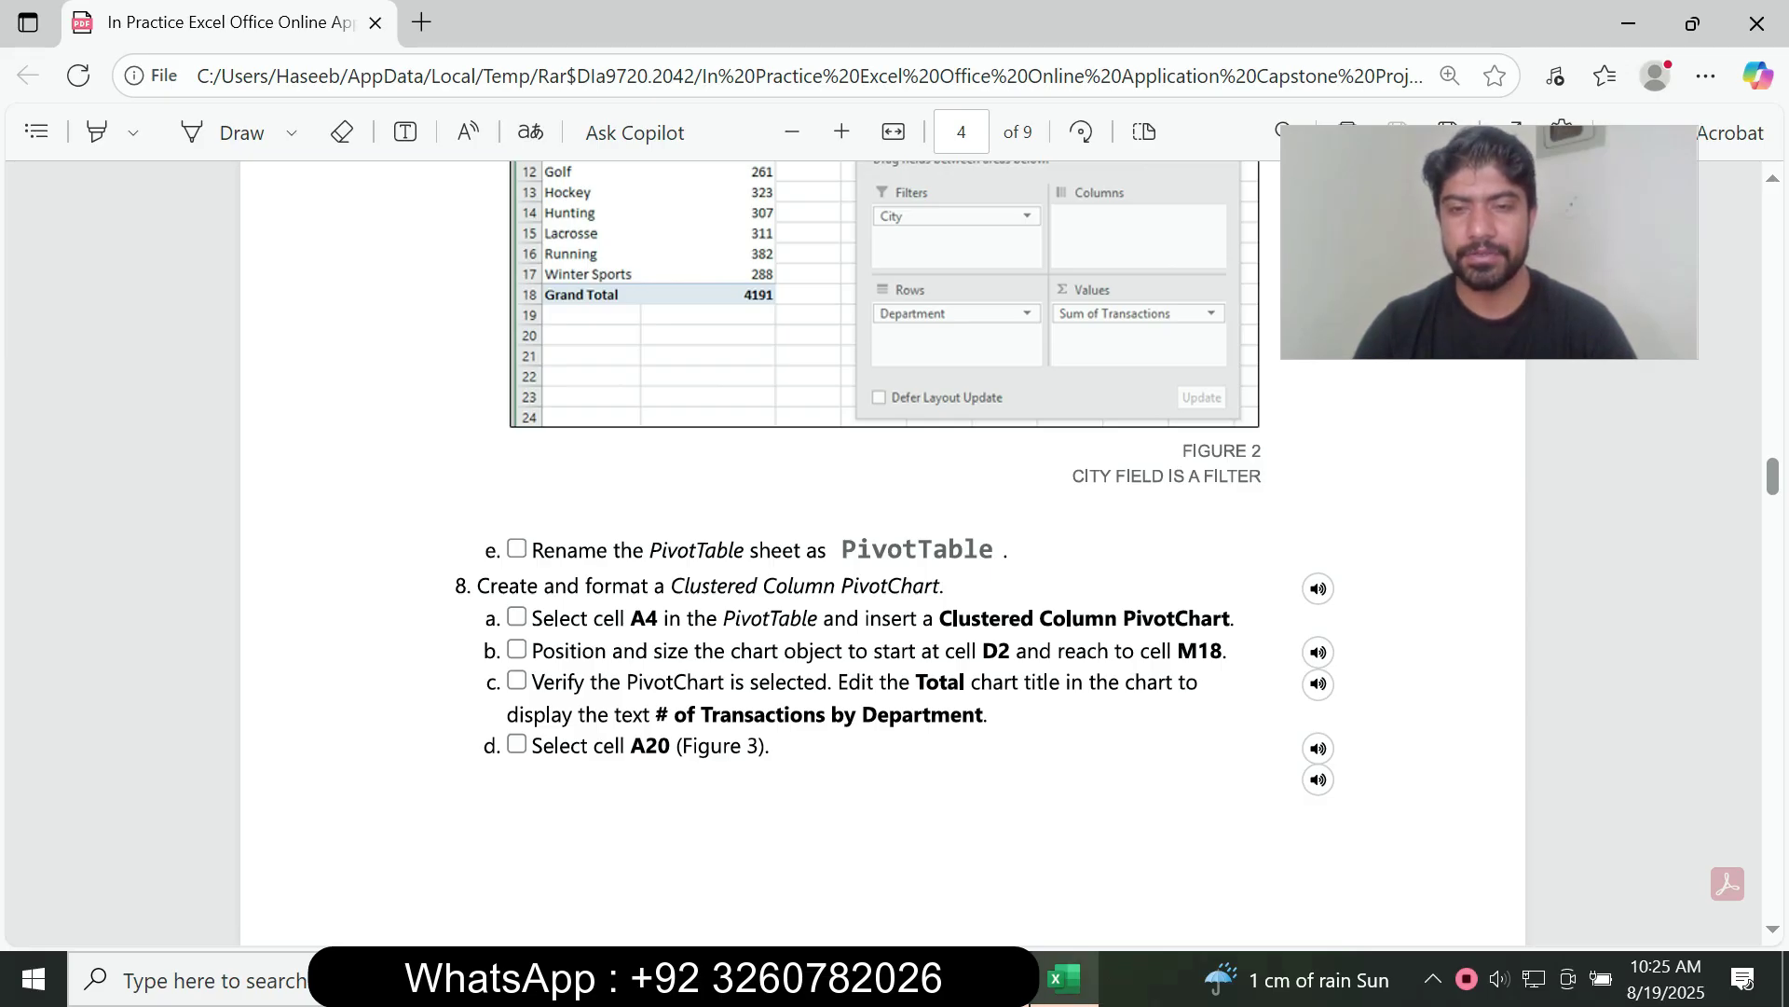
pyautogui.click(1063, 978)
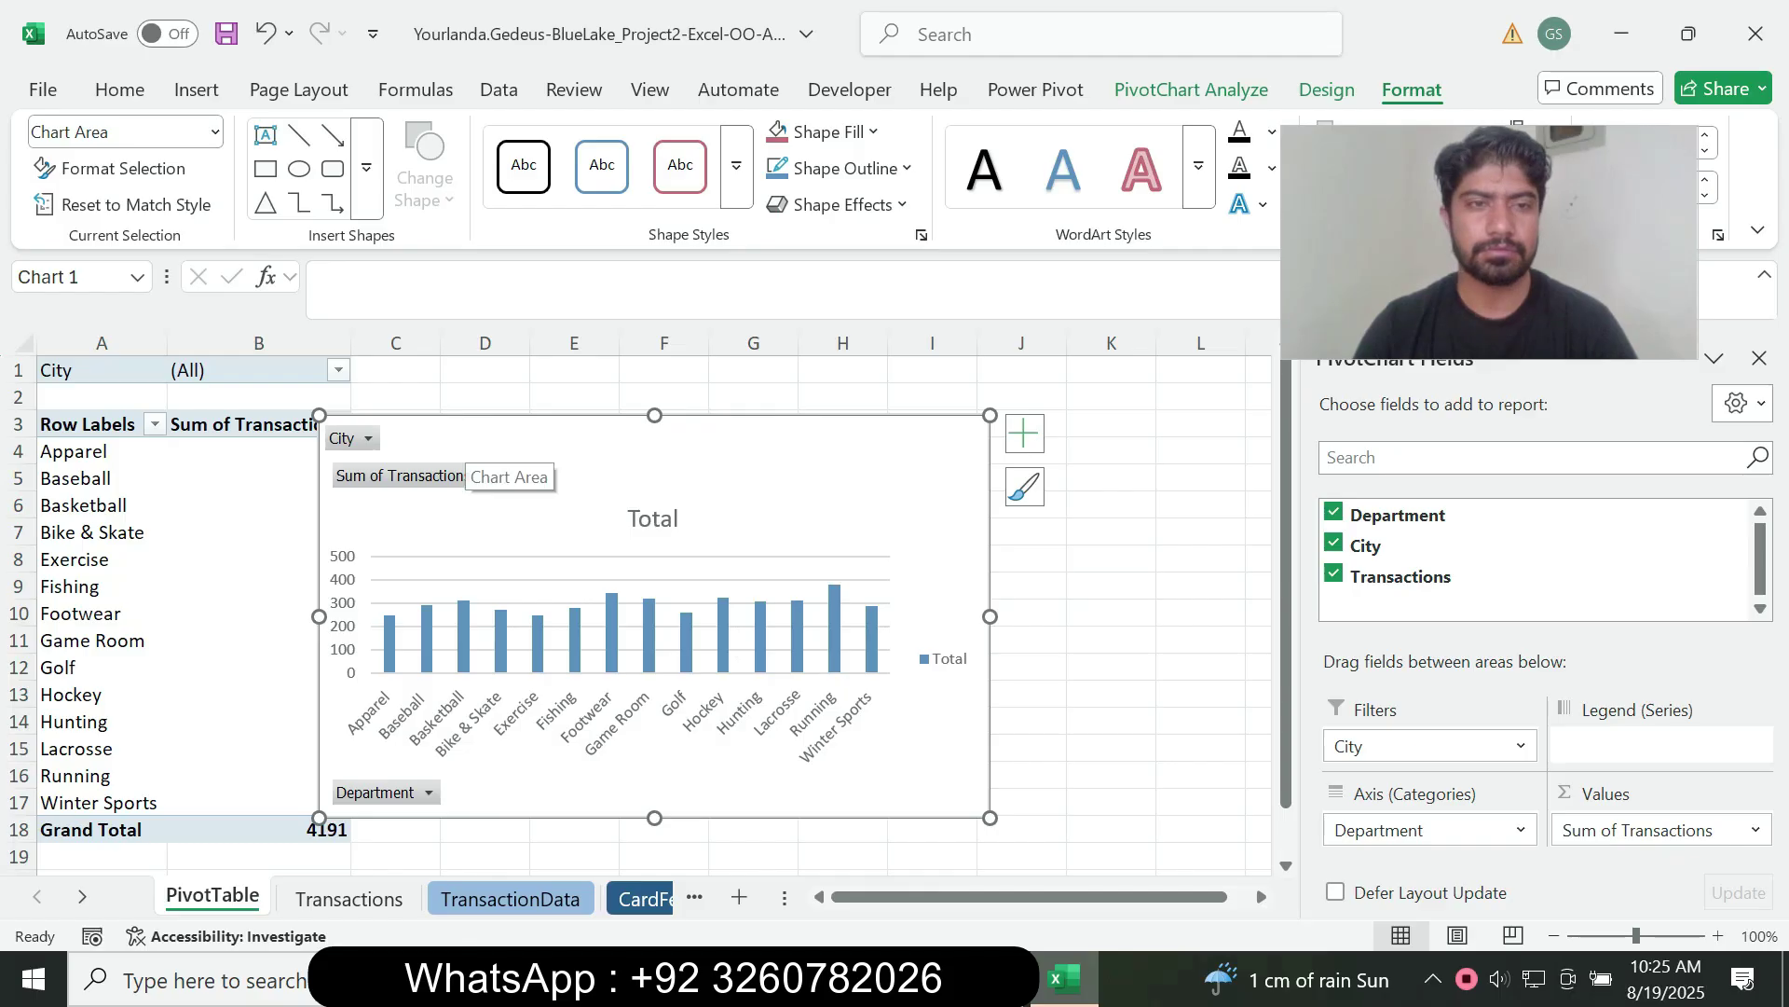
# Position and resize the PivotChart to span cells D2 through M18, checking the placement requirement in the project instructions.
pyautogui.moveTo(466, 452); pyautogui.dragTo(590, 419)
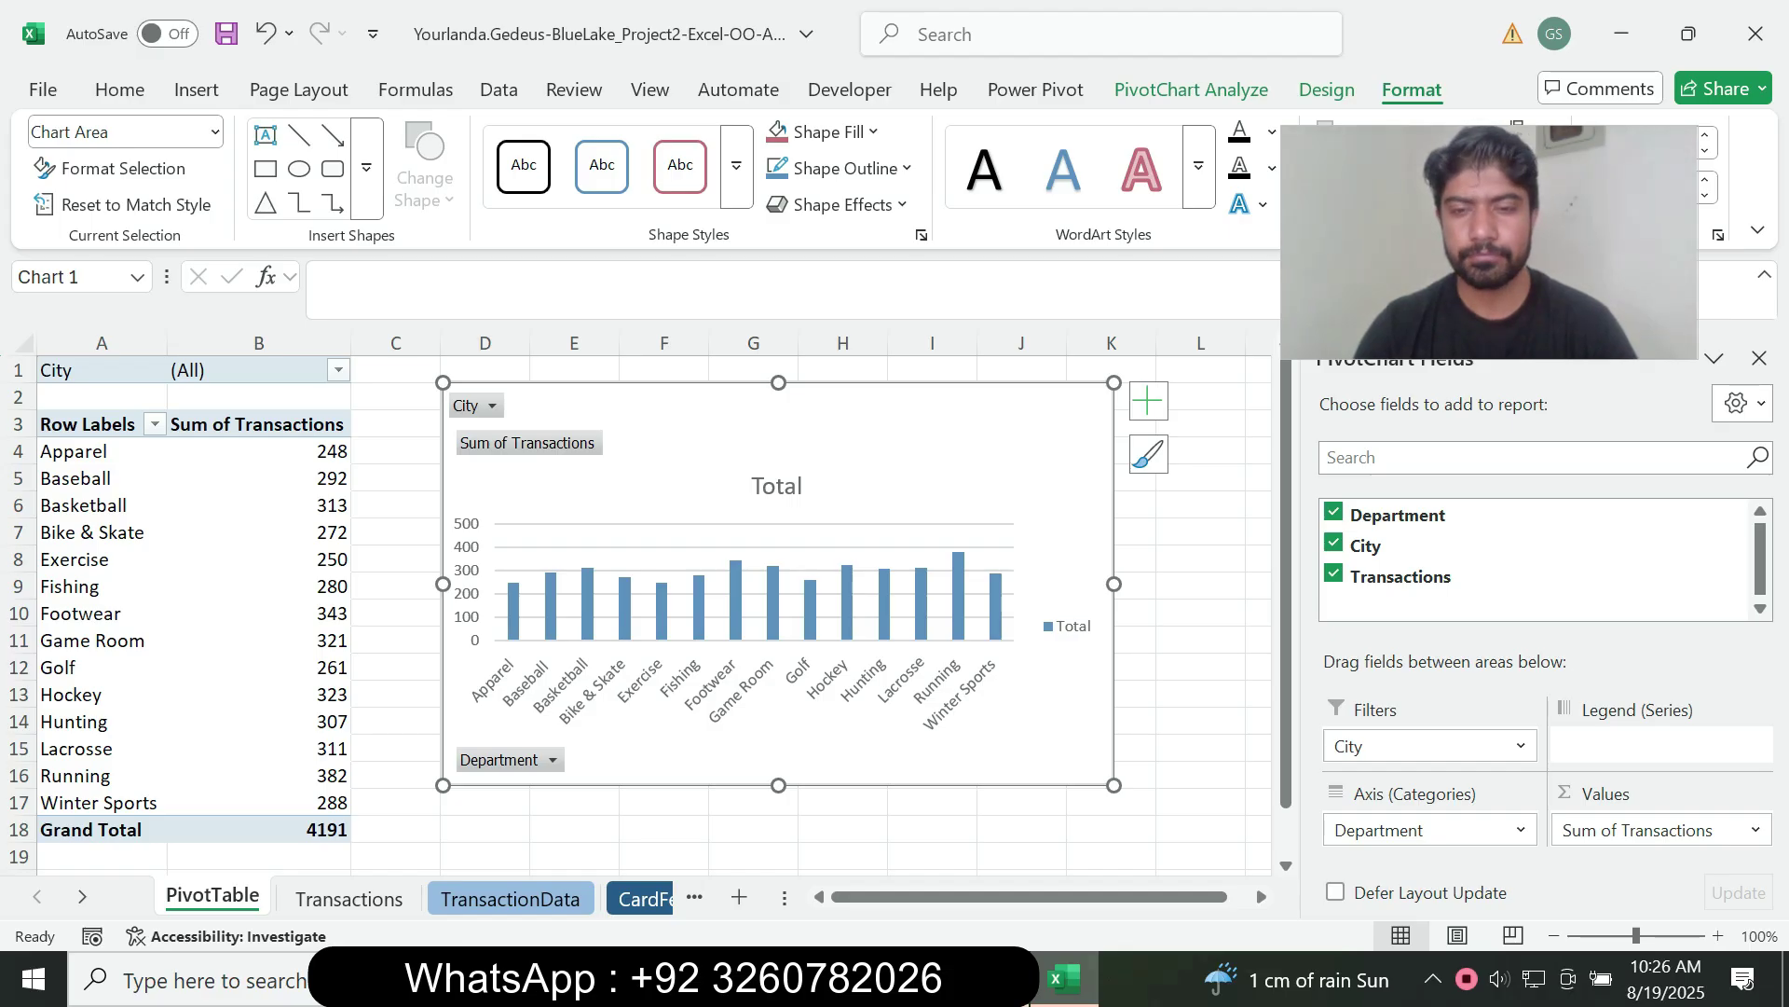
pyautogui.hotkey('alt', 'Tab')
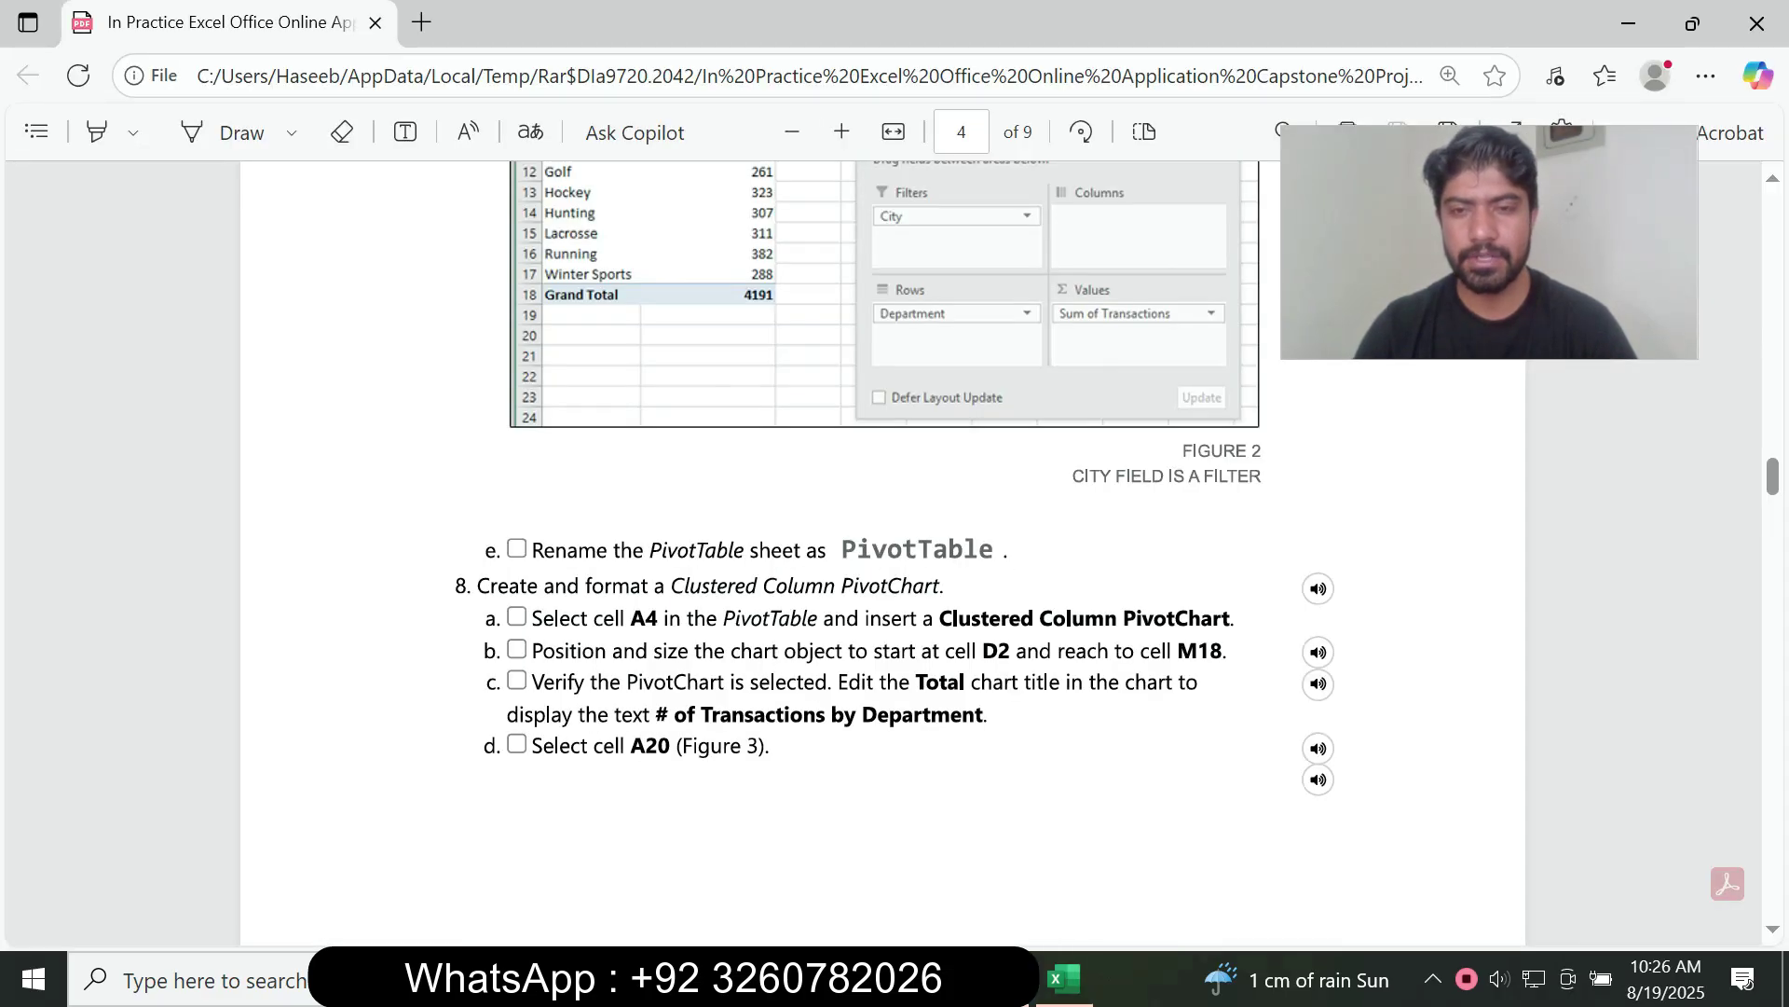
pyautogui.hotkey('alt', 'Tab')
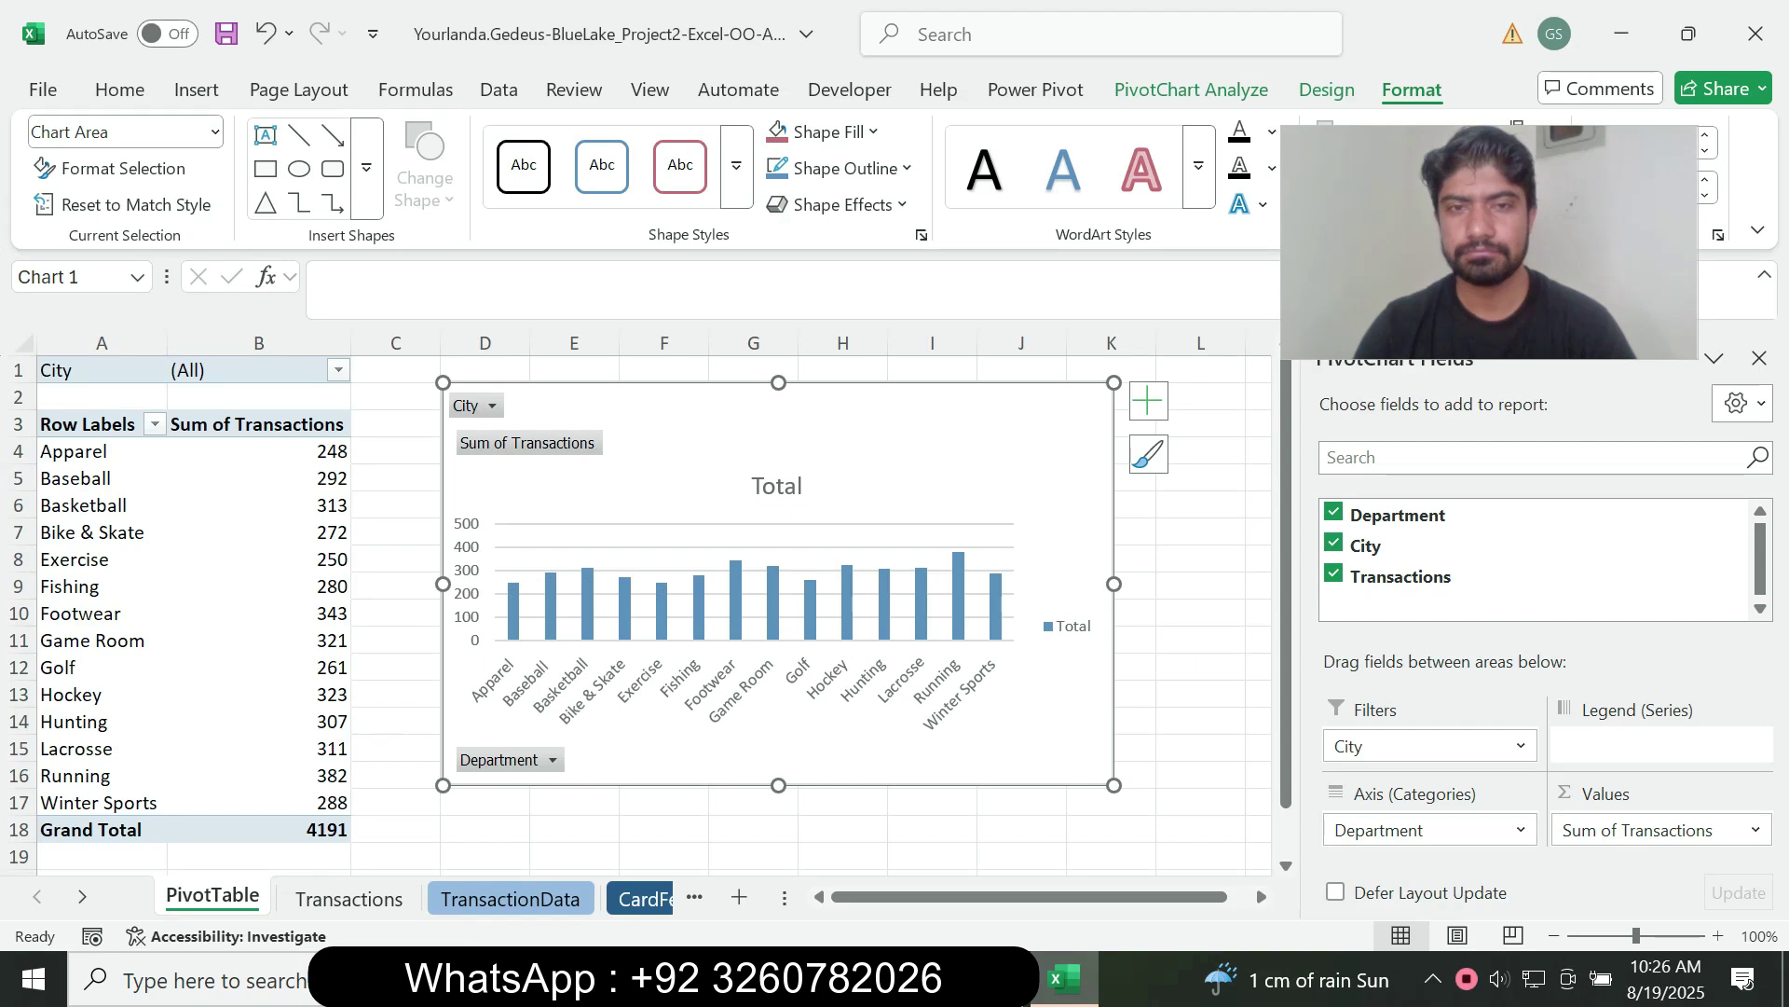
pyautogui.moveTo(1105, 709); pyautogui.dragTo(935, 708)
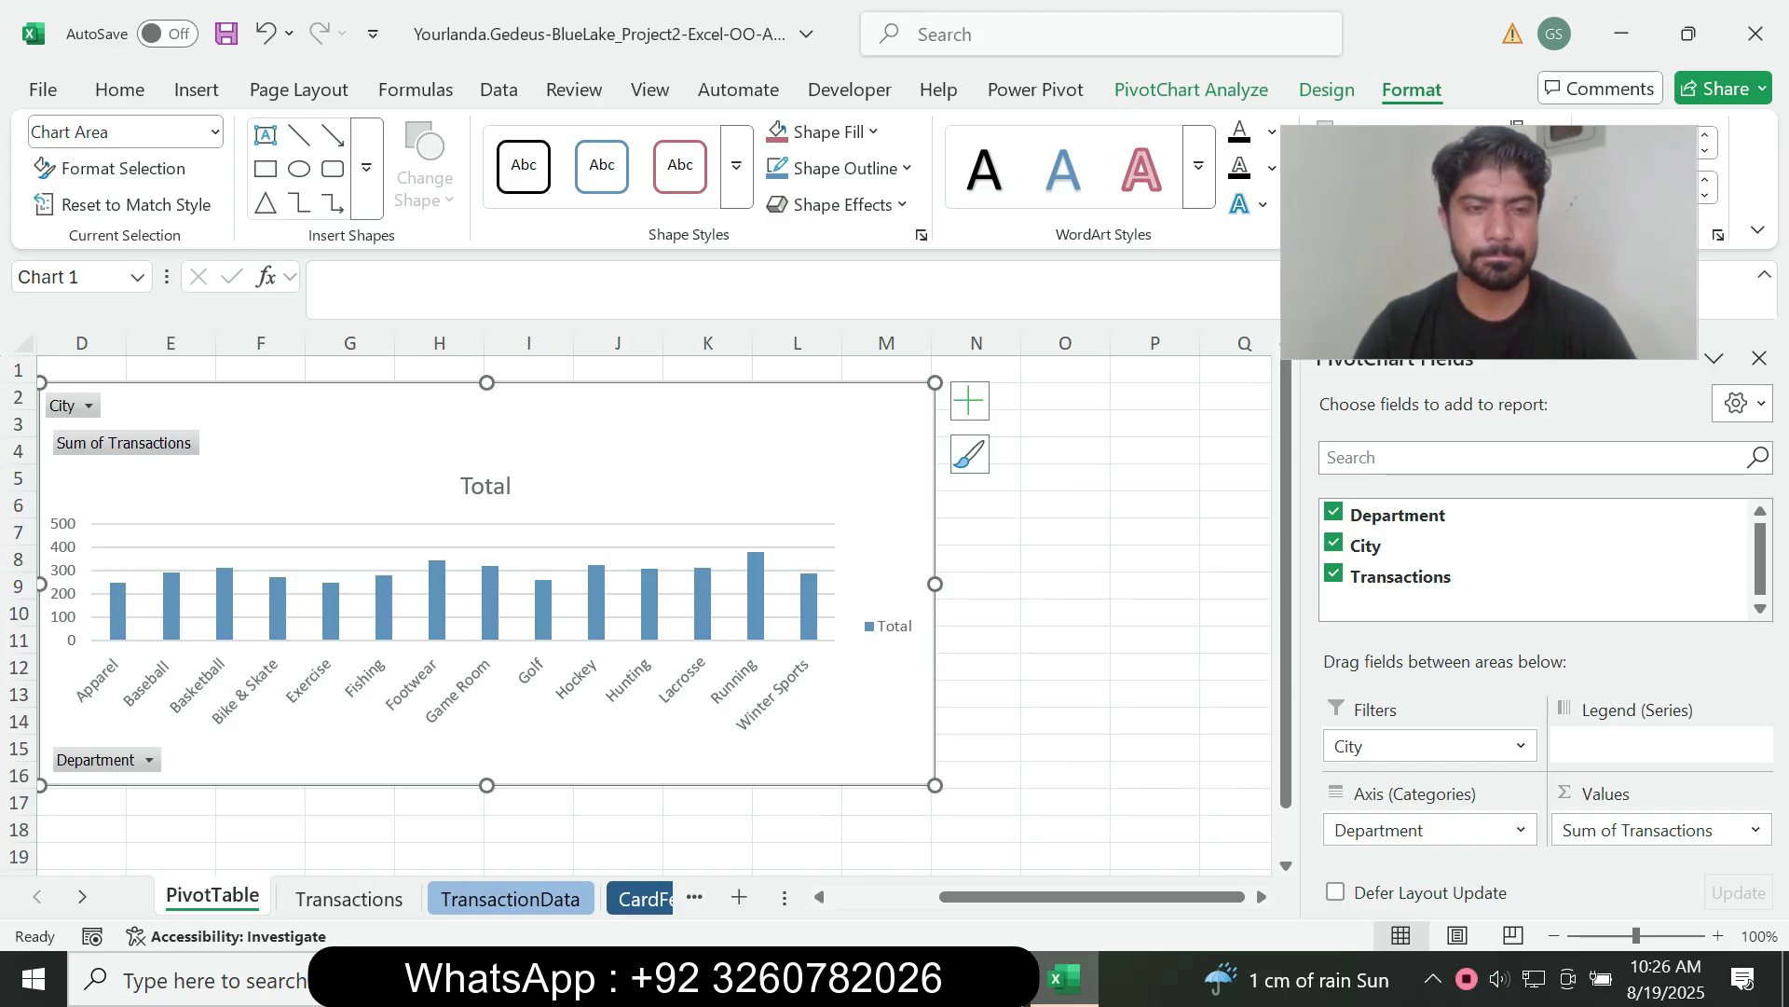
pyautogui.moveTo(935, 785); pyautogui.dragTo(934, 848)
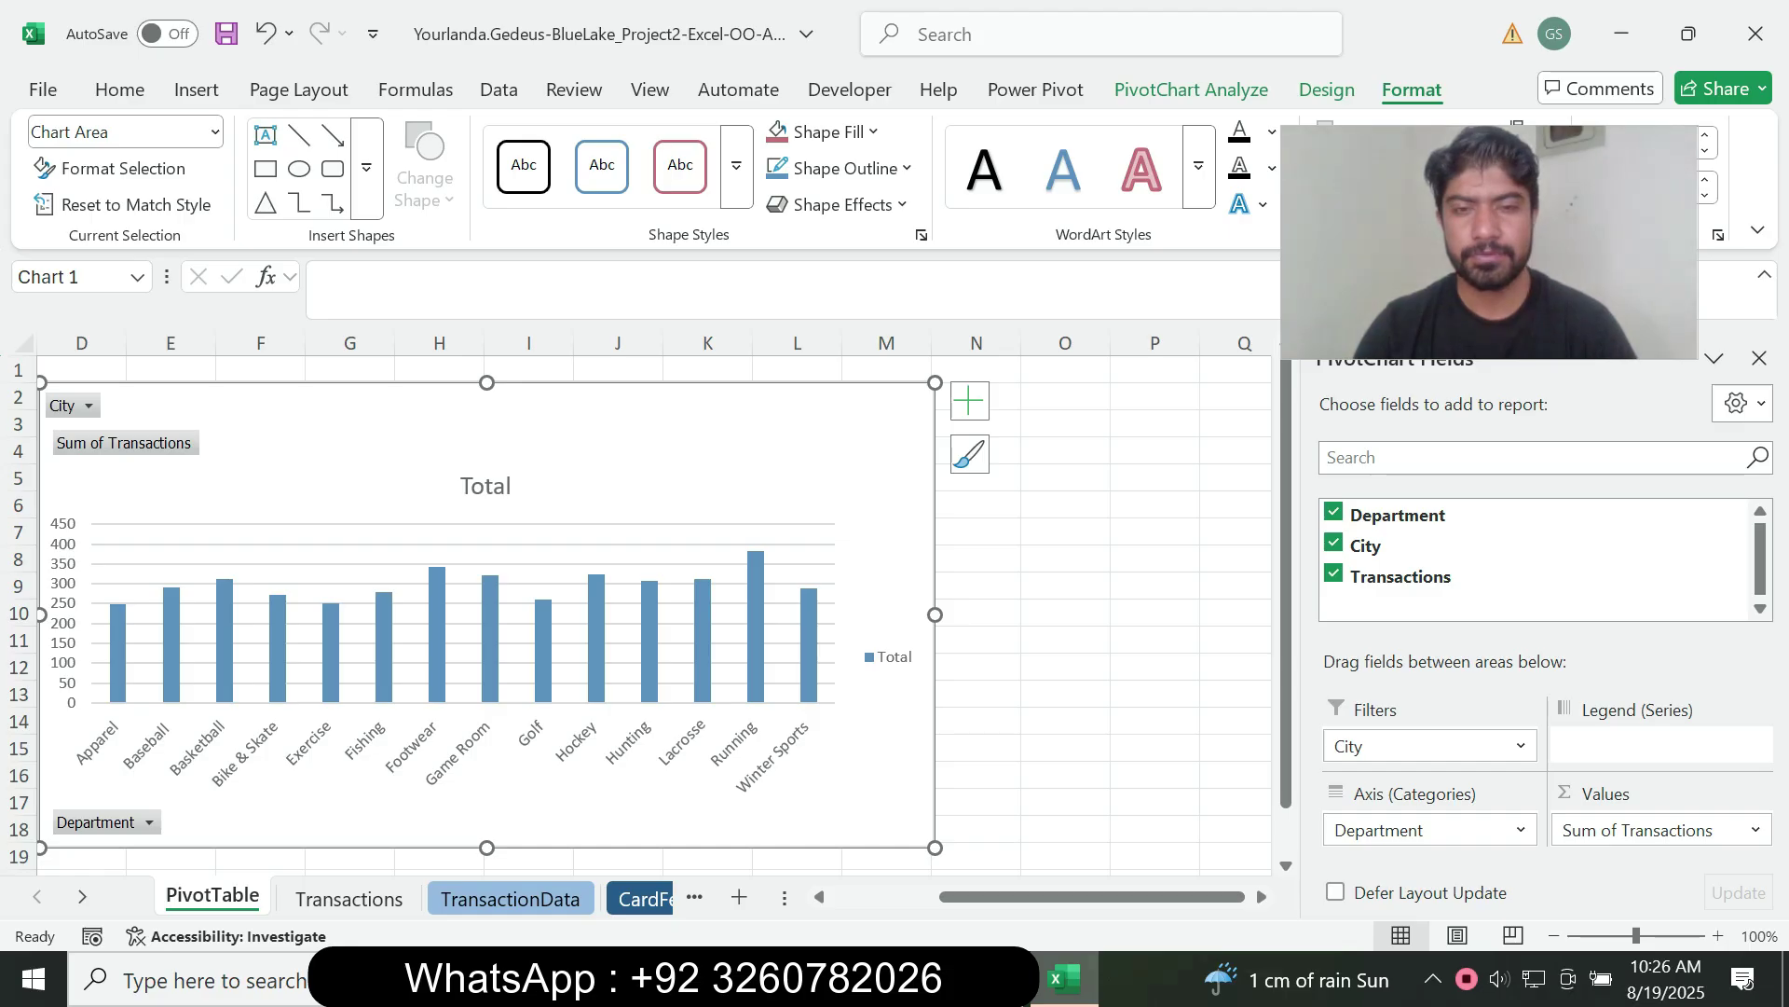
# Check the chart title instruction and Figure 3 in the project document, and change the PivotChart title to "# of Transactions by Department".
pyautogui.hotkey('alt', 'Tab')
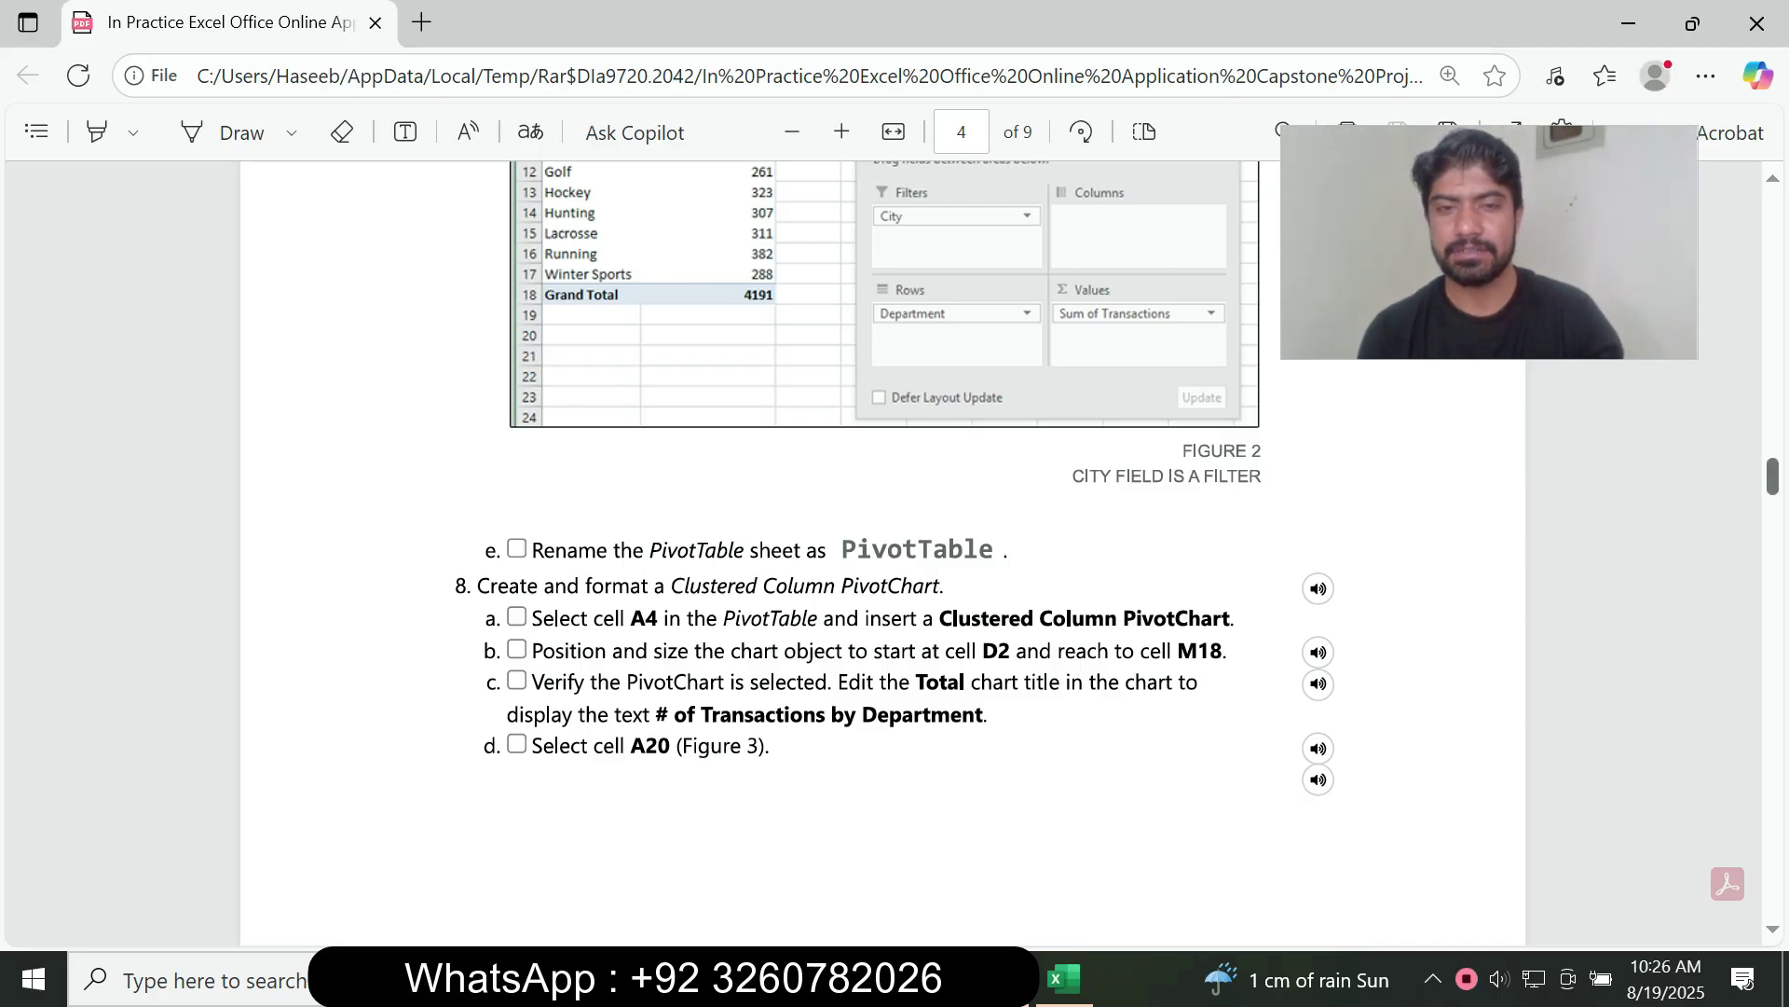
pyautogui.scroll(-10, 882, 554)
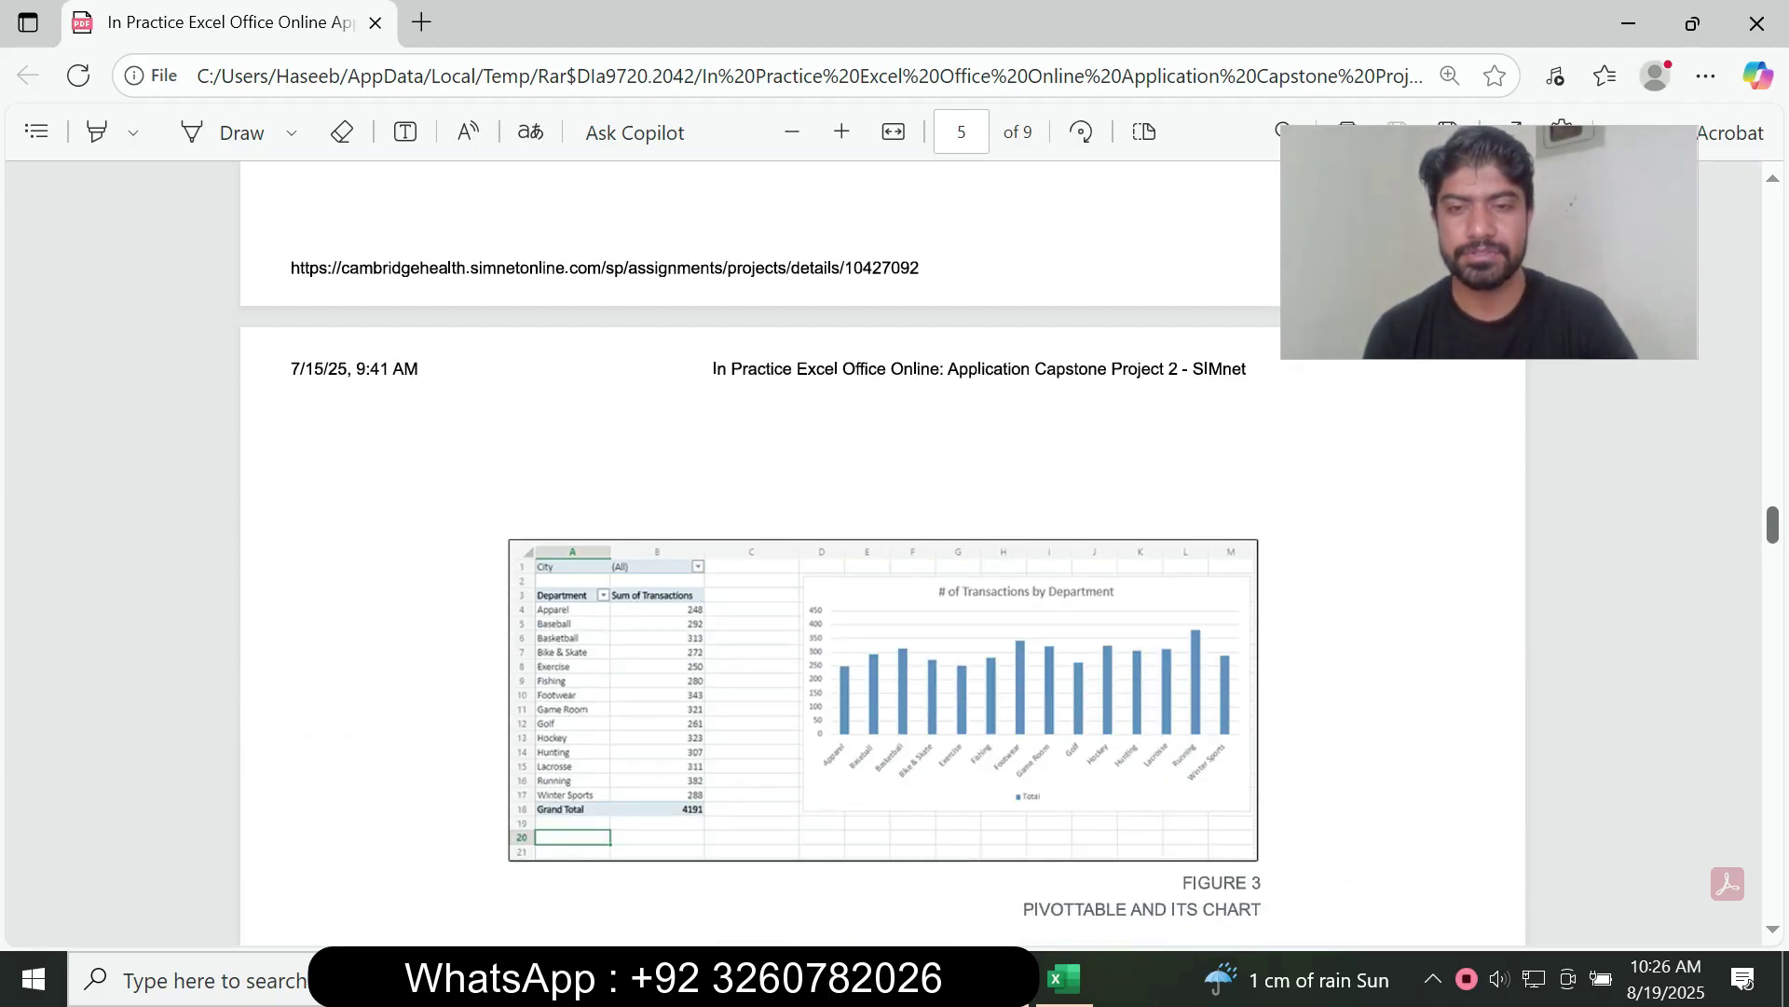
pyautogui.scroll(10, 883, 554)
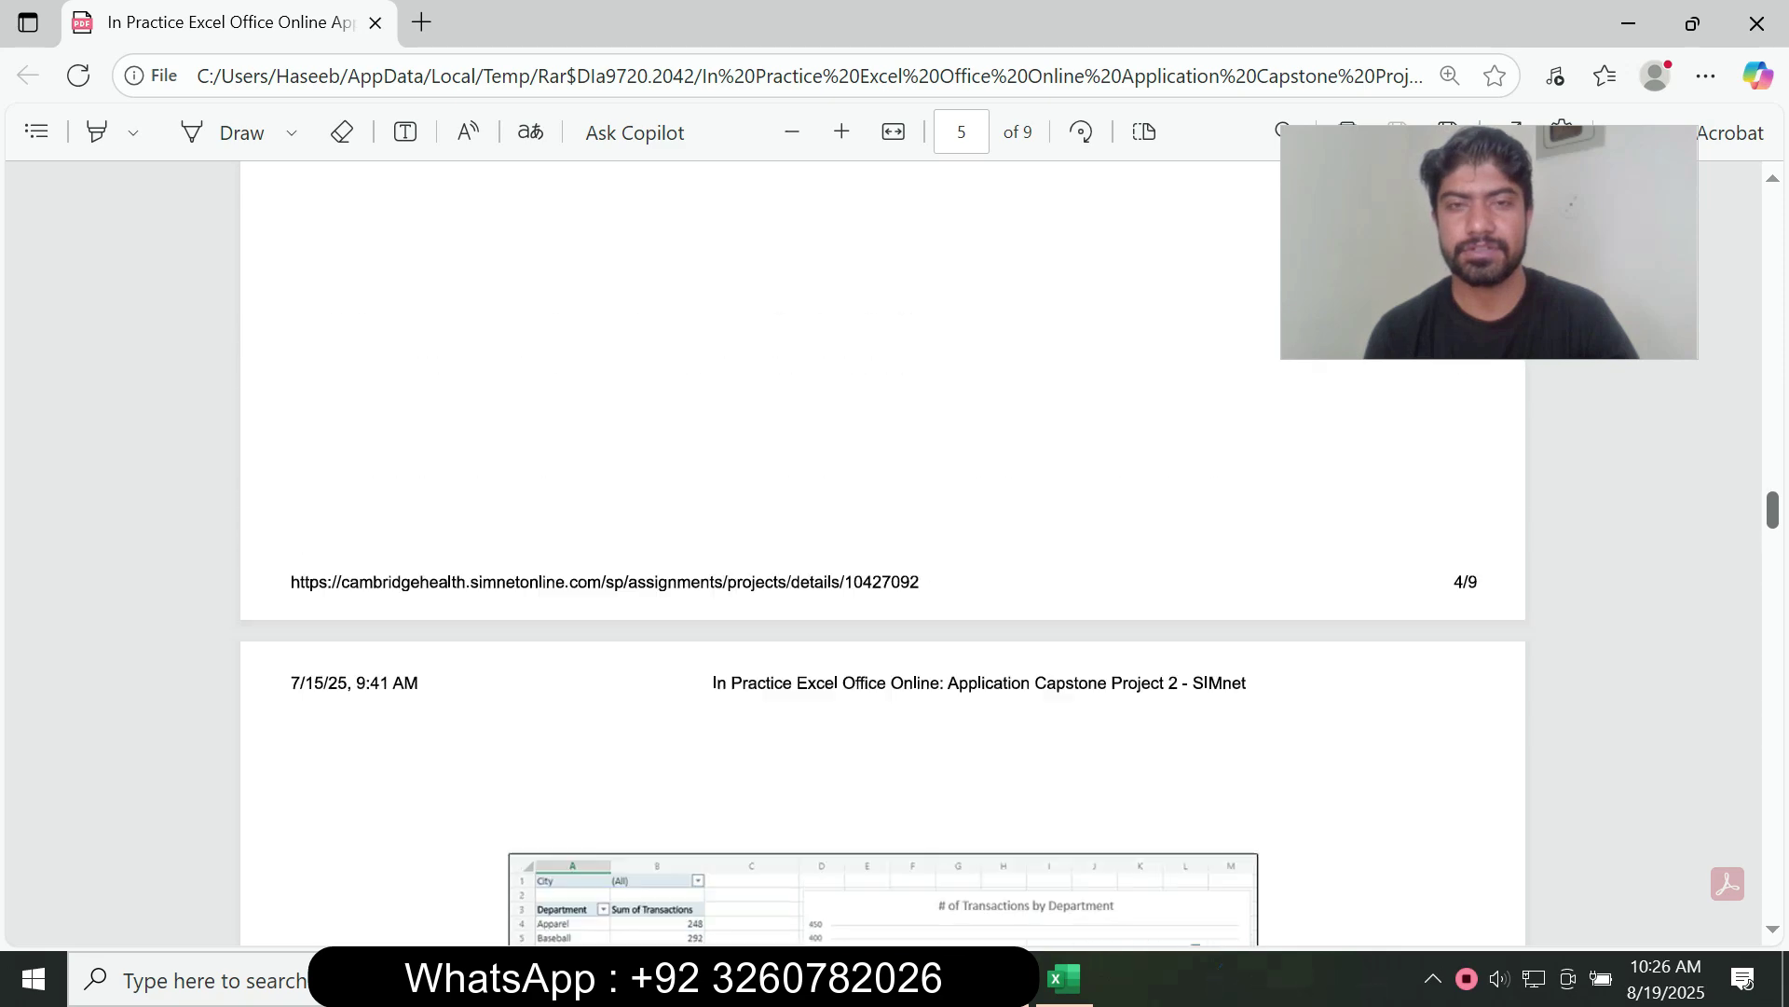
pyautogui.scroll(-5, 883, 553)
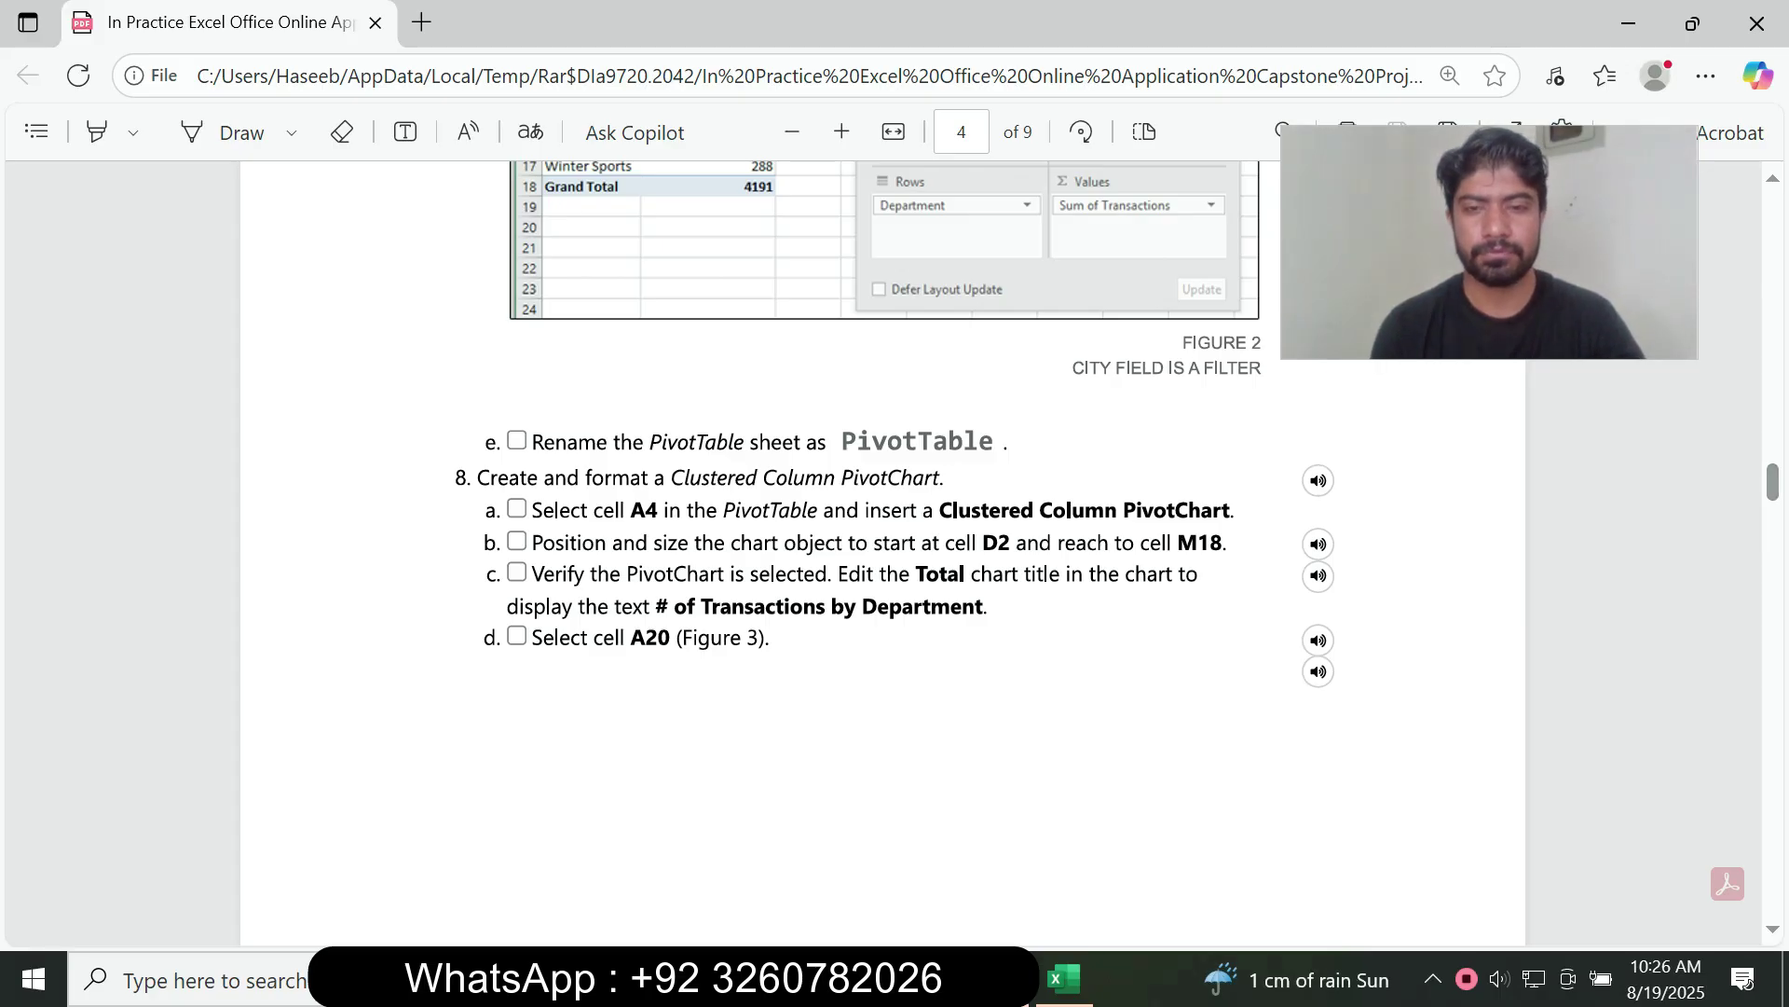
pyautogui.hotkey('alt', 'Tab')
pyautogui.click(485, 486)
pyautogui.doubleClick(486, 485)
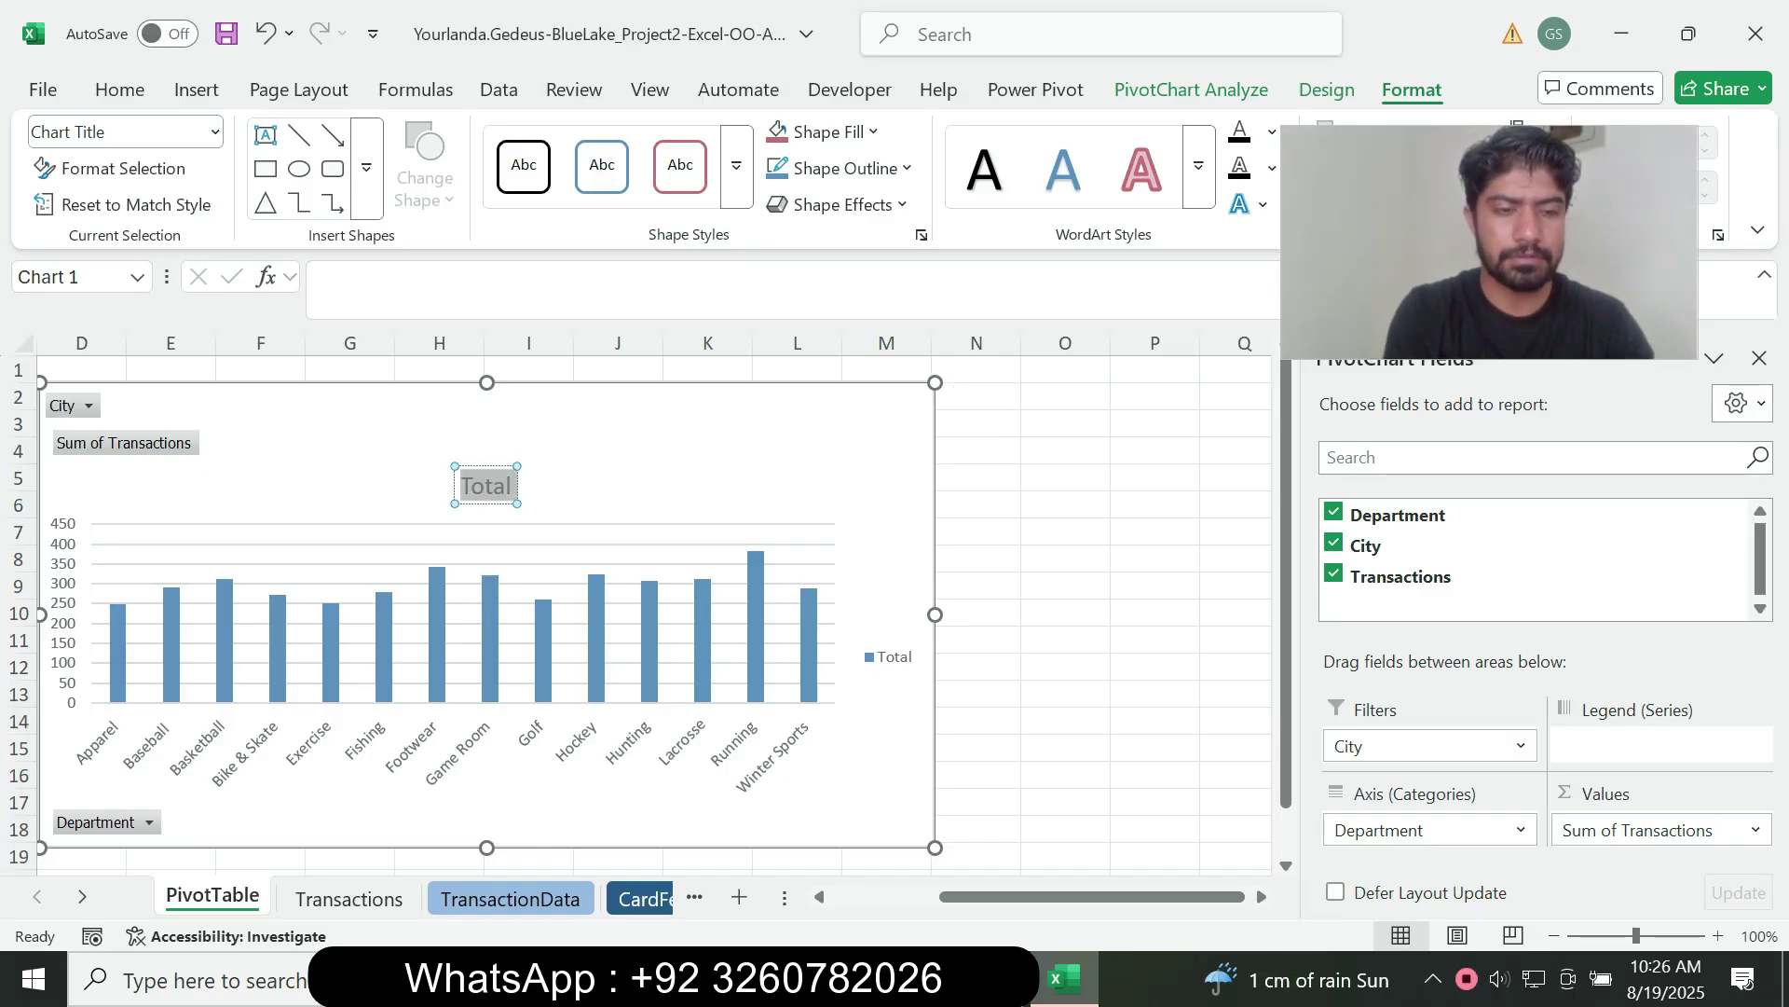
pyautogui.write('#')
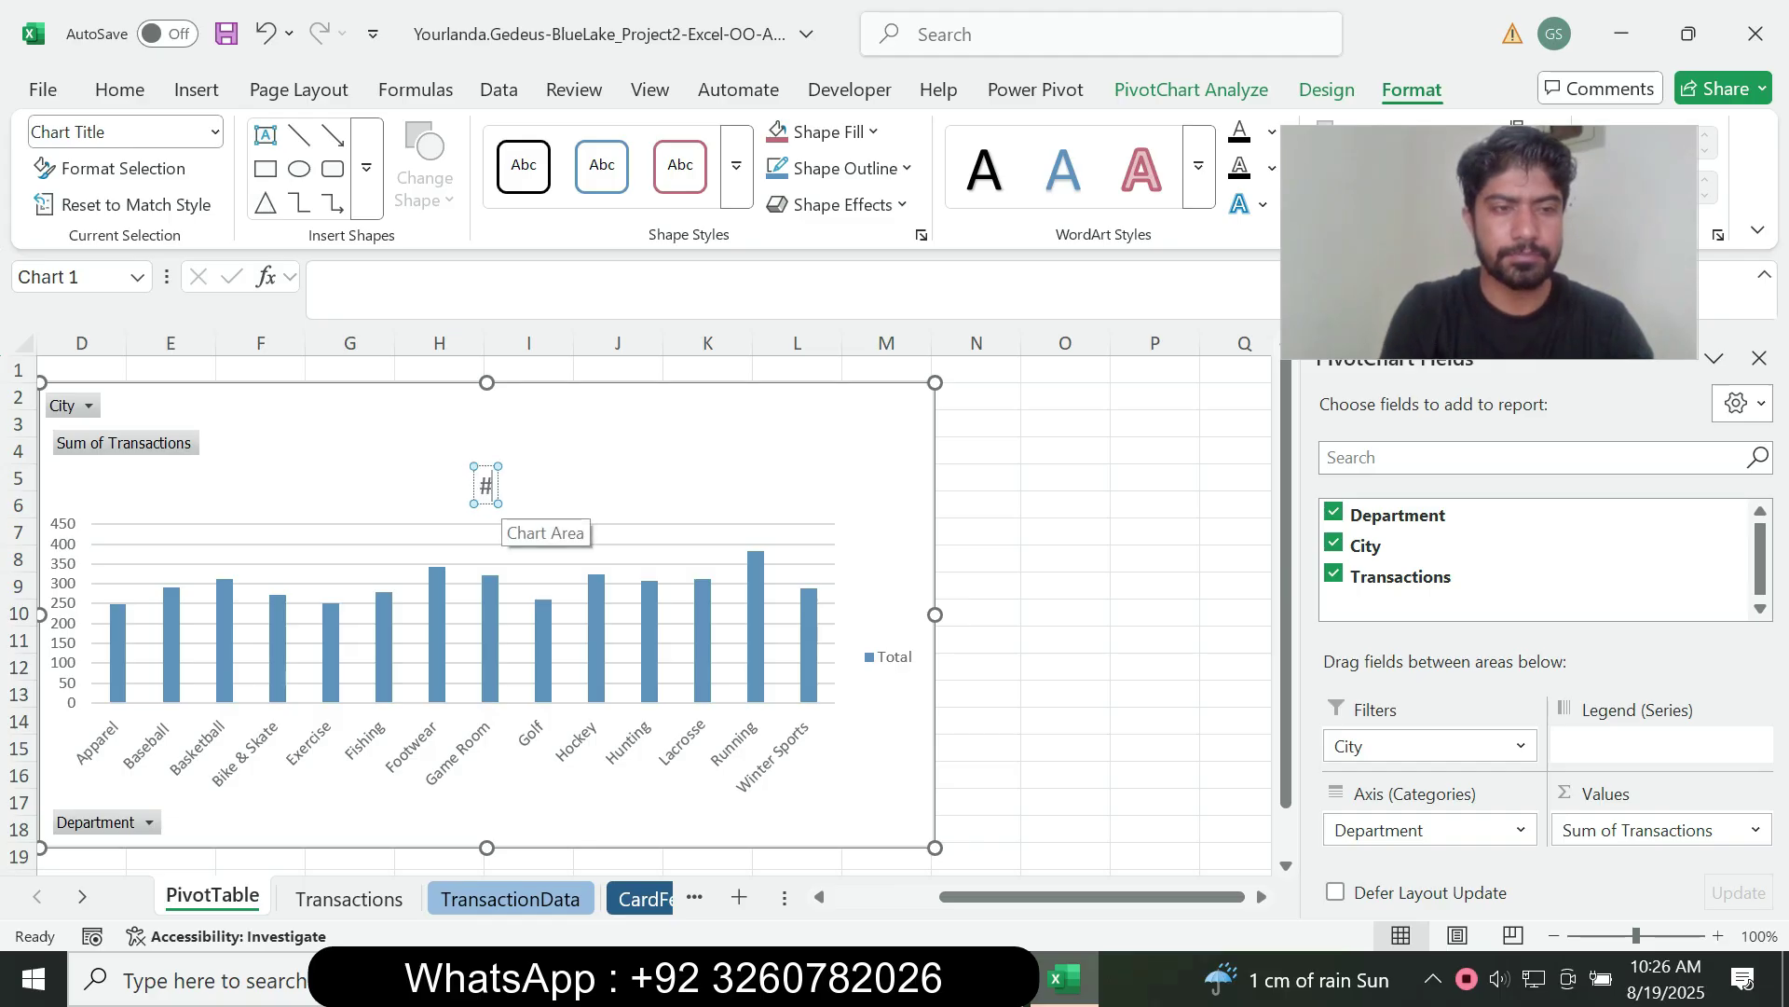
pyautogui.write(' of')
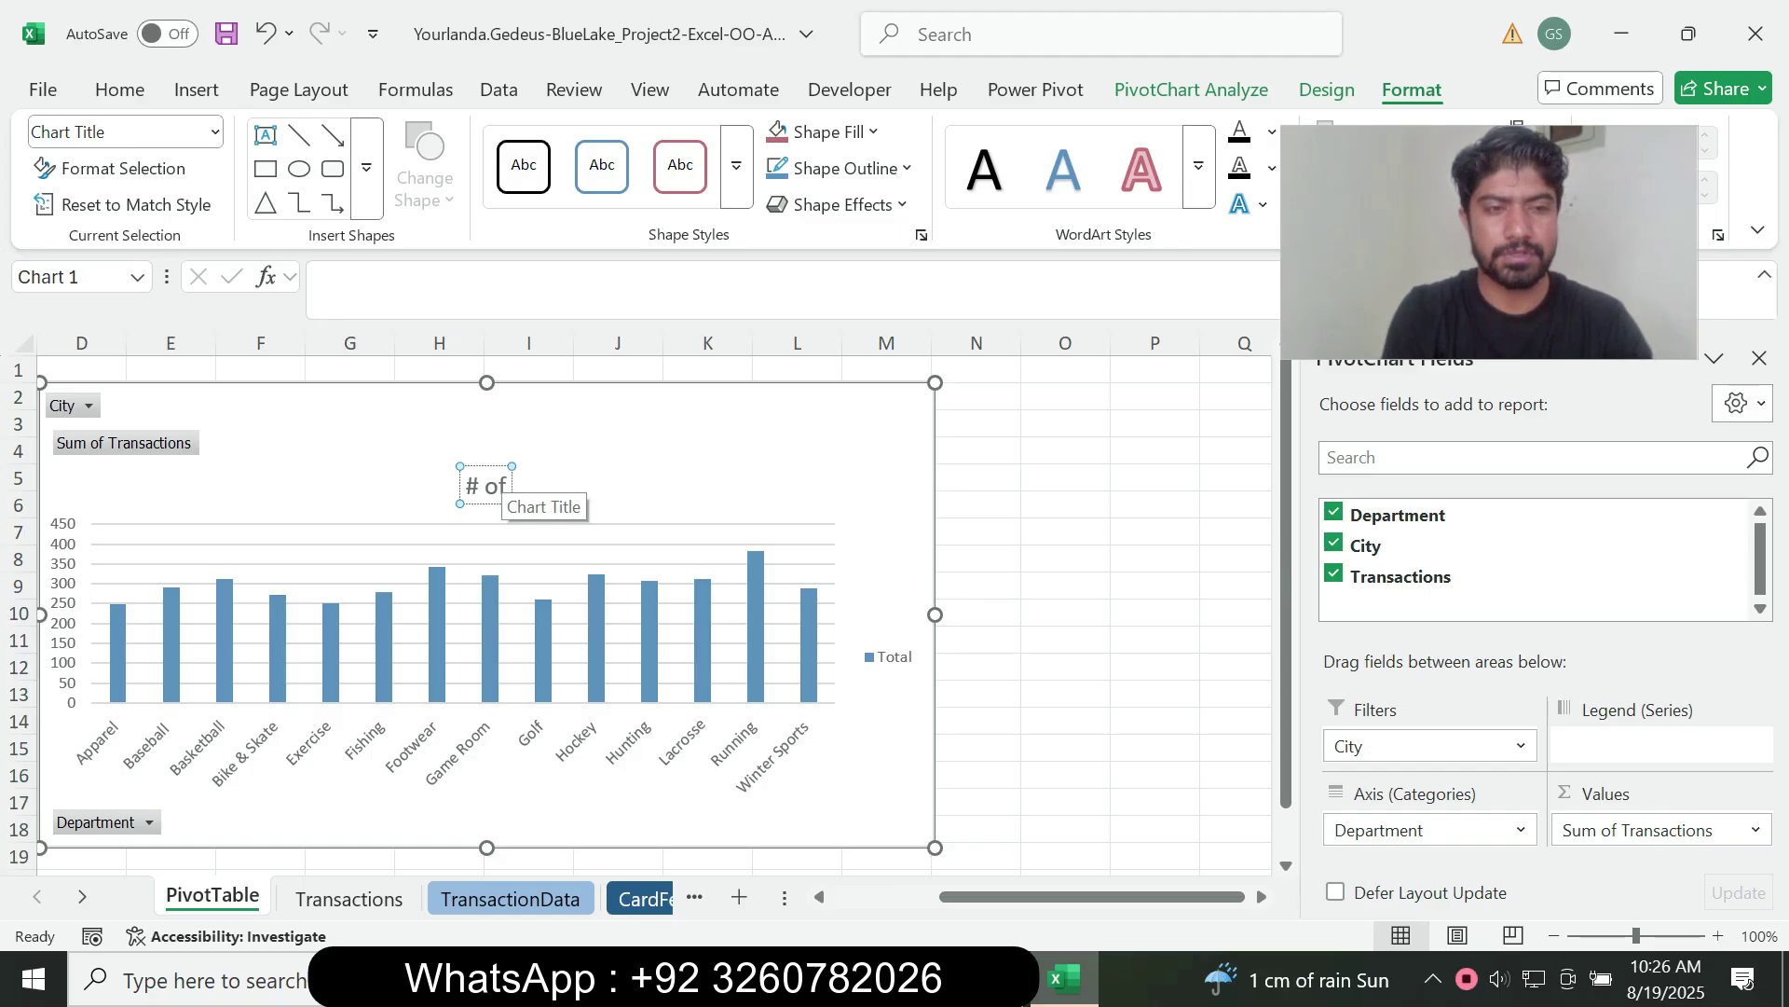
pyautogui.write(' Tr')
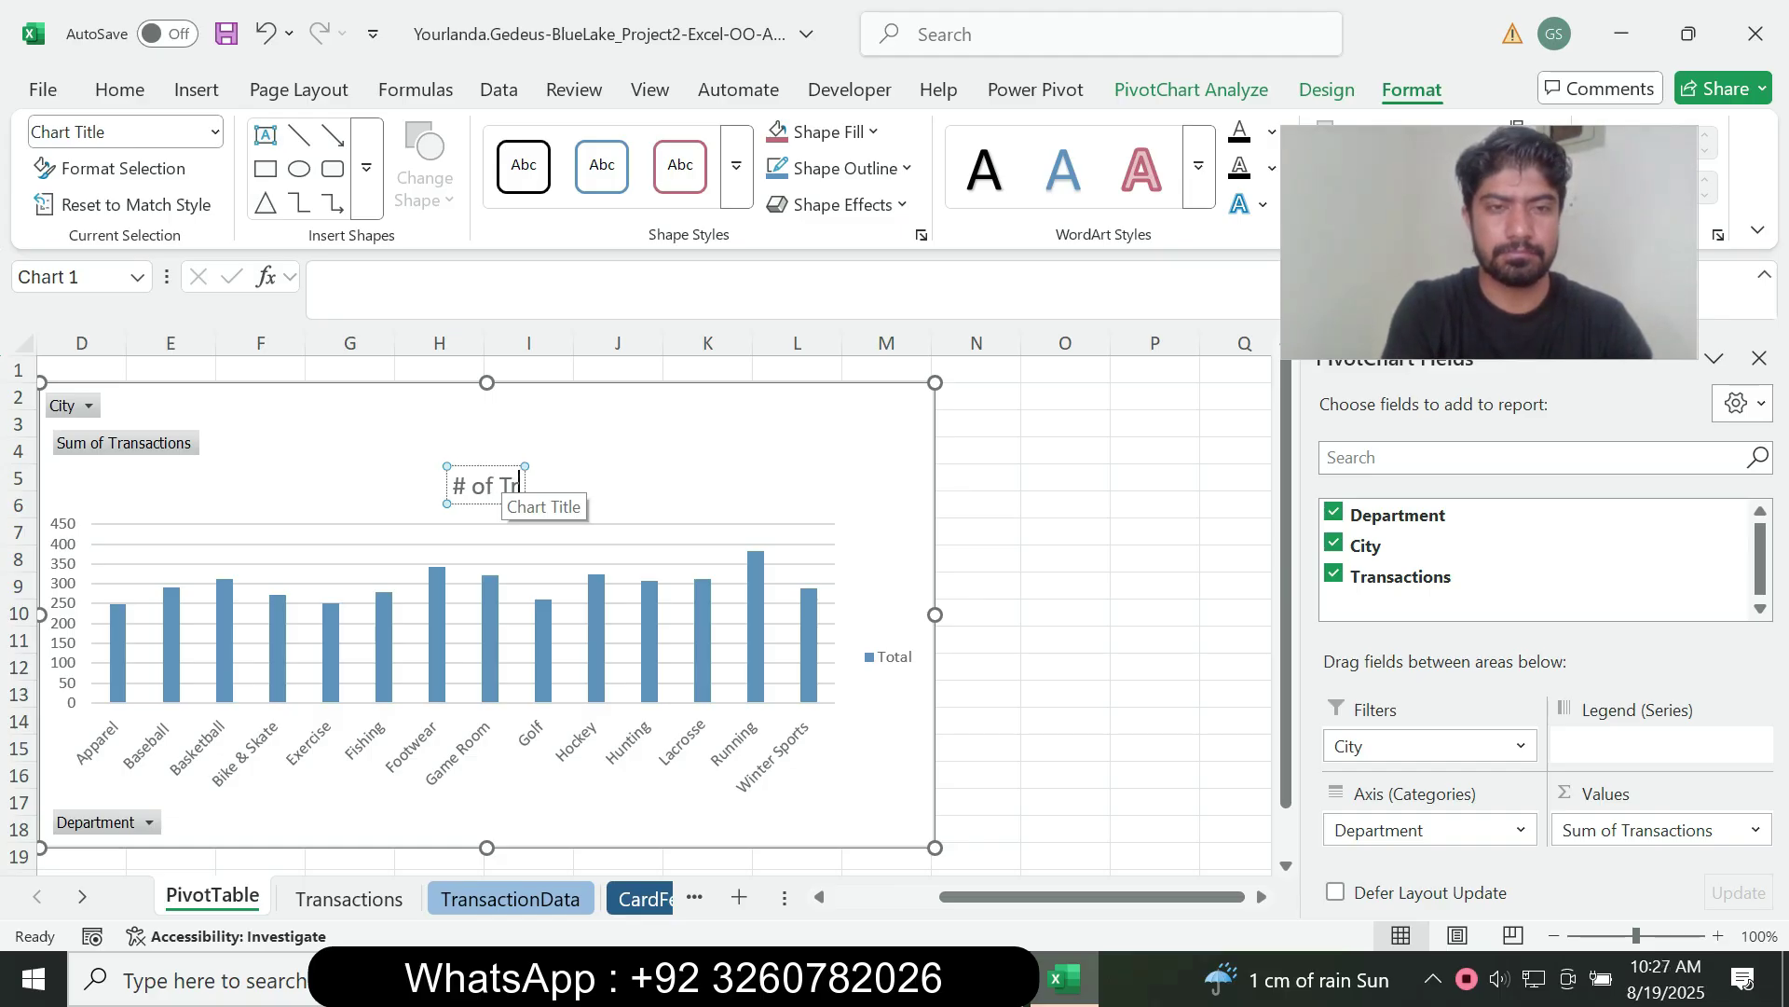
pyautogui.write('an')
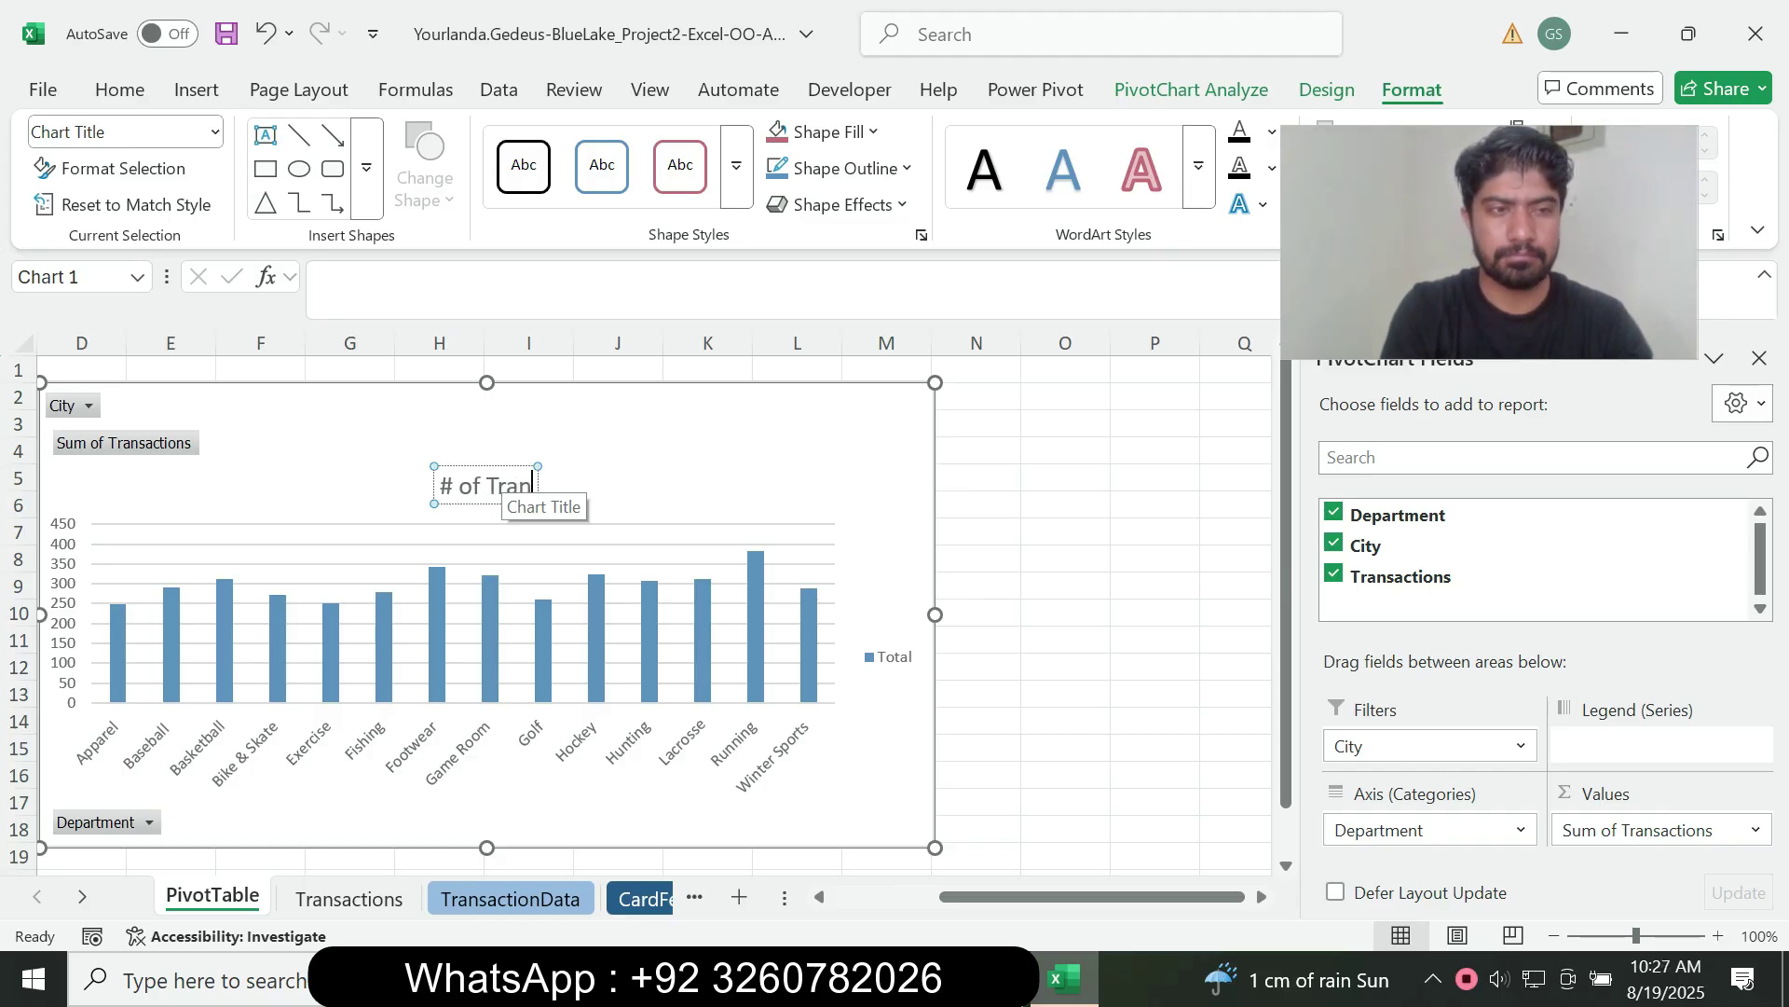
pyautogui.write('sac')
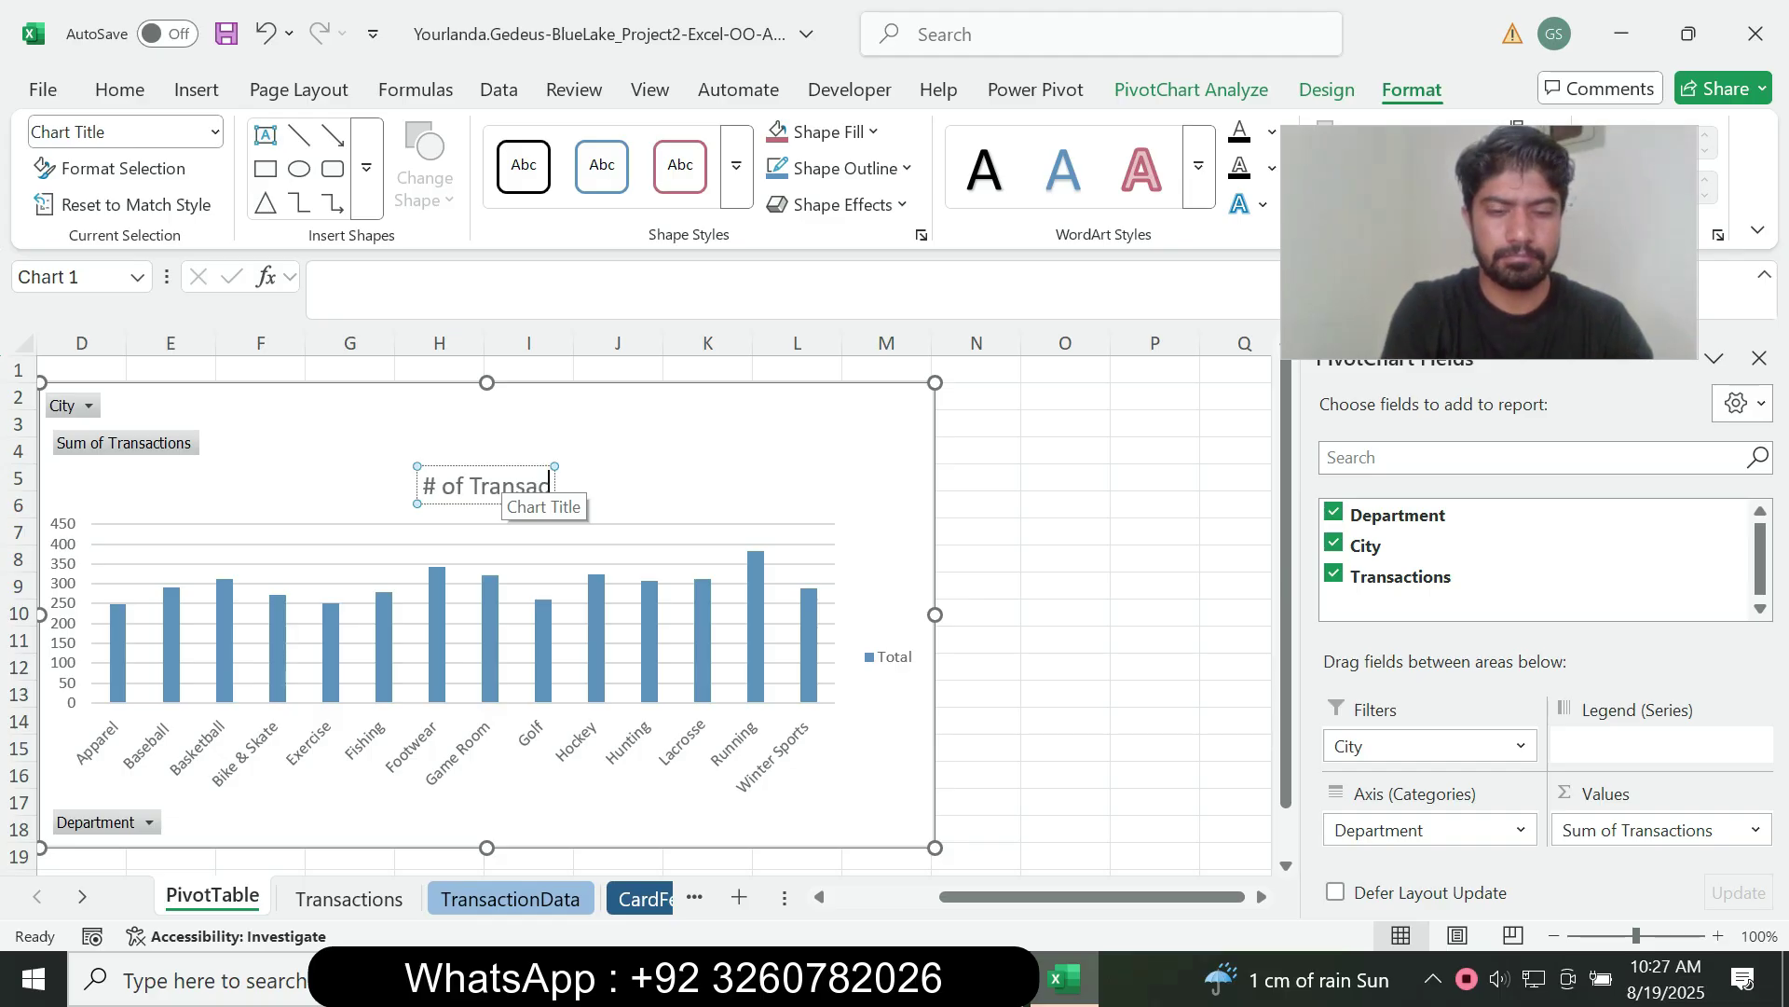
pyautogui.write('tions')
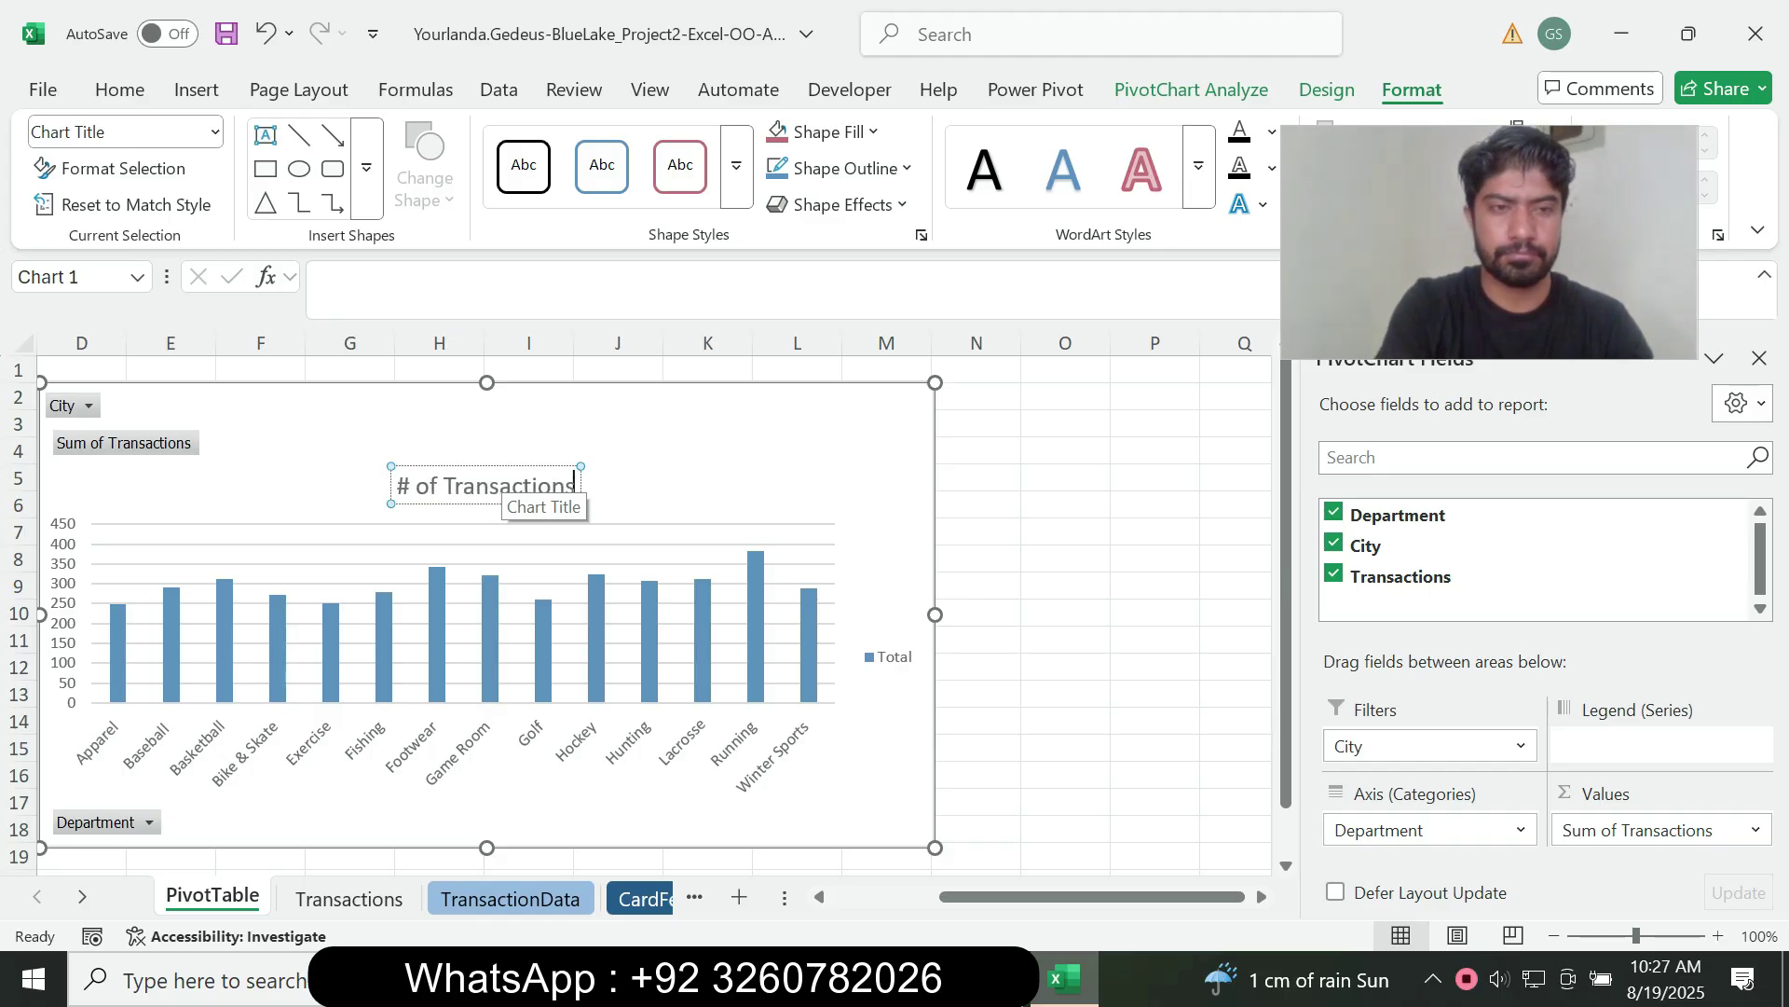
pyautogui.write(' by')
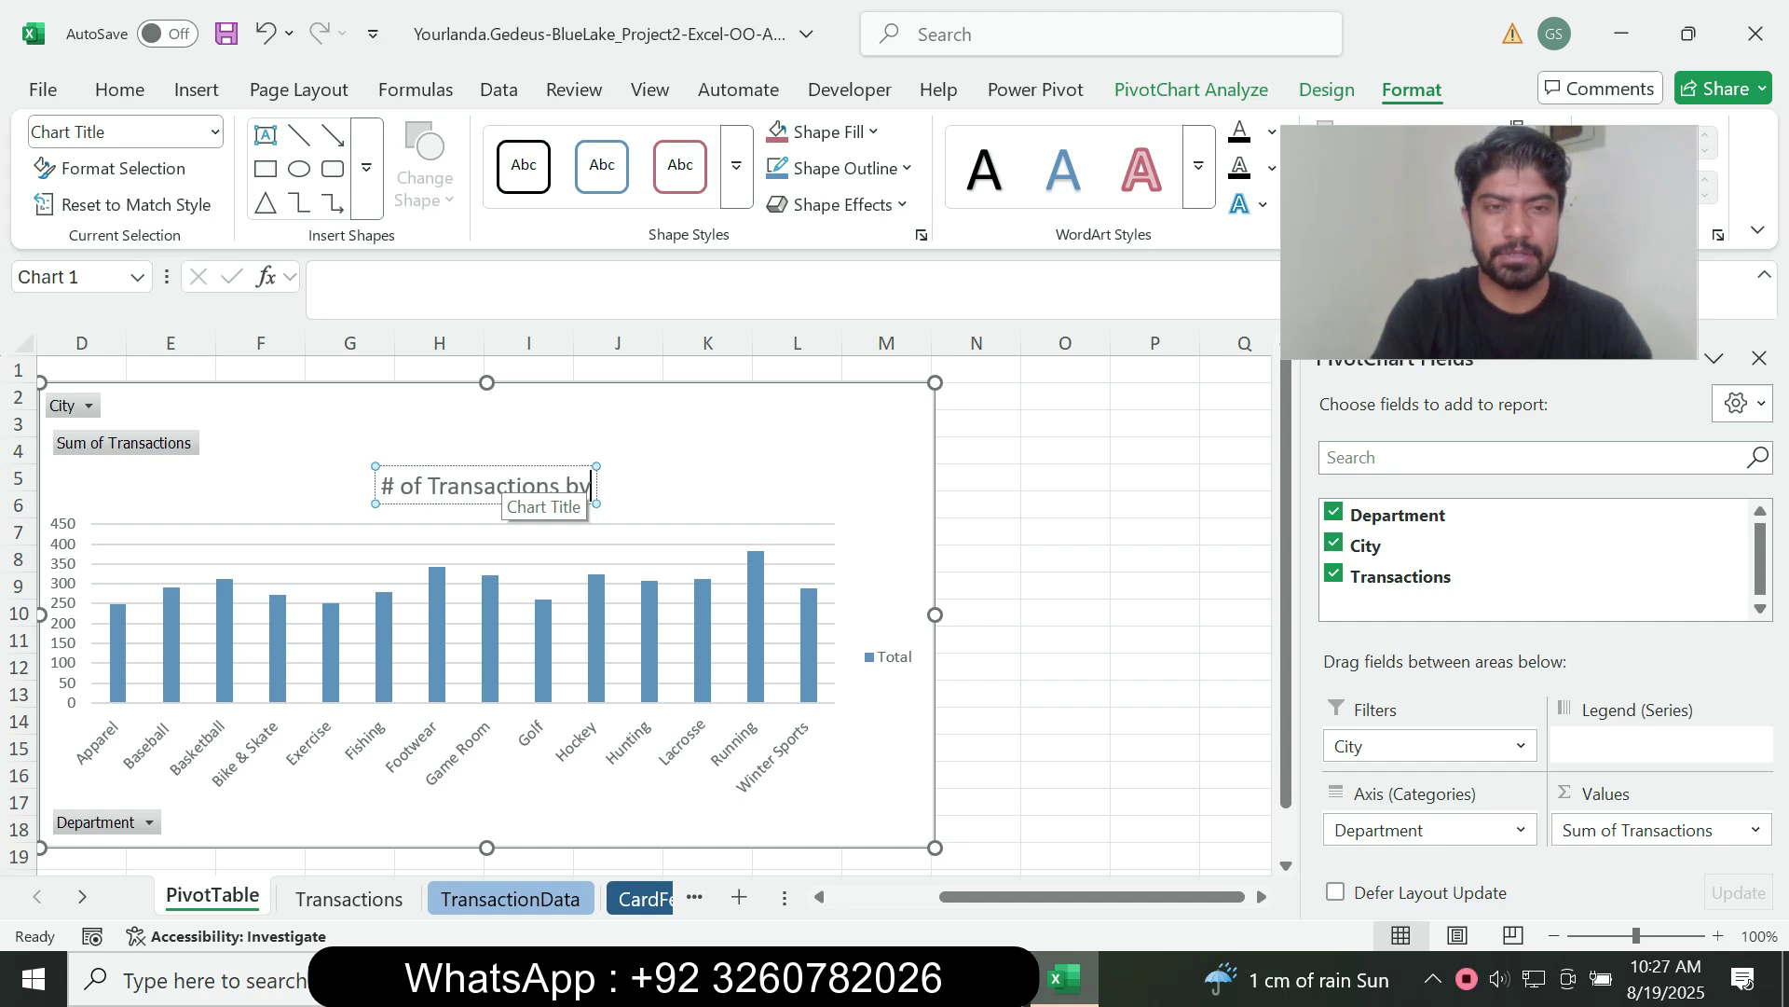
pyautogui.write(' D')
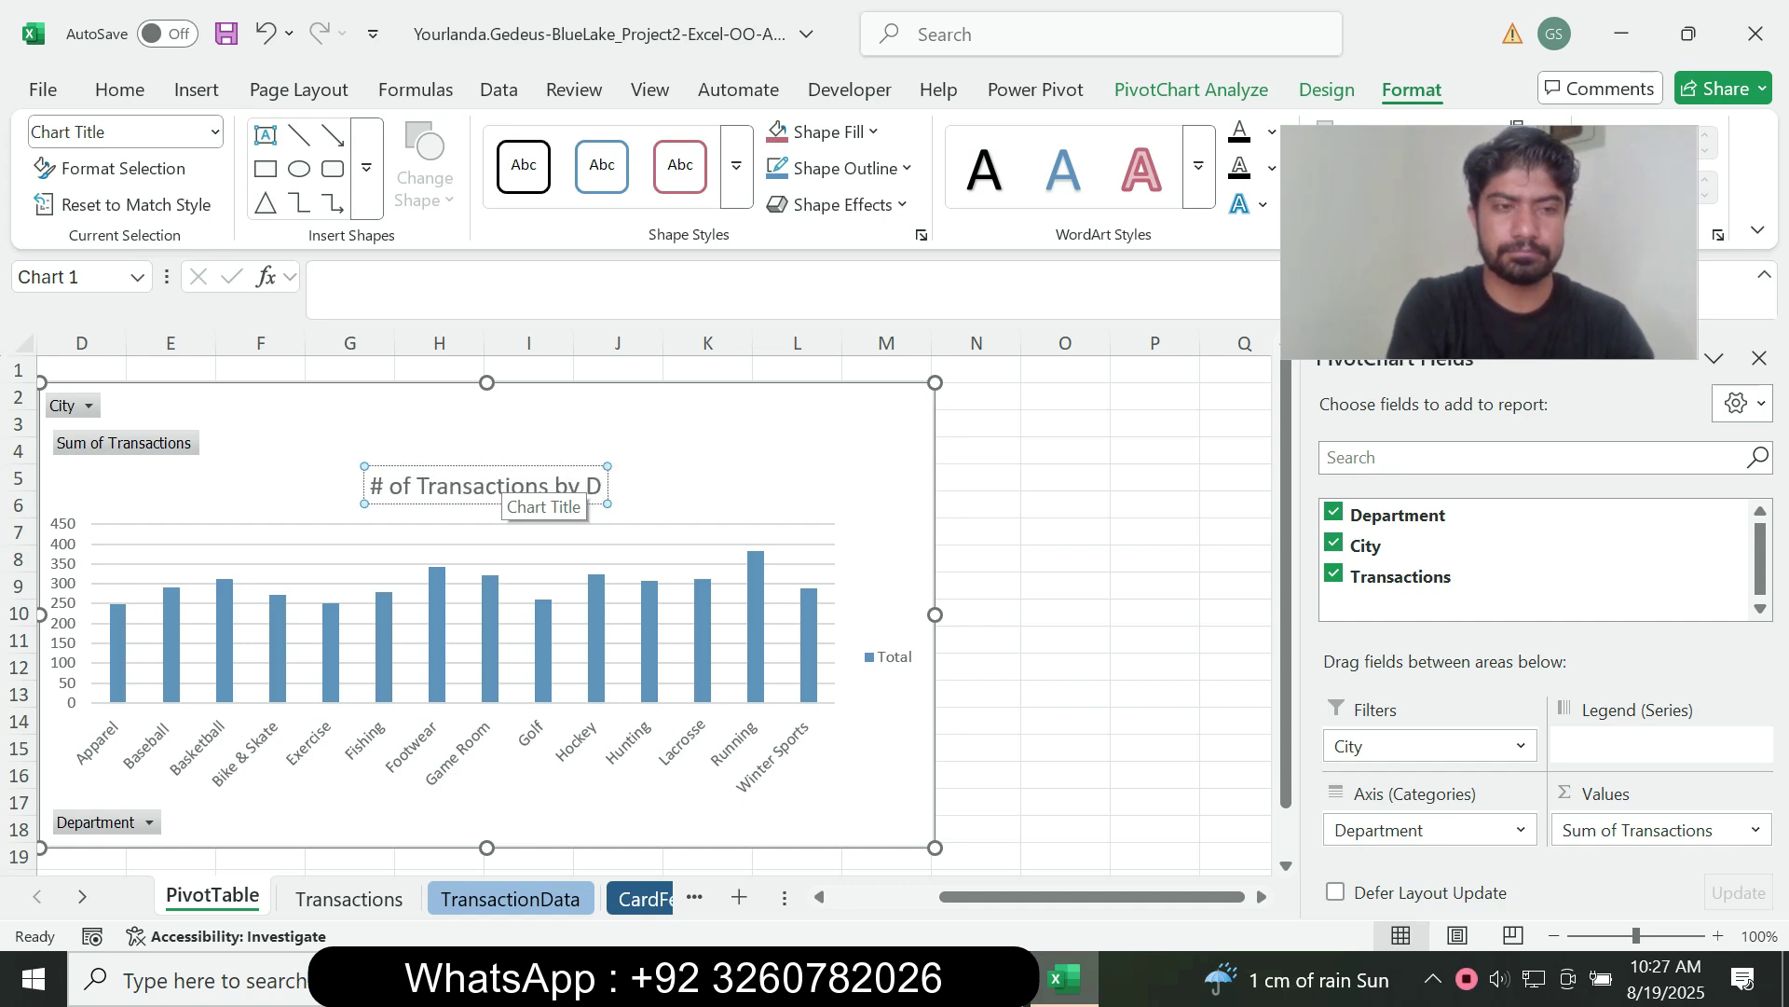
pyautogui.write('epar')
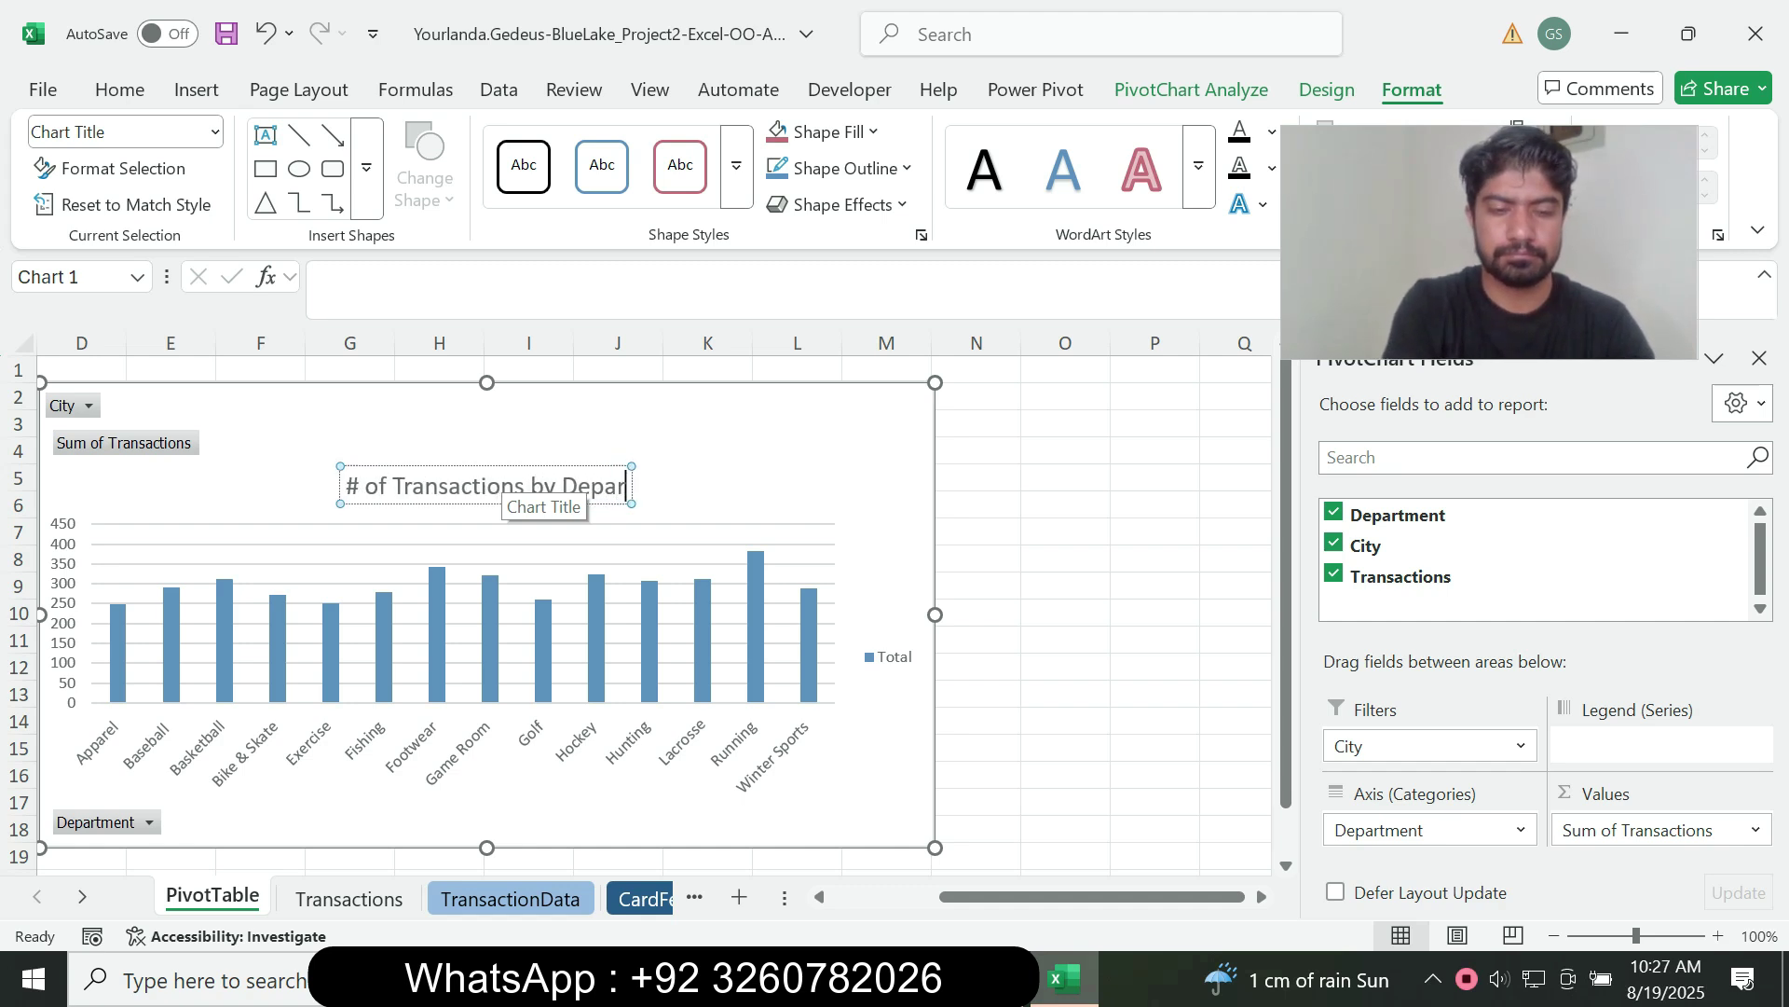
pyautogui.write('tment')
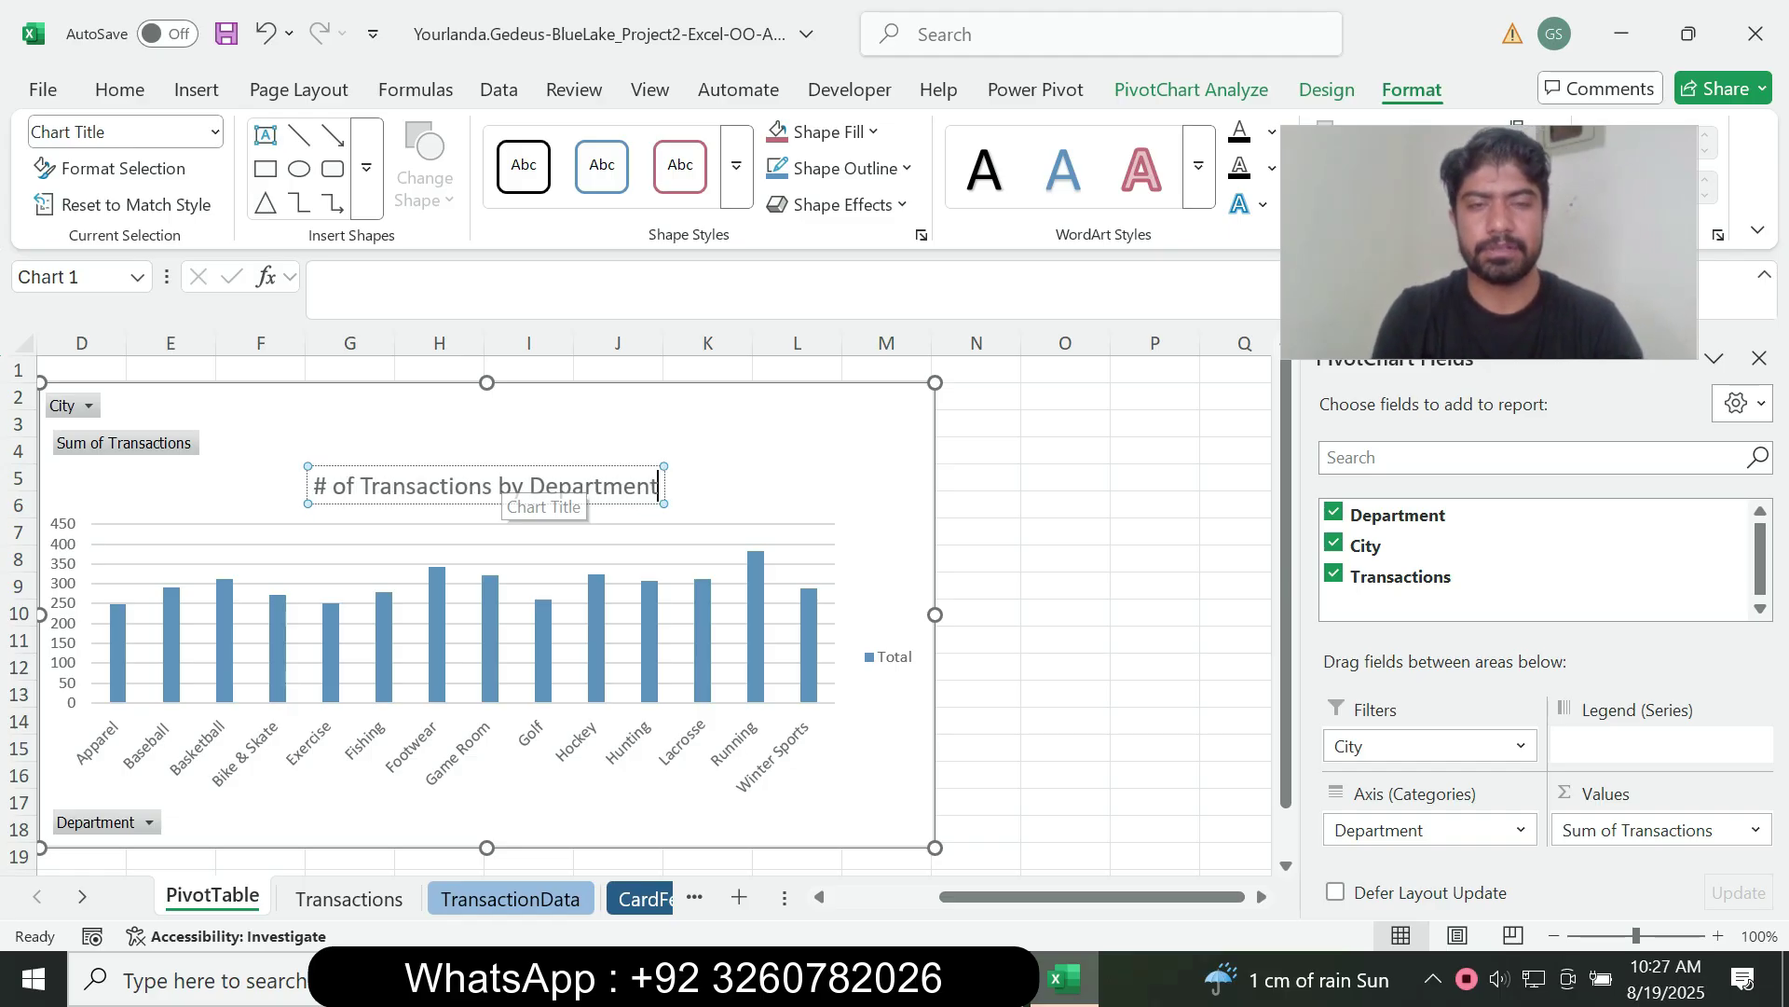
pyautogui.press('Escape')
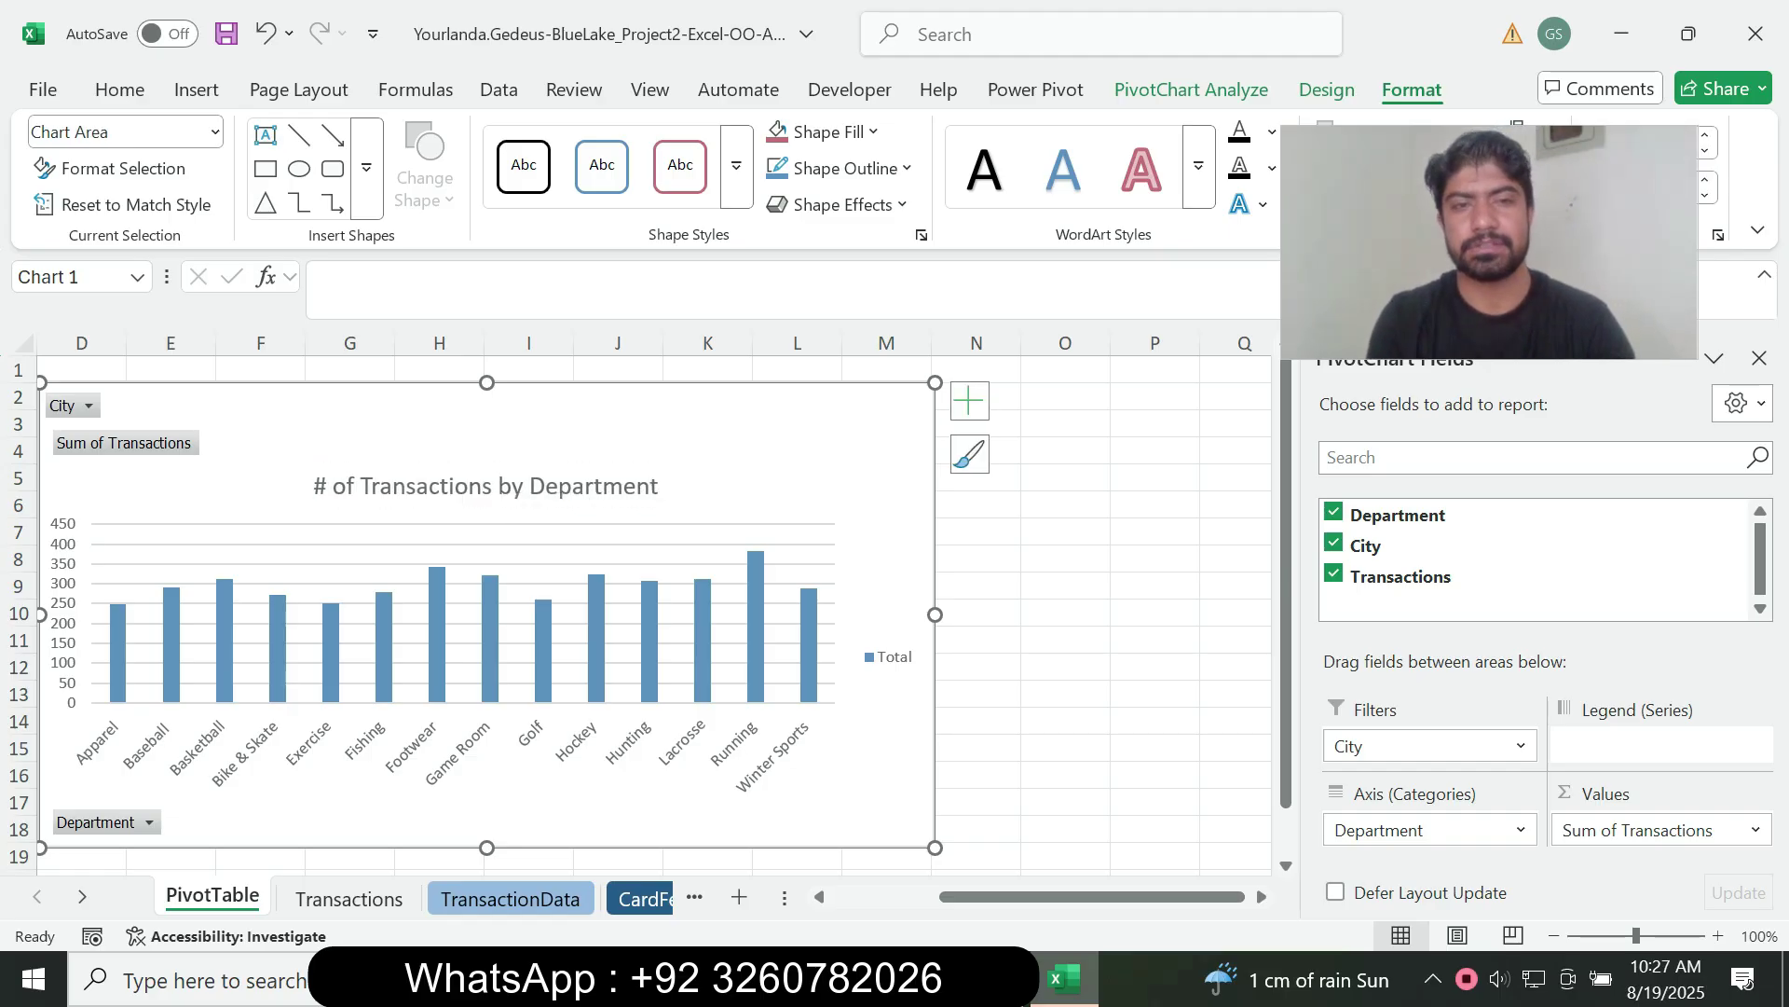
# Check the final PivotChart instruction in the project document and select cell A20 on the PivotTable worksheet.
pyautogui.hotkey('alt', 'Tab')
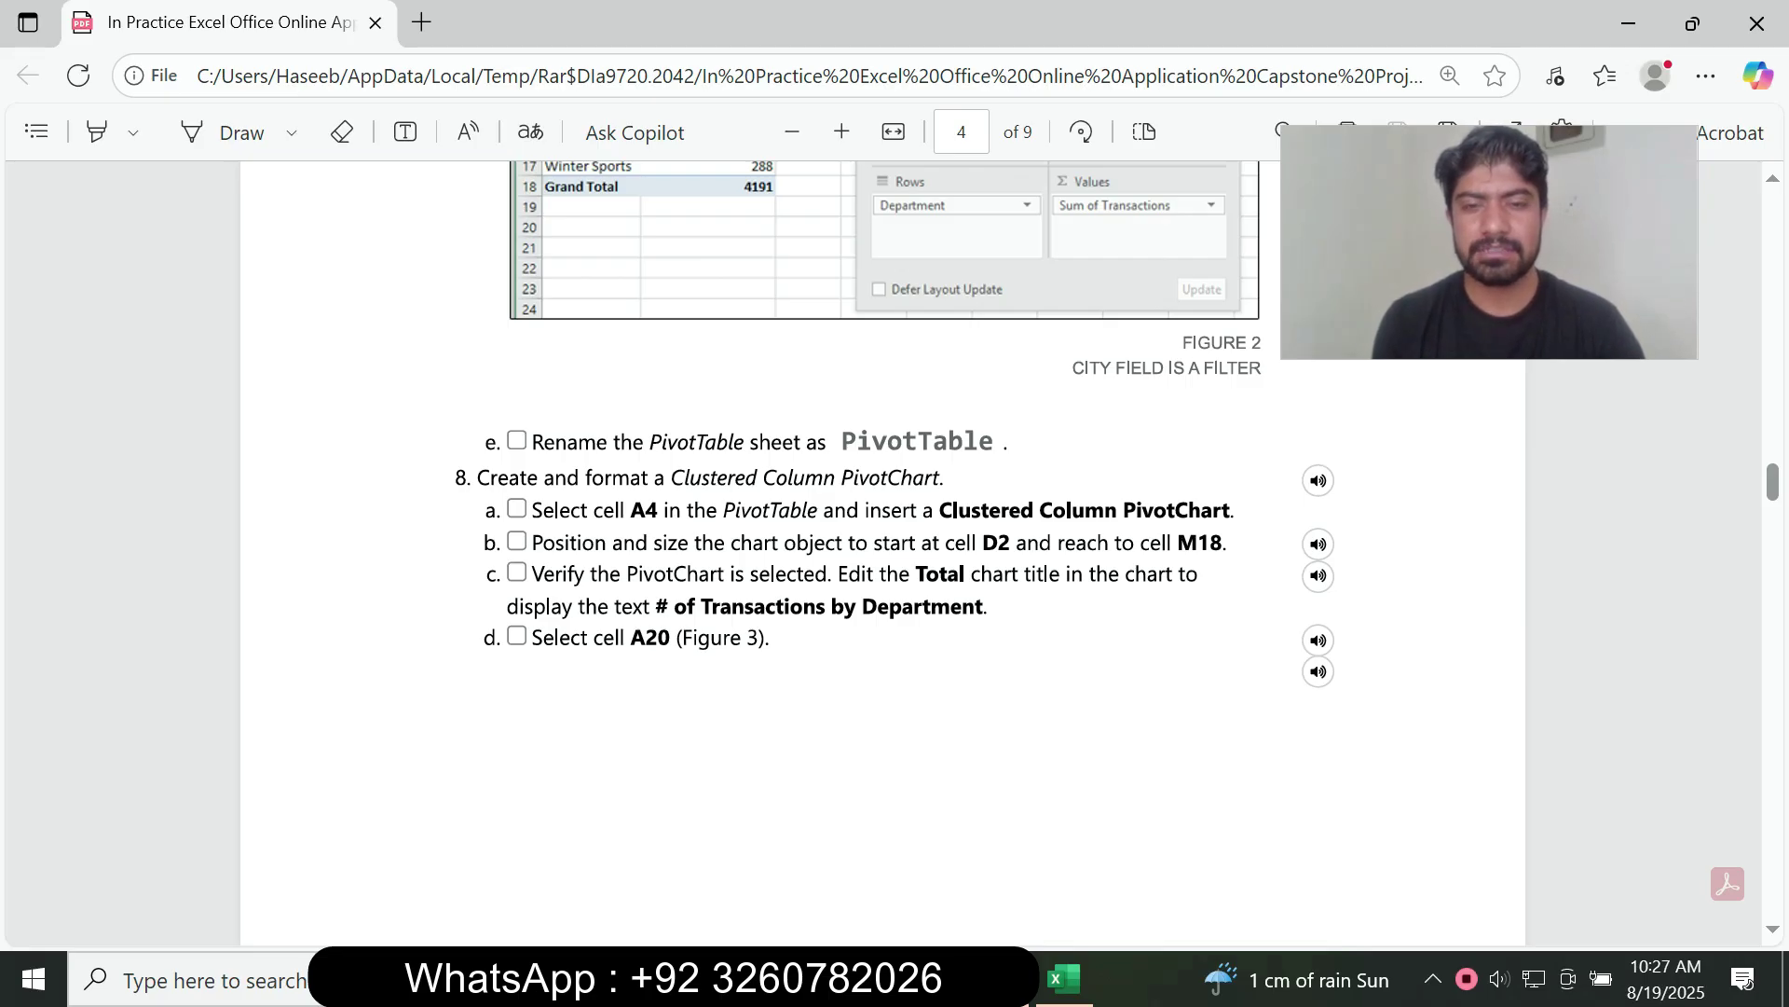
pyautogui.hotkey('alt', 'Tab')
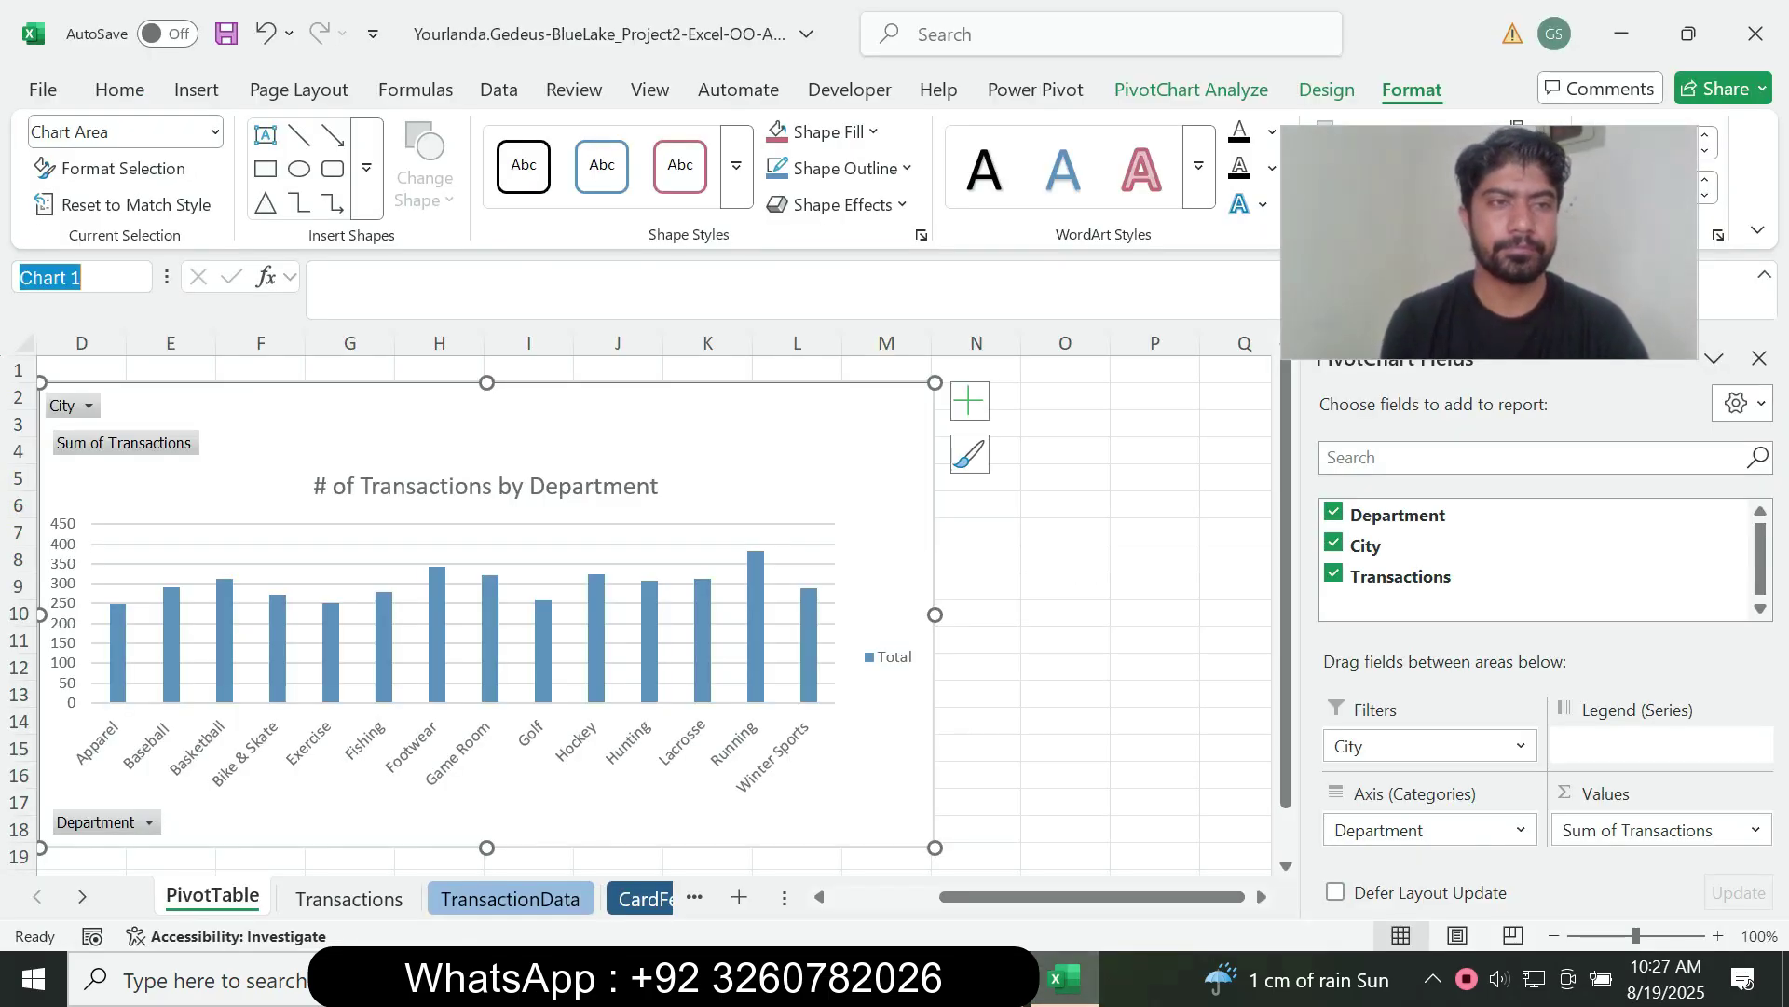
pyautogui.write('A20')
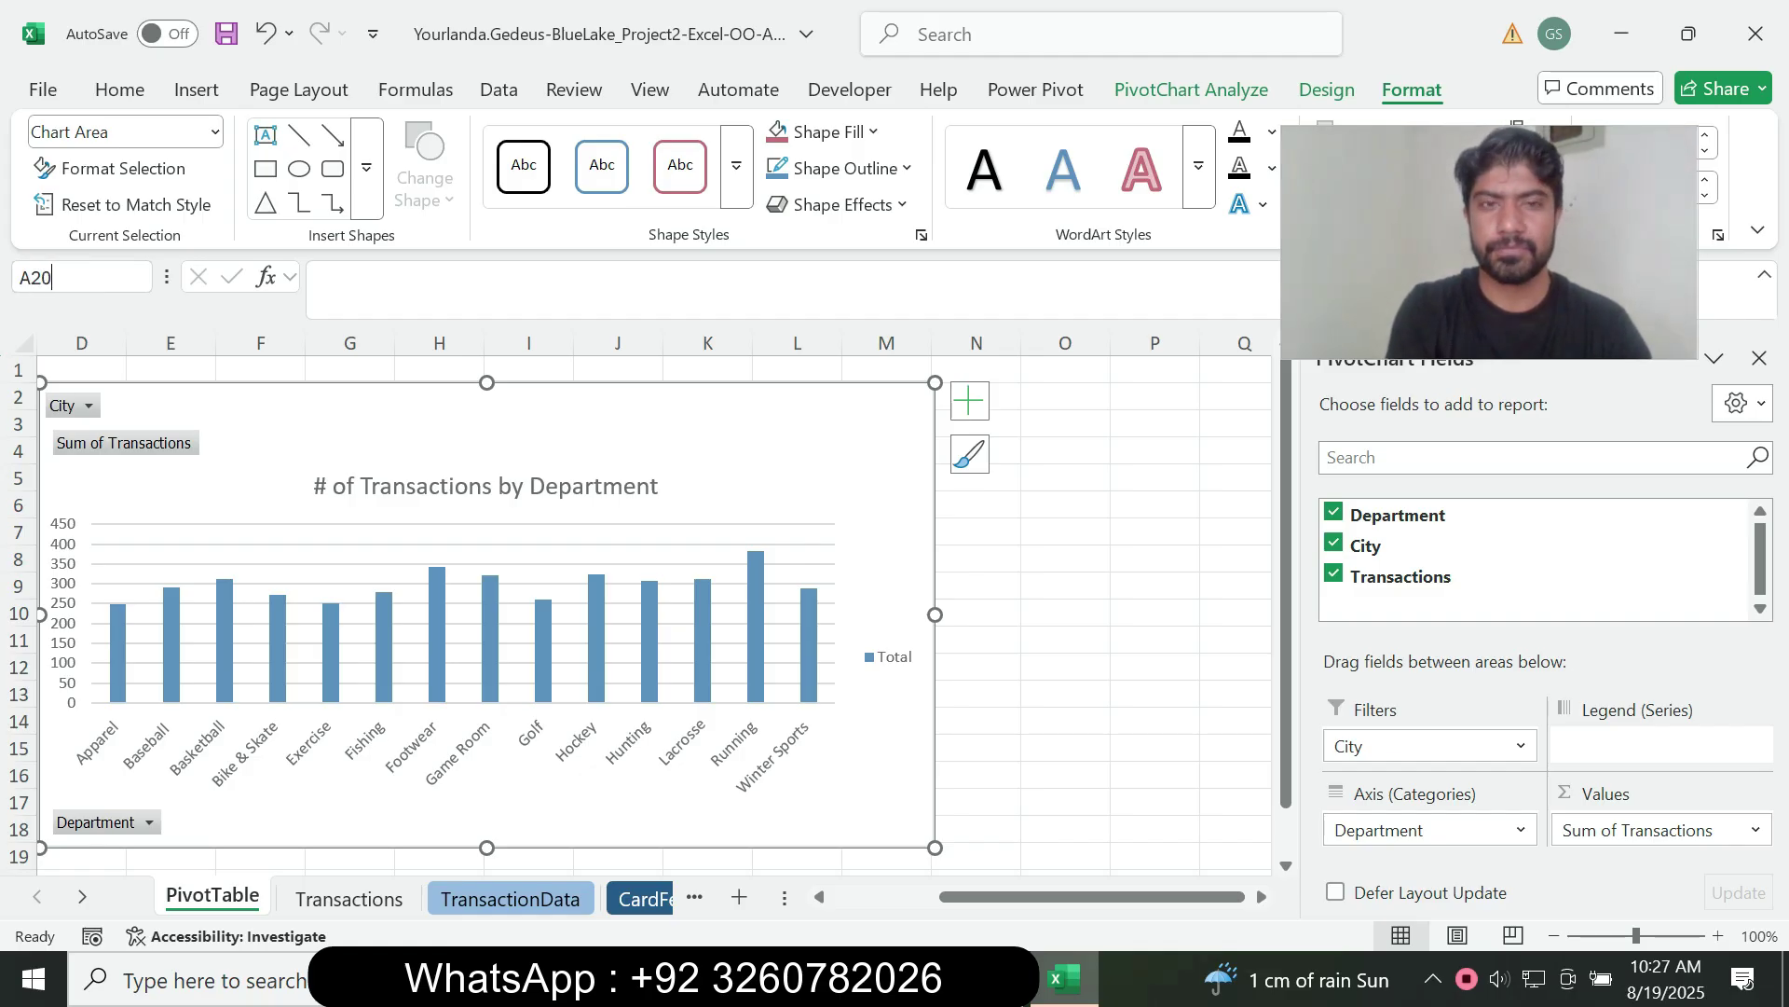
pyautogui.press('Return')
# Read the column insertion and VLOOKUP instructions in the project document and open the TransactionData worksheet.
pyautogui.hotkey('alt', 'Tab')
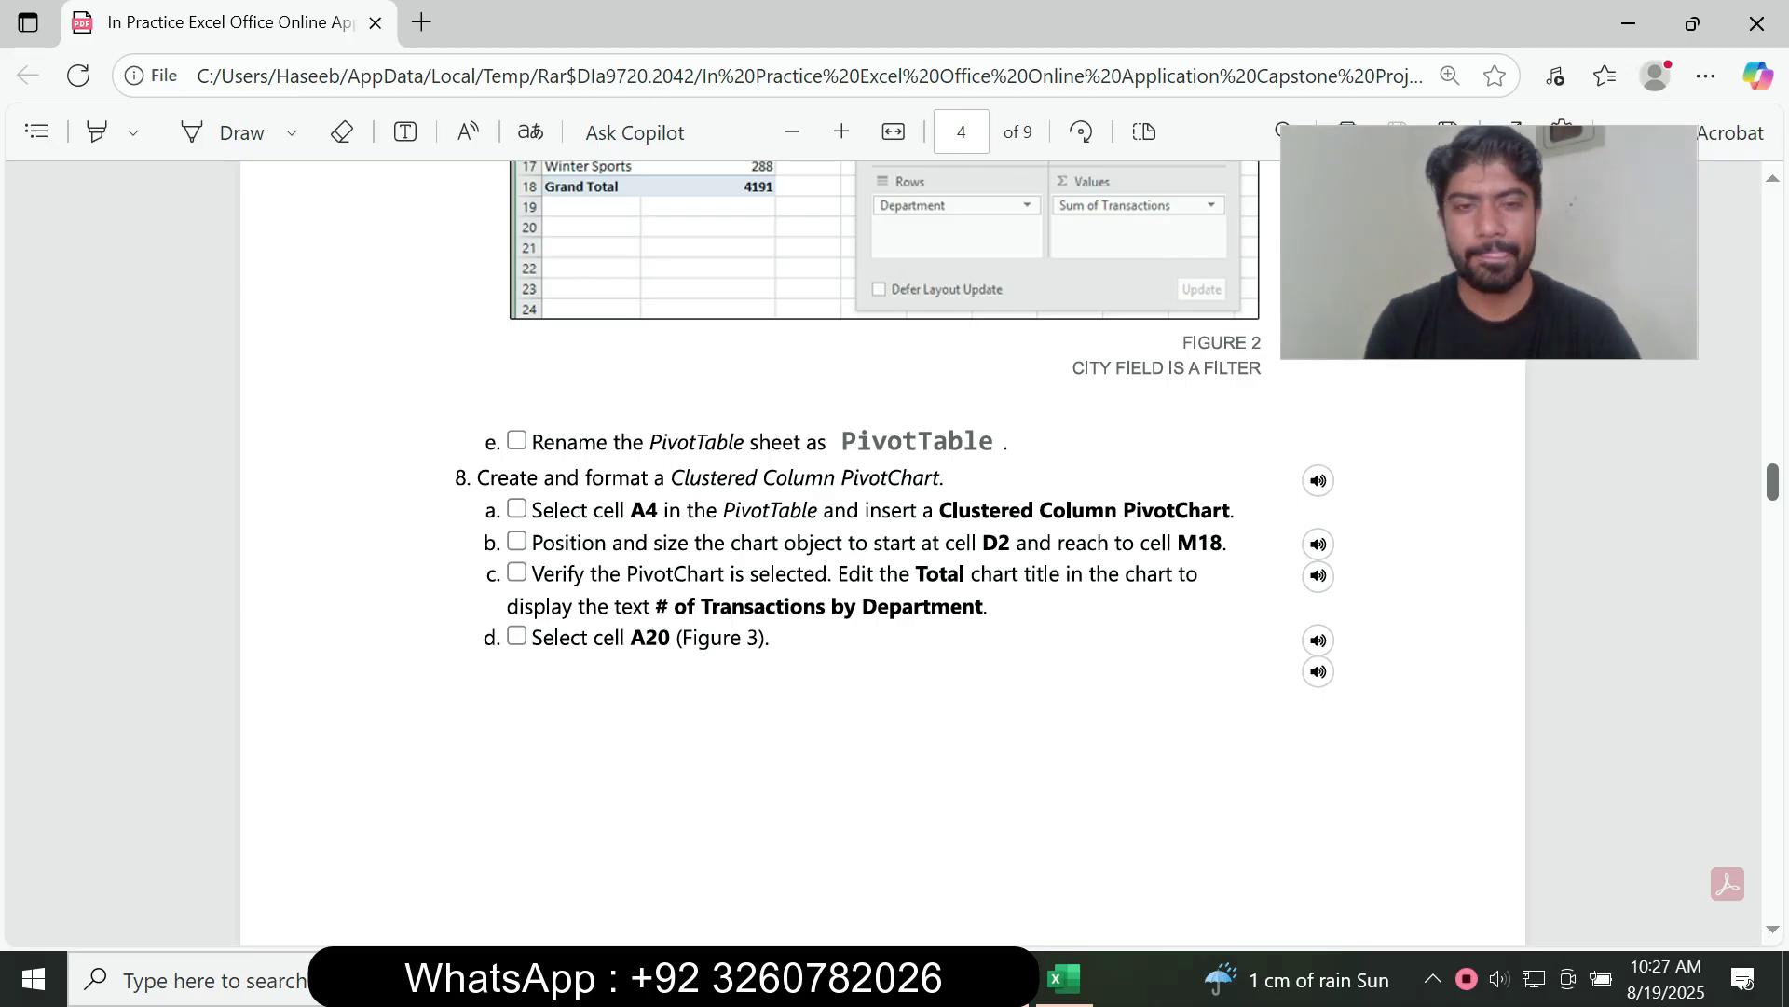
pyautogui.scroll(-8, 881, 552)
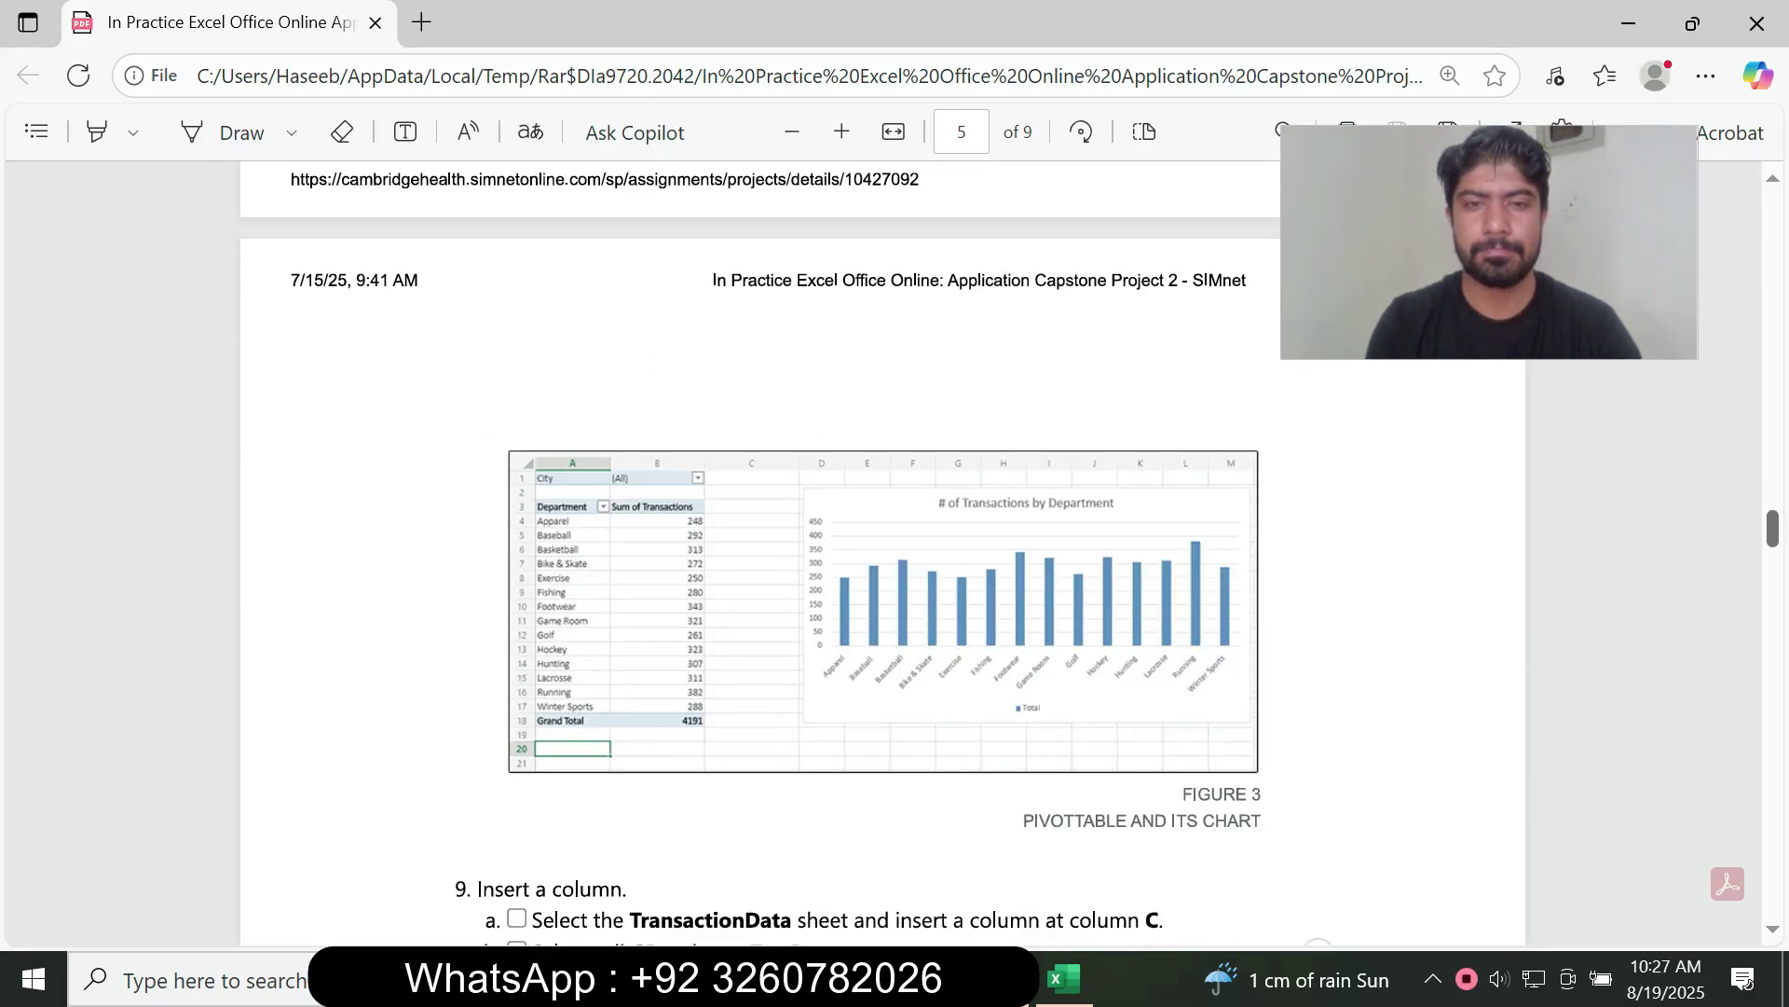
pyautogui.scroll(-3, 881, 551)
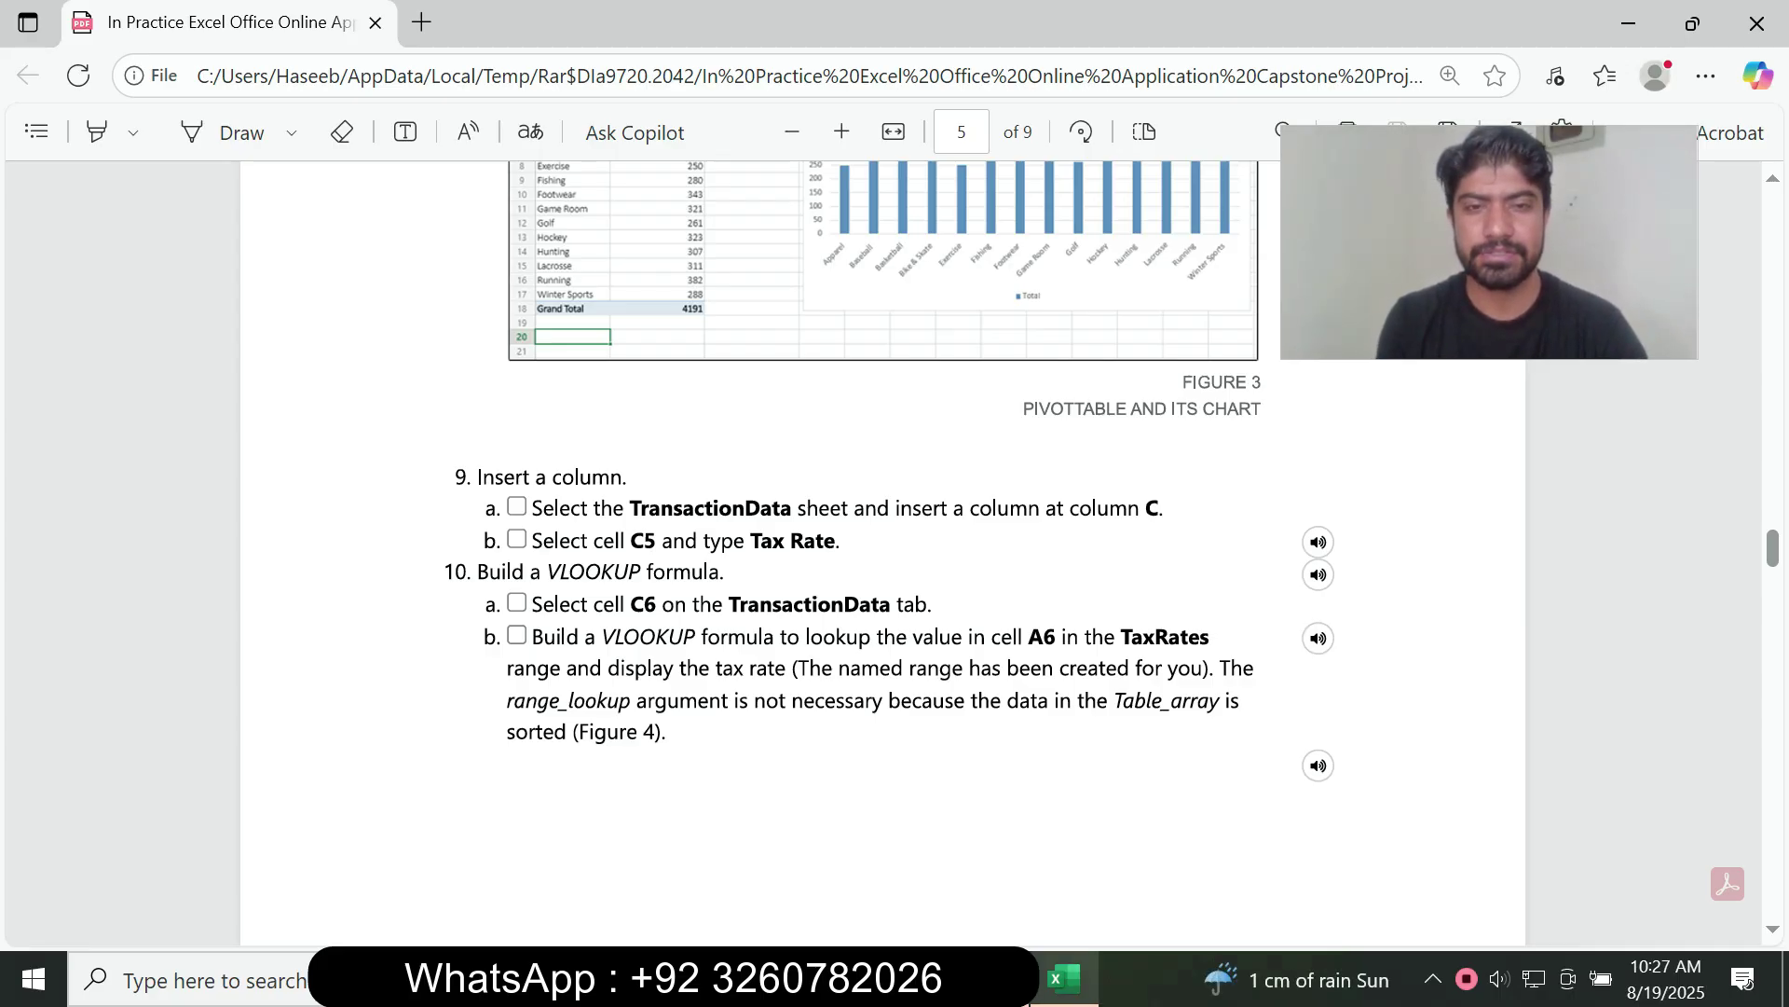
pyautogui.hotkey('alt', 'Tab')
pyautogui.hotkey('ctrl', 'pagedown')
pyautogui.hotkey('ctrl', 'pagedown')
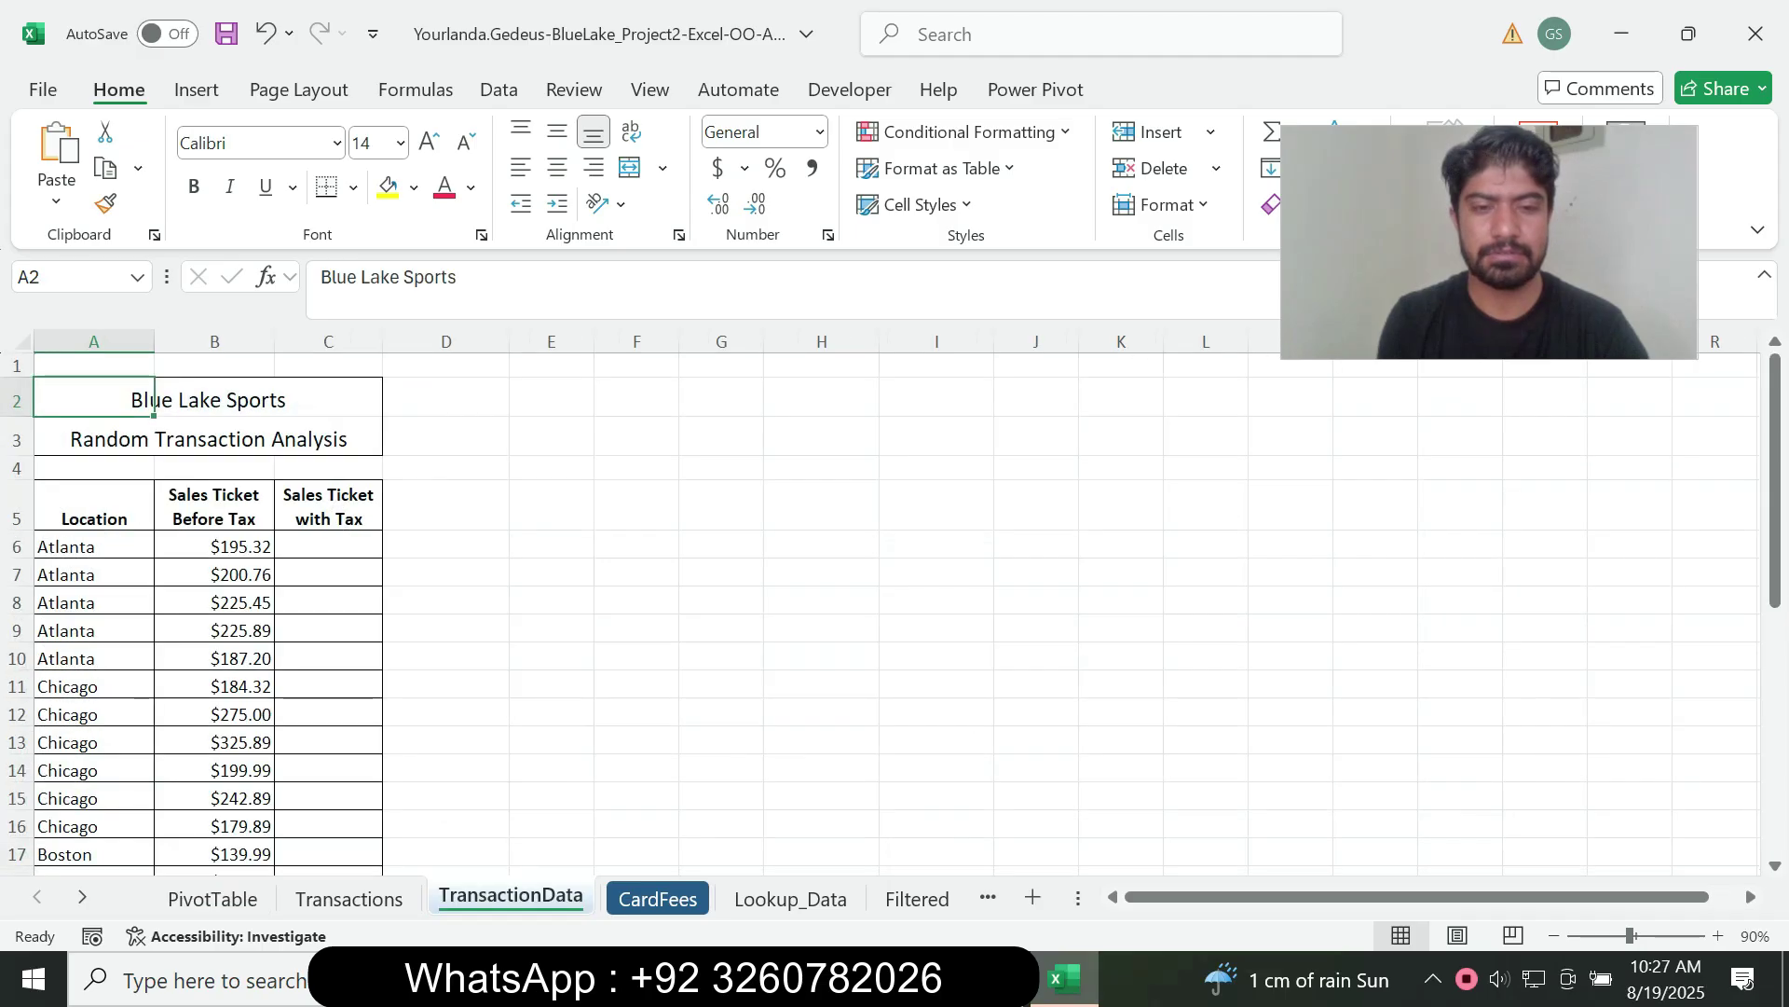
# Compare the column insertion instruction in the project document with the header cells C5 and D5 on the TransactionData worksheet.
pyautogui.hotkey('alt', 'Tab')
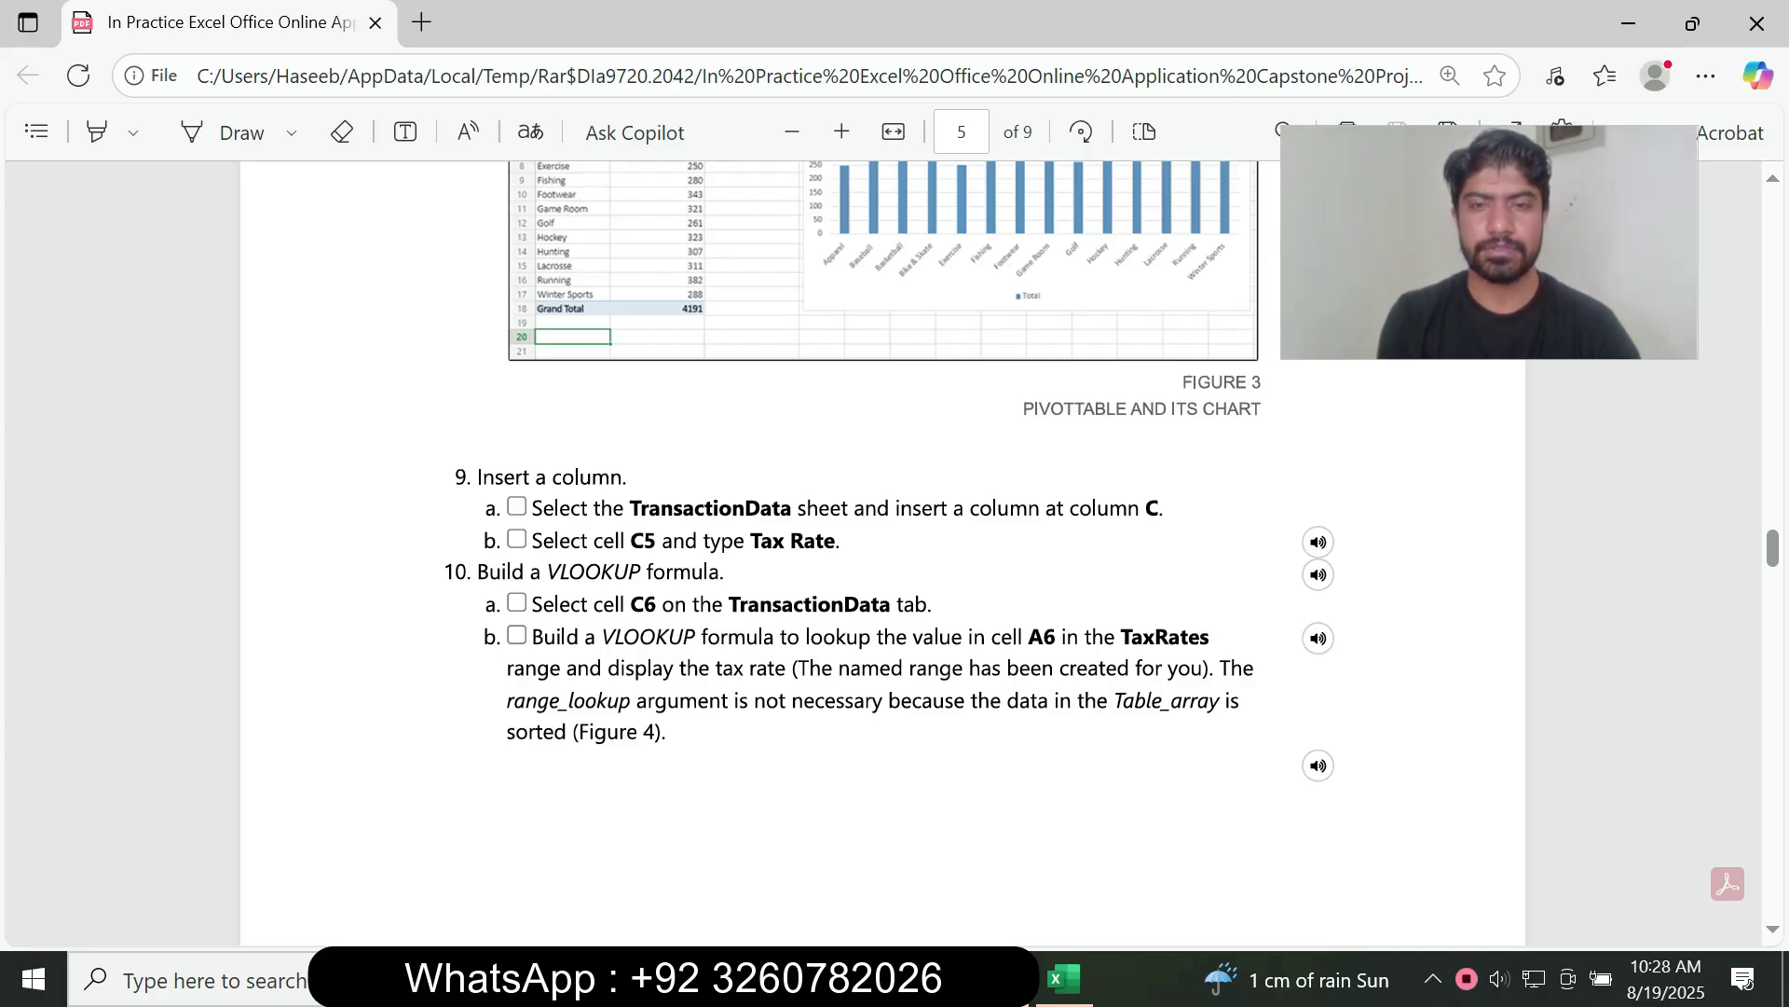
pyautogui.click(1063, 977)
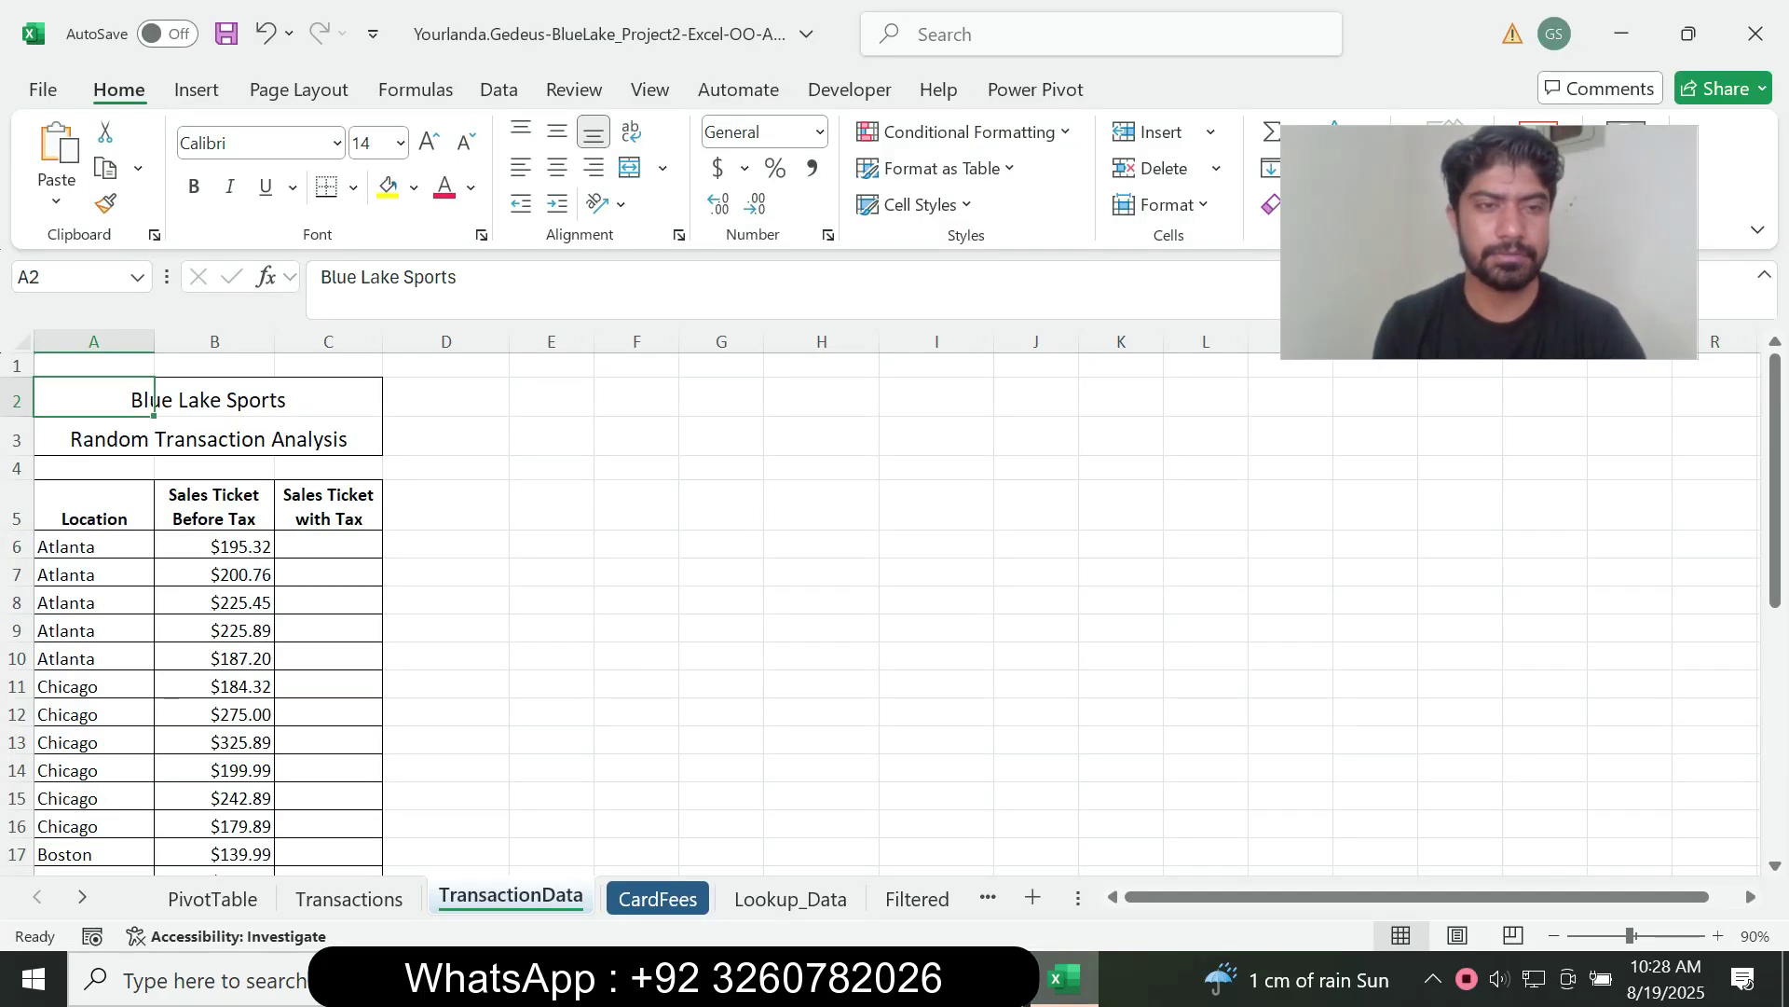
pyautogui.click(328, 506)
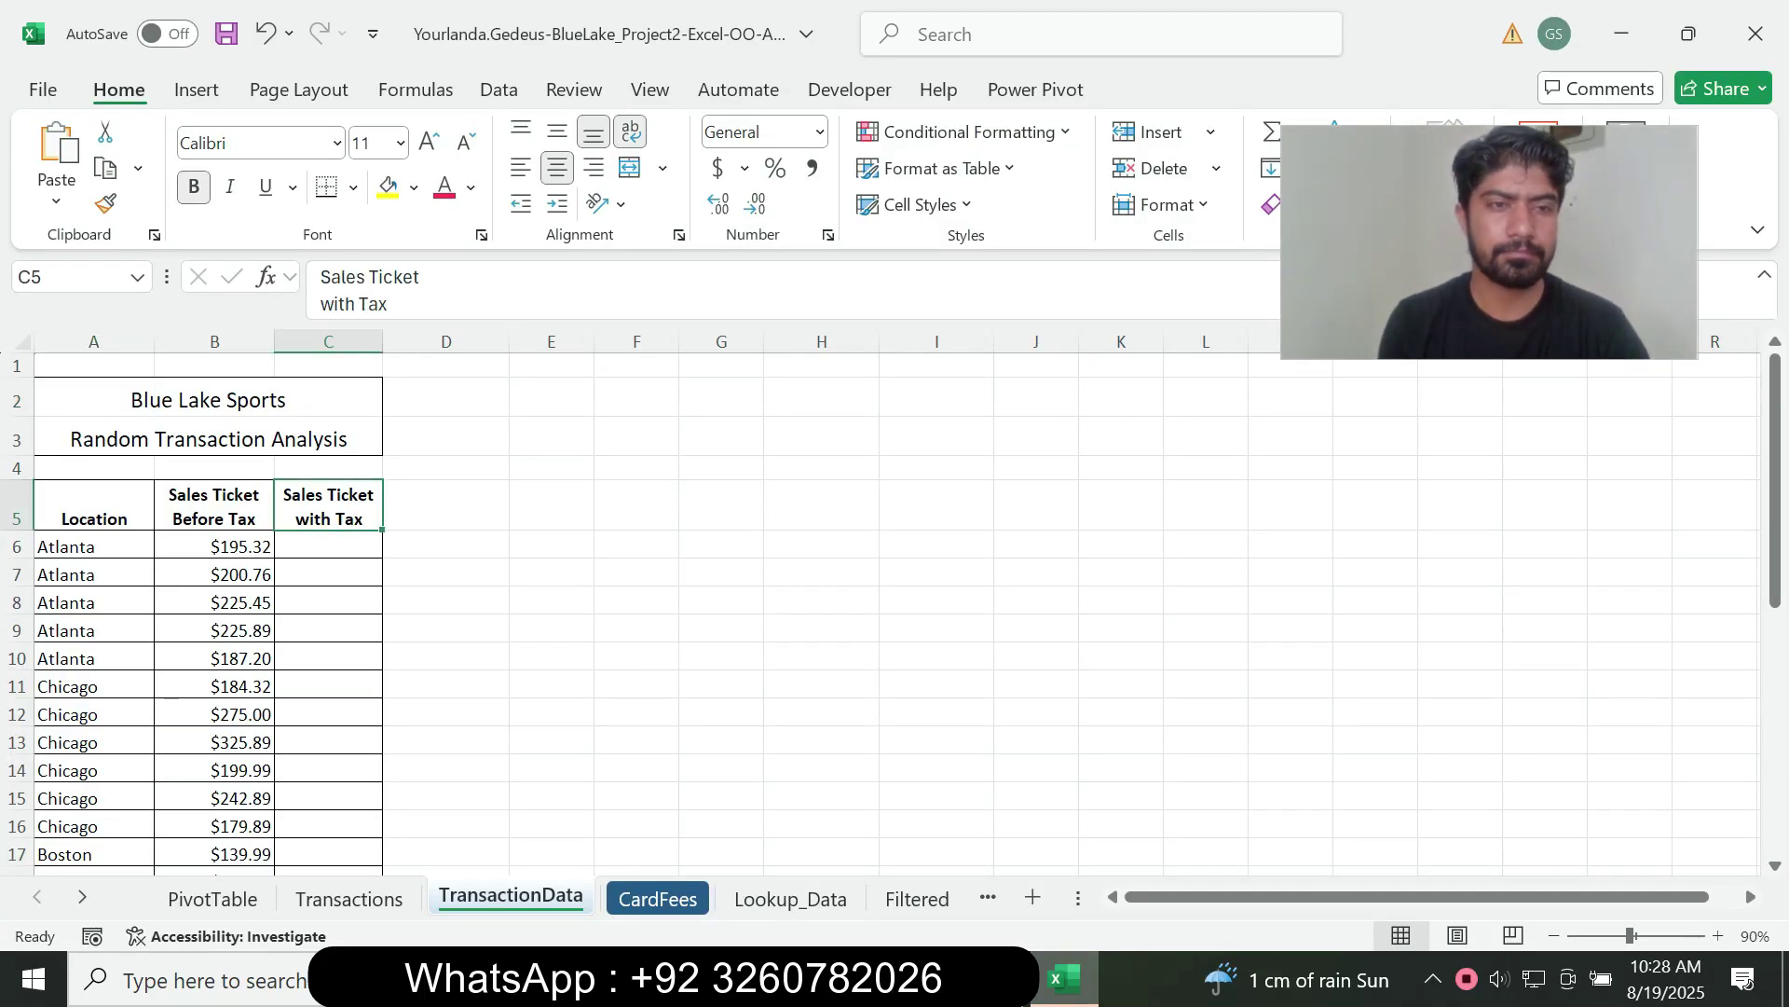
pyautogui.click(445, 504)
pyautogui.hotkey('alt', 'Tab')
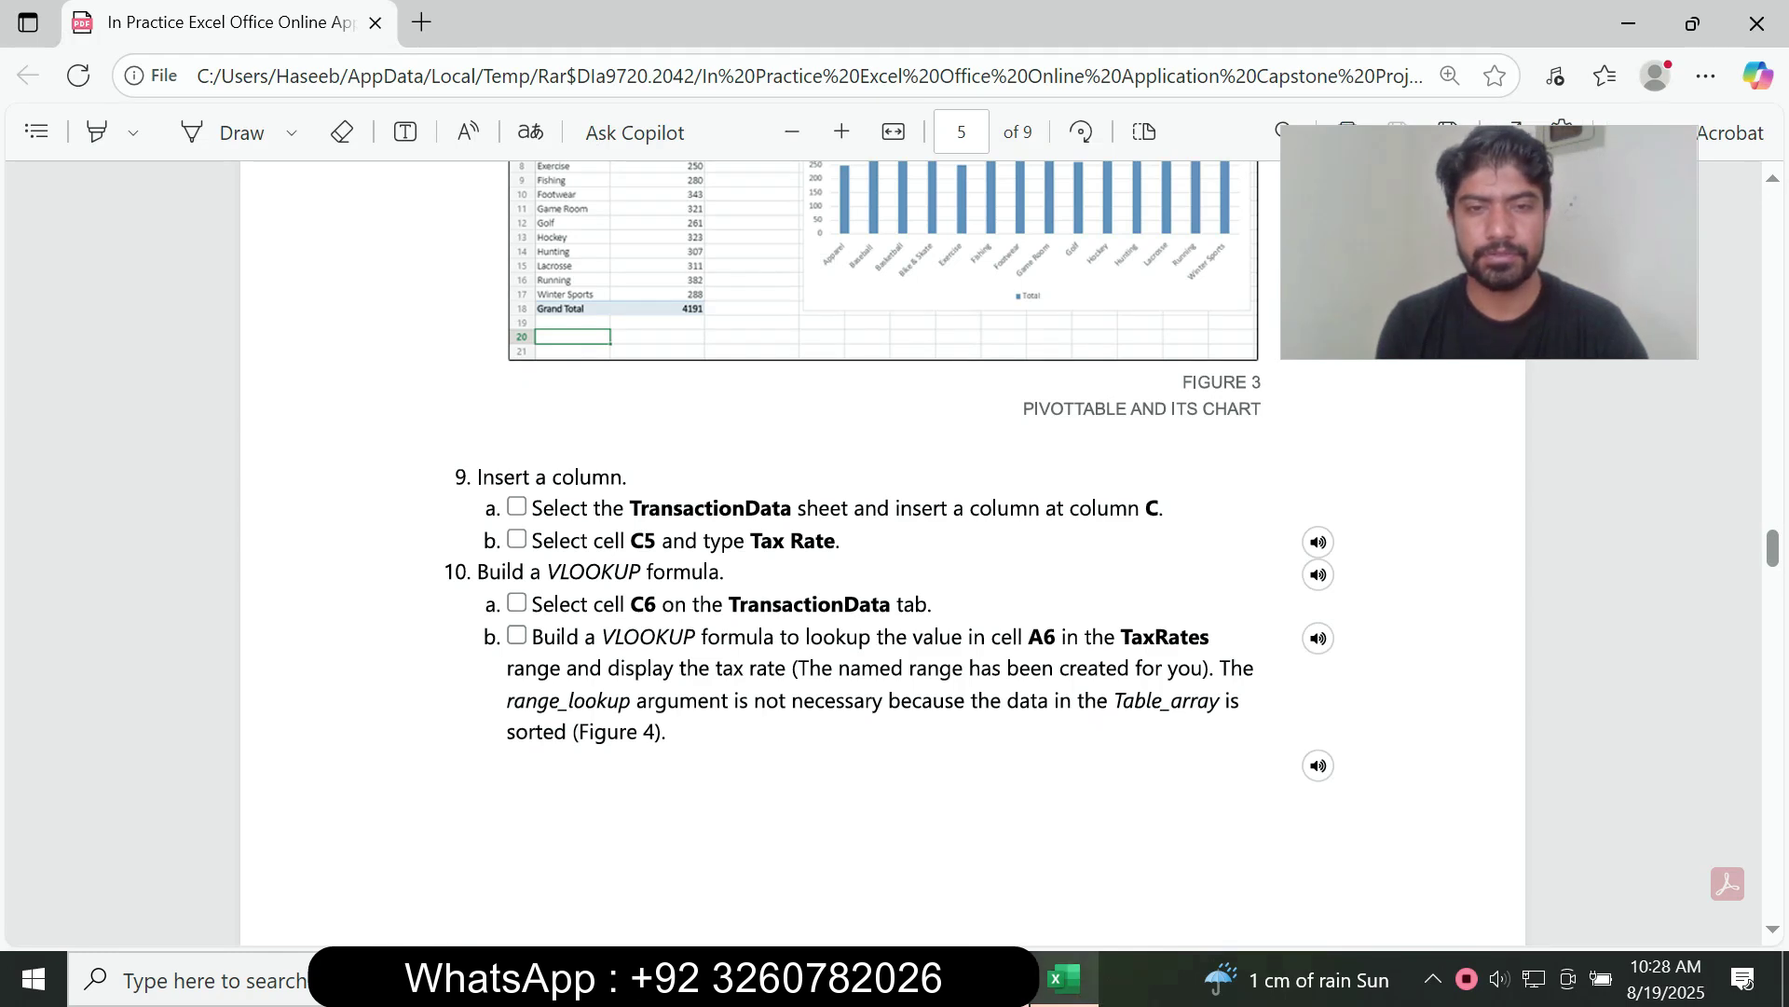
pyautogui.hotkey('alt', 'Tab')
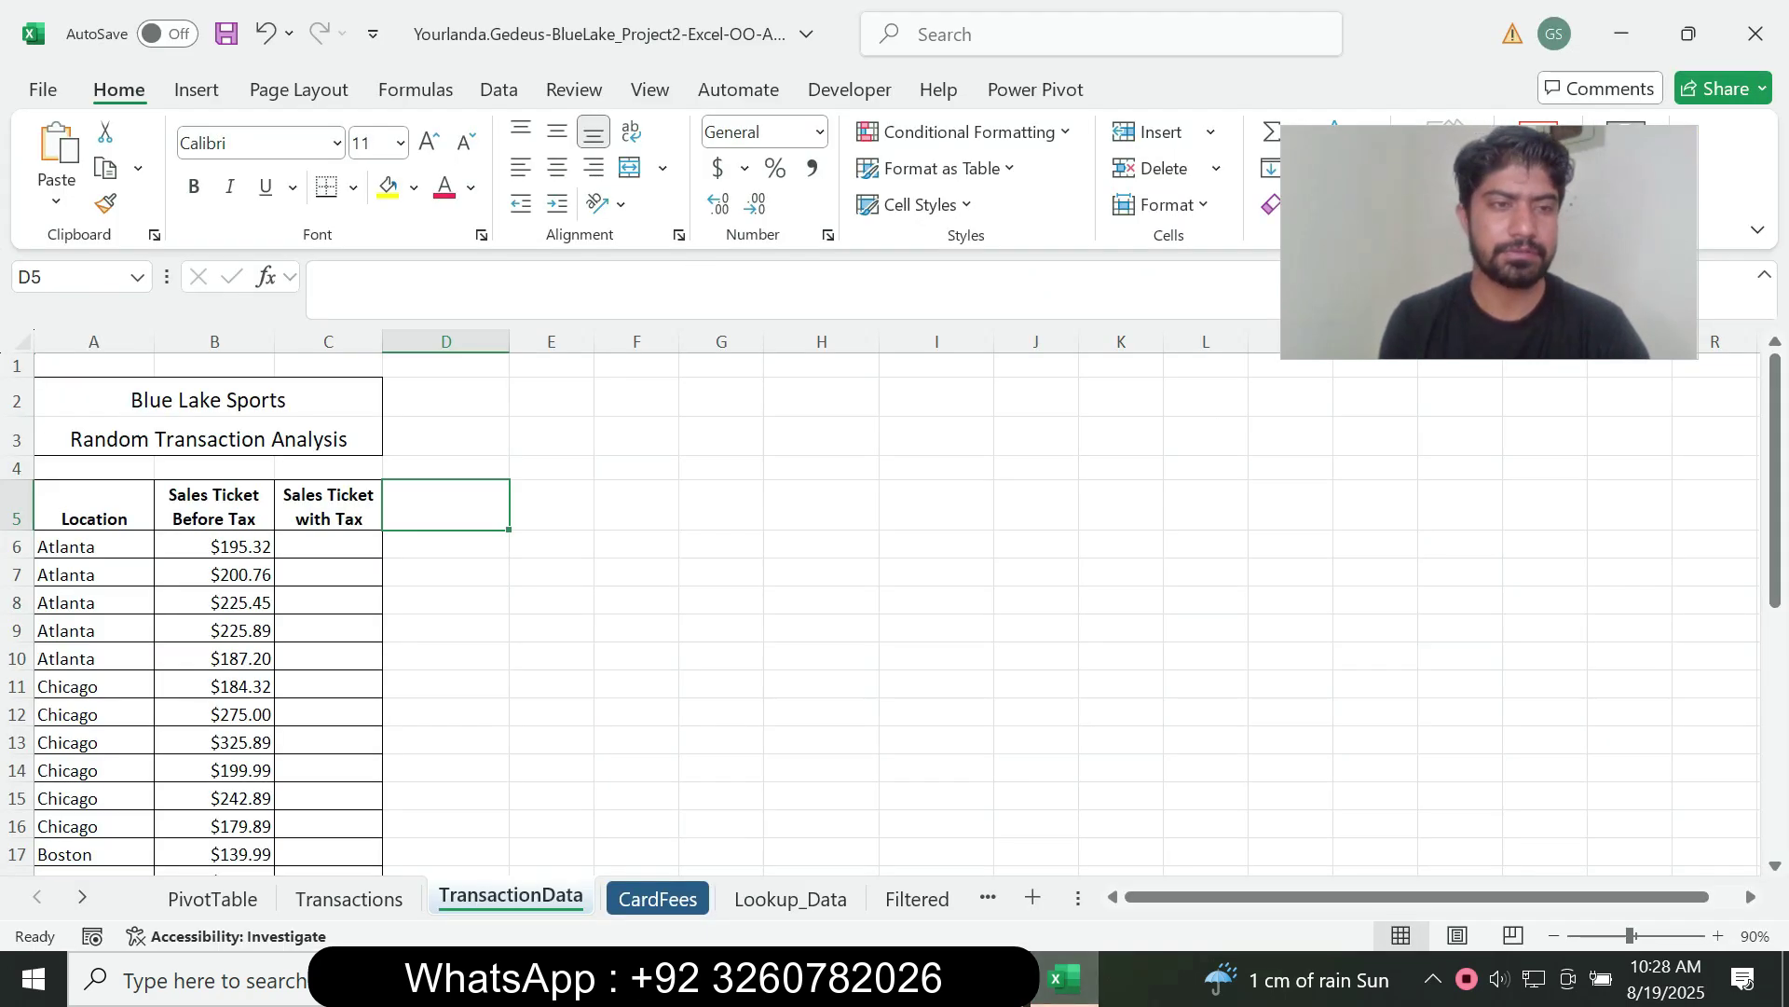
# Recheck the header instruction in the project document and replace the header in cell C5 of TransactionData with "Tax Rate".
pyautogui.click(328, 505)
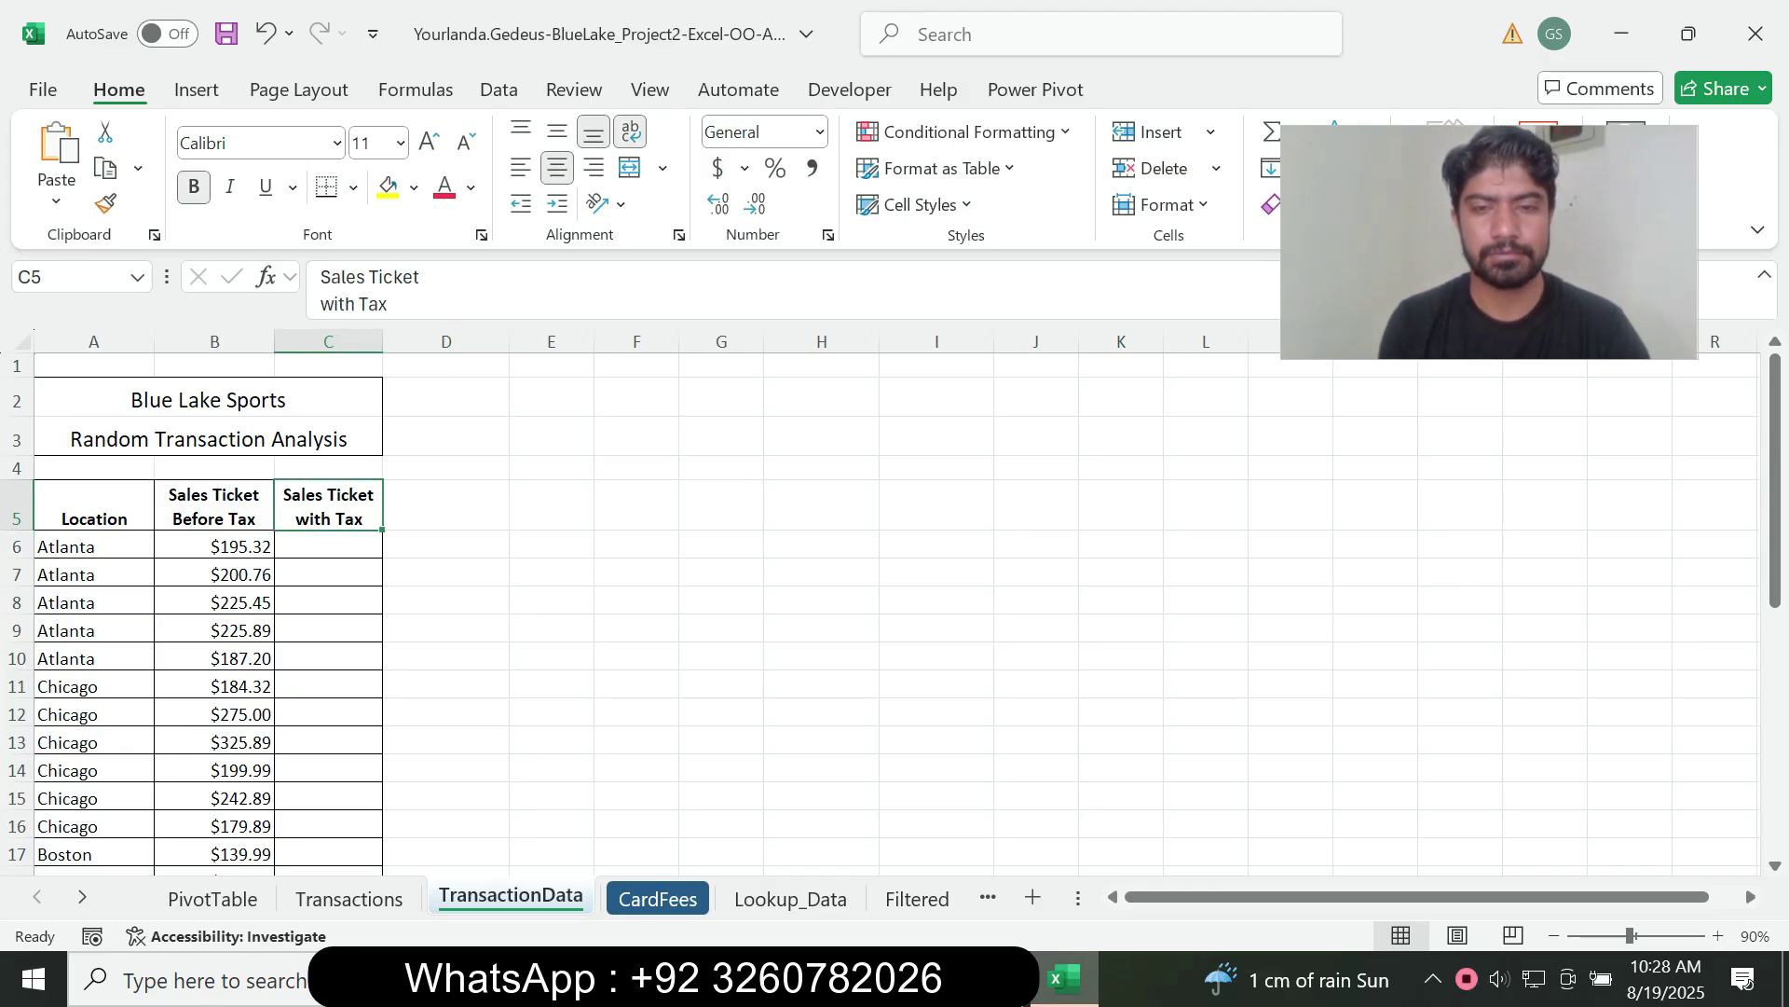
pyautogui.hotkey('alt', 'Tab')
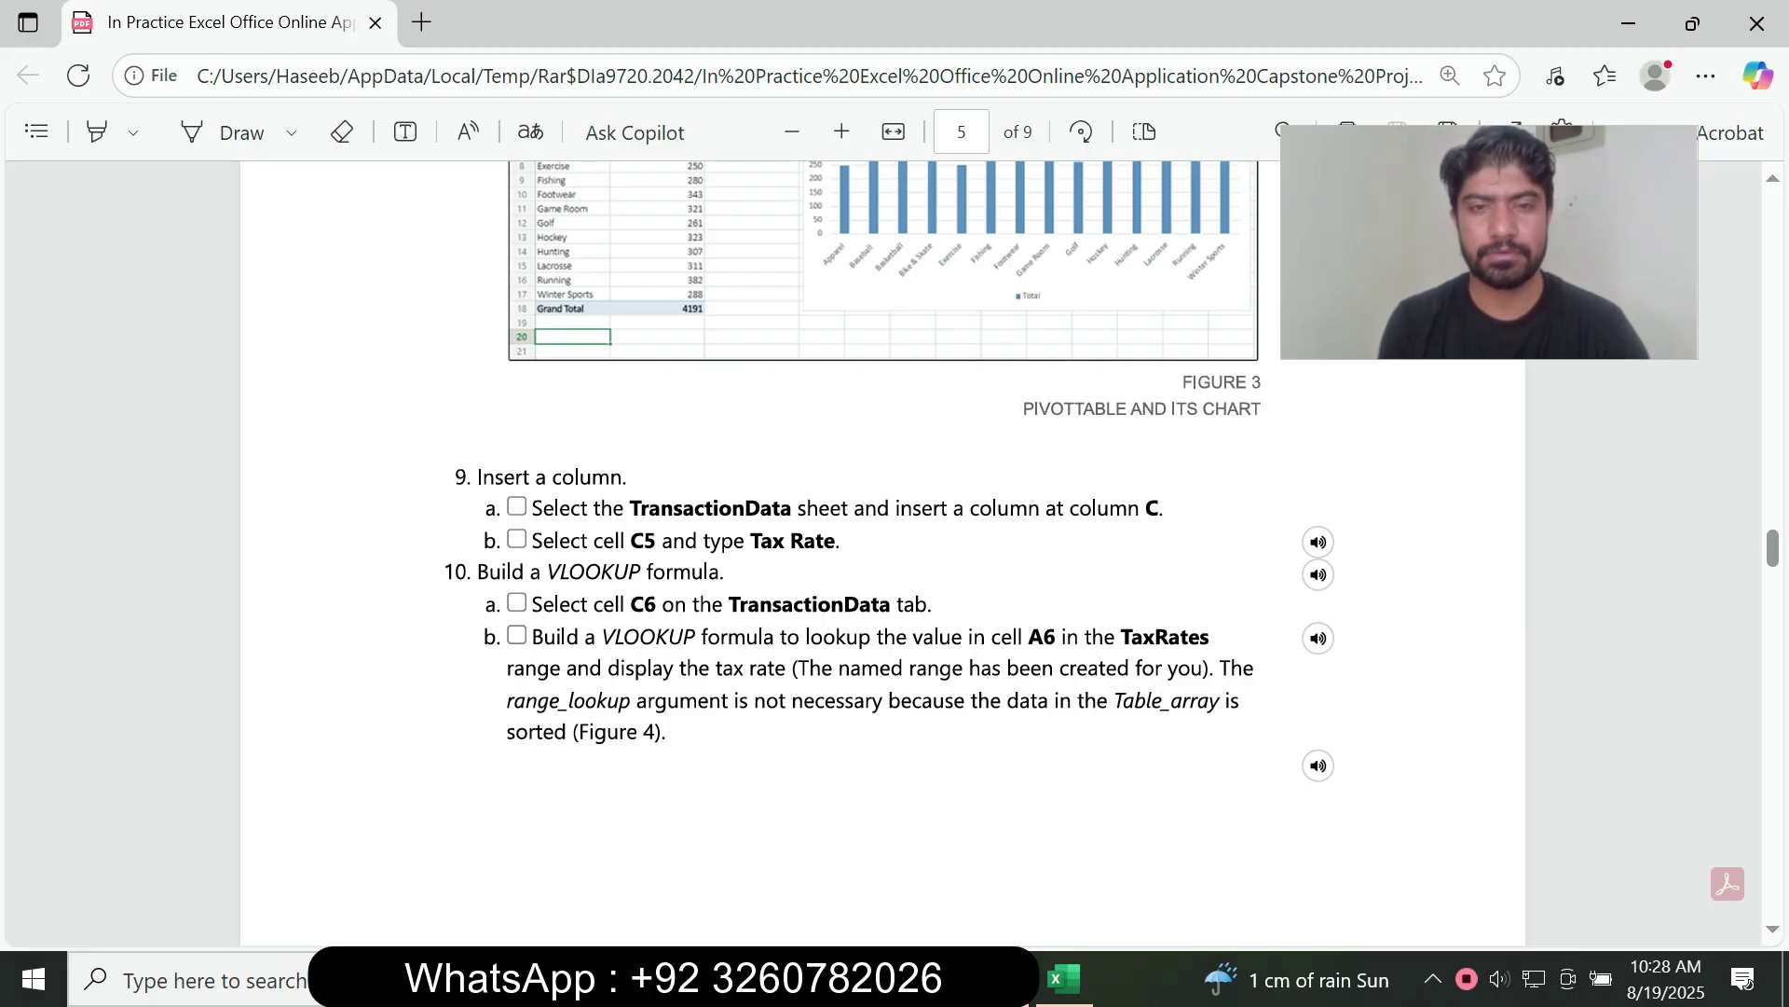
pyautogui.hotkey('alt', 'Tab')
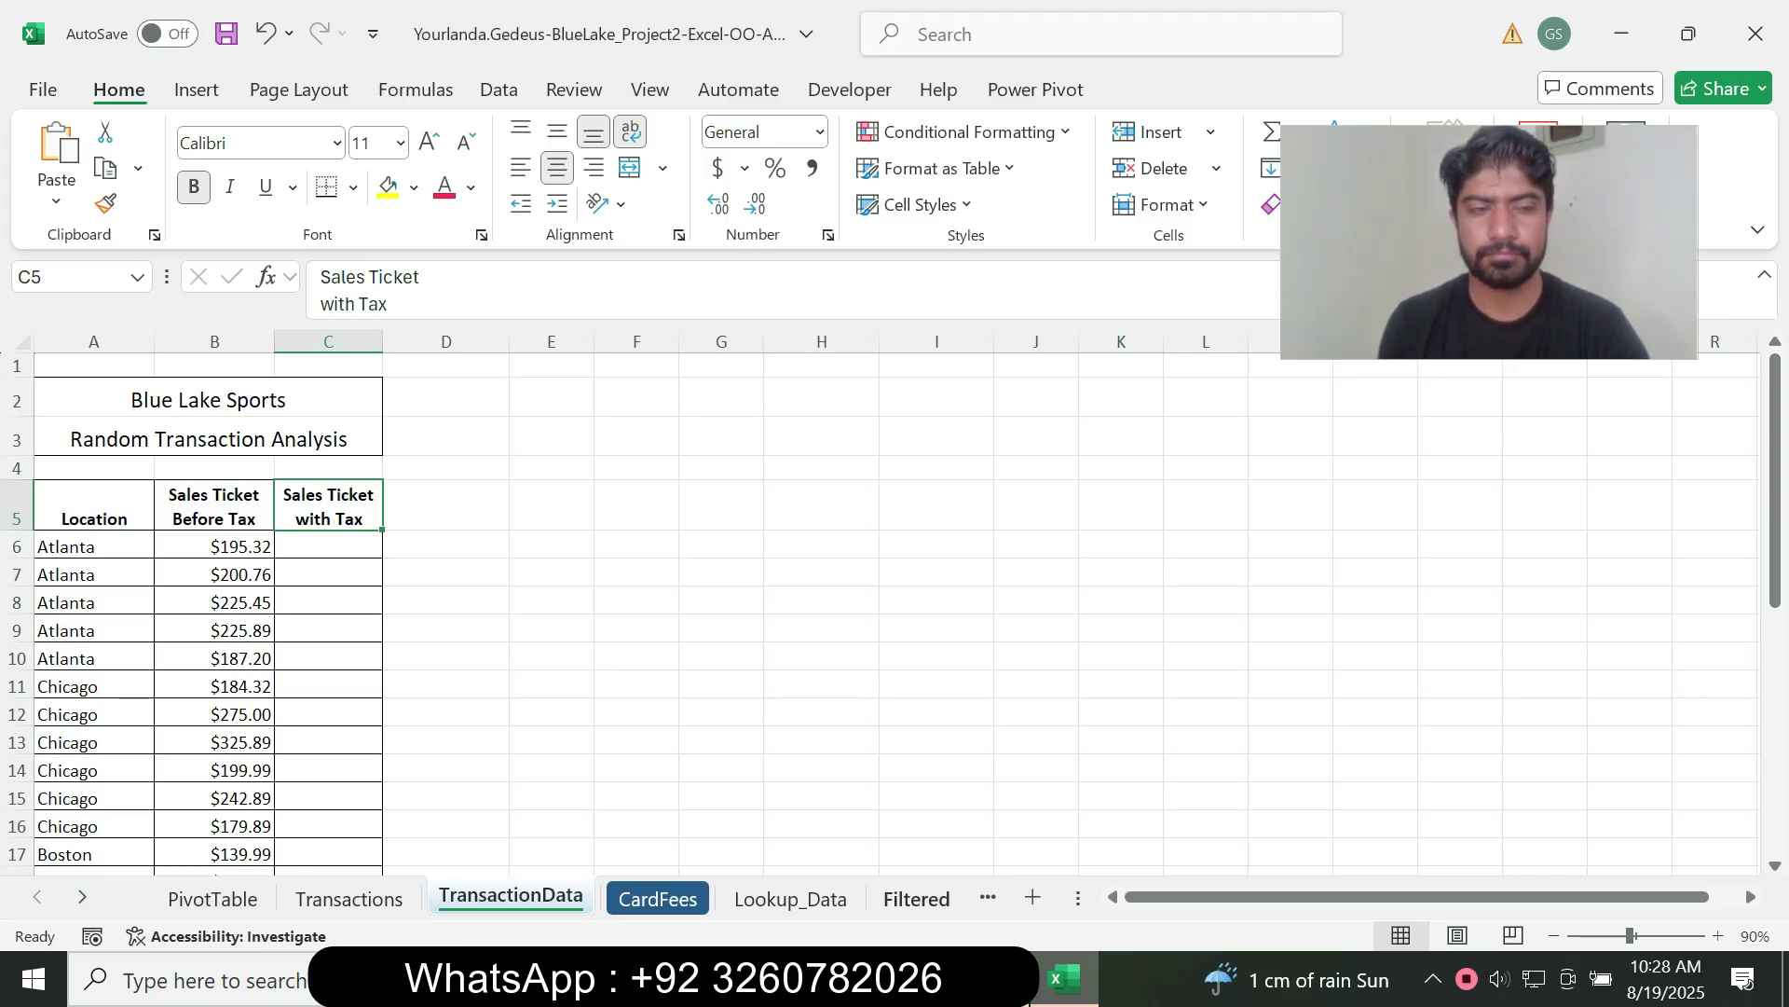
pyautogui.hotkey('alt', 'Tab')
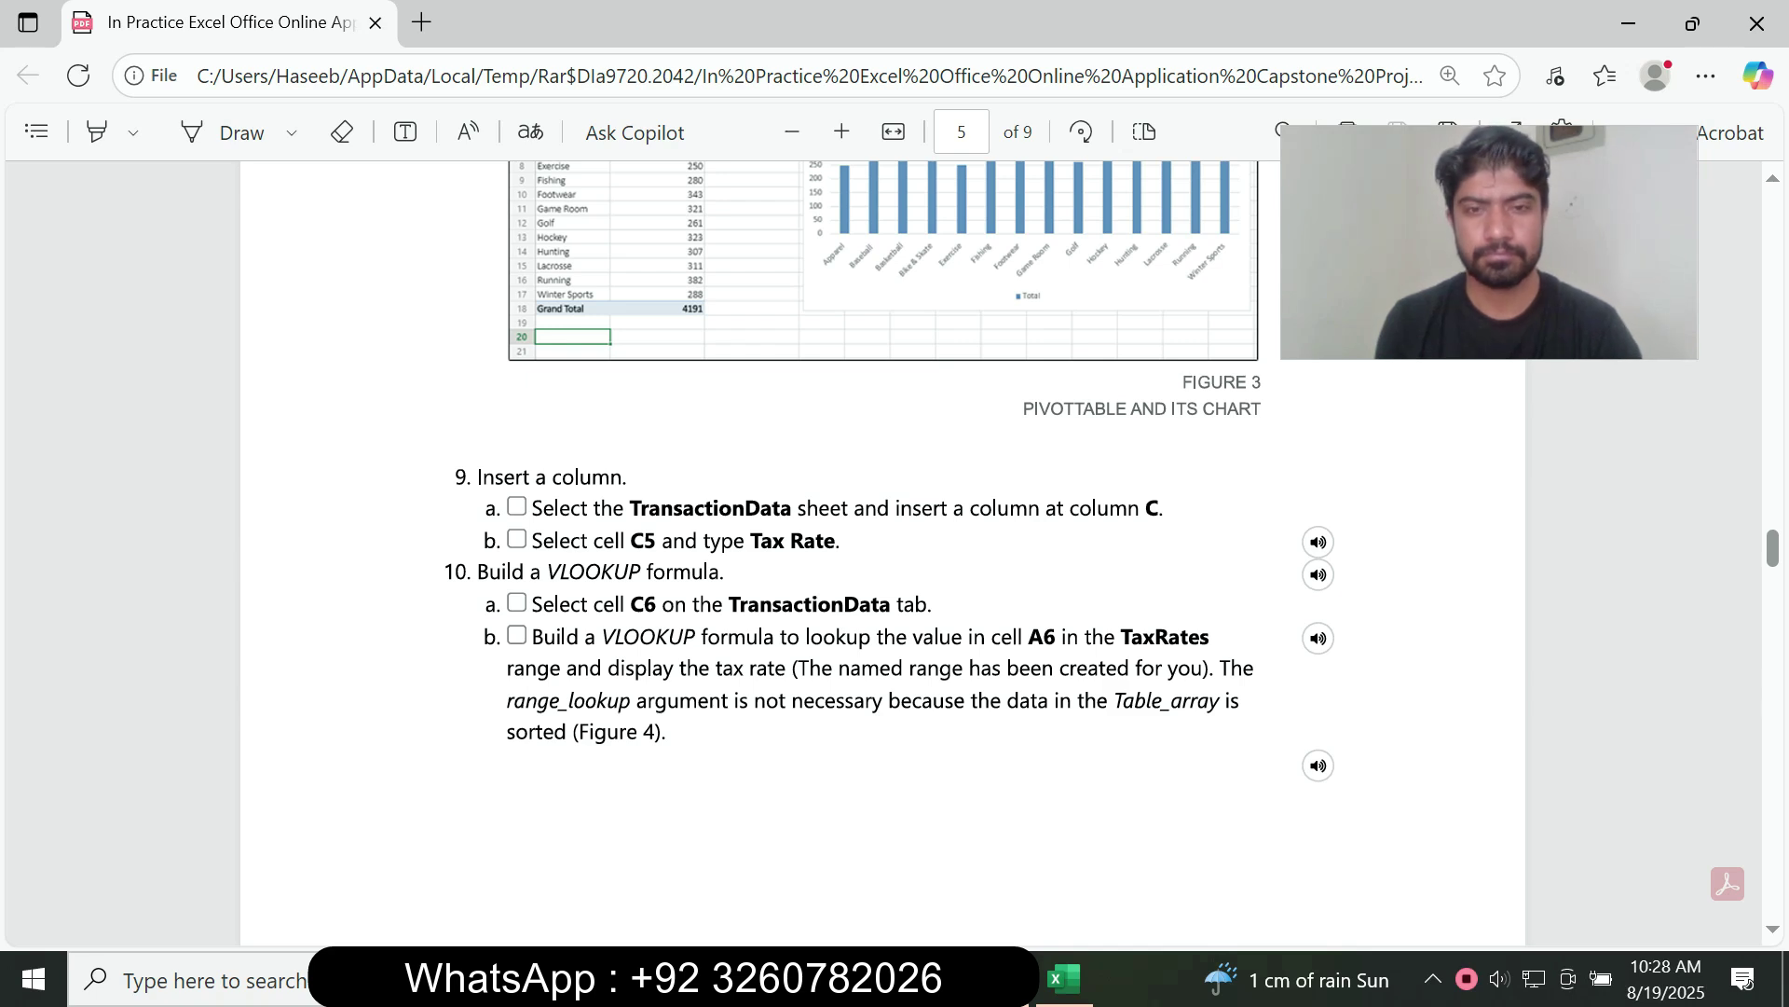
pyautogui.hotkey('alt', 'Tab')
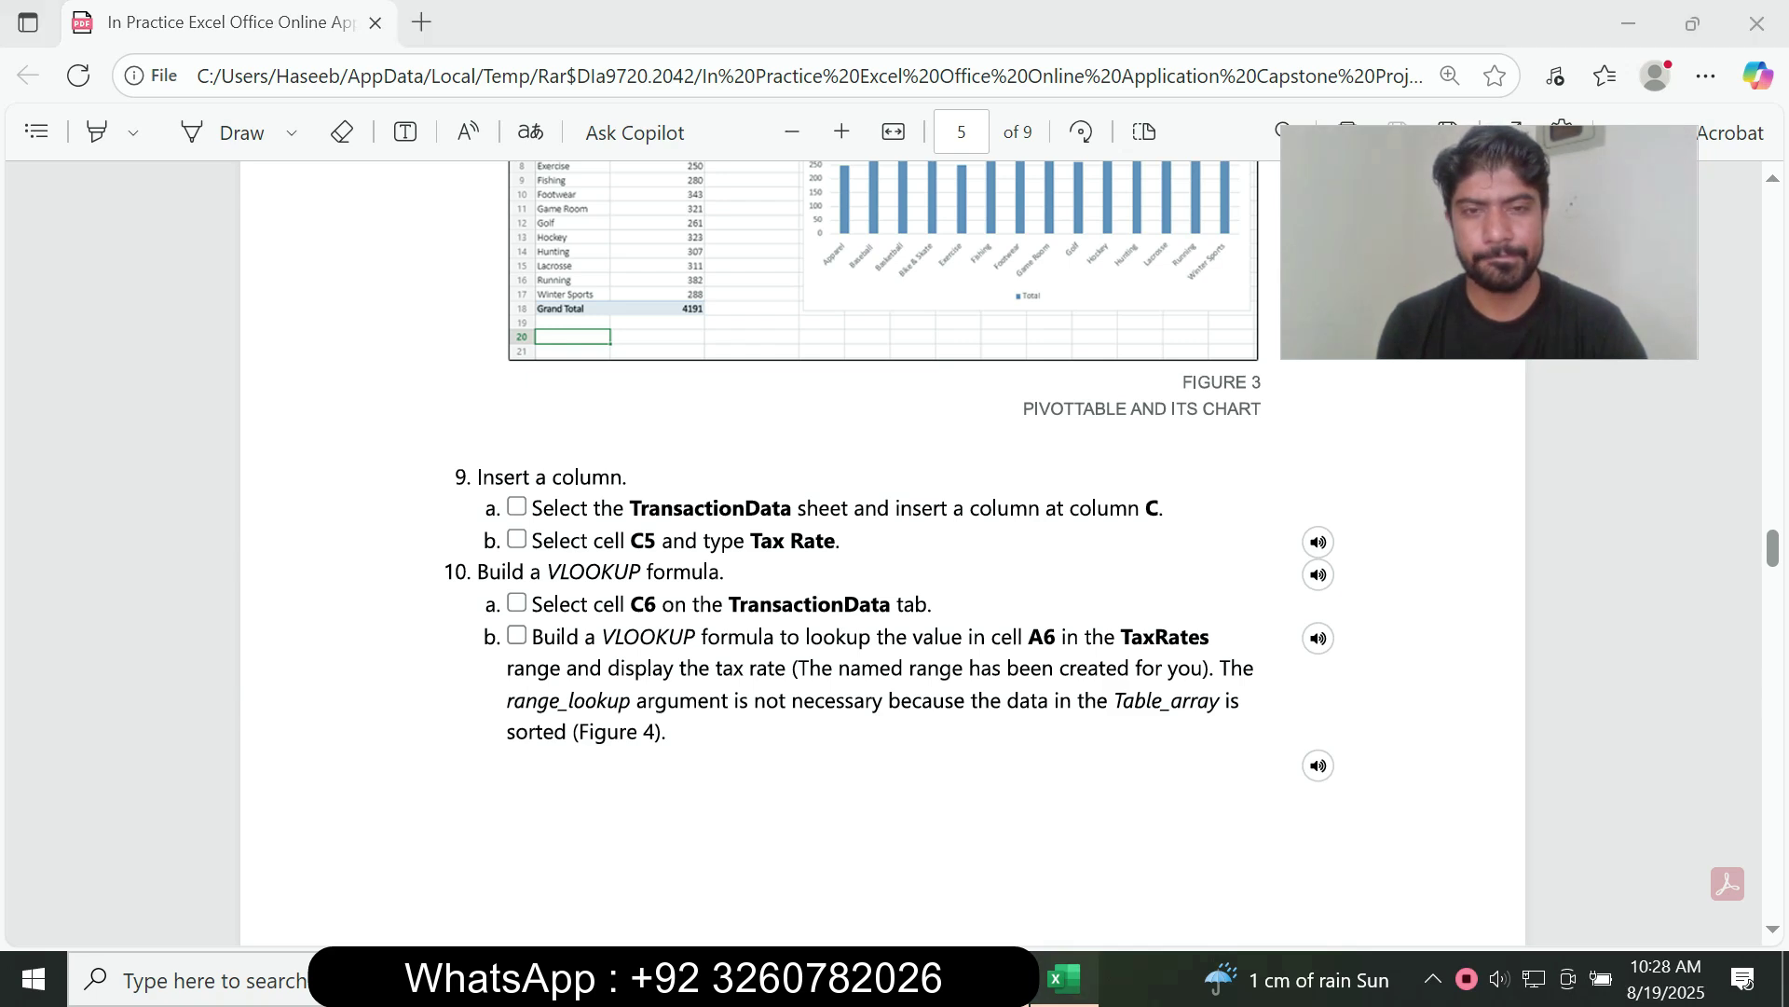
pyautogui.write('Tax')
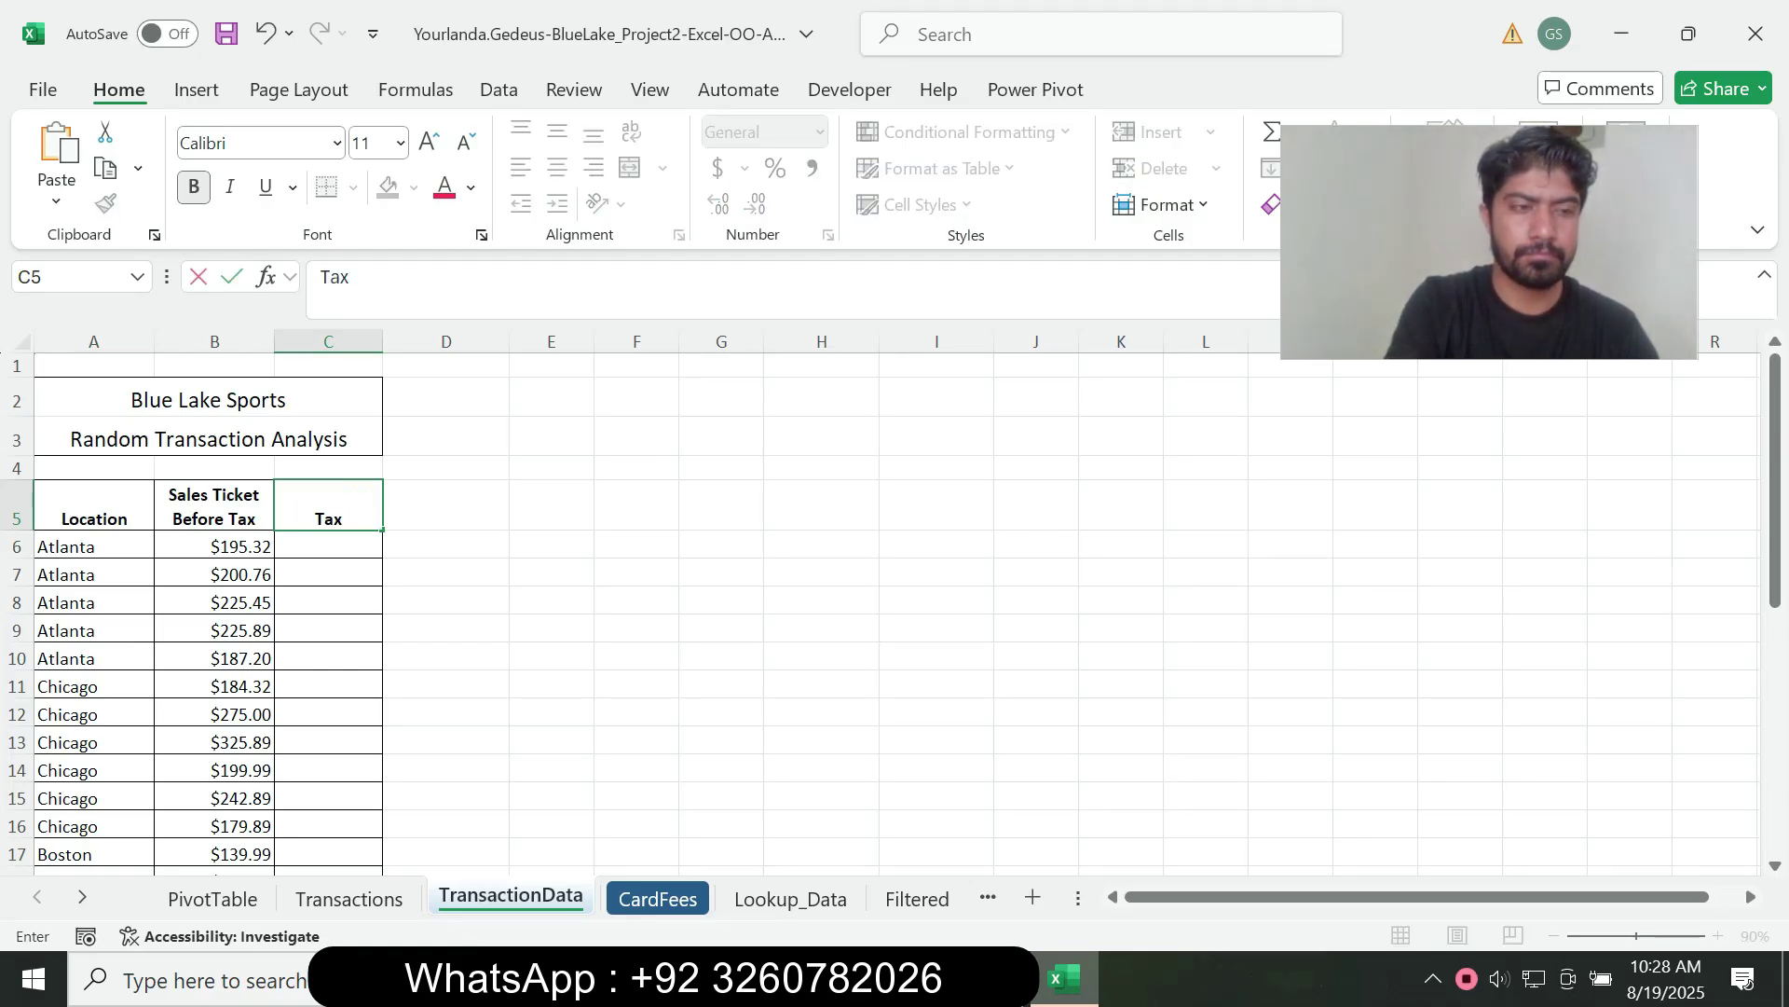
pyautogui.write(' R')
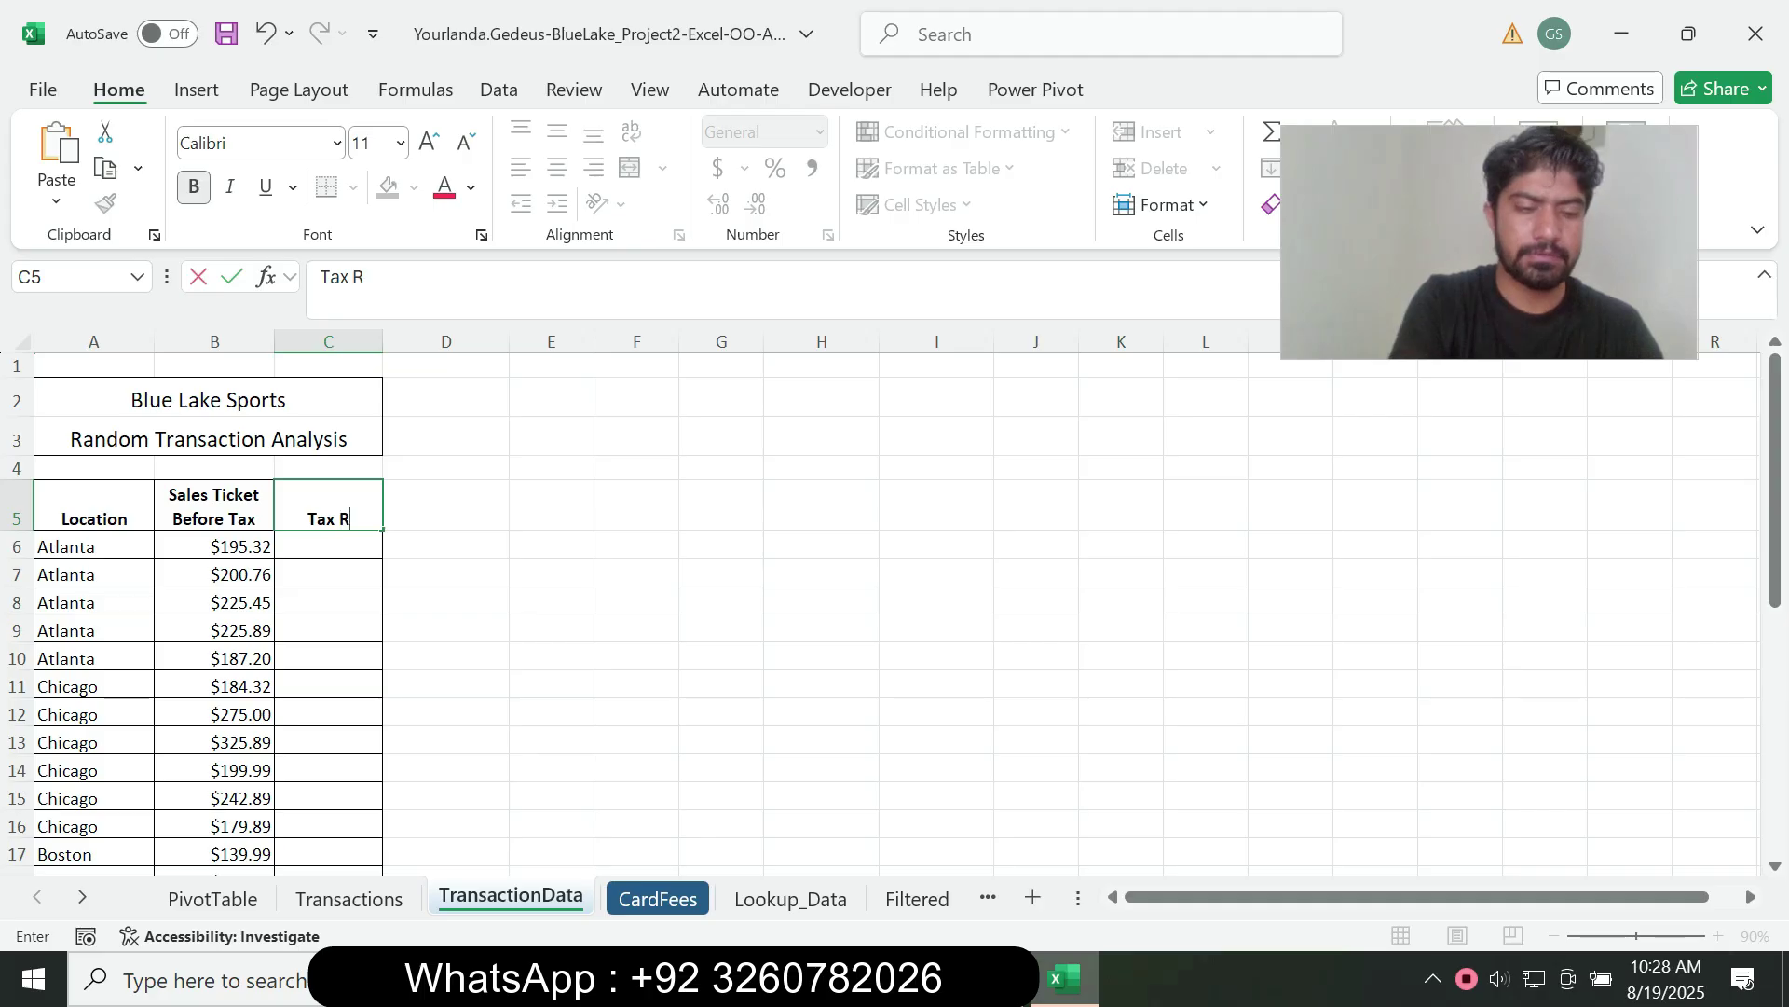
pyautogui.write('ate')
pyautogui.click(821, 366)
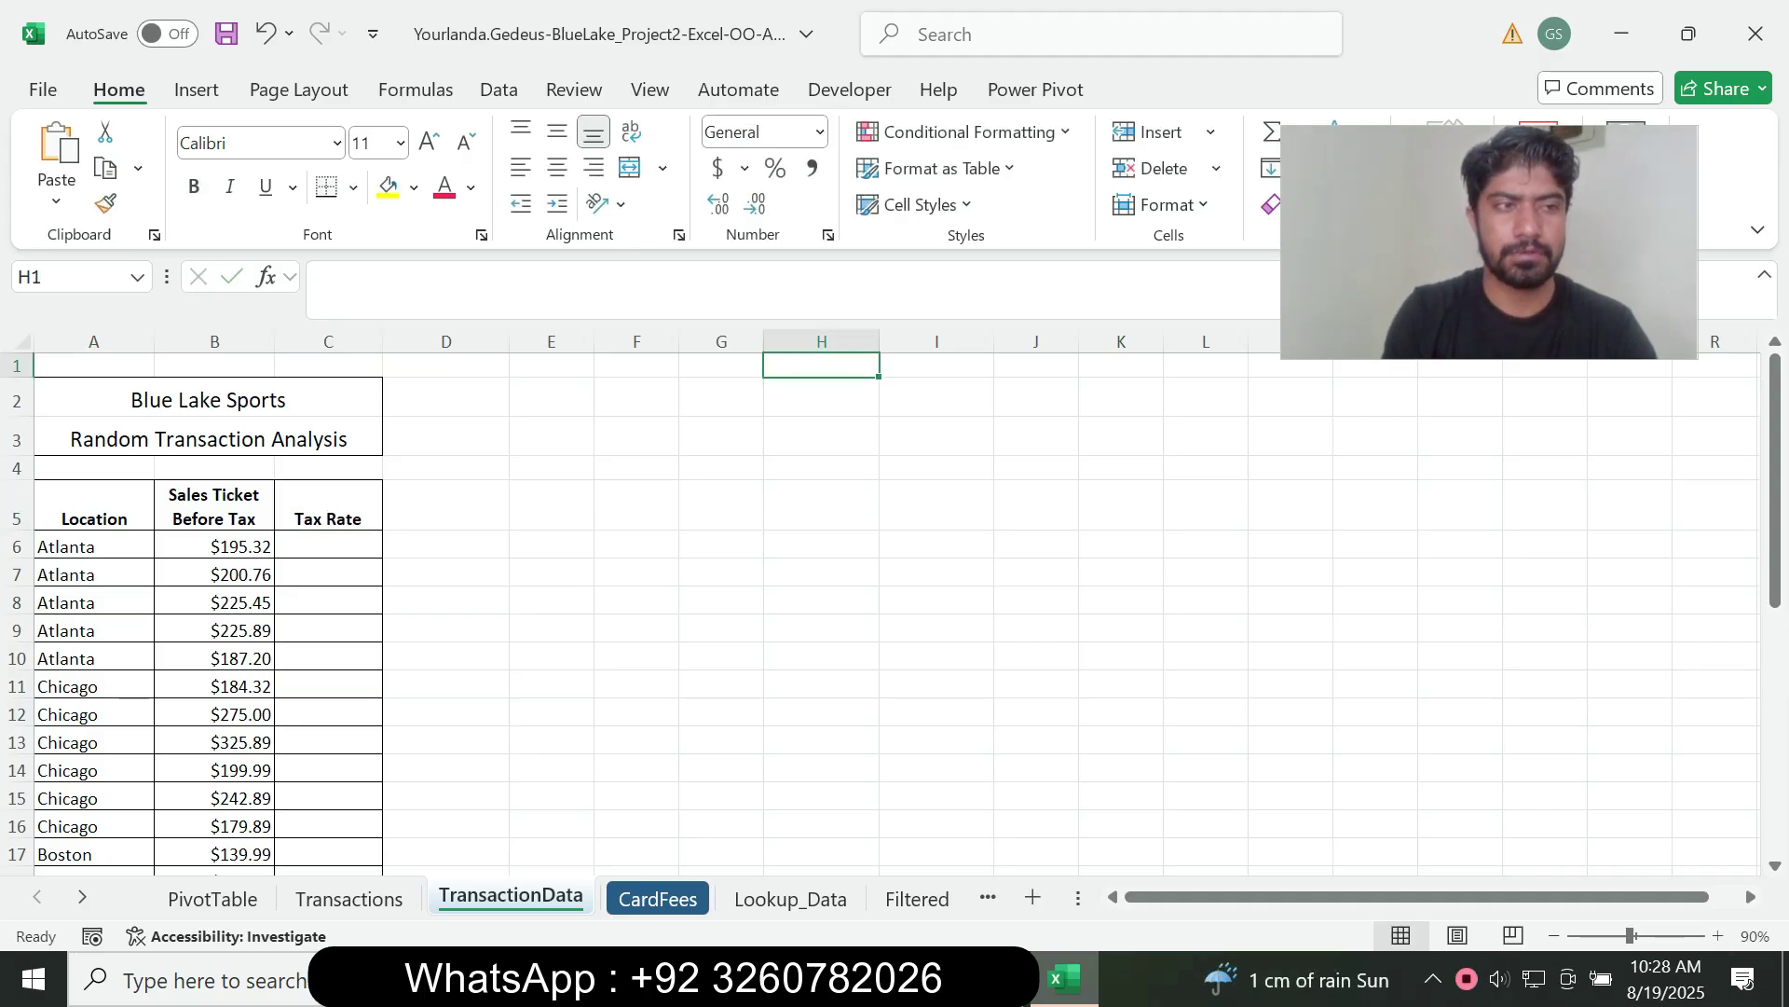
# Read ahead in the project document from the VLOOKUP instructions through the formula, border and page setup tasks to the file submission section.
pyautogui.hotkey('alt', 'Tab')
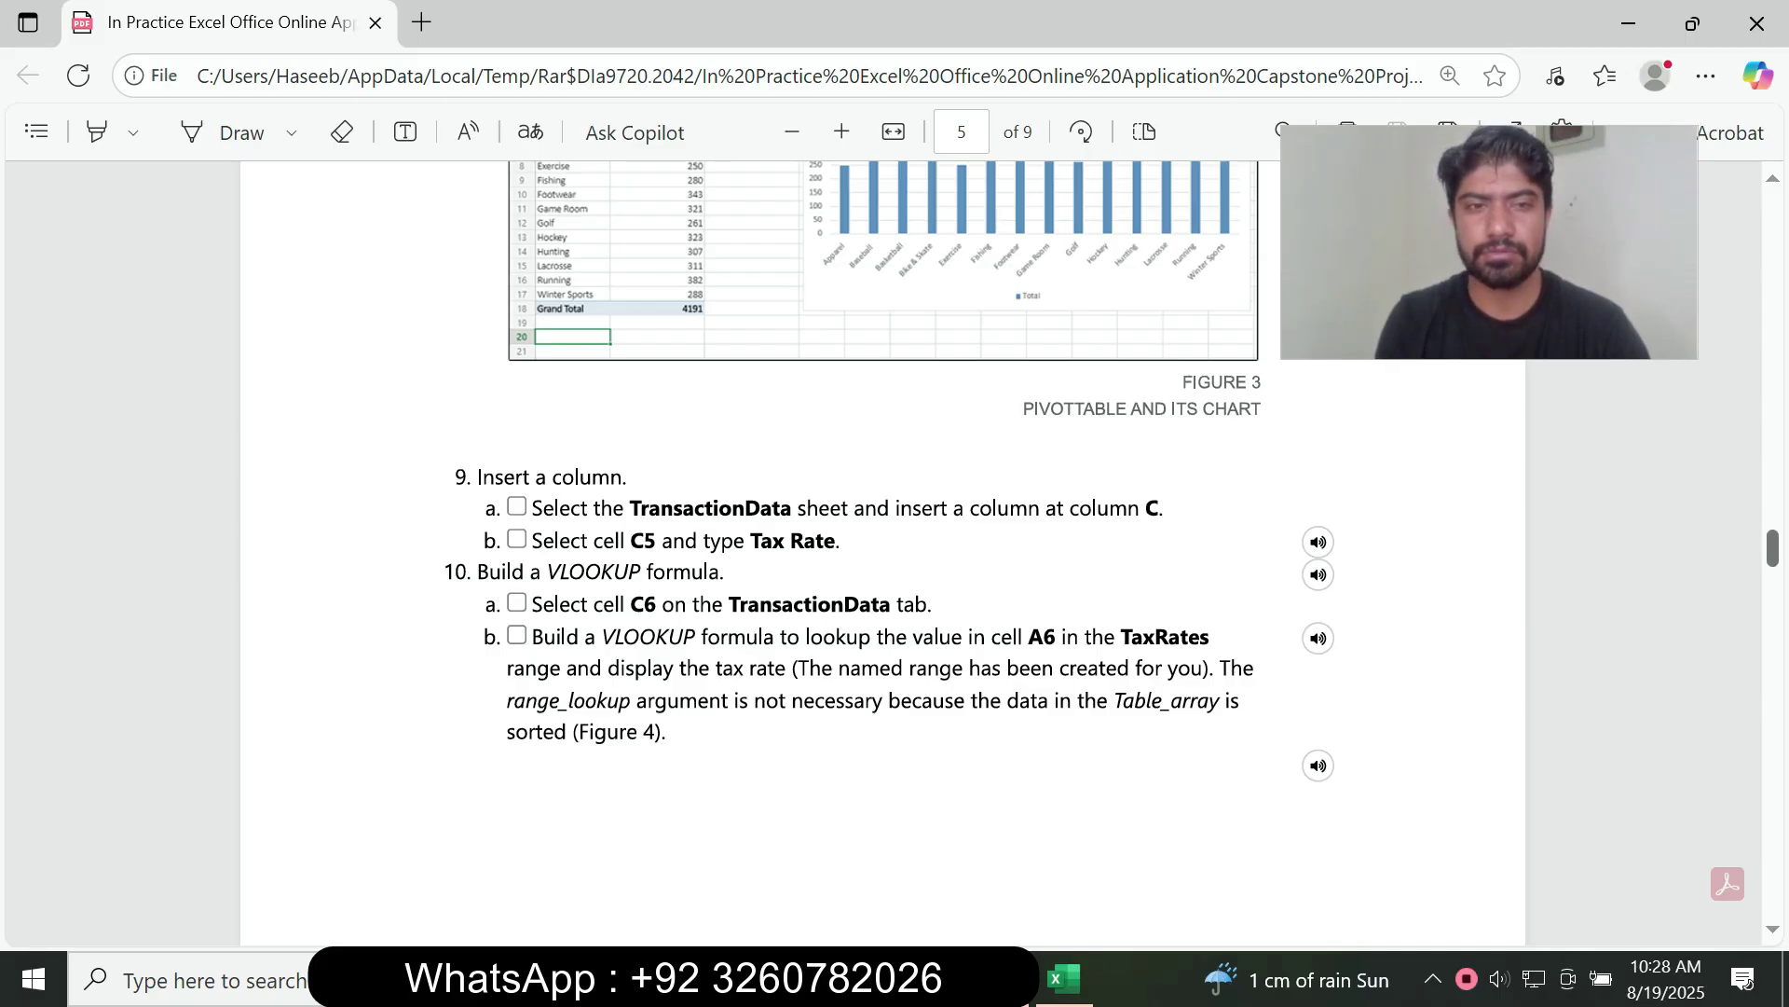
pyautogui.scroll(-12, 882, 551)
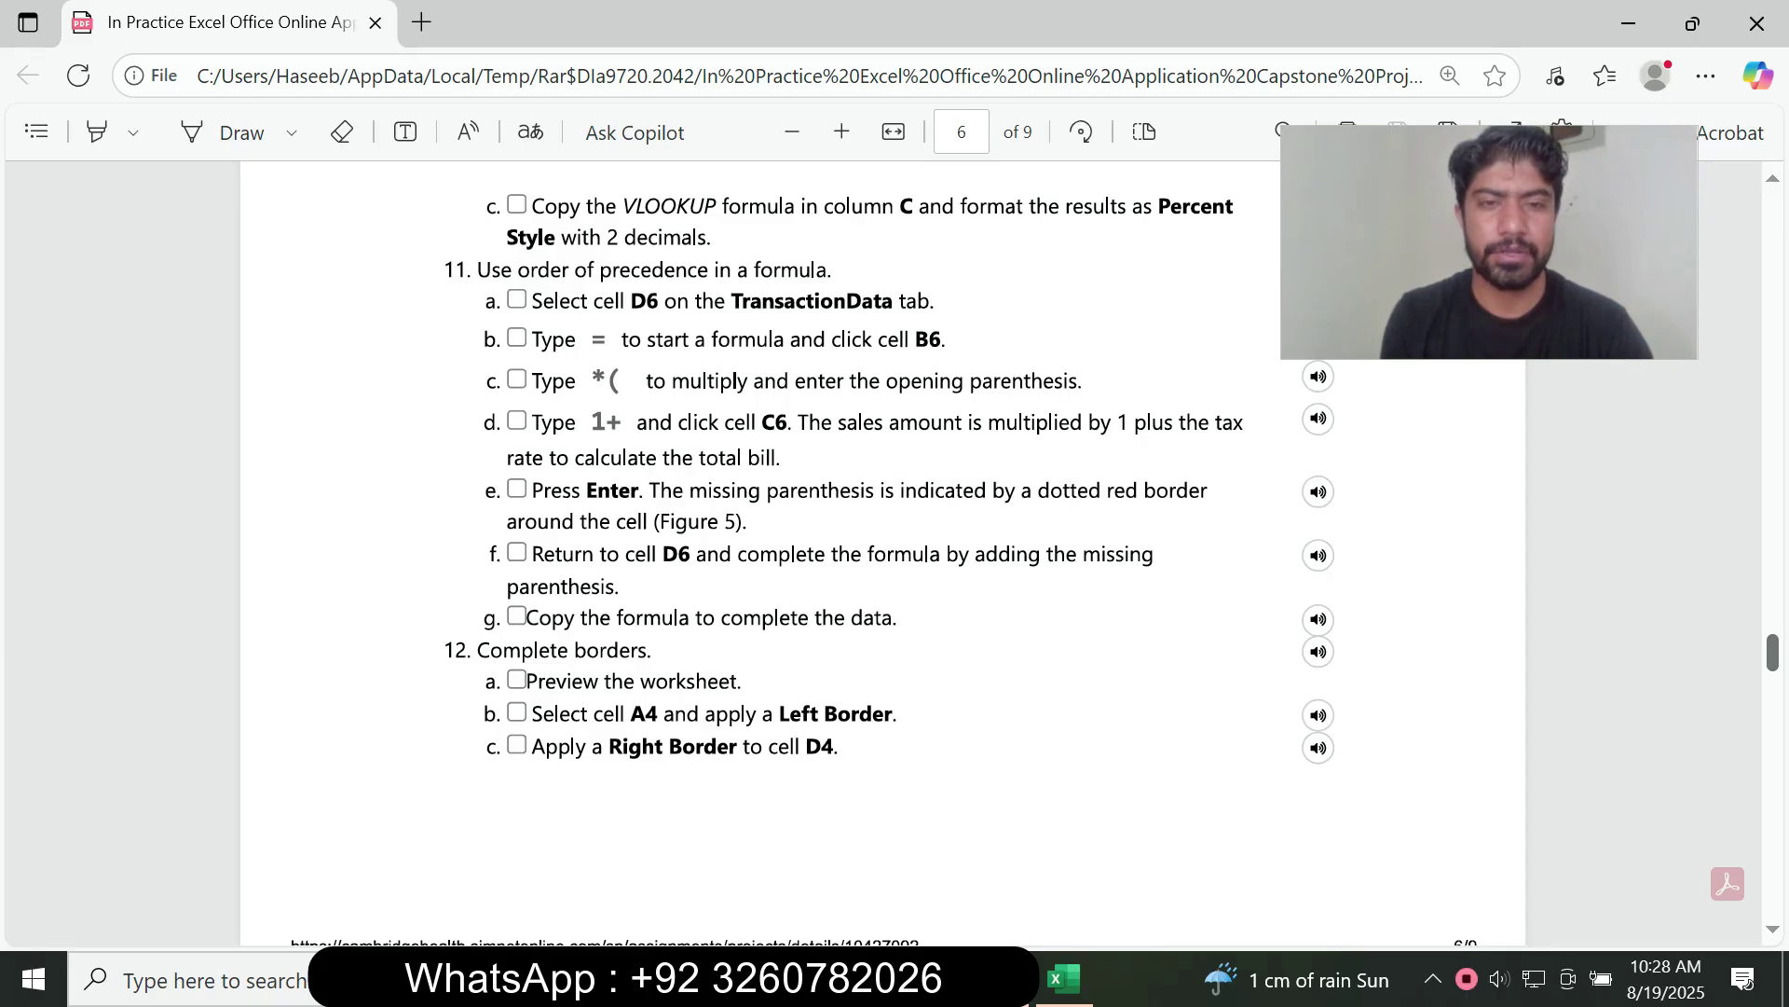
pyautogui.scroll(-3, 882, 552)
pyautogui.scroll(-5, 882, 552)
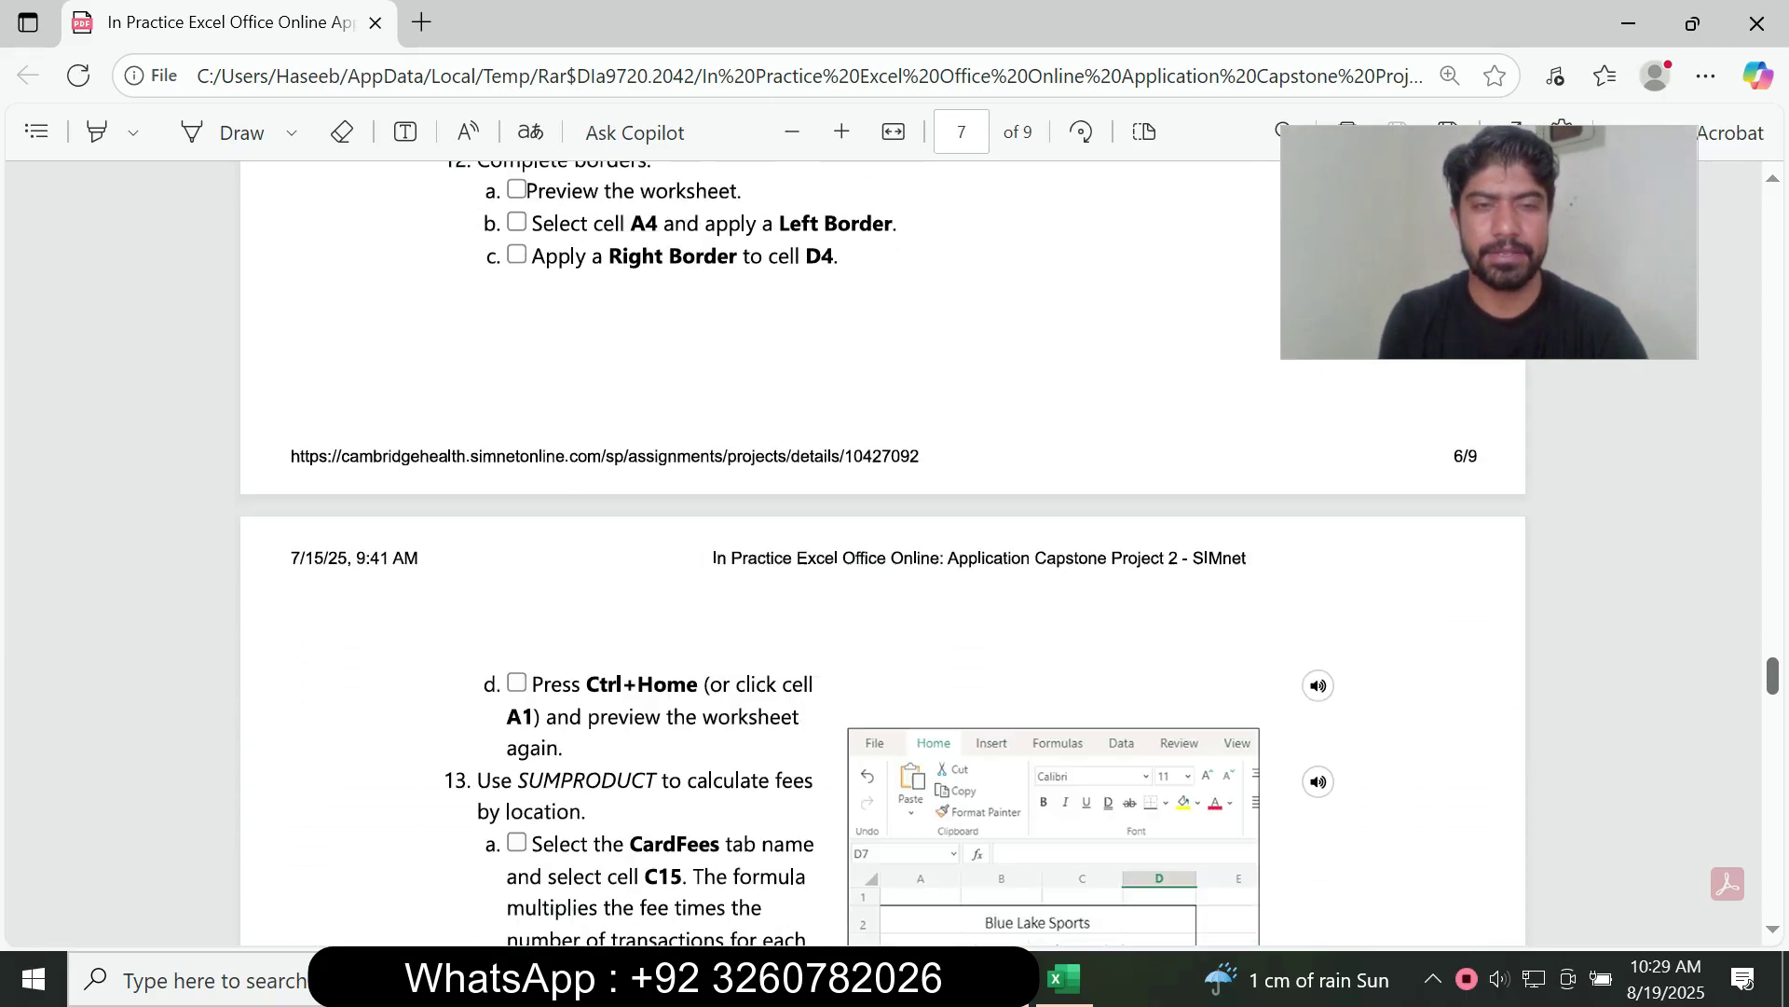
pyautogui.scroll(-19, 882, 552)
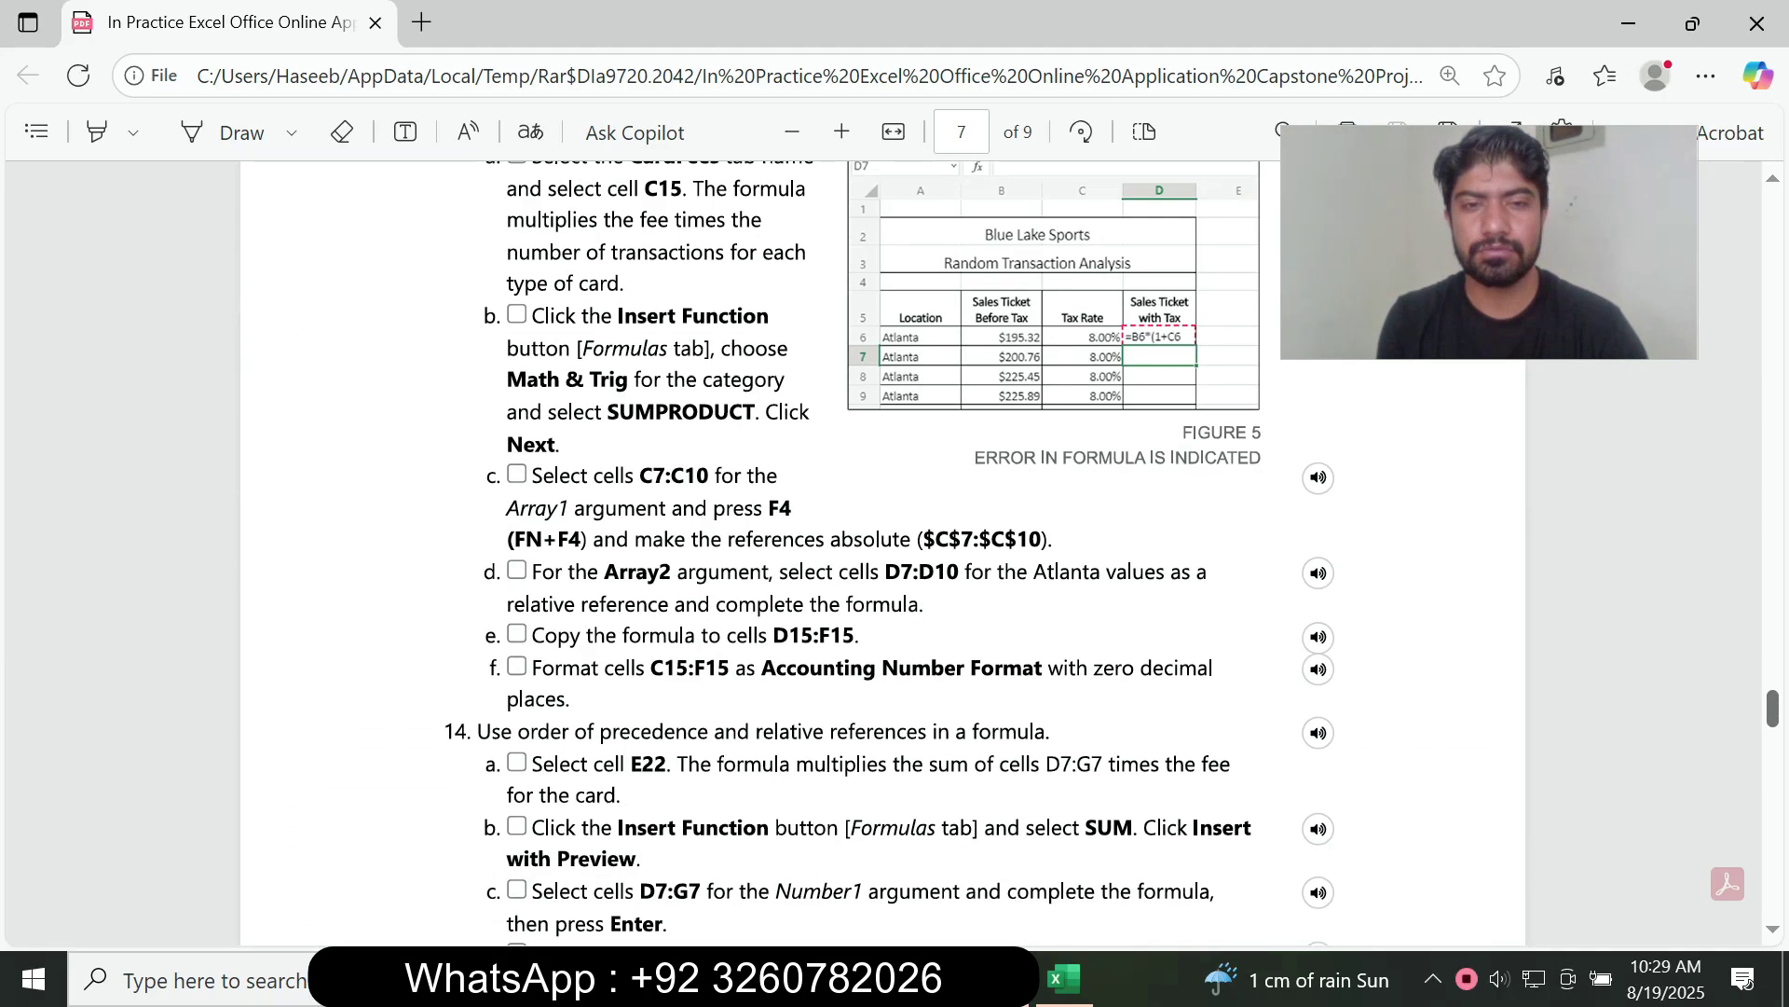
pyautogui.scroll(-2, 882, 551)
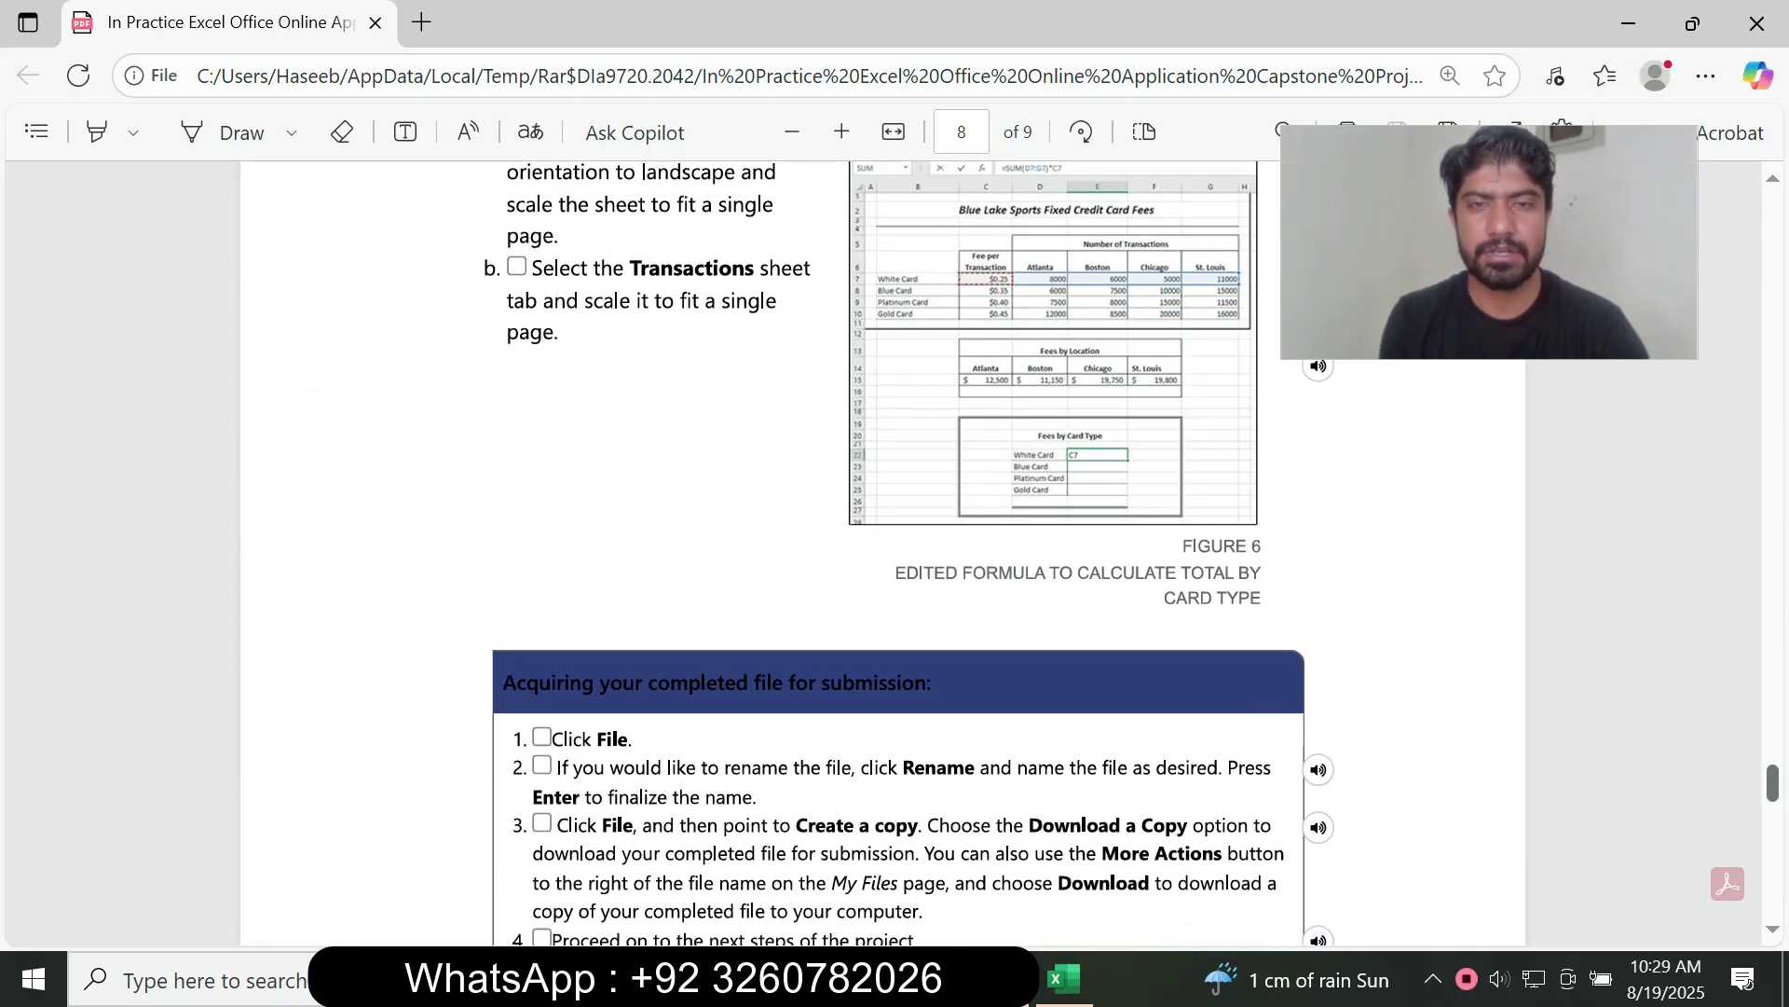
pyautogui.scroll(-6, 882, 552)
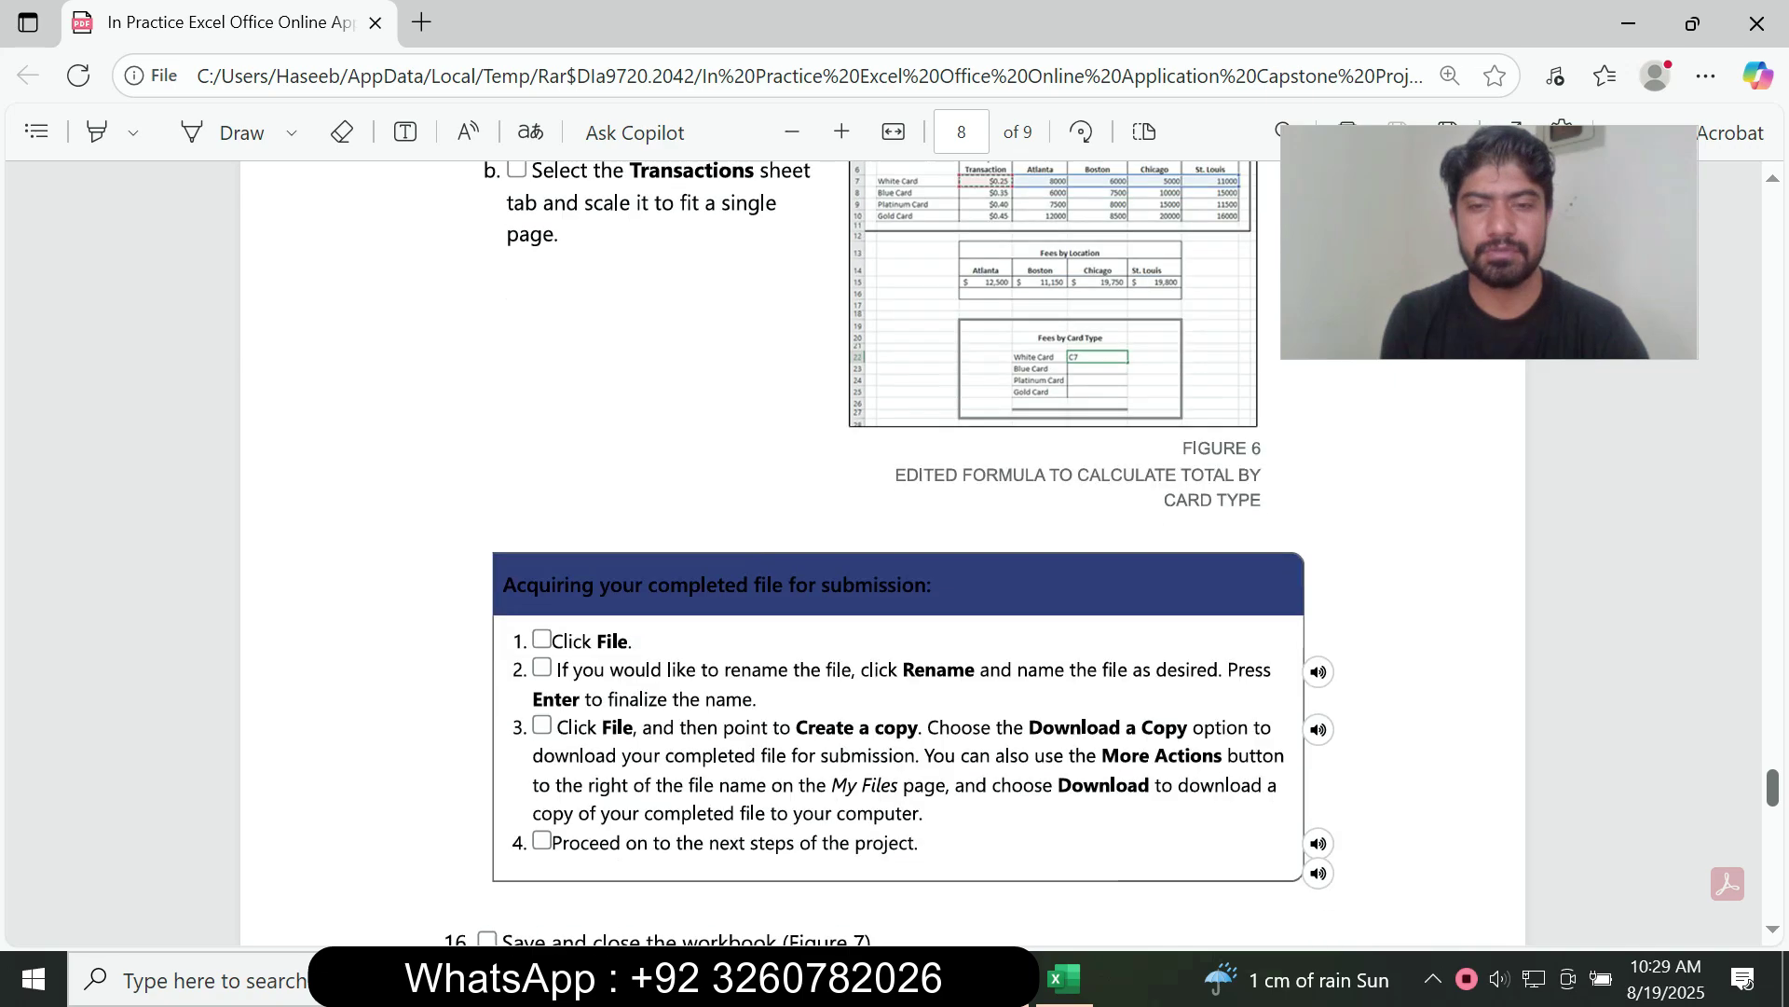
# Go back through the project document to its title page and review the project introduction and earlier PivotTable and PivotChart instructions.
pyautogui.scroll(7, 882, 552)
pyautogui.scroll(20, 881, 552)
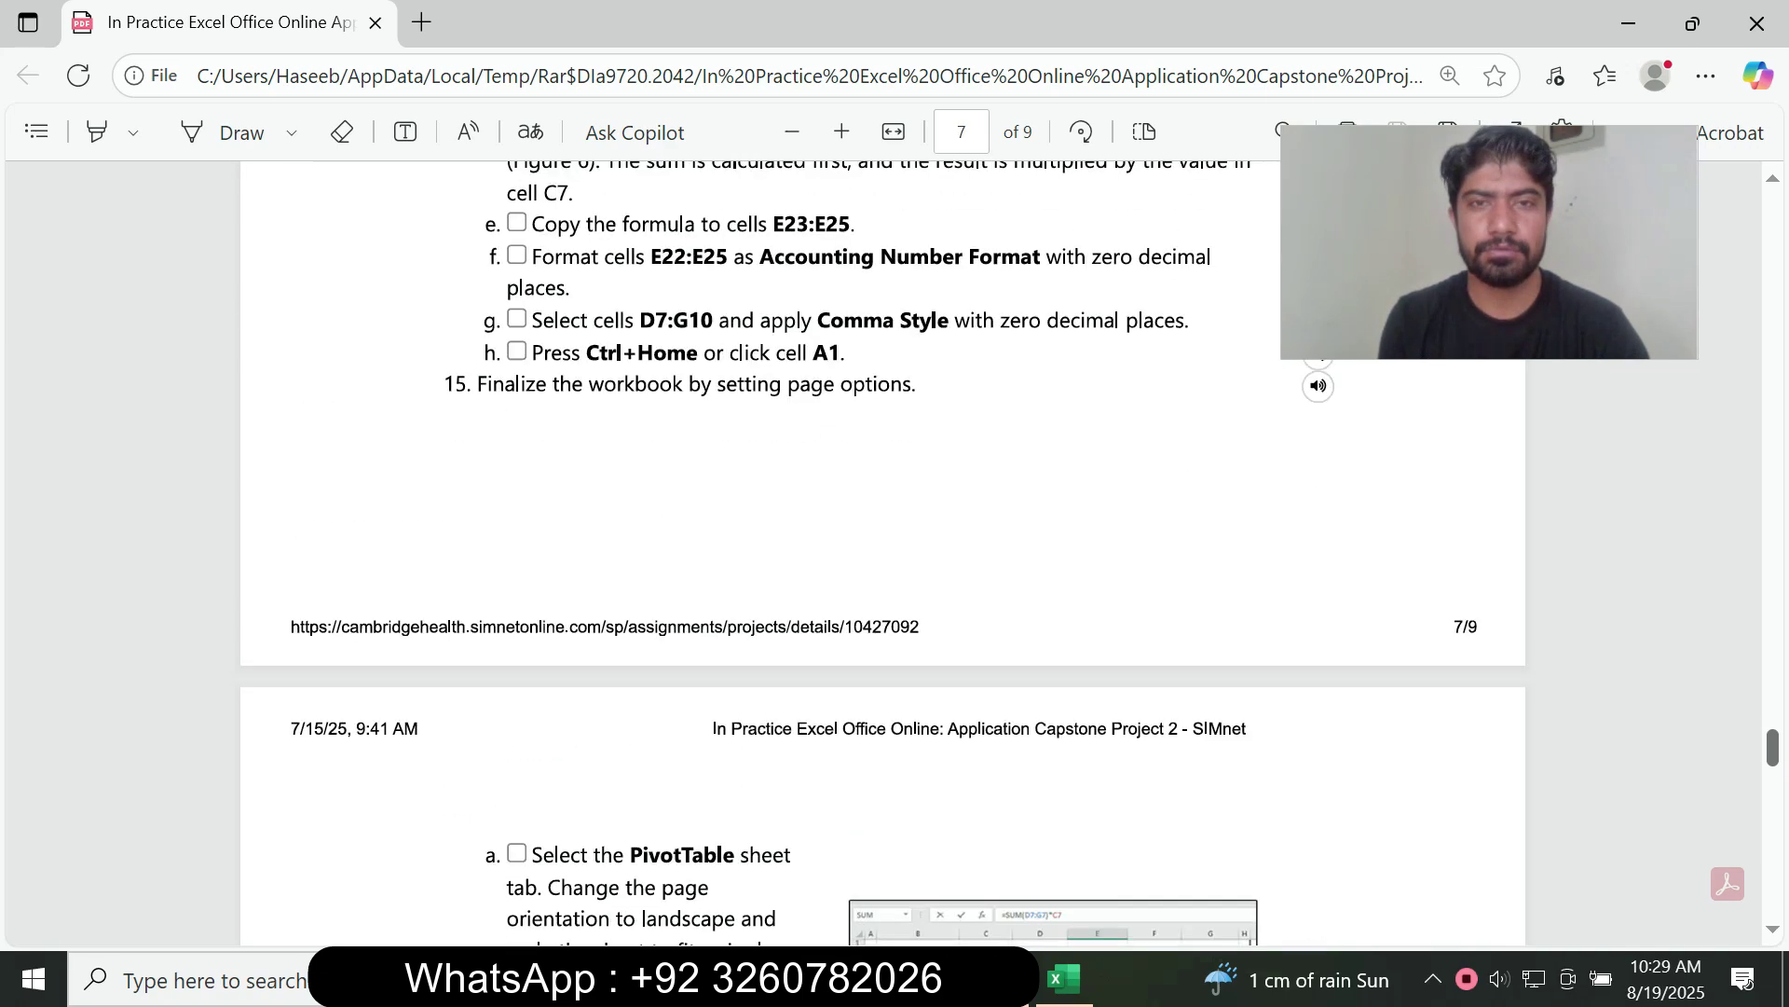
pyautogui.scroll(20, 882, 552)
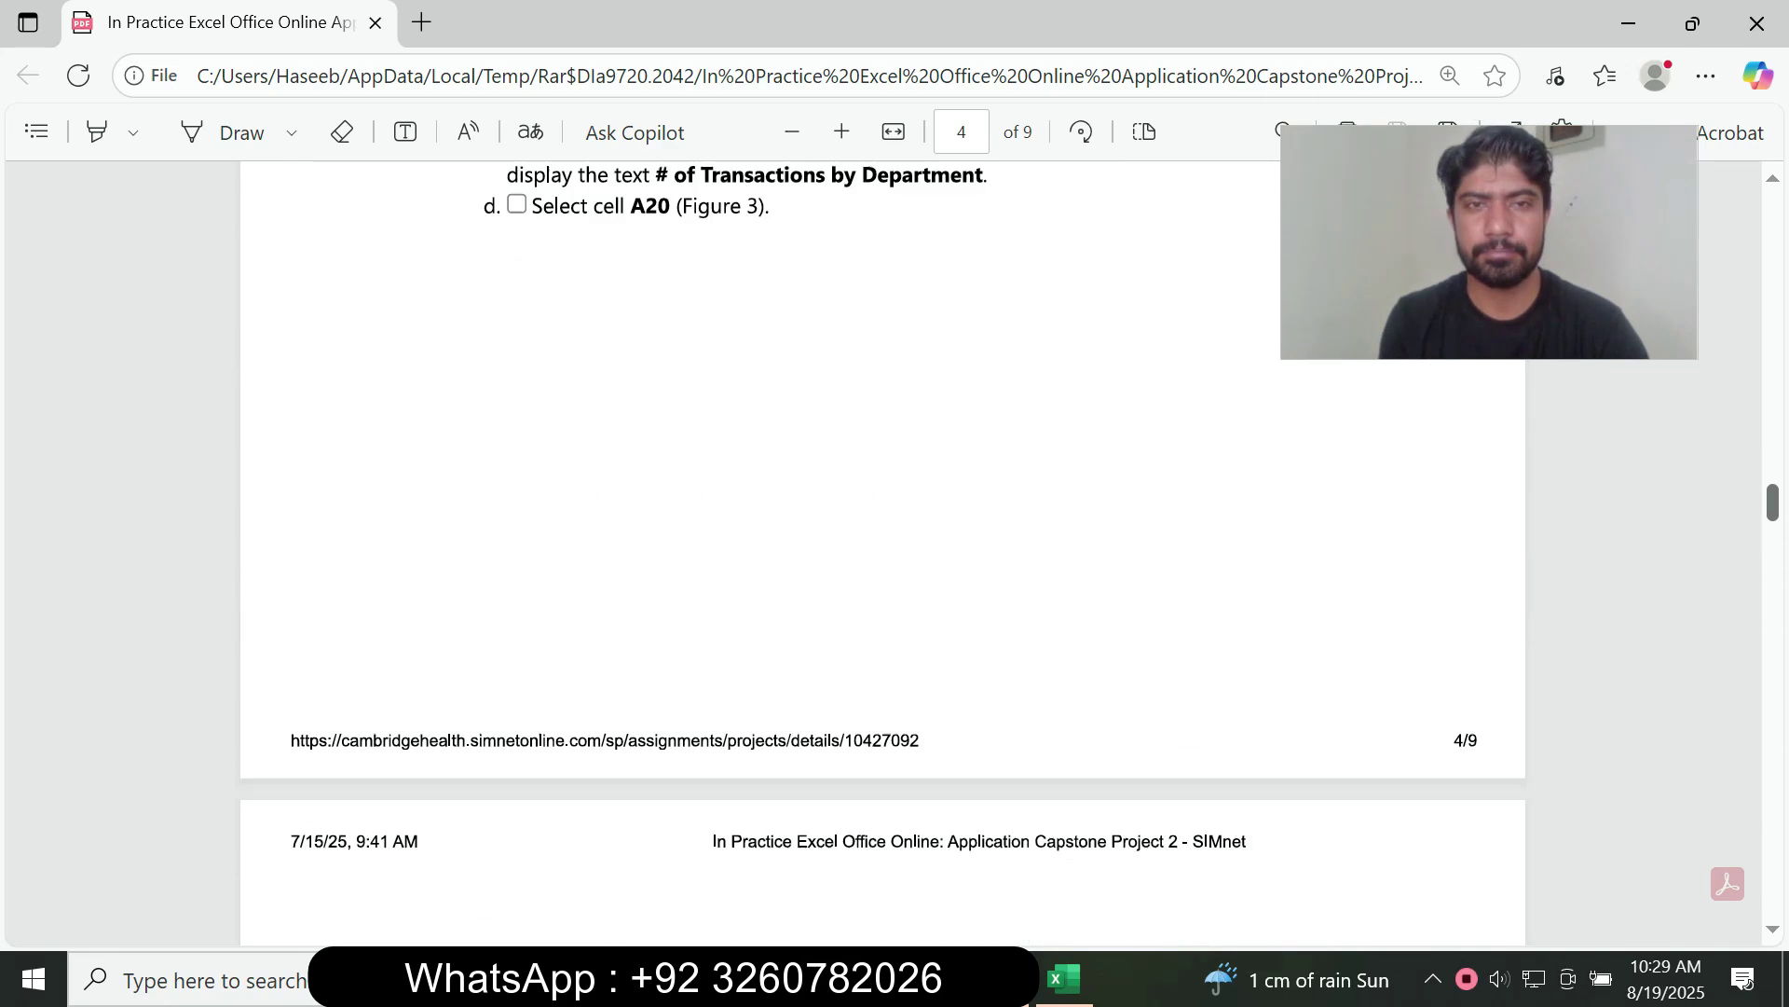
pyautogui.scroll(5, 882, 552)
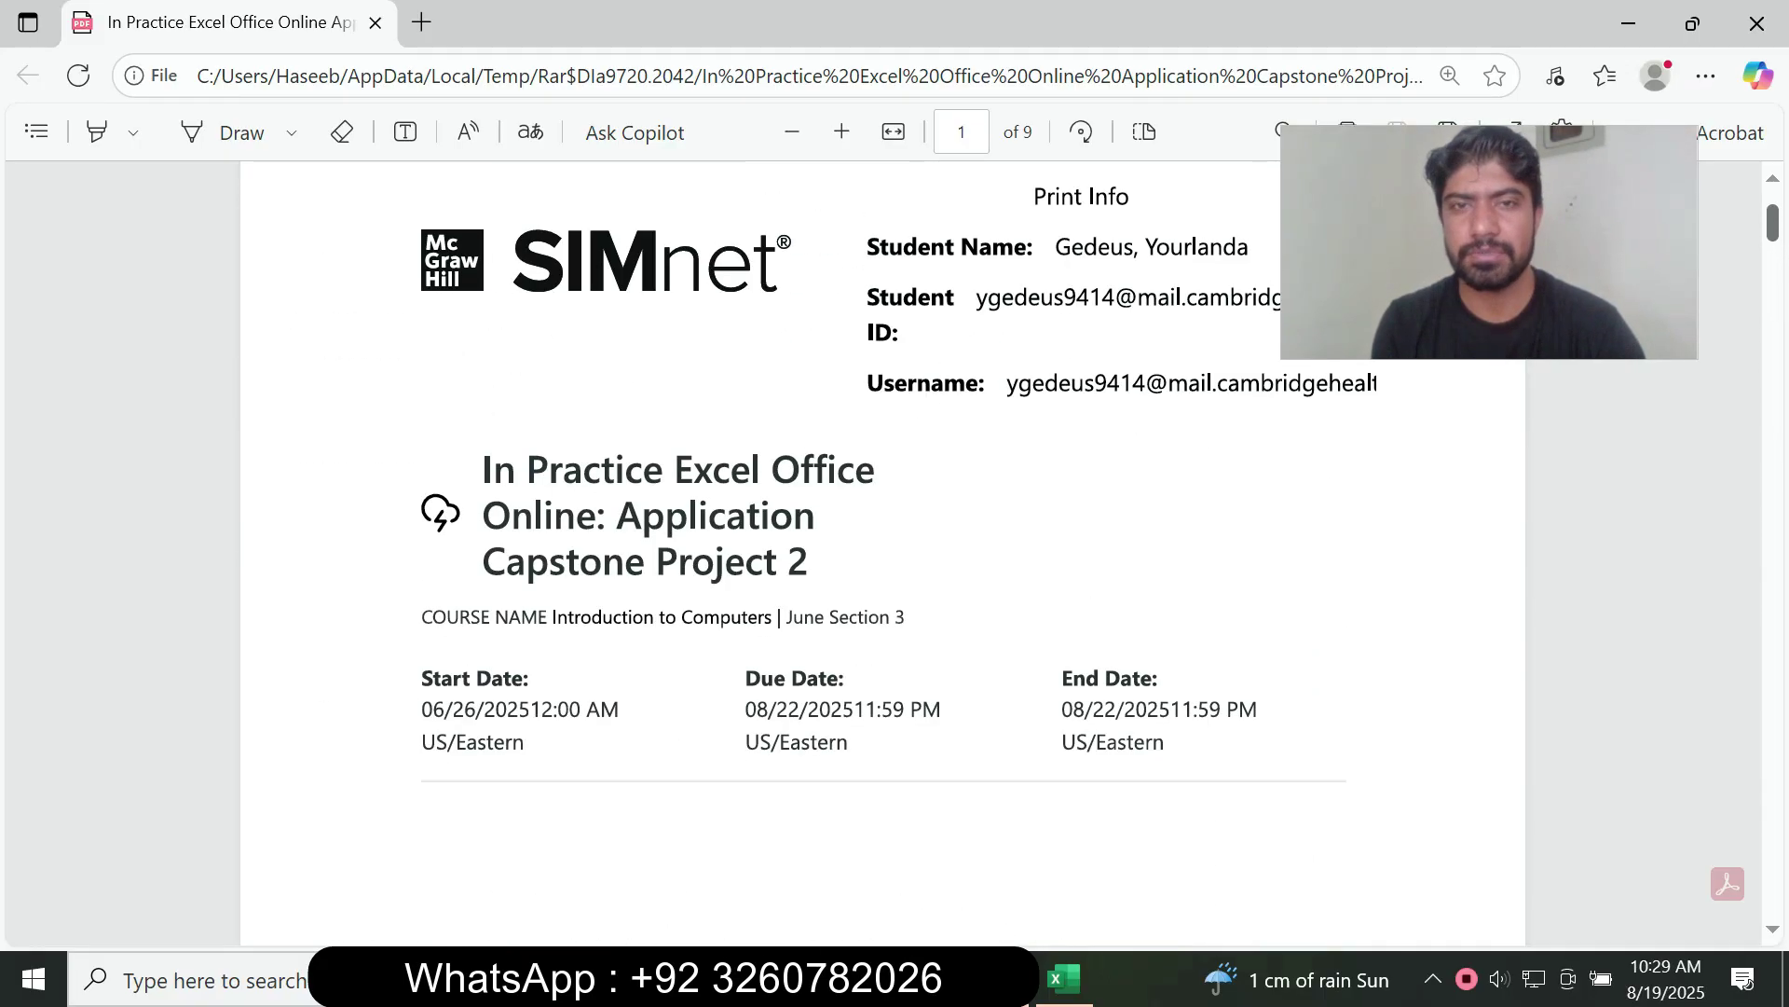
pyautogui.scroll(3, 881, 551)
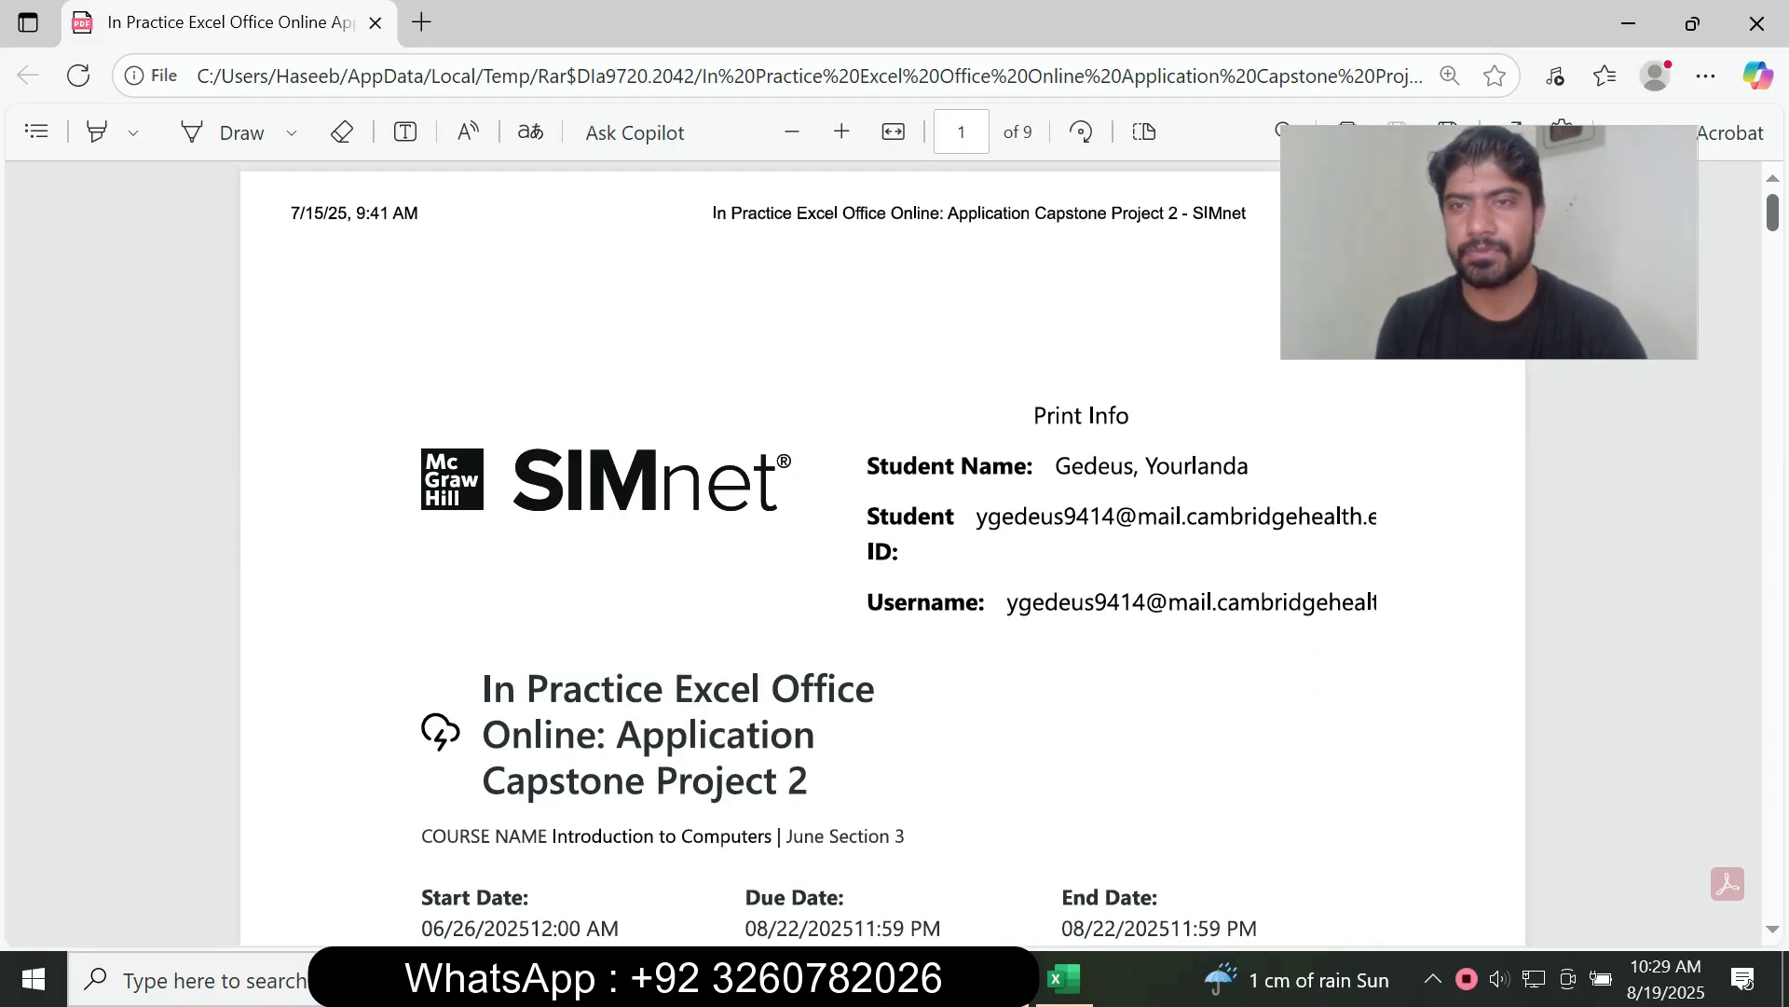
pyautogui.scroll(-2, 882, 551)
pyautogui.scroll(2, 882, 552)
pyautogui.scroll(-15, 882, 552)
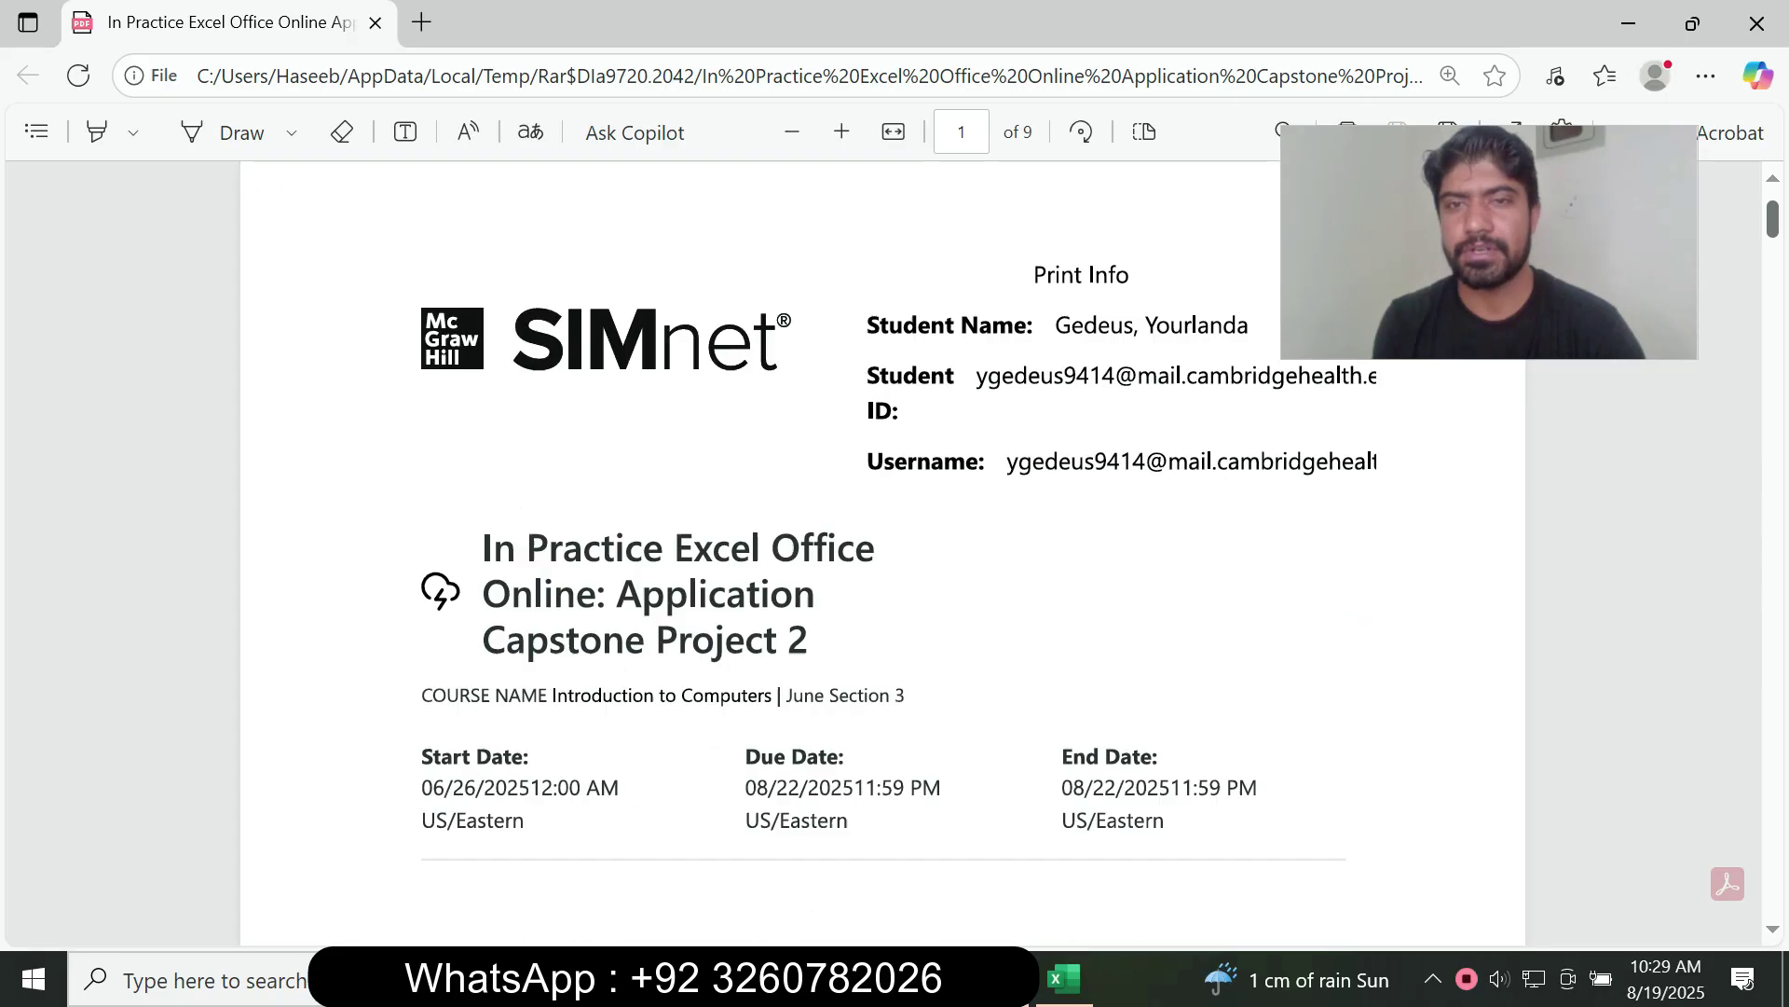
pyautogui.scroll(-20, 881, 552)
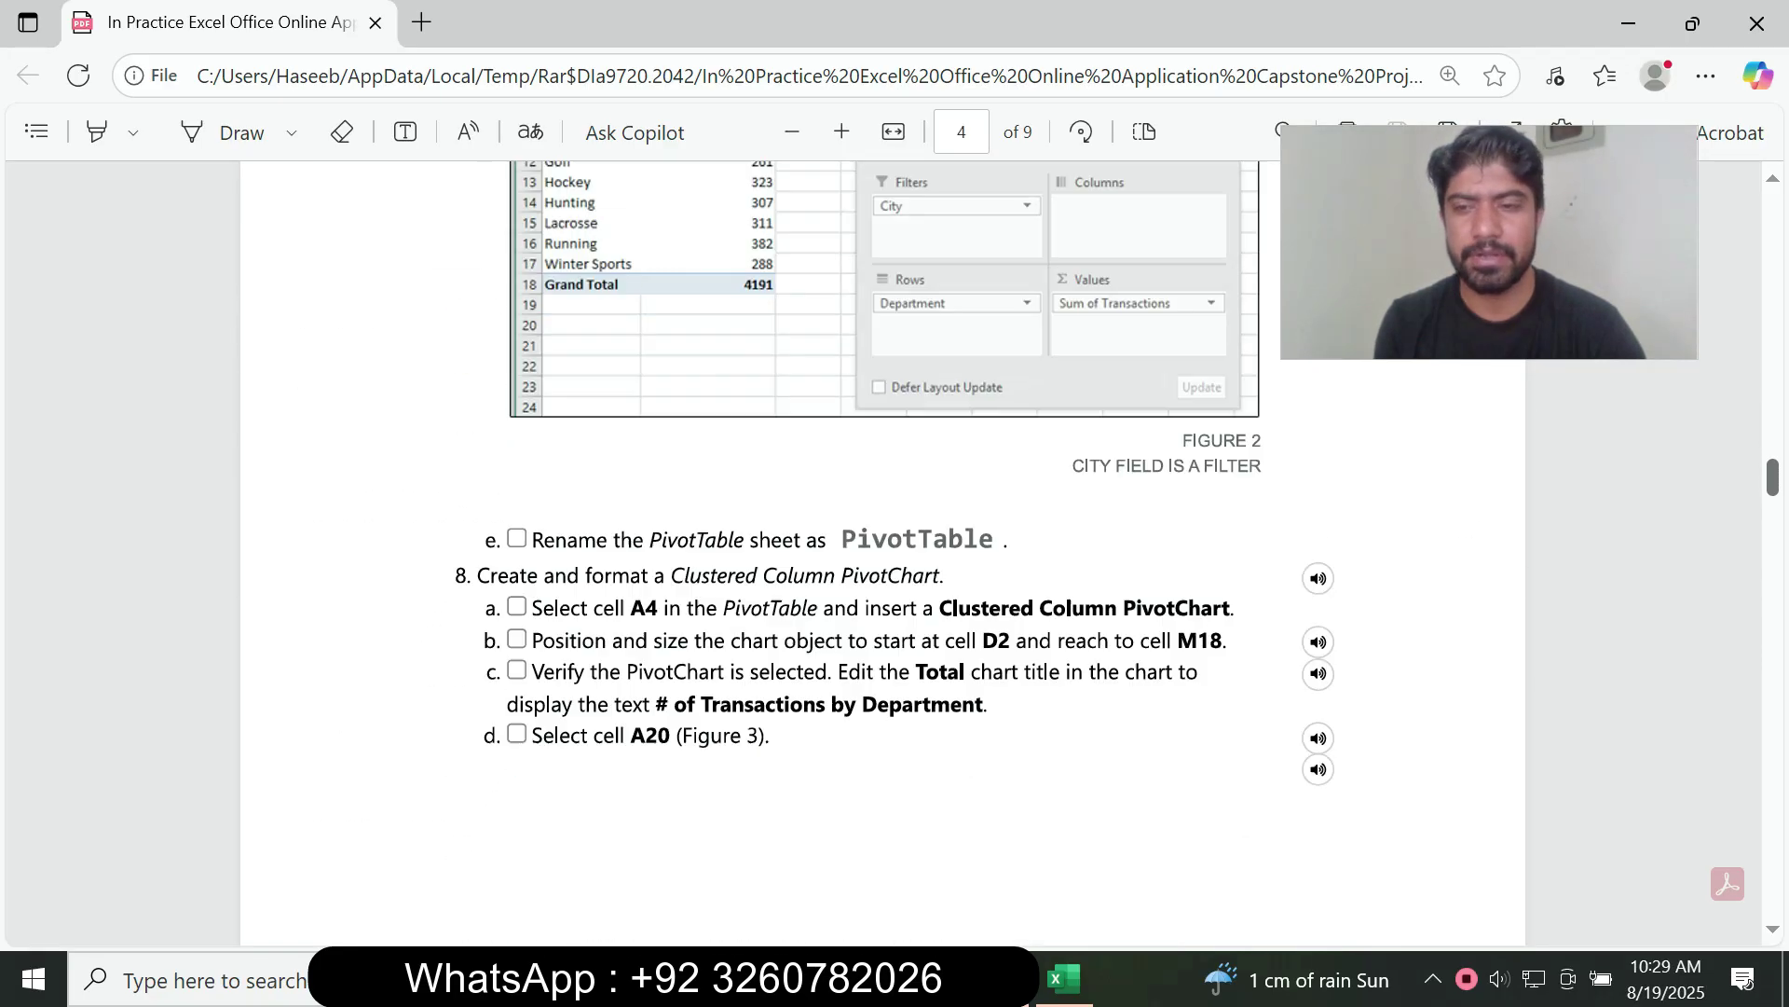
pyautogui.scroll(20, 882, 552)
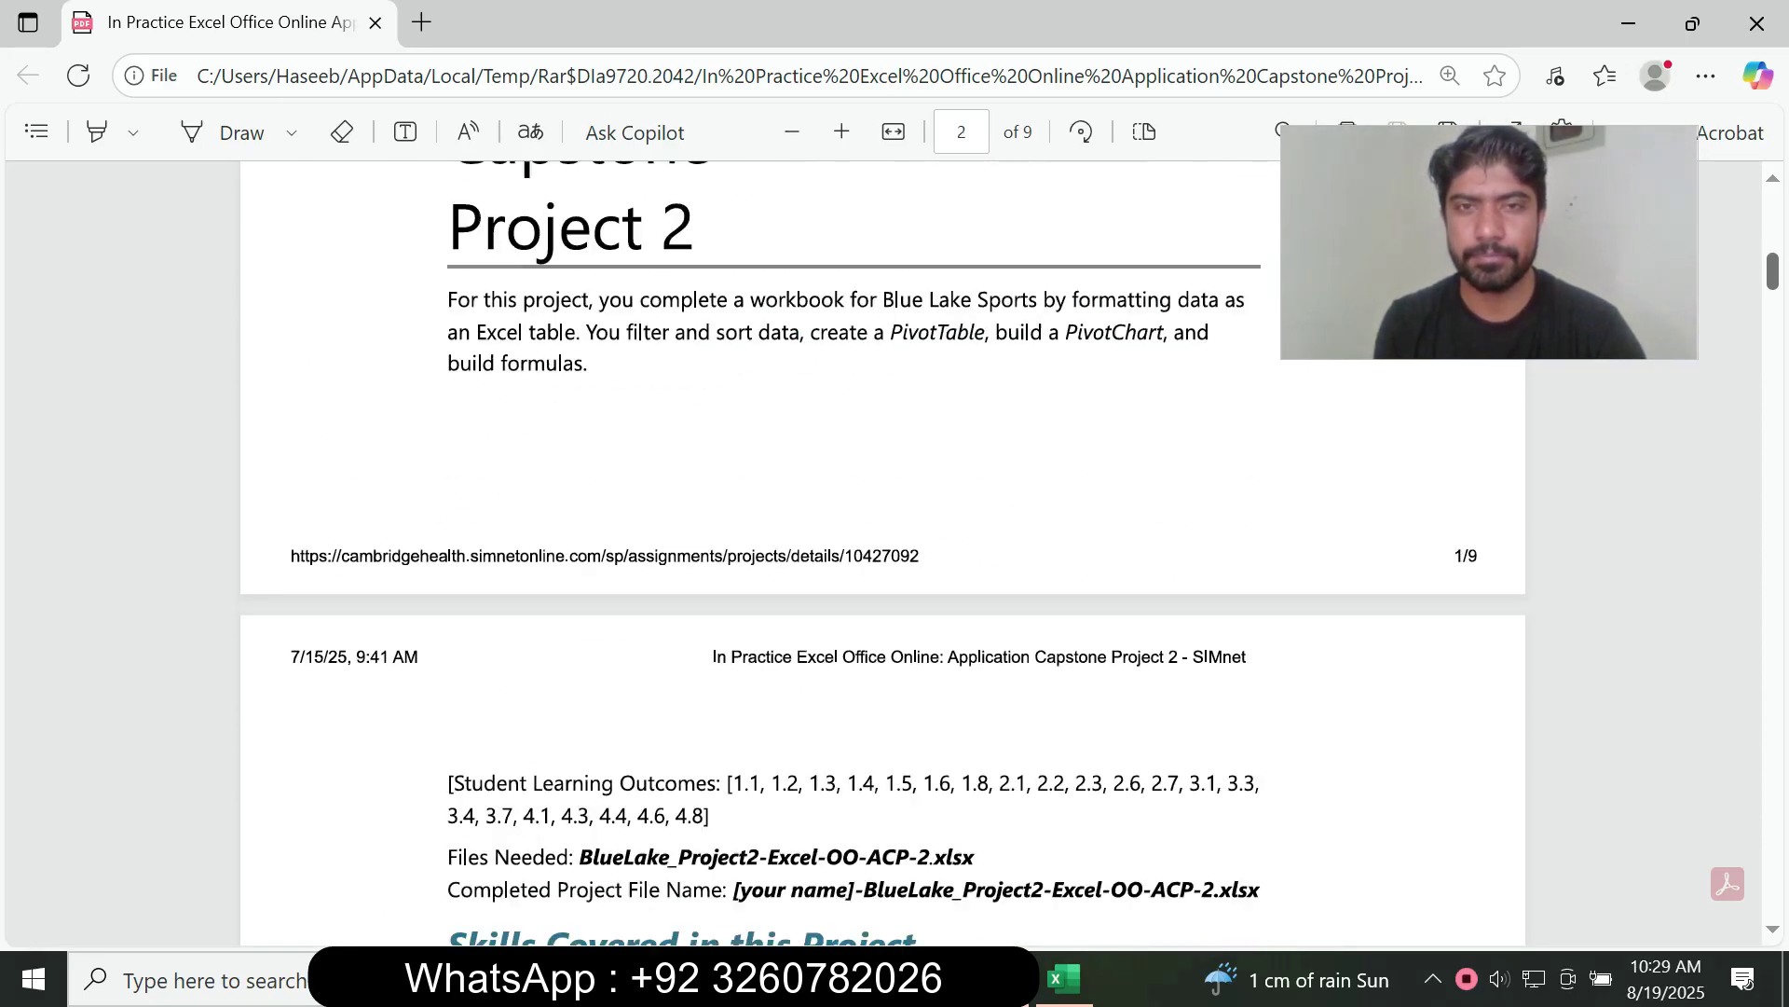